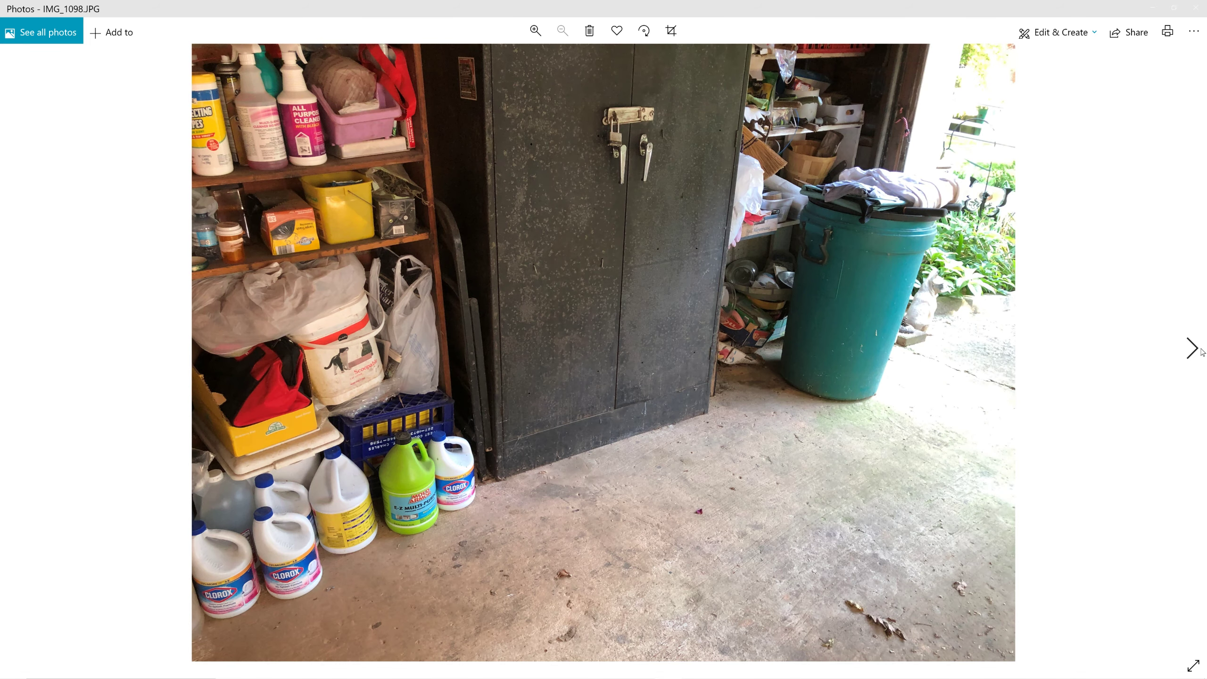
# Look through the garage photos from IMG_1098 to IMG_1119, checking the coverage of shelves, ceiling and floor.
pyautogui.click(1201, 352)
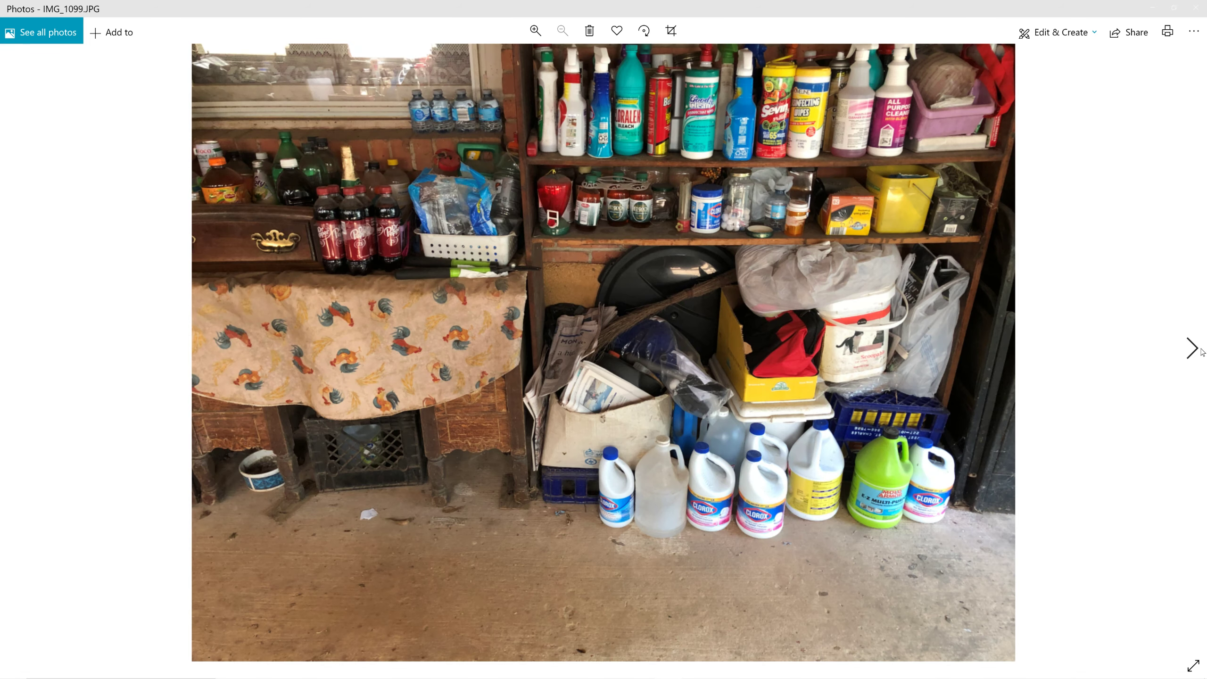
pyautogui.click(1202, 352)
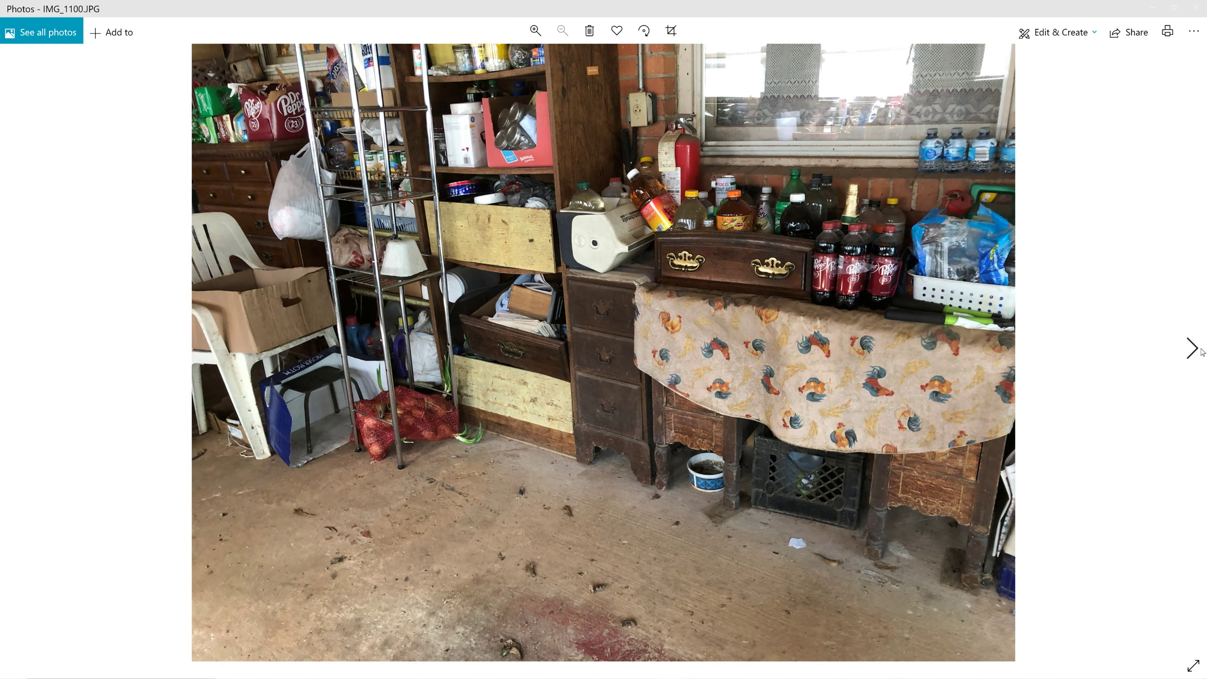
pyautogui.click(1202, 352)
pyautogui.click(1202, 352)
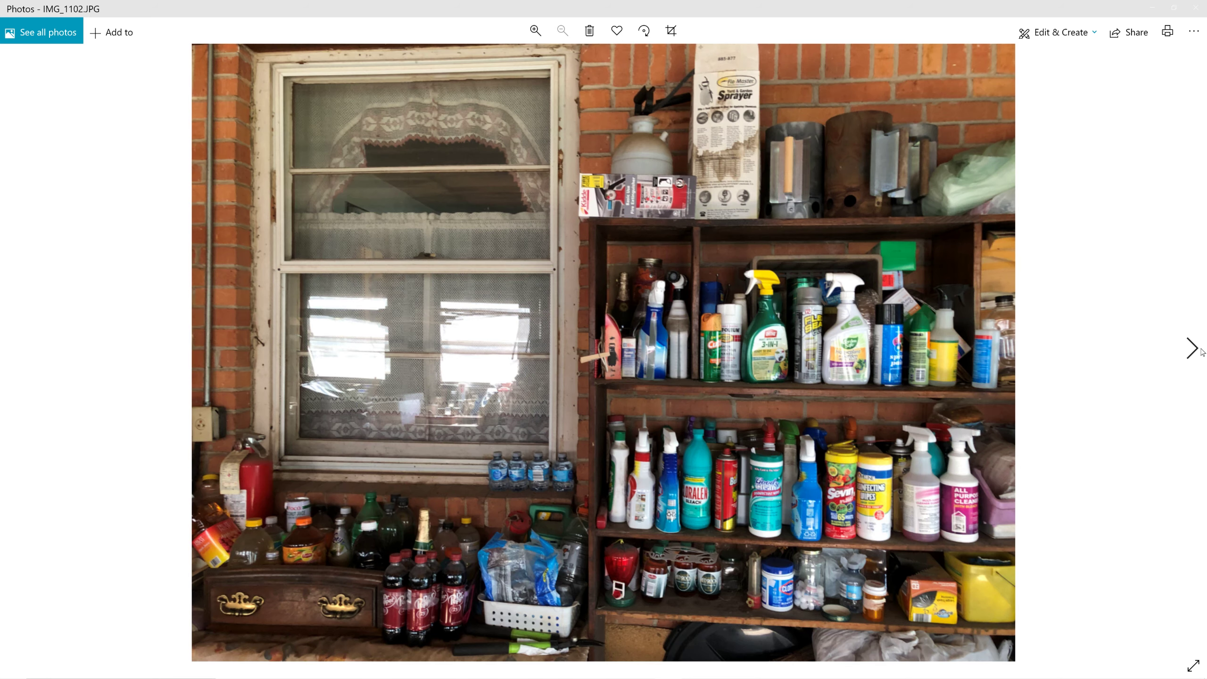
pyautogui.click(1201, 352)
pyautogui.click(1202, 352)
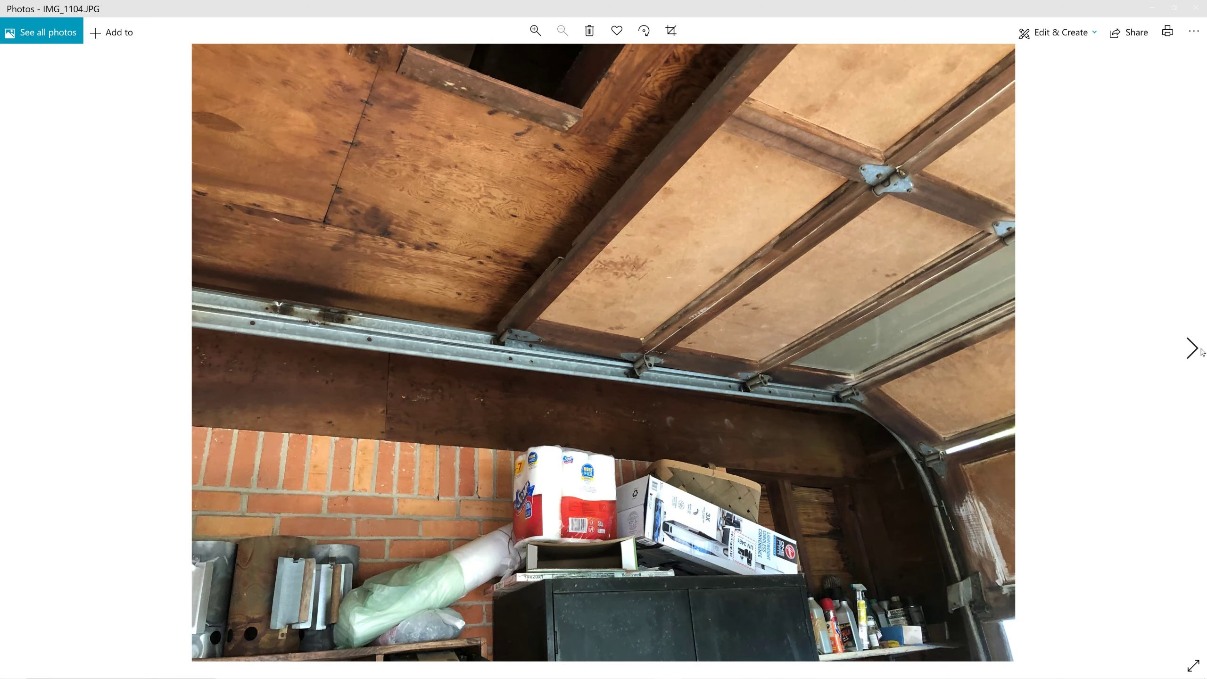
pyautogui.click(1202, 351)
pyautogui.click(1202, 352)
pyautogui.click(1202, 352)
pyautogui.click(1201, 352)
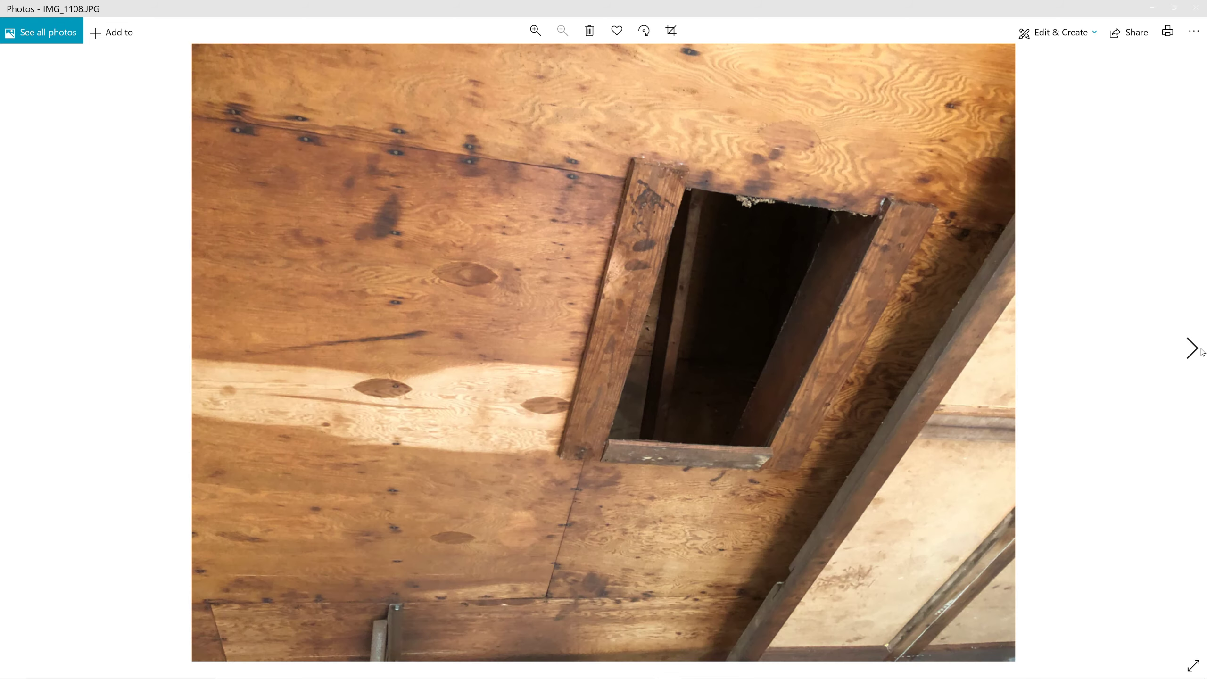
pyautogui.click(1202, 351)
pyautogui.click(1201, 351)
pyautogui.click(1201, 351)
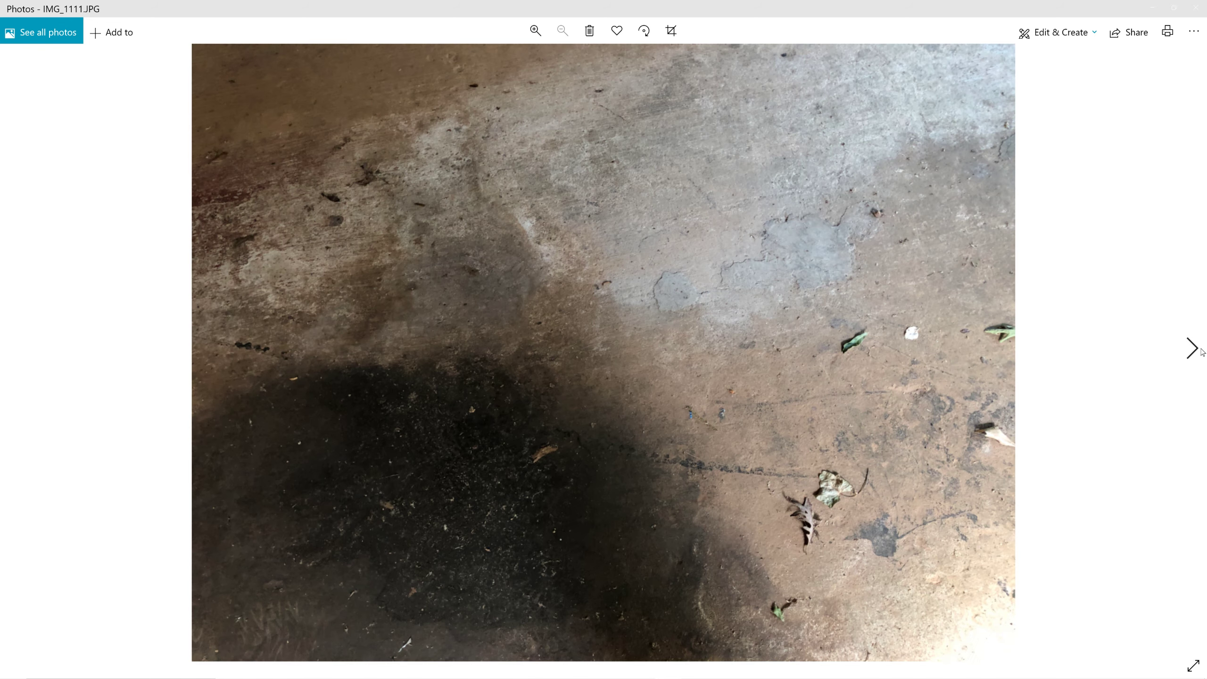
pyautogui.click(1202, 351)
pyautogui.click(1202, 352)
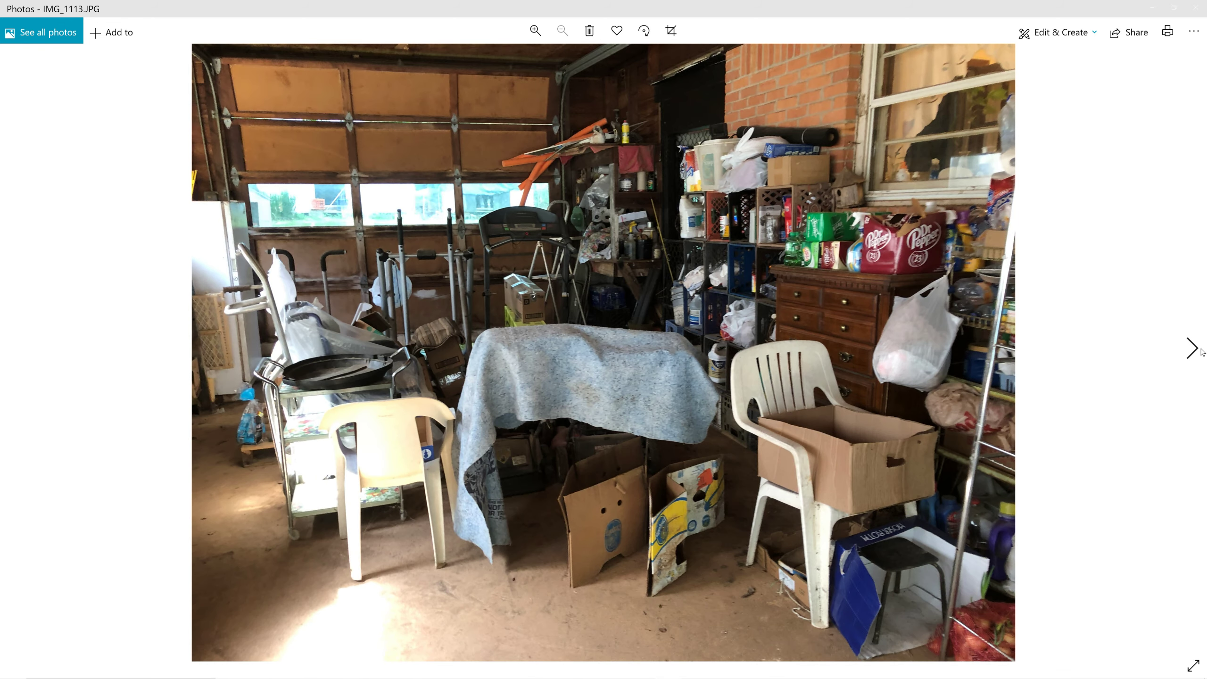
pyautogui.click(1202, 351)
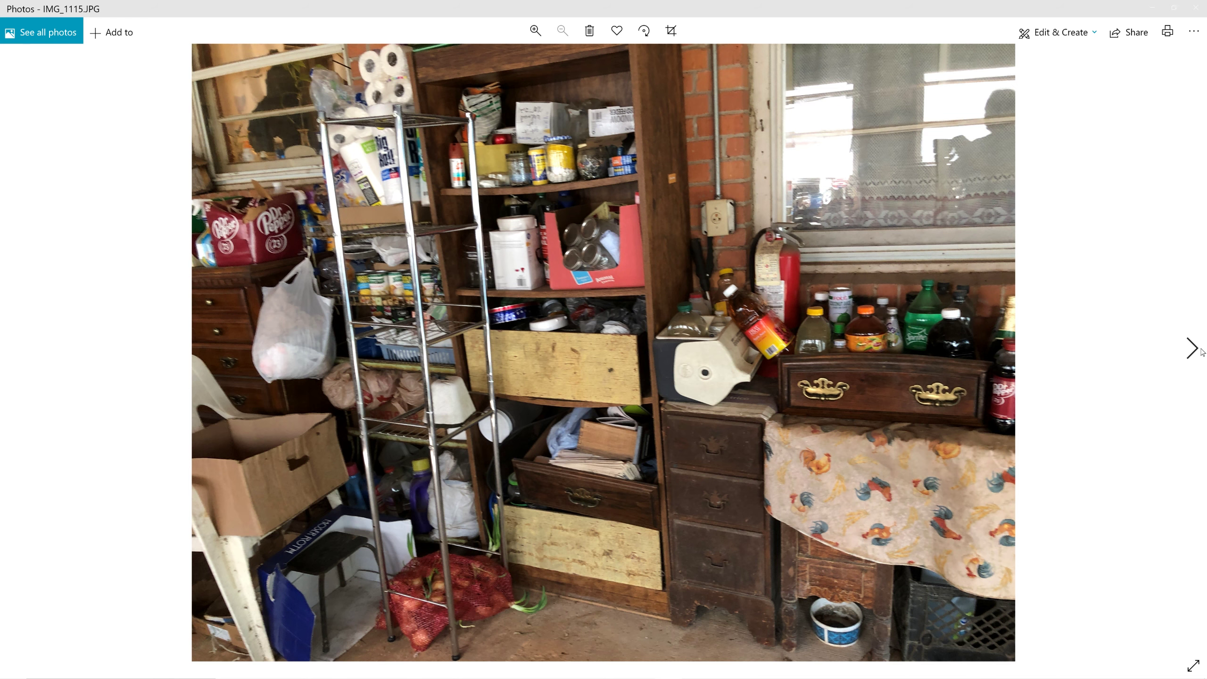
pyautogui.click(1202, 352)
pyautogui.click(1202, 352)
pyautogui.click(1201, 352)
pyautogui.click(1202, 352)
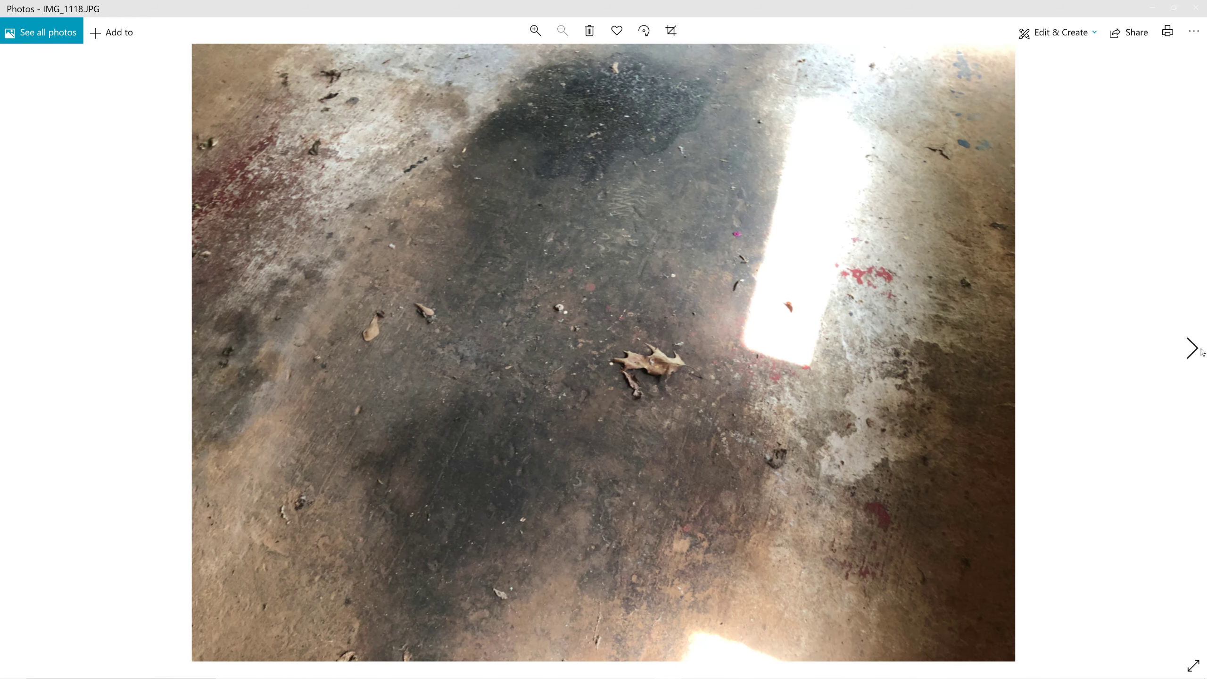
pyautogui.click(1202, 352)
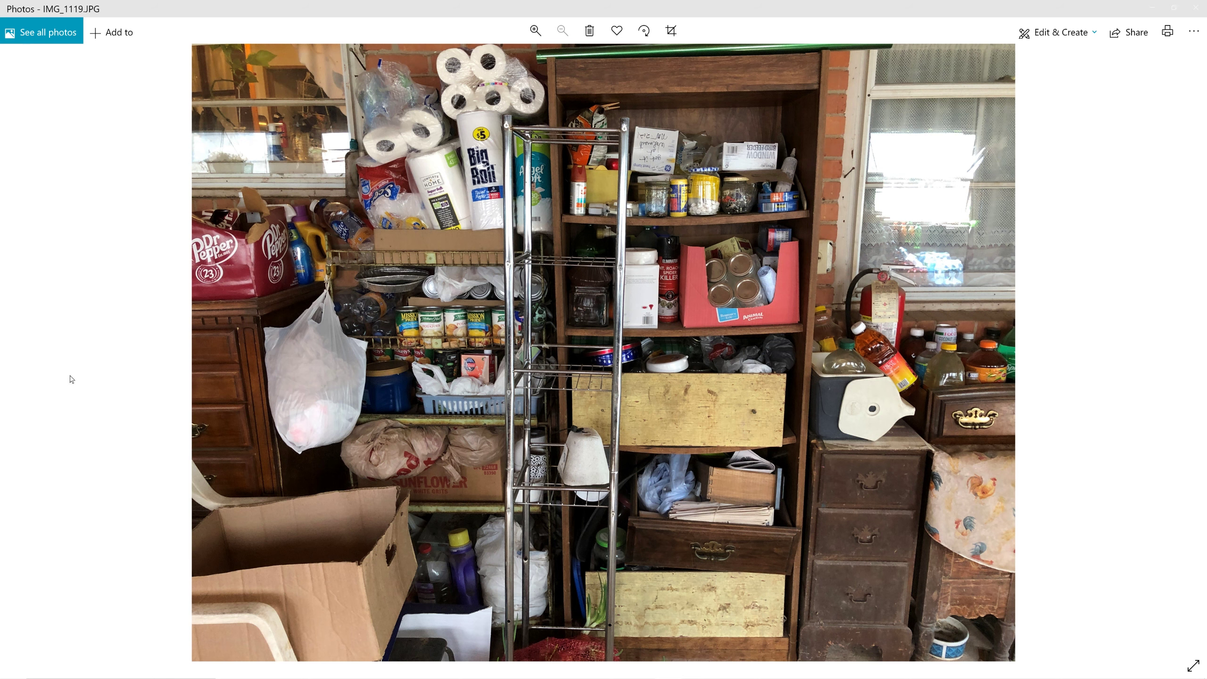
# Go back through the photos to IMG_1114.JPG, the shot of the metal rack and wooden shelf, and delete it.
pyautogui.click(2, 344)
pyautogui.click(2, 344)
pyautogui.click(2, 344)
pyautogui.click(2, 344)
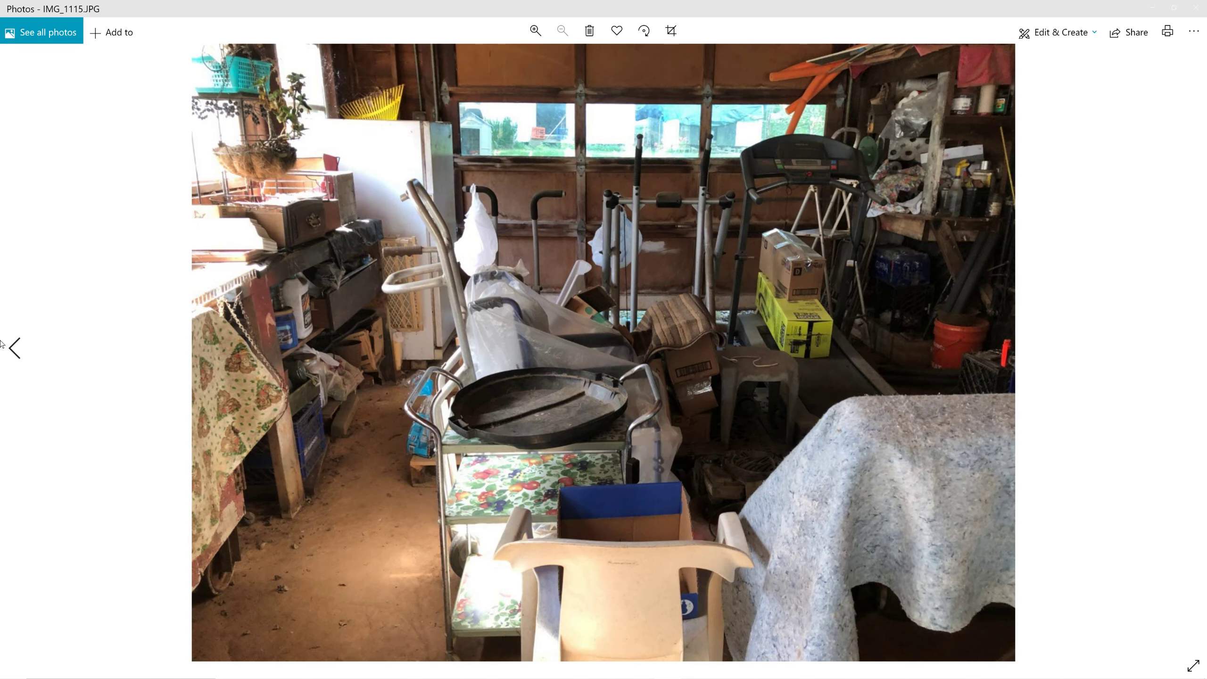
pyautogui.click(2, 344)
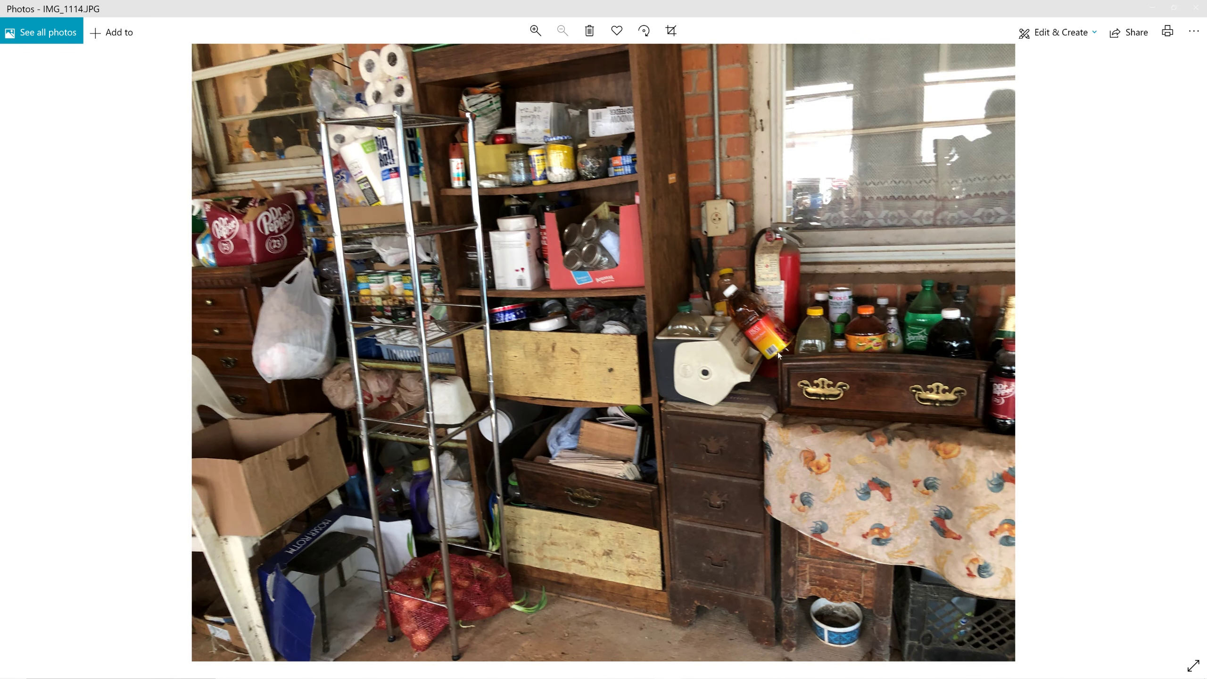
pyautogui.click(590, 37)
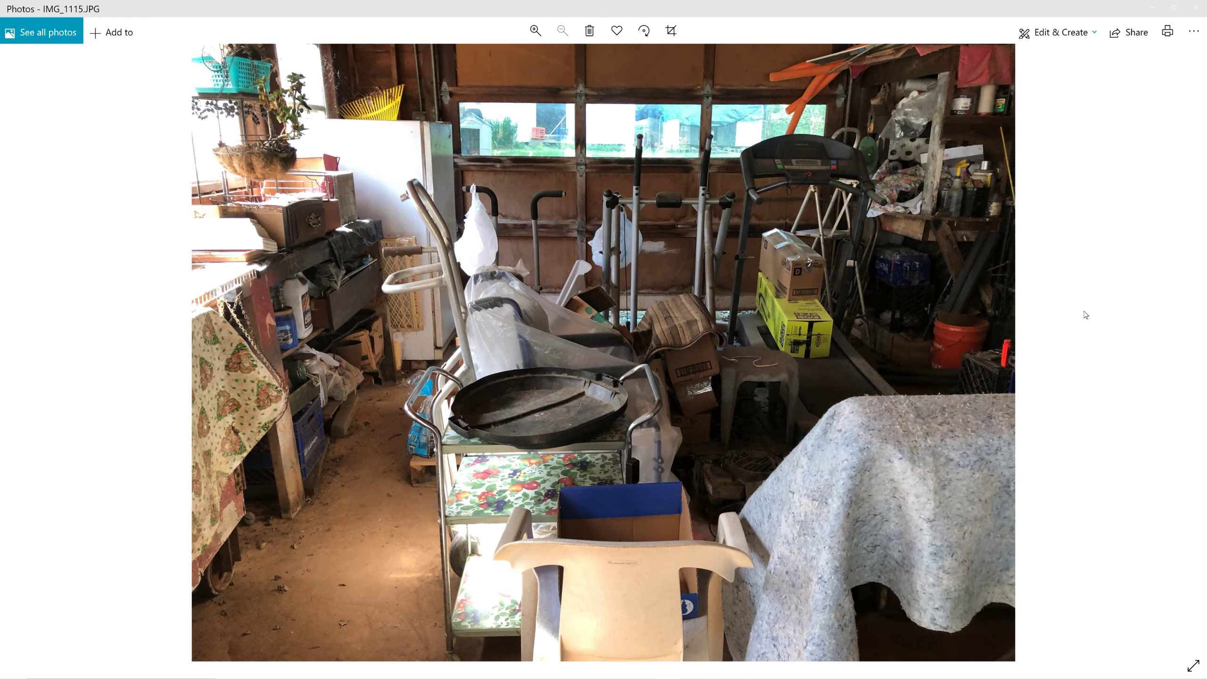
# Find the blurry wooden ceiling photo IMG_1121.JPG further on in the set and delete it.
pyautogui.click(1188, 348)
pyautogui.click(1188, 349)
pyautogui.click(1188, 349)
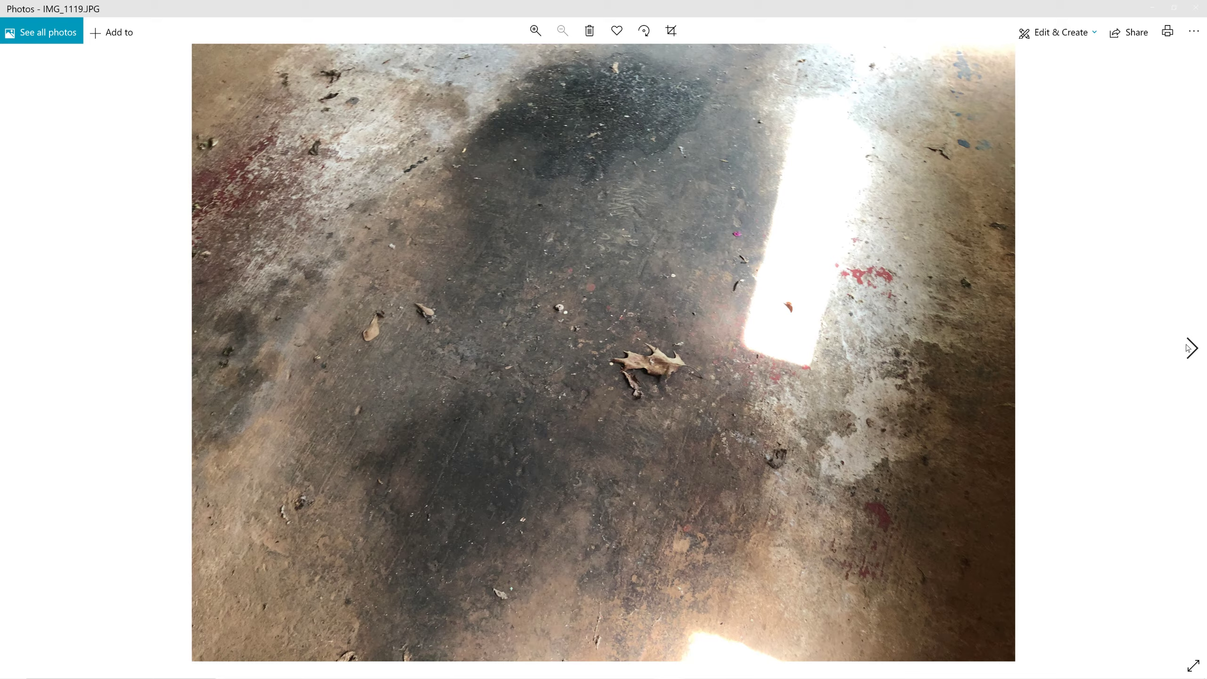
pyautogui.click(1188, 349)
pyautogui.click(1188, 348)
pyautogui.click(1188, 348)
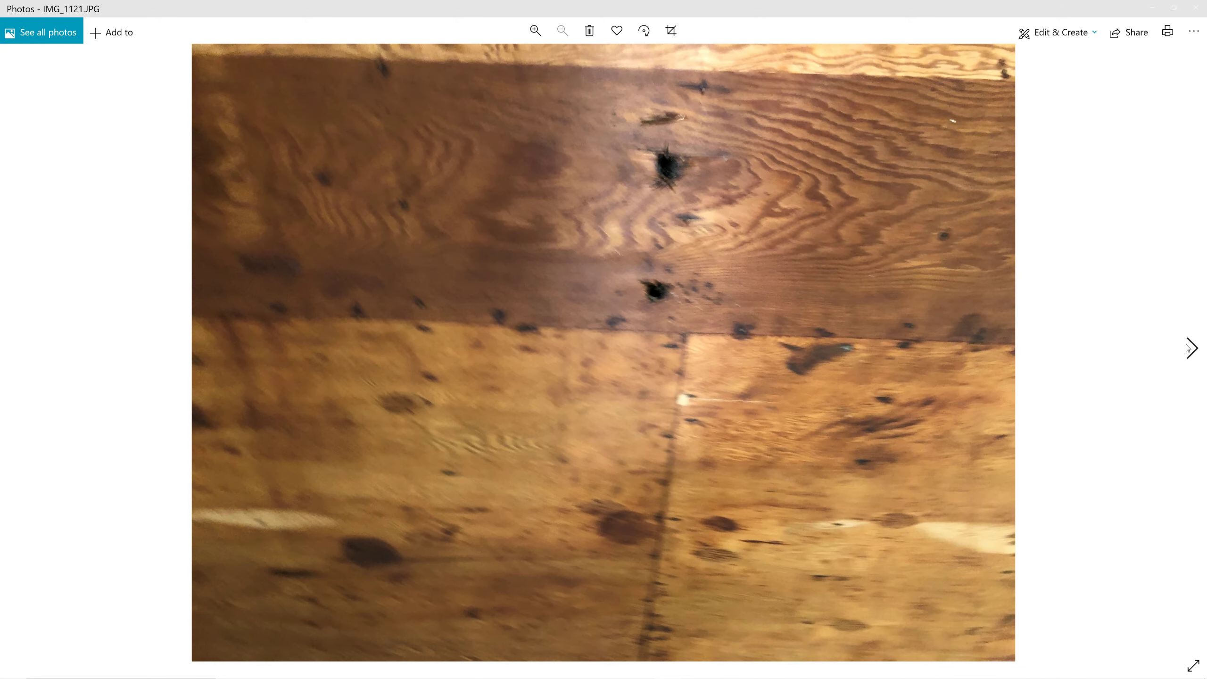
pyautogui.click(589, 32)
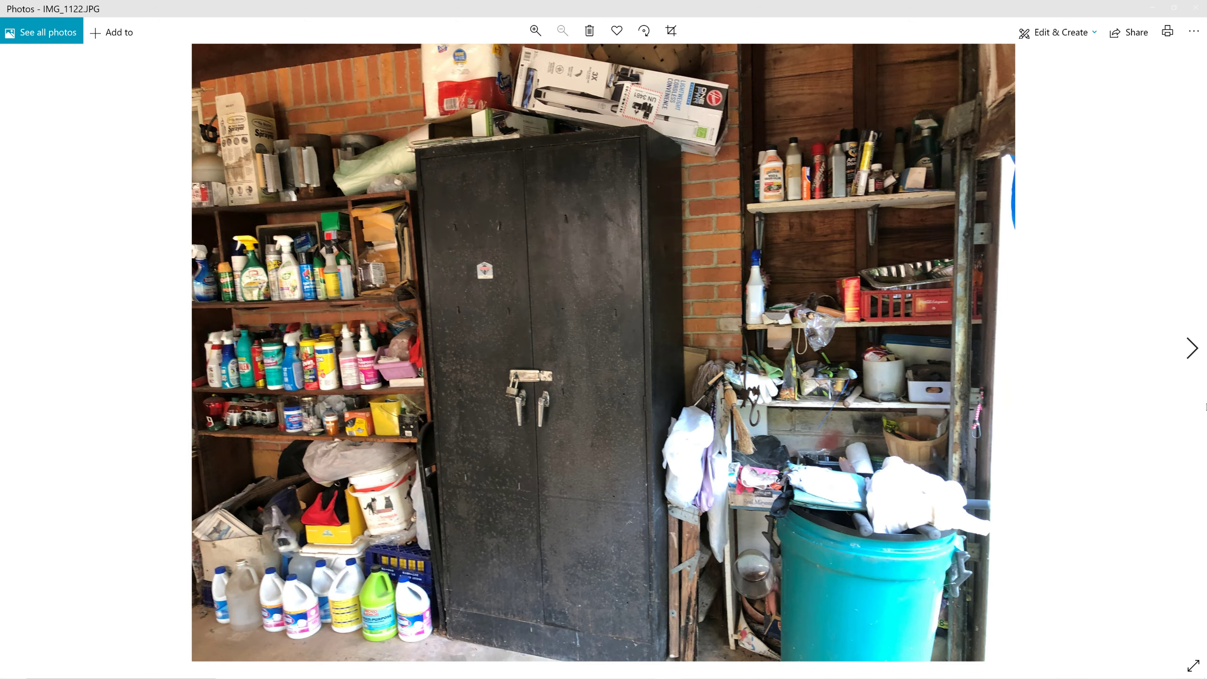
# Check the remaining garage photos after IMG_1122.JPG and close the photo viewer.
pyautogui.click(1194, 352)
pyautogui.click(1193, 352)
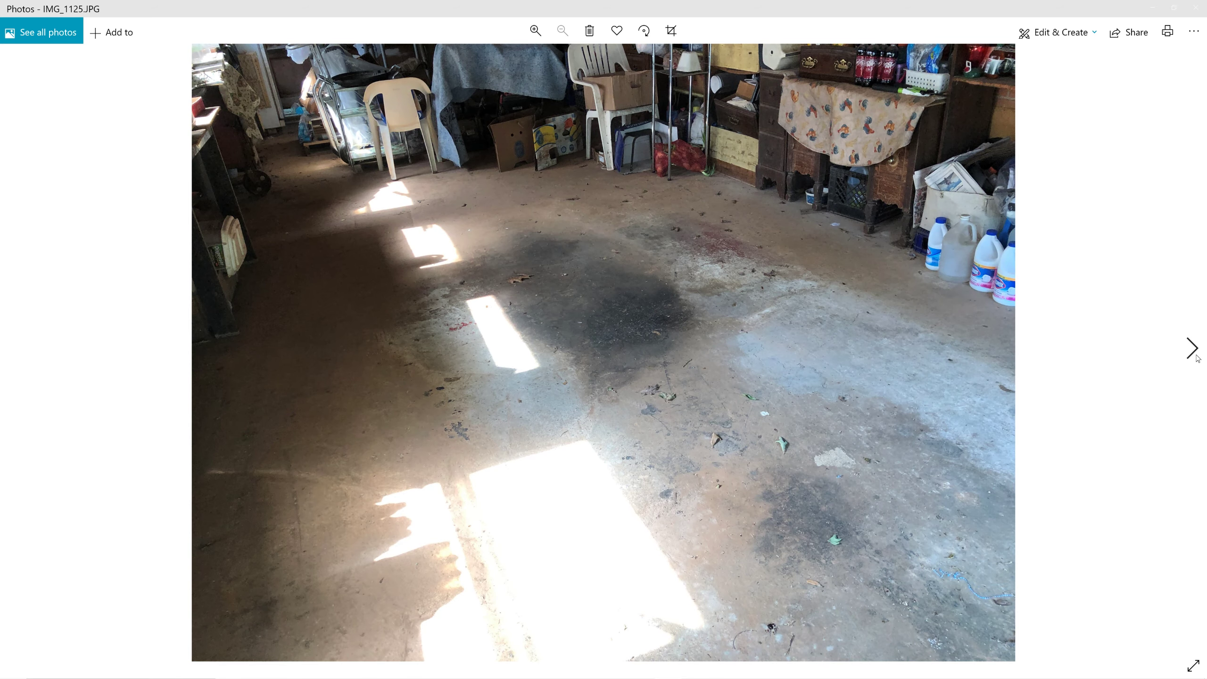
pyautogui.click(1193, 352)
pyautogui.click(1196, 7)
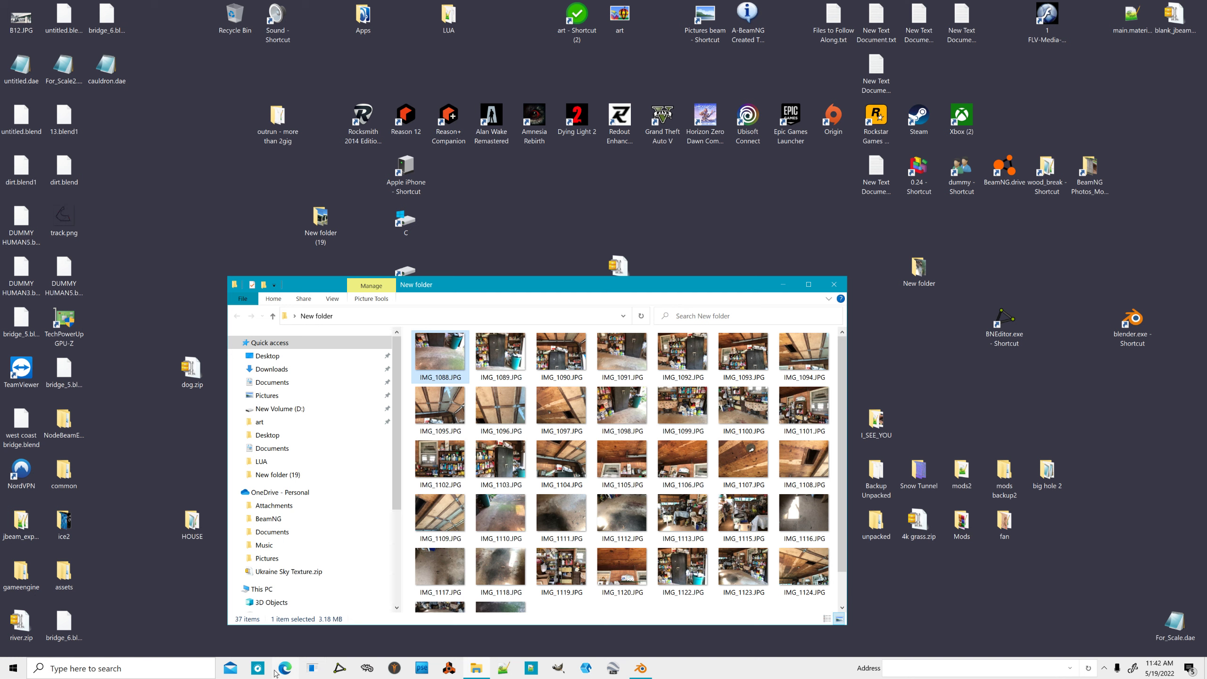
# Select all the photos in New folder and load them into the image list of Meshroom.
pyautogui.moveTo(477, 666)
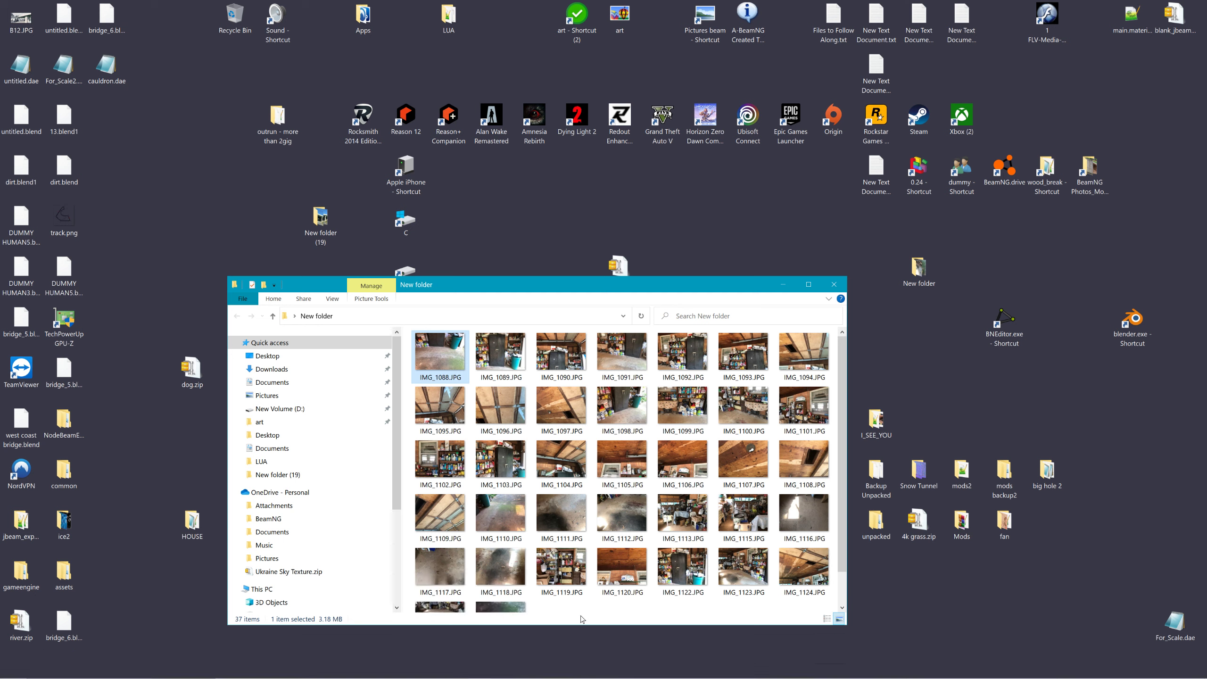
pyautogui.click(509, 610)
pyautogui.scroll(1, 549, 589)
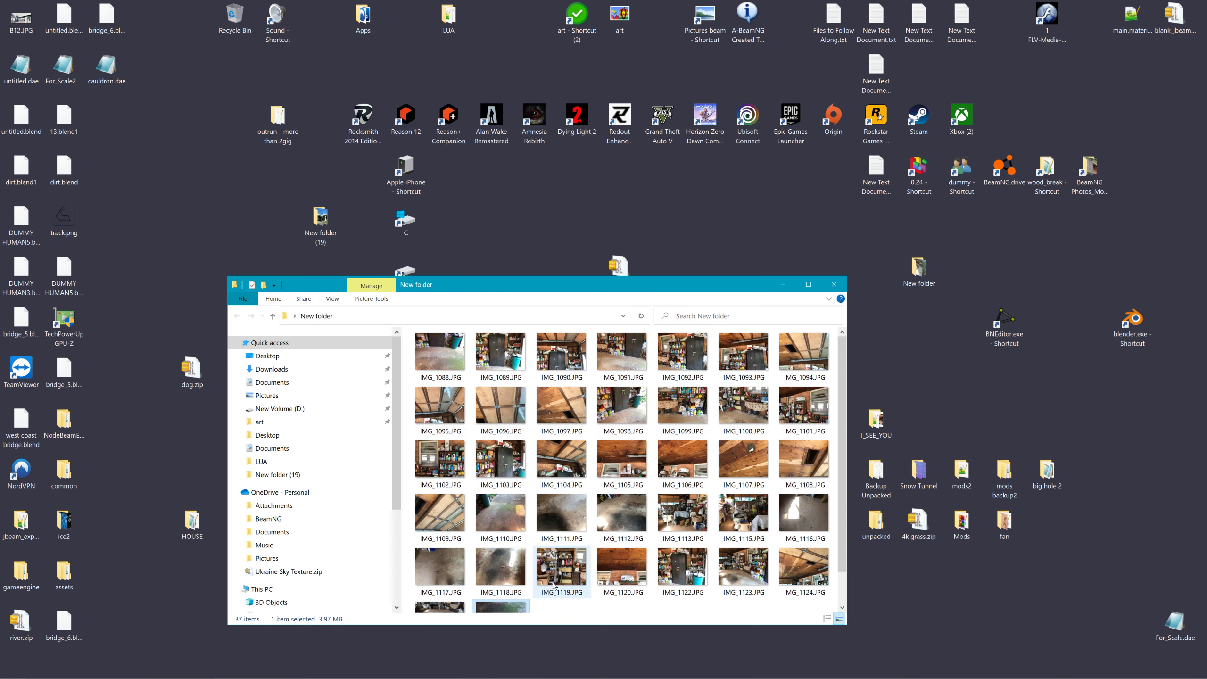
pyautogui.hotkey('ctrl', 'a')
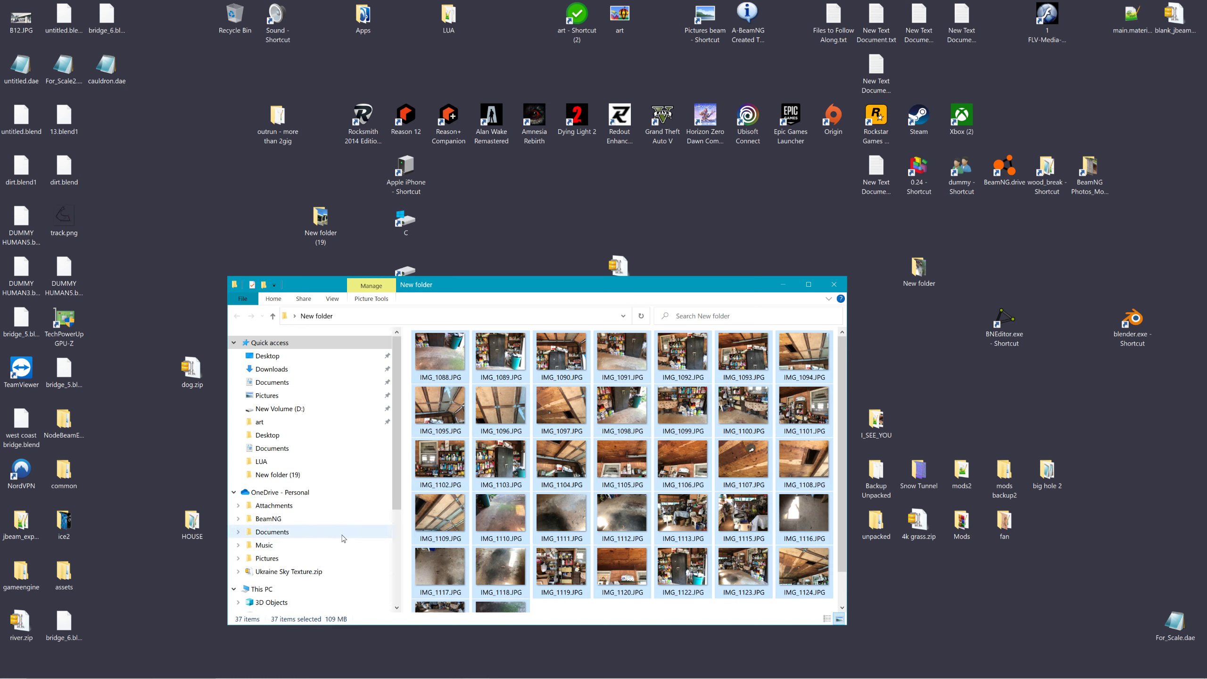
pyautogui.moveTo(312, 678)
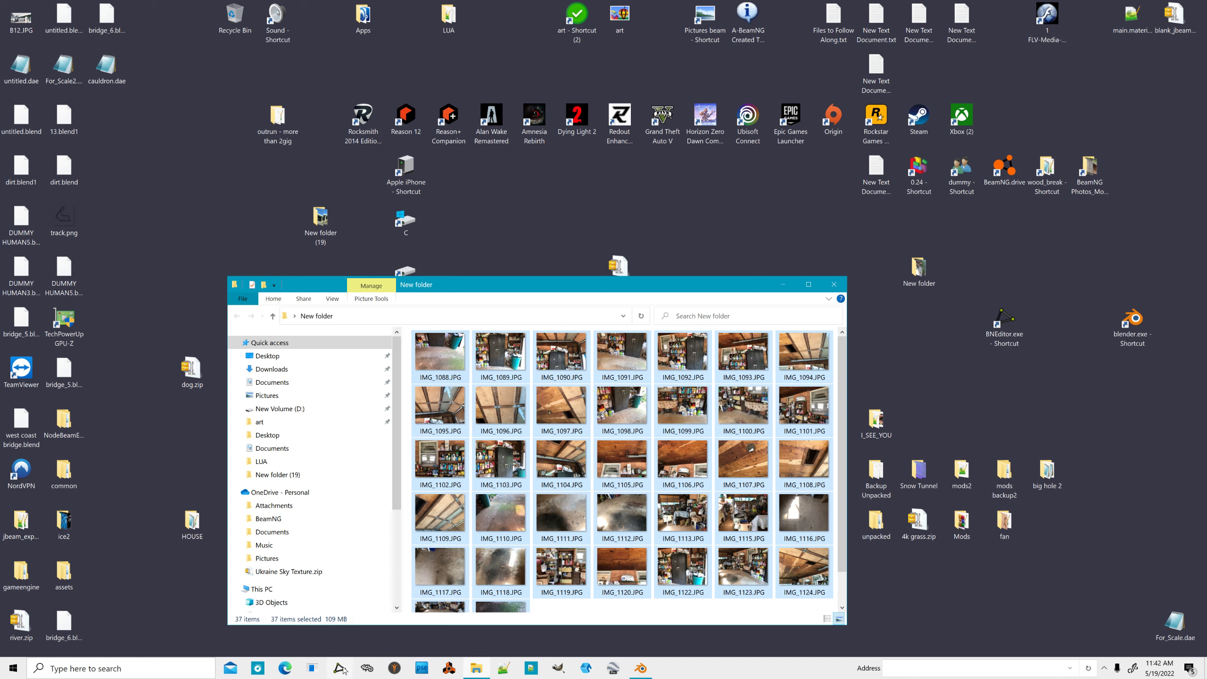
pyautogui.click(574, 665)
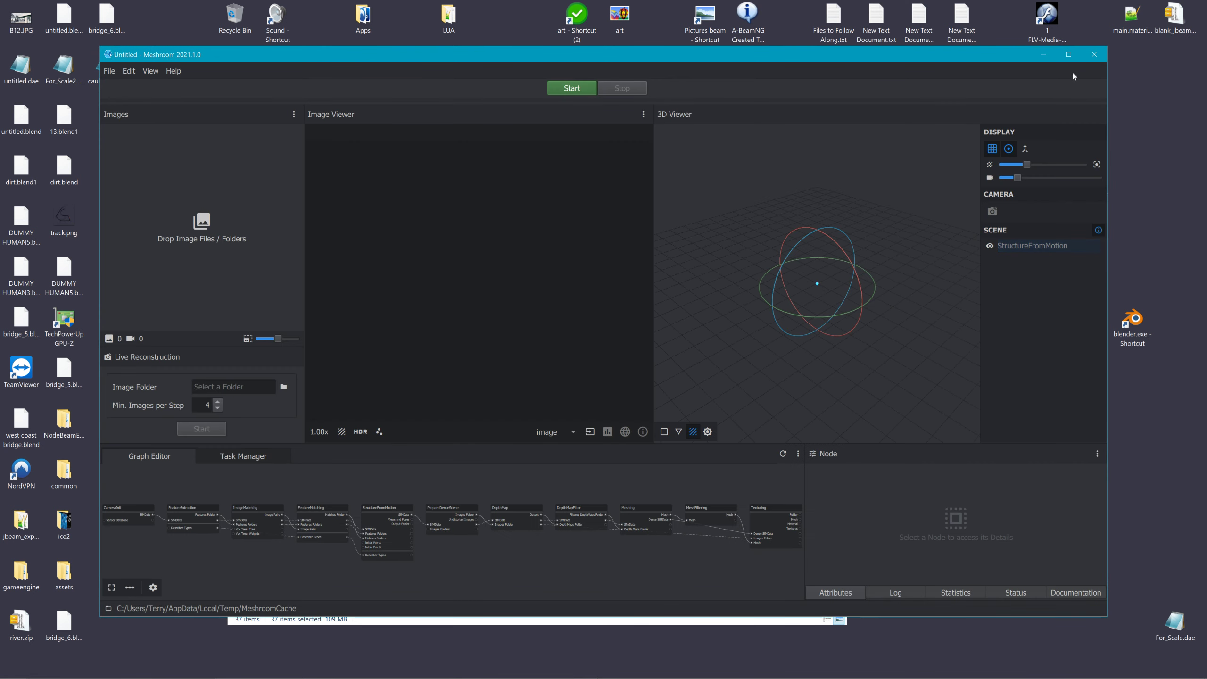
pyautogui.click(717, 622)
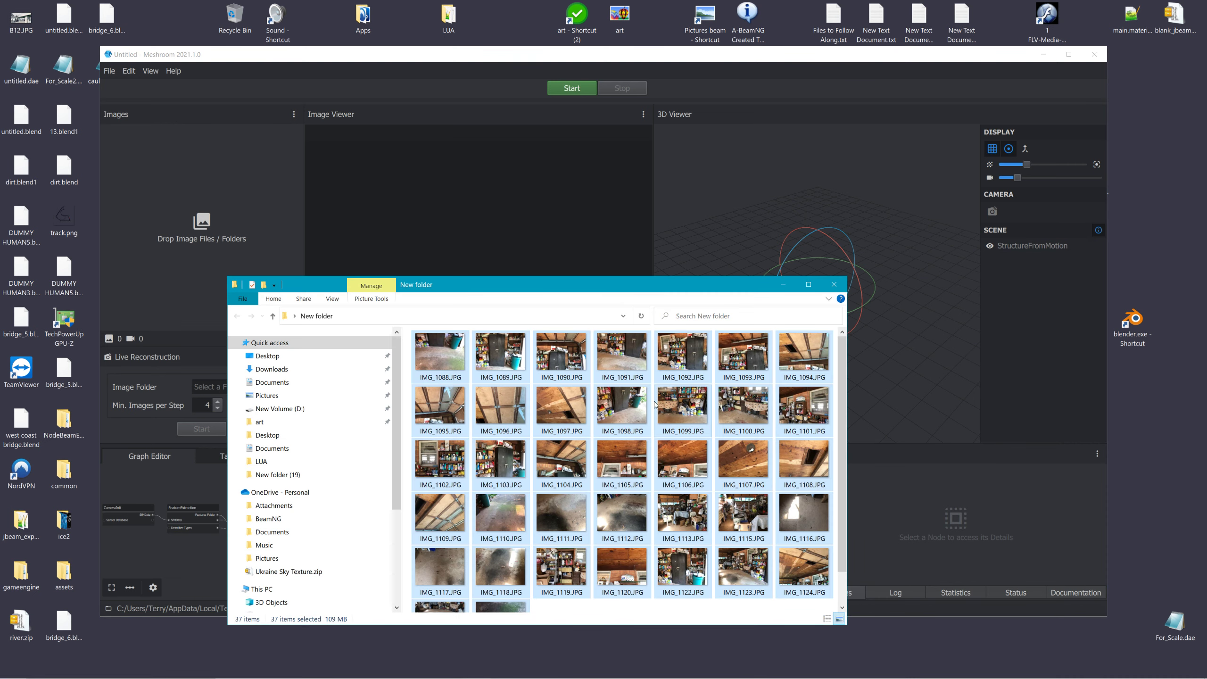
pyautogui.moveTo(655, 404); pyautogui.dragTo(209, 262)
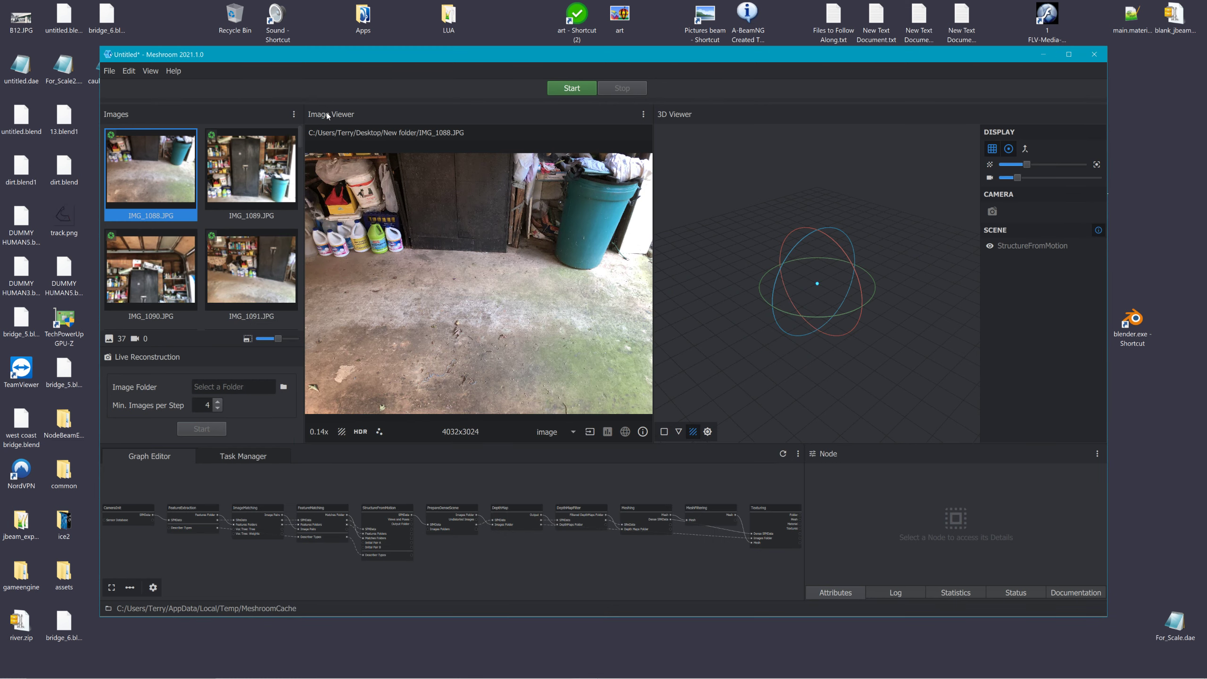
# Maximize Meshroom and turn off Force CPU Extraction on the FeatureExtraction node.
pyautogui.doubleClick(354, 56)
pyautogui.click(108, 534)
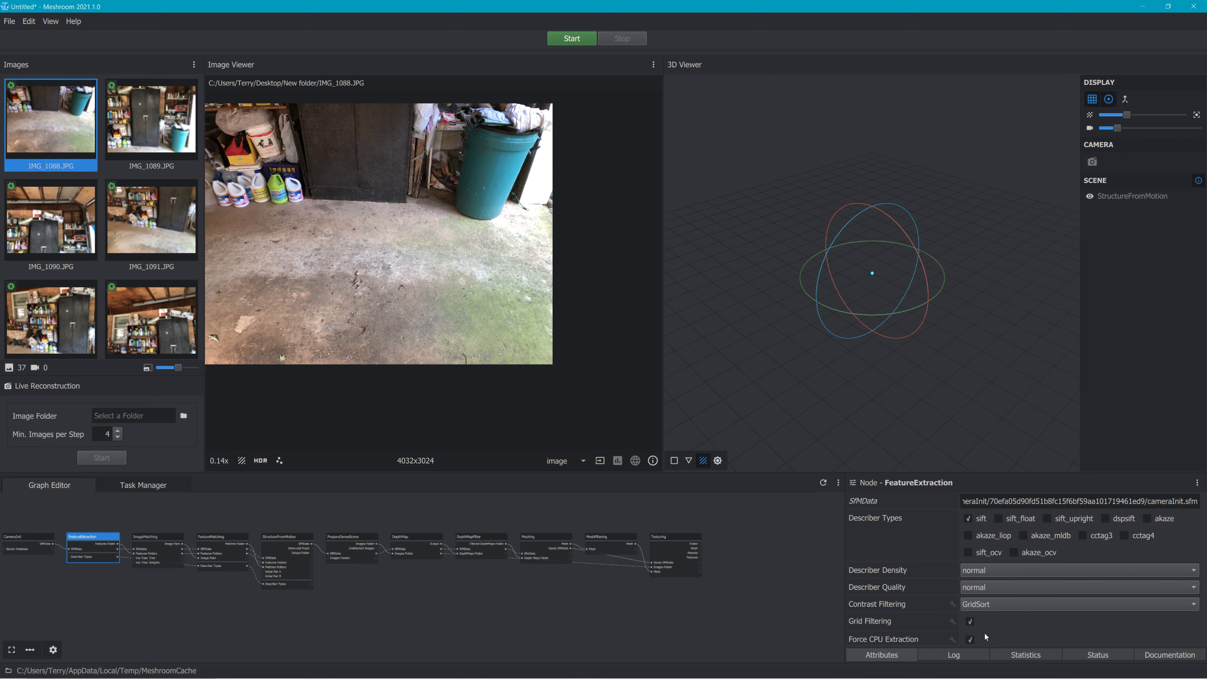
pyautogui.click(969, 638)
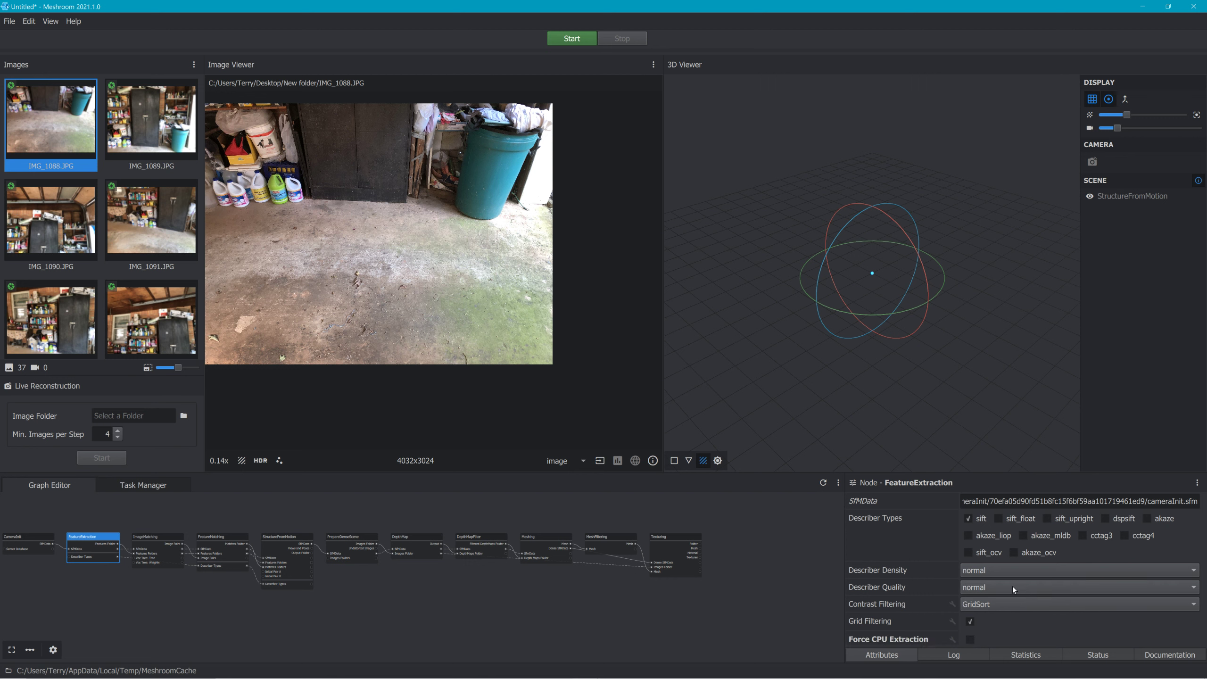
# Set the Texture Side of the Texturing node to 16384.
pyautogui.click(666, 541)
pyautogui.click(997, 550)
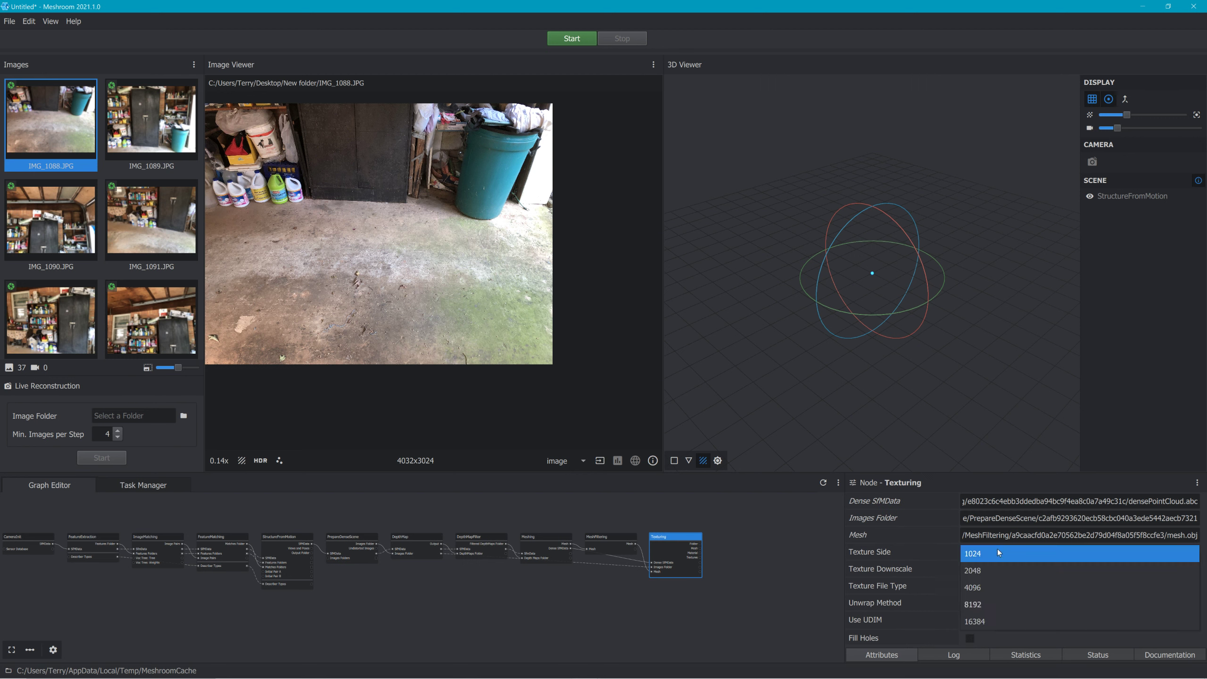
pyautogui.click(989, 617)
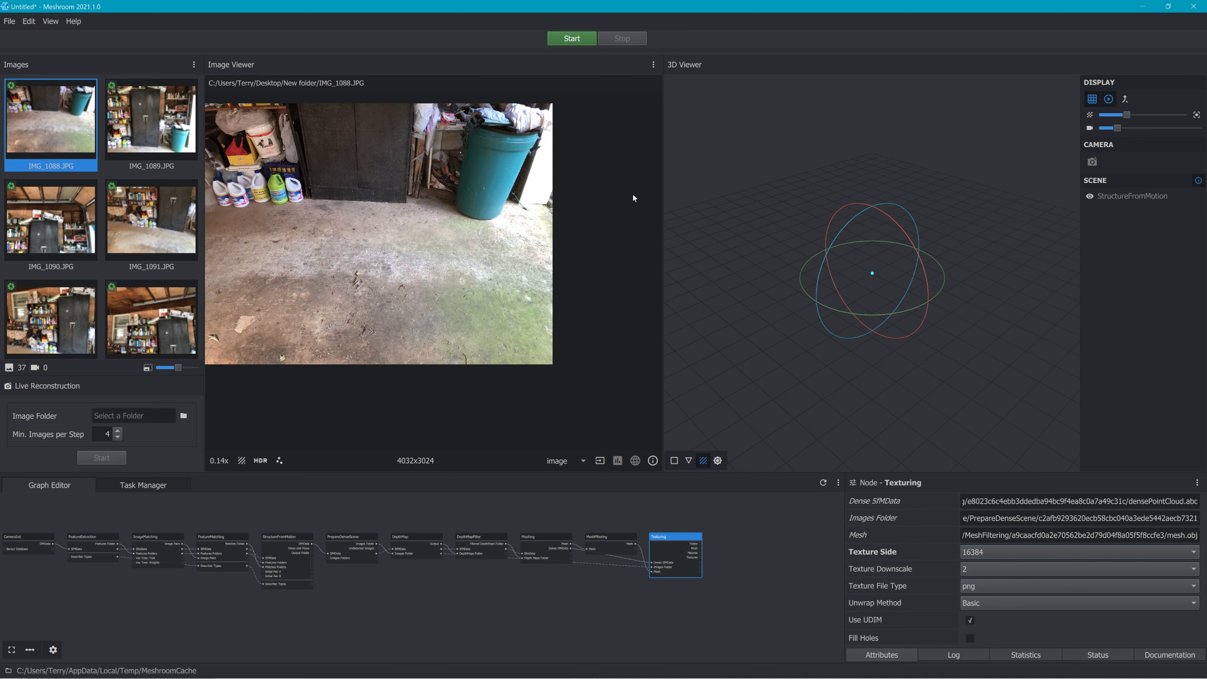
# Save the project as gsgg in the Documents folder and start computing the reconstruction.
pyautogui.click(573, 45)
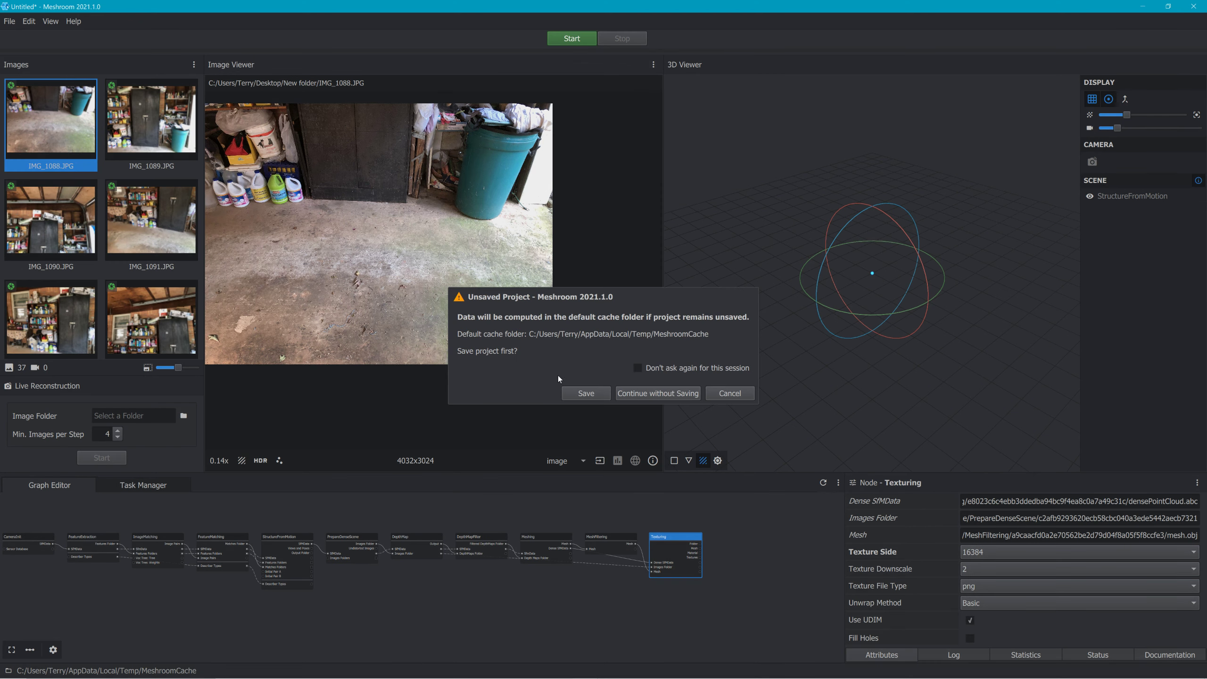
pyautogui.click(576, 388)
pyautogui.write('g')
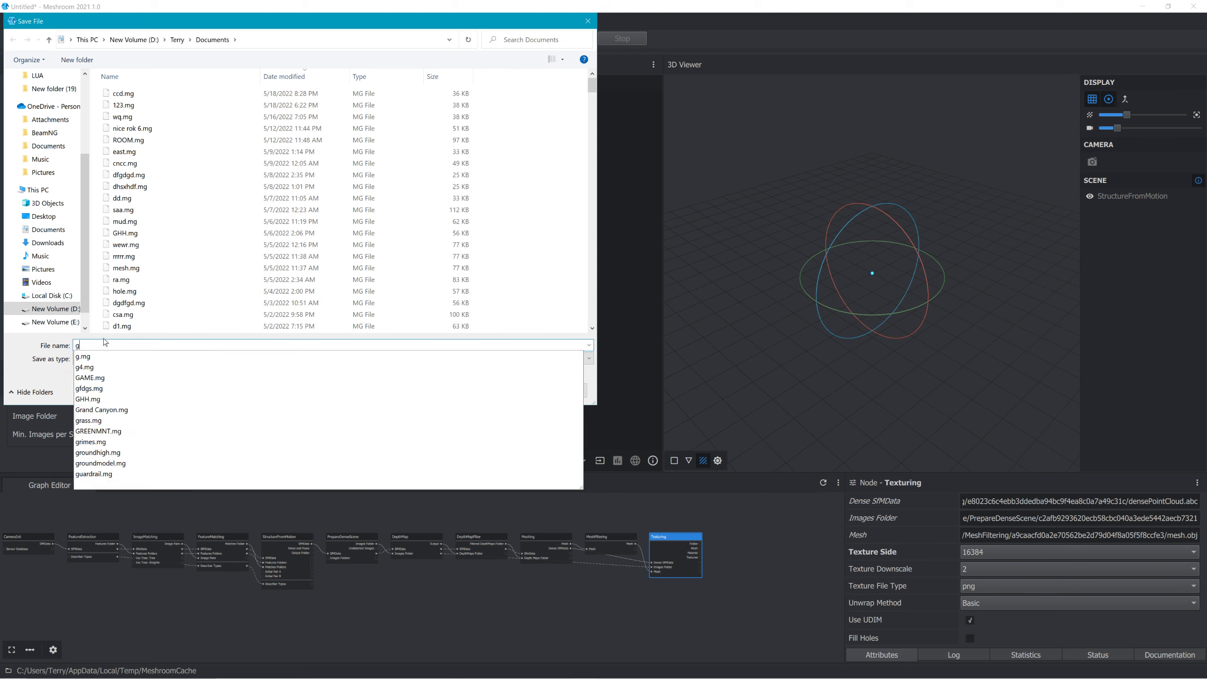
pyautogui.write('sgg')
pyautogui.click(489, 393)
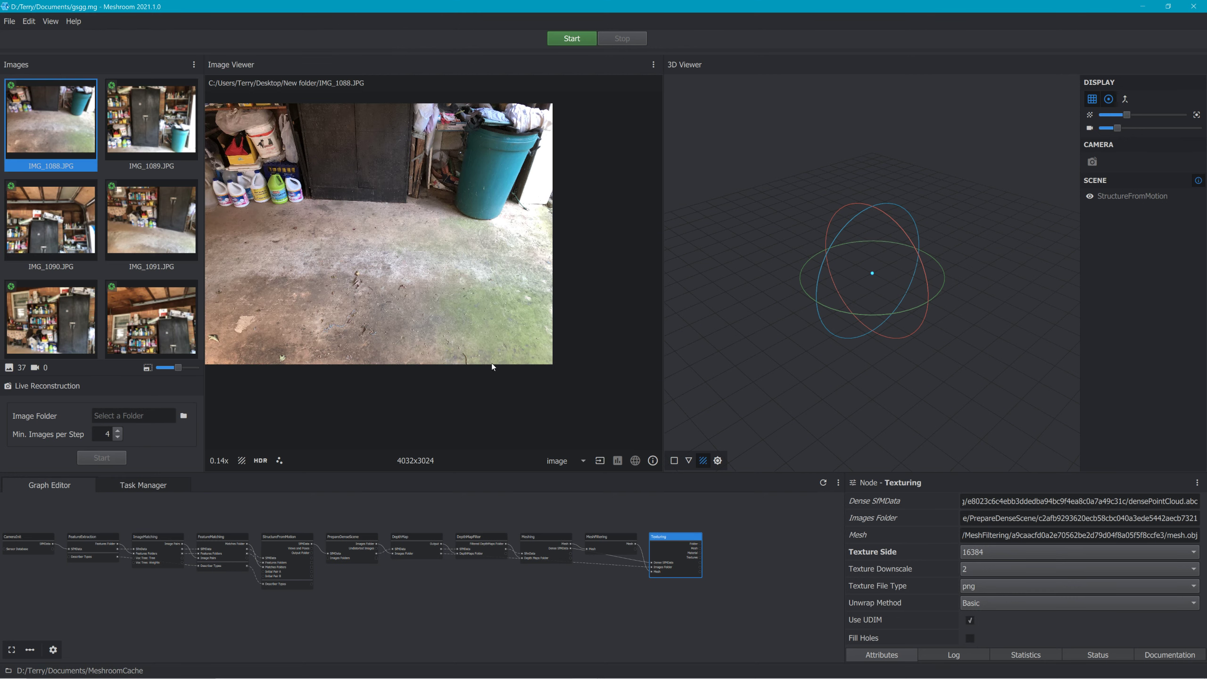
pyautogui.click(575, 39)
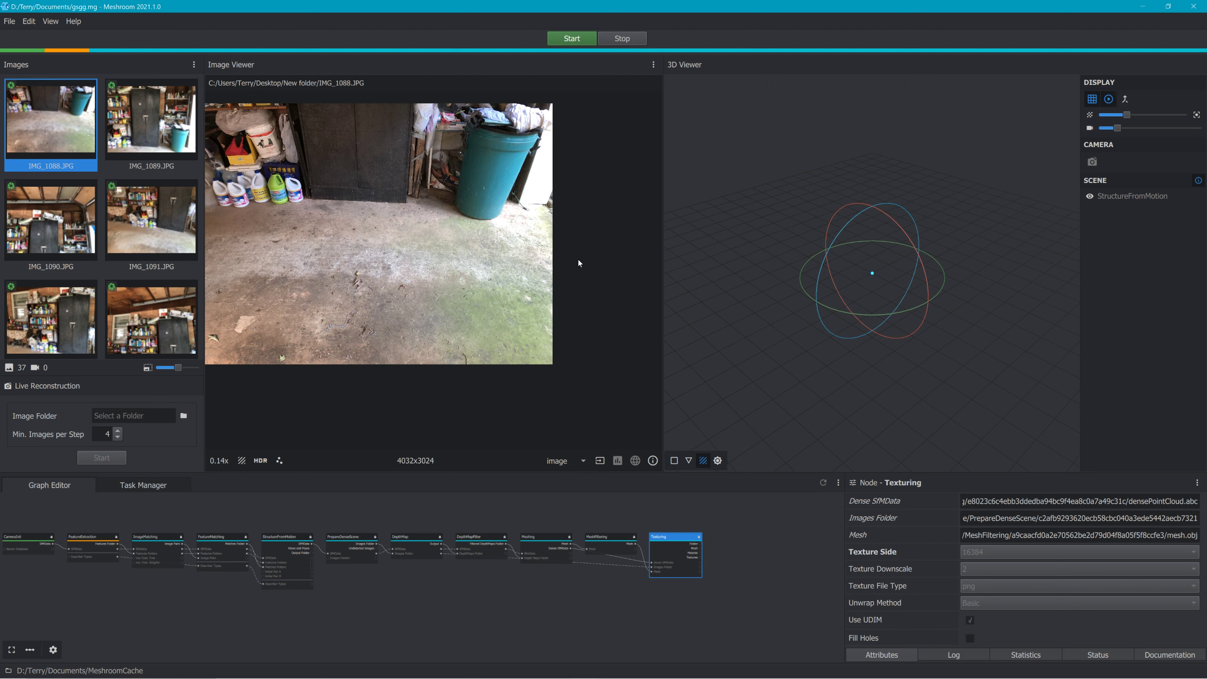
# Minimize Meshroom and its console window, and switch to Blender.
pyautogui.click(1144, 7)
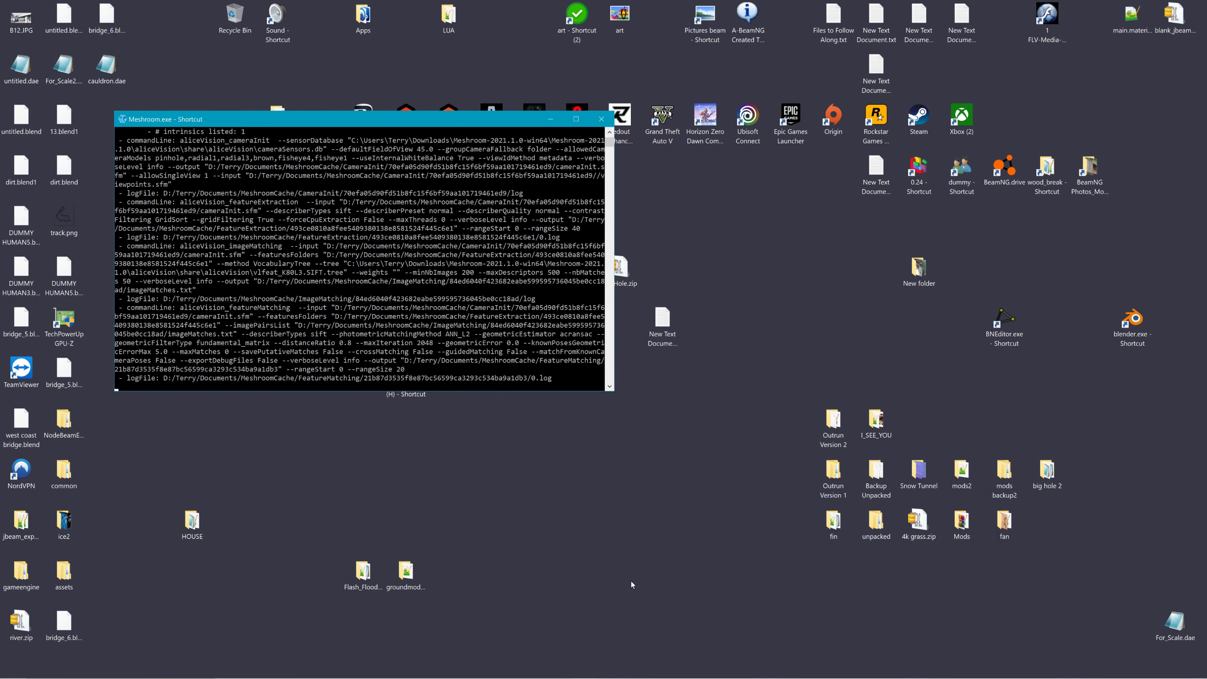
pyautogui.click(549, 122)
pyautogui.click(644, 674)
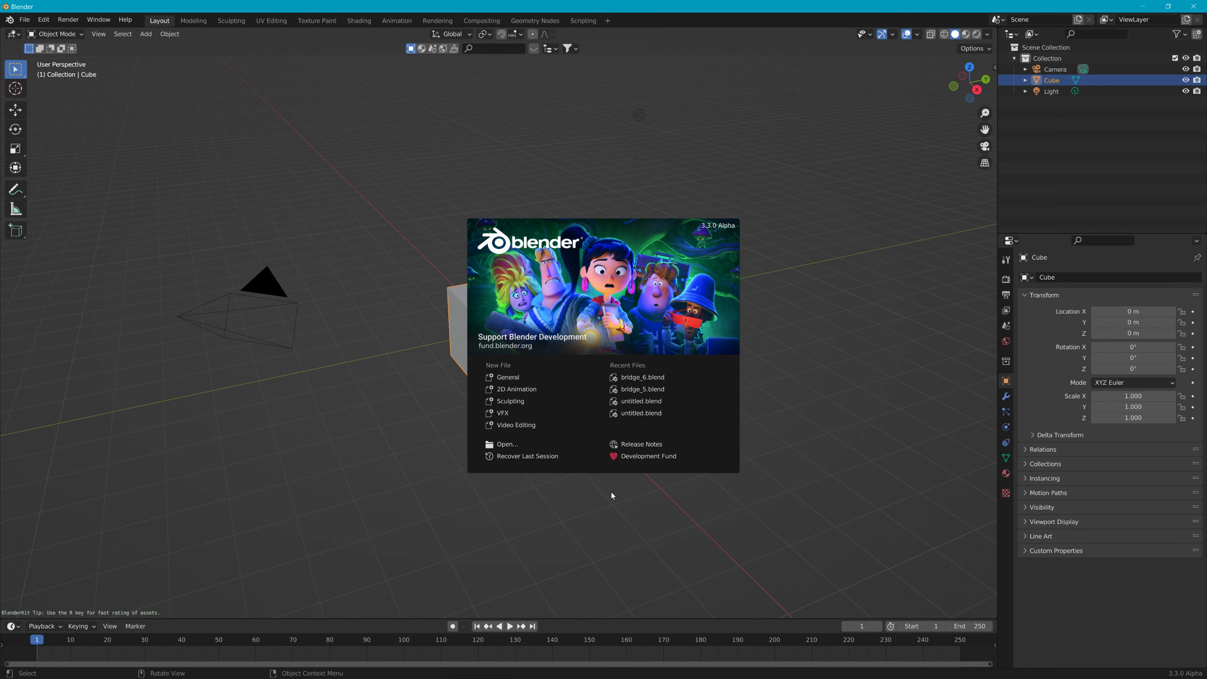
# Dismiss the splash screen and delete the default cube.
pyautogui.click(411, 407)
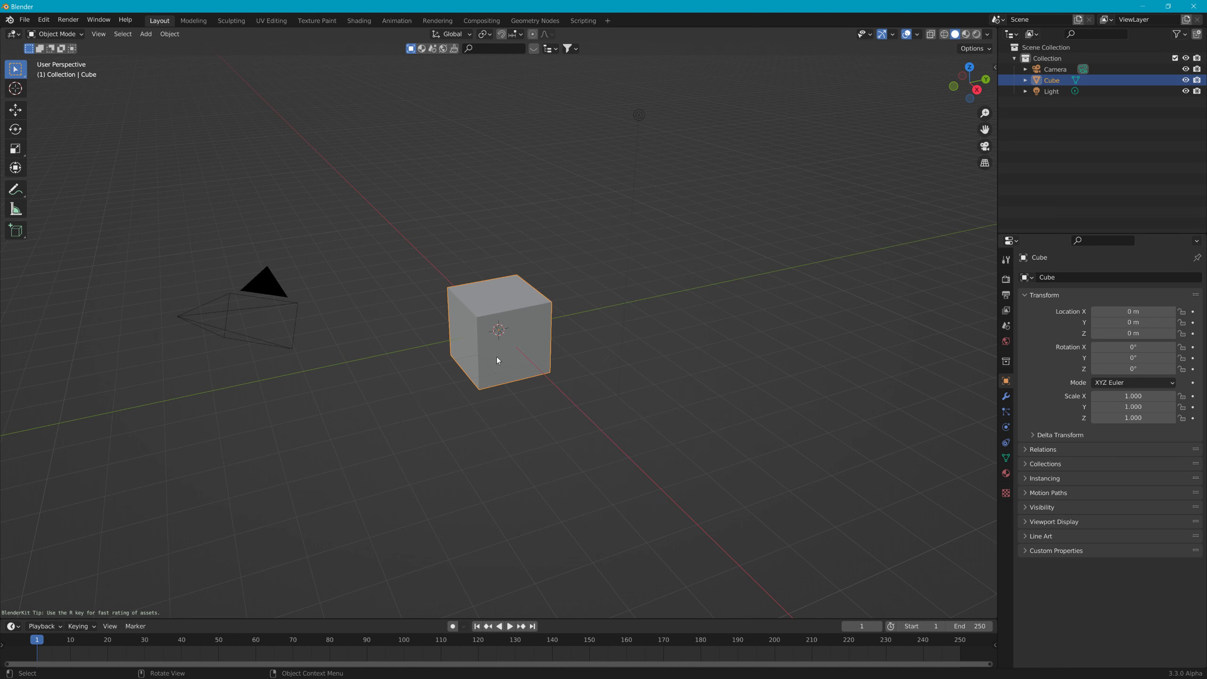
pyautogui.press('Delete')
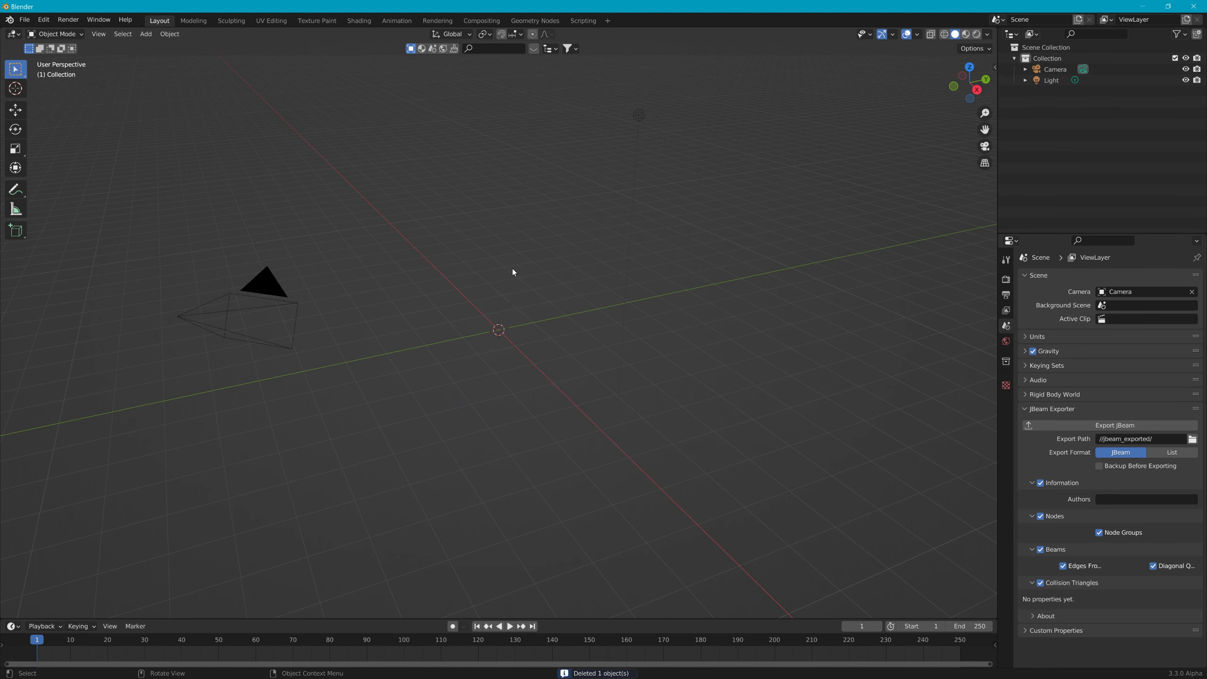
# Open the BlenderKit asset bar and browse through the available 3D models.
pyautogui.click(410, 49)
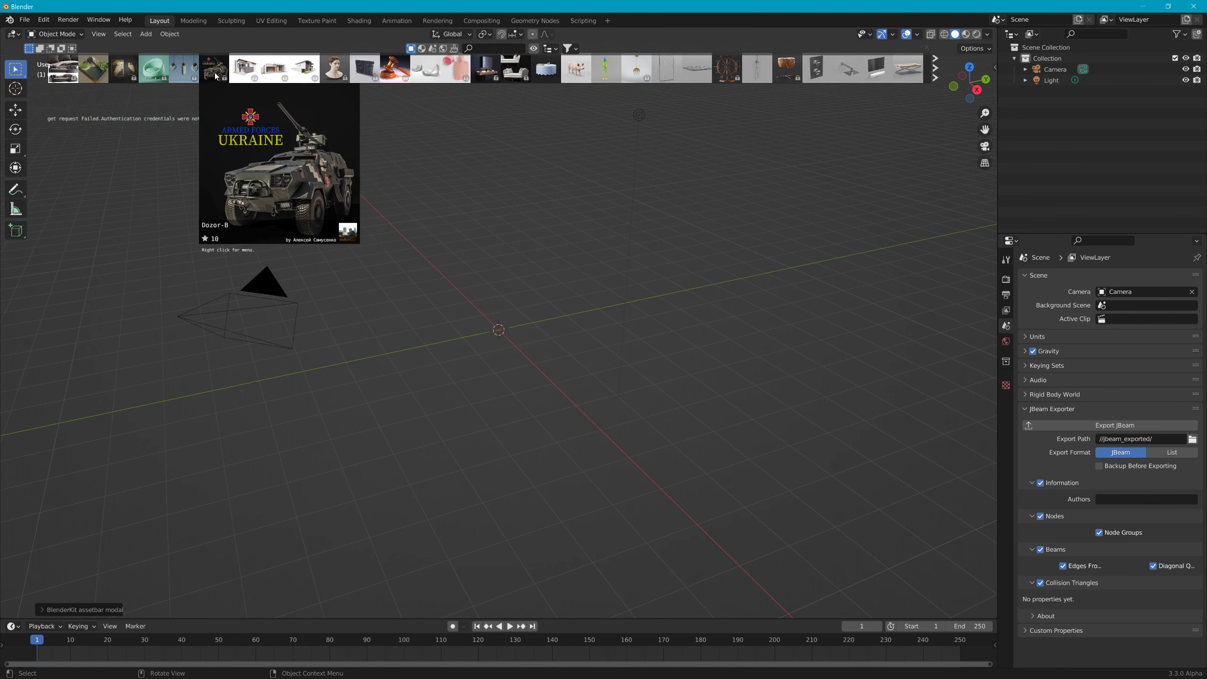
pyautogui.click(936, 69)
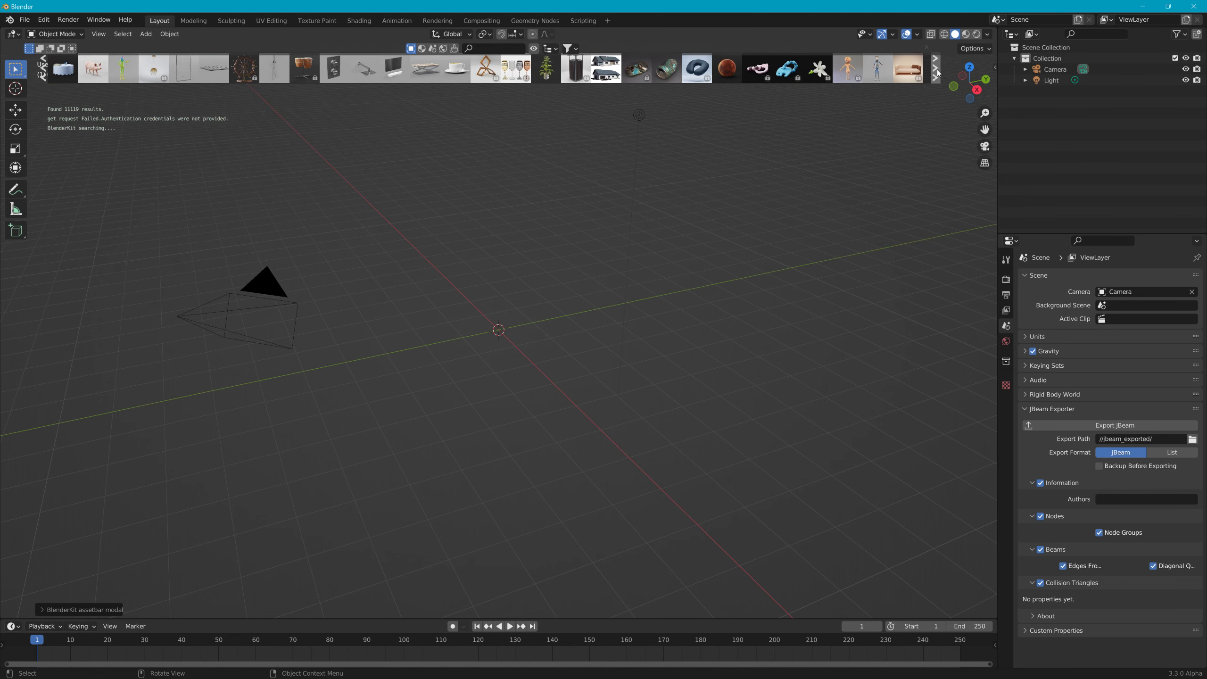
pyautogui.click(938, 70)
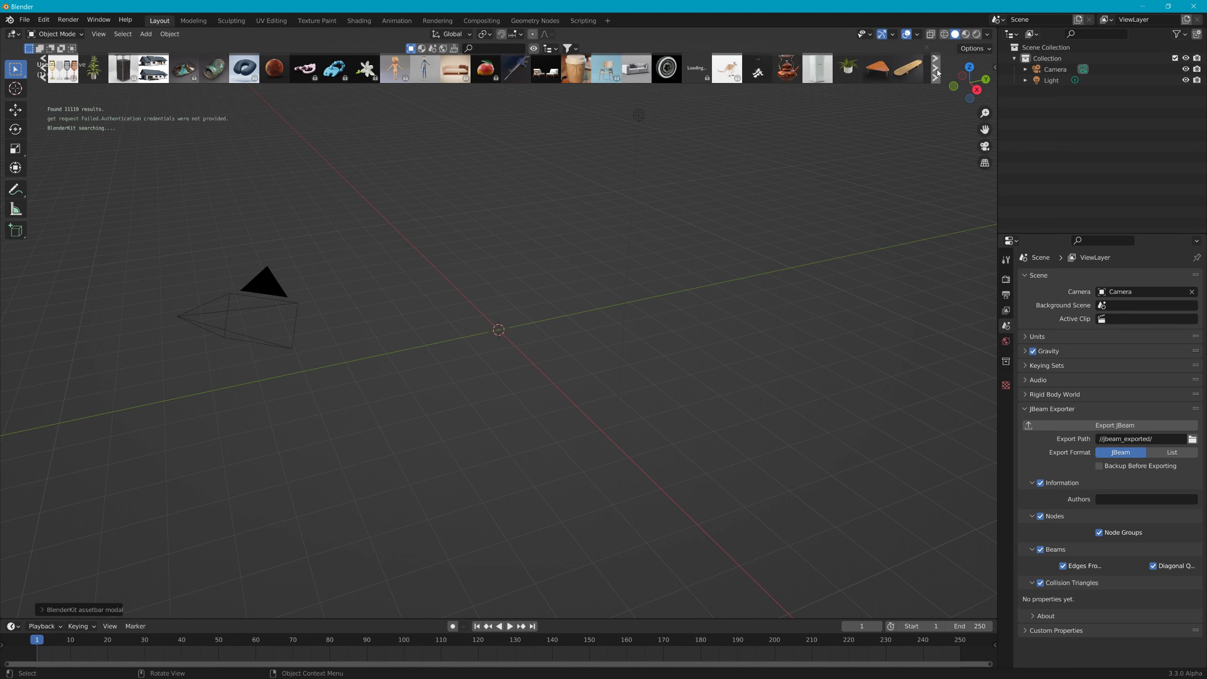
pyautogui.click(937, 70)
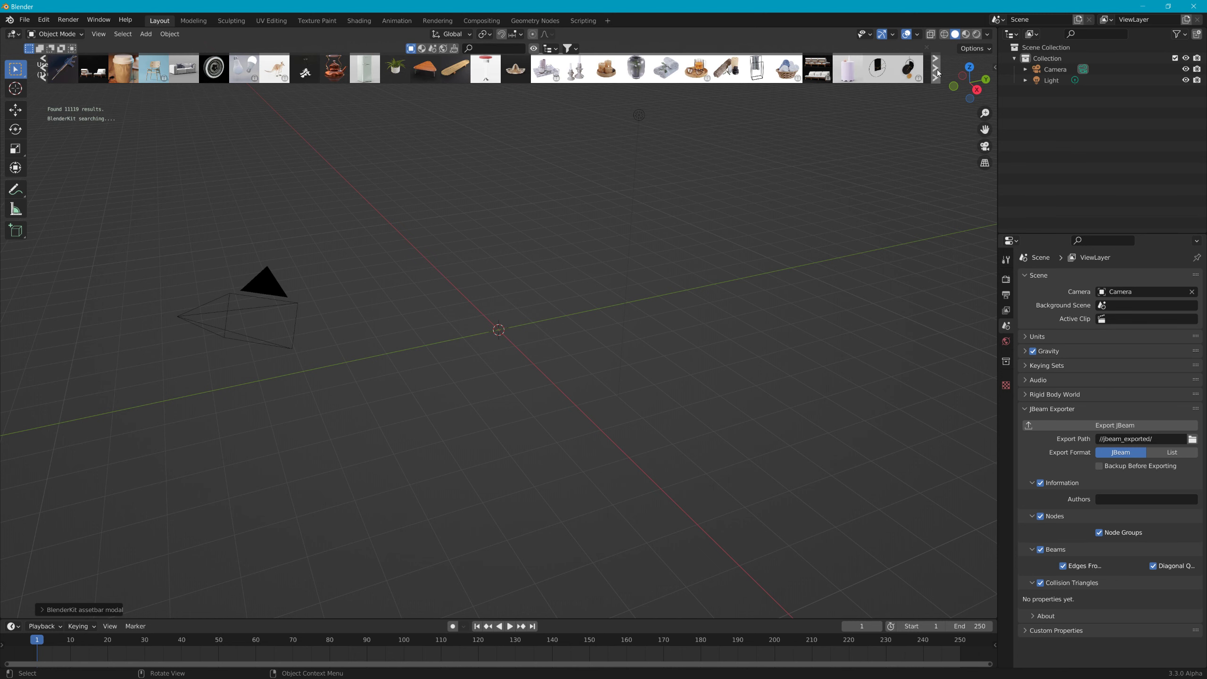
pyautogui.click(937, 70)
pyautogui.click(937, 70)
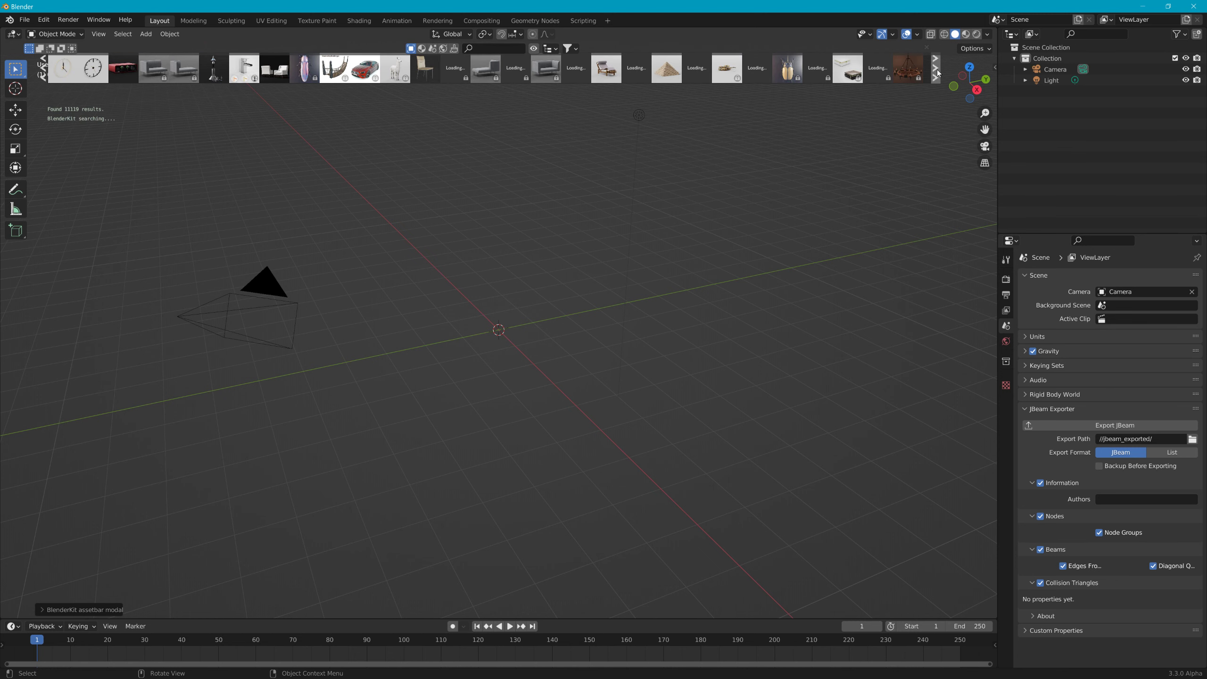
pyautogui.click(937, 69)
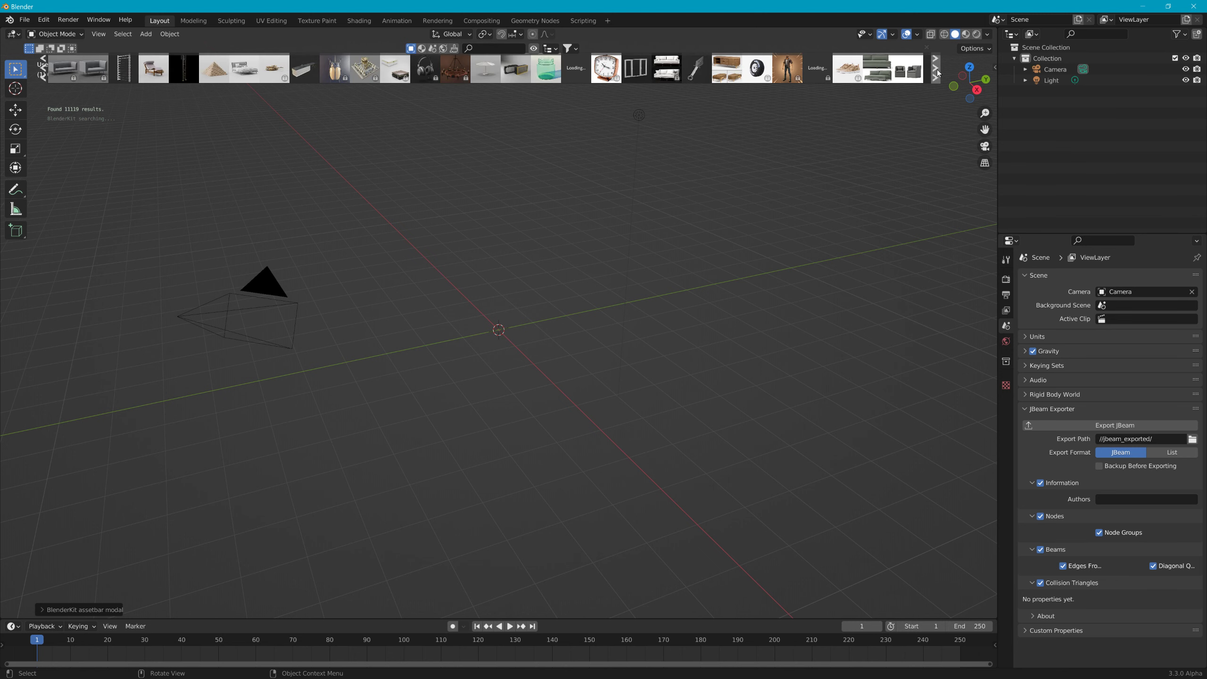
pyautogui.click(937, 70)
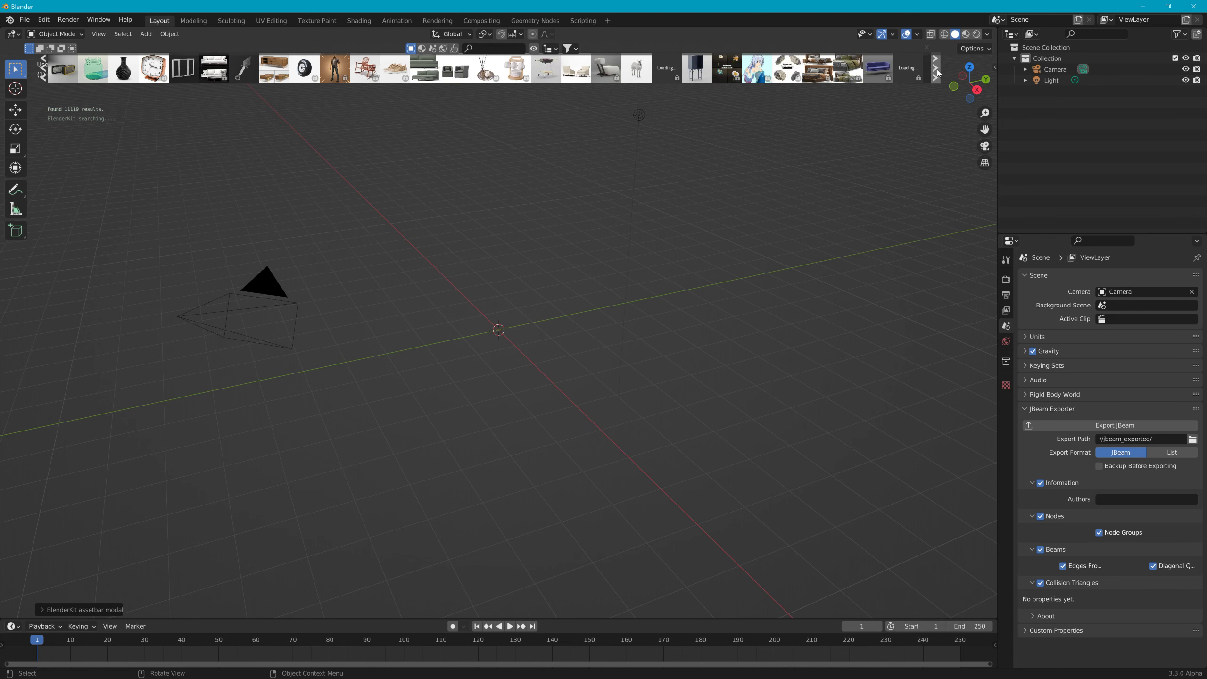
pyautogui.click(937, 70)
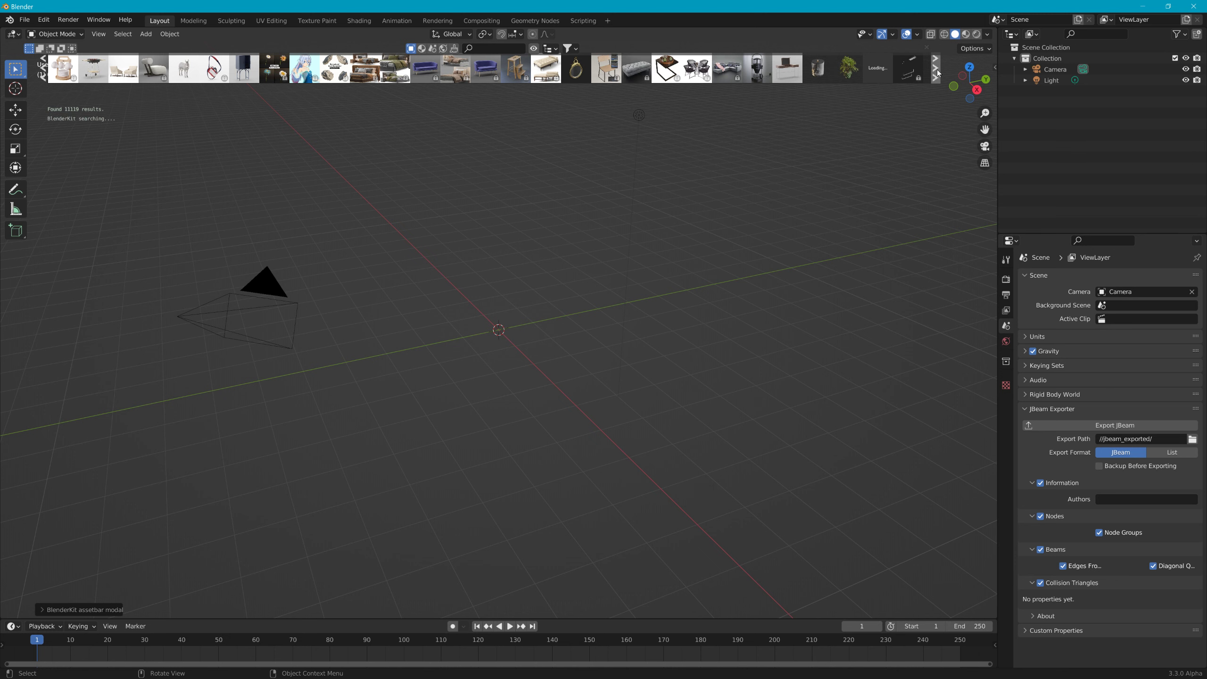
pyautogui.click(937, 70)
pyautogui.click(938, 70)
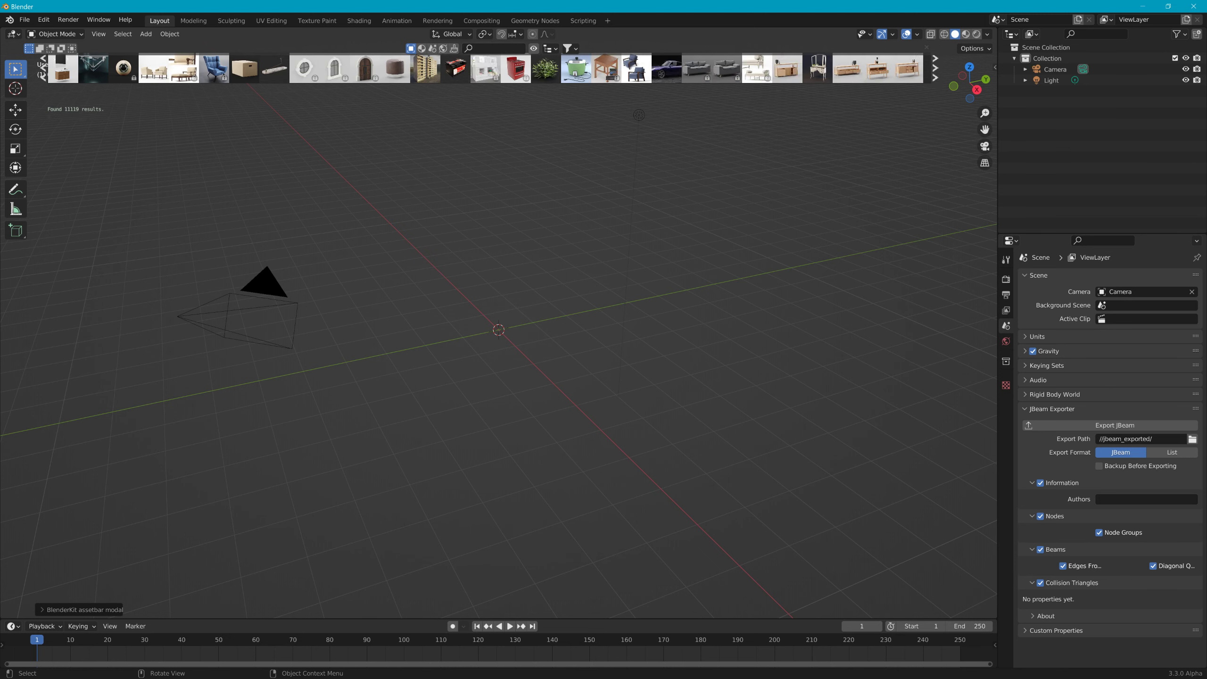
# Search BlenderKit for "spider" and add the Spider-Man No Way Home Suit model to the scene.
pyautogui.click(499, 49)
pyautogui.write('spider')
pyautogui.press('Return')
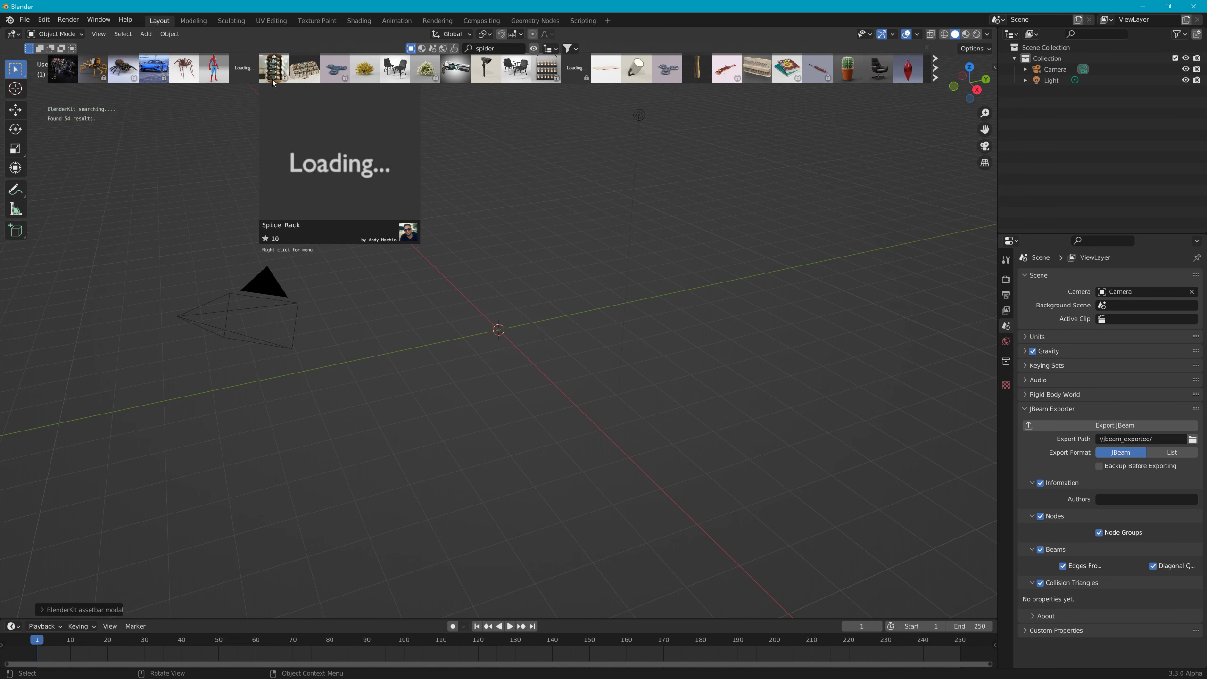
pyautogui.click(221, 62)
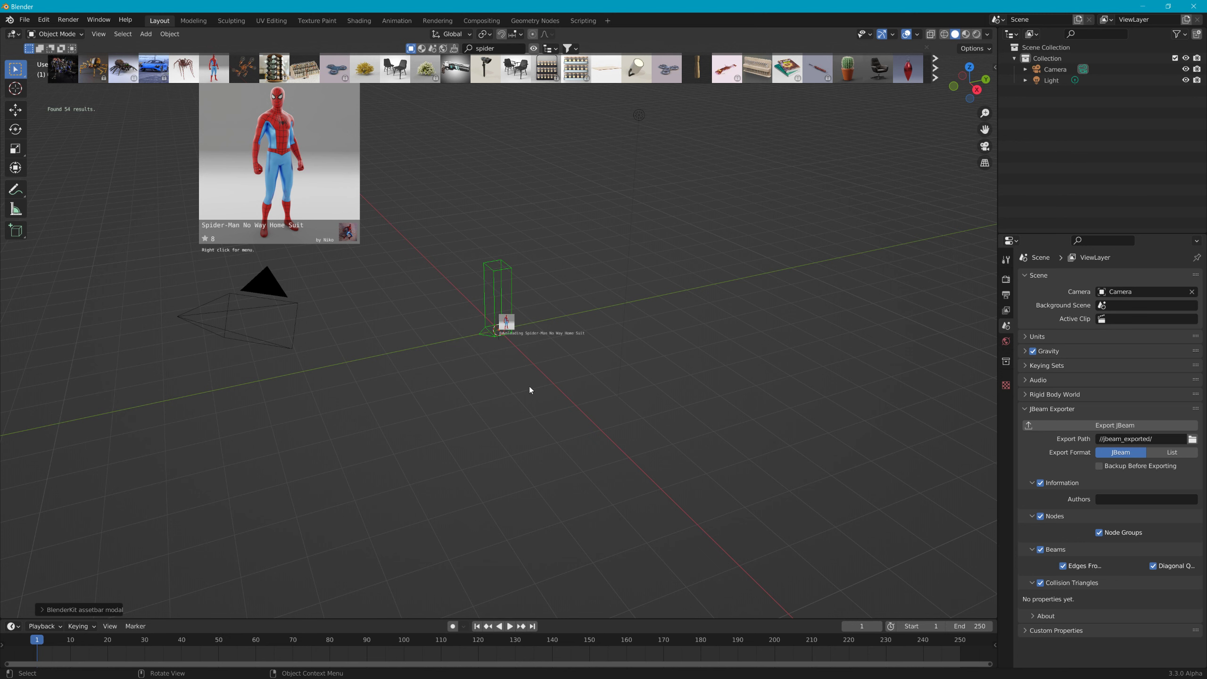
# Select the Spider-Man figure's armature and switch it to Pose Mode.
pyautogui.scroll(7, 439, 347)
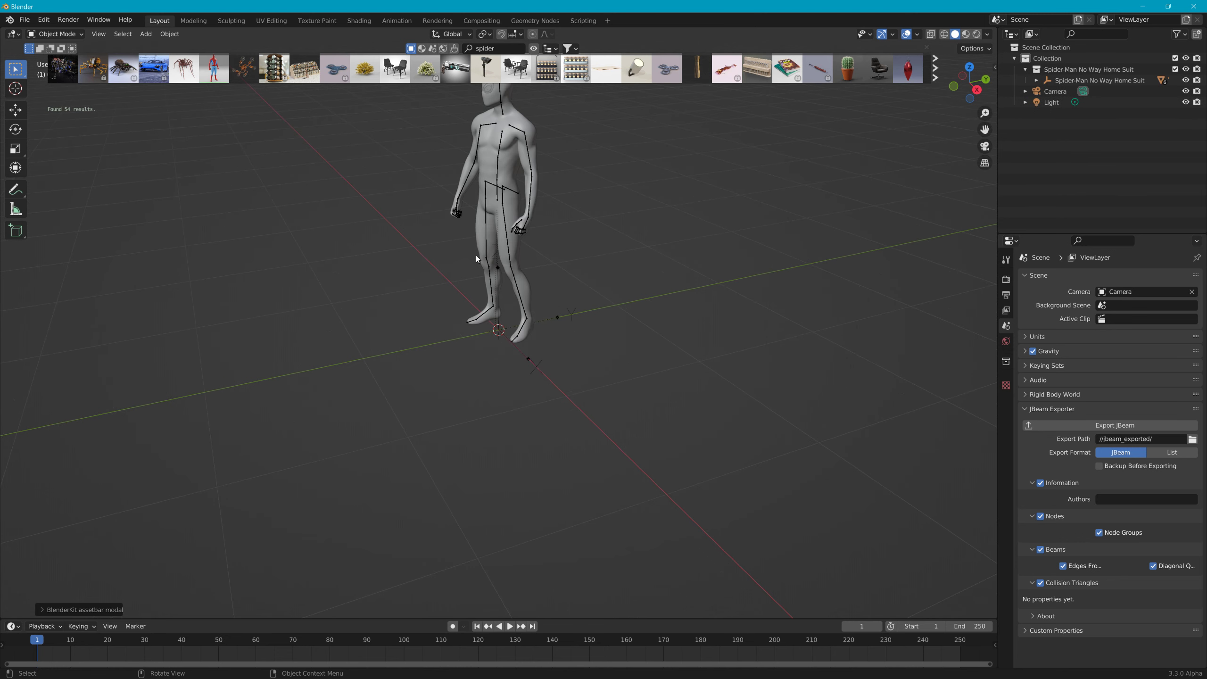
pyautogui.moveTo(438, 221); pyautogui.dragTo(586, 339, button='middle')
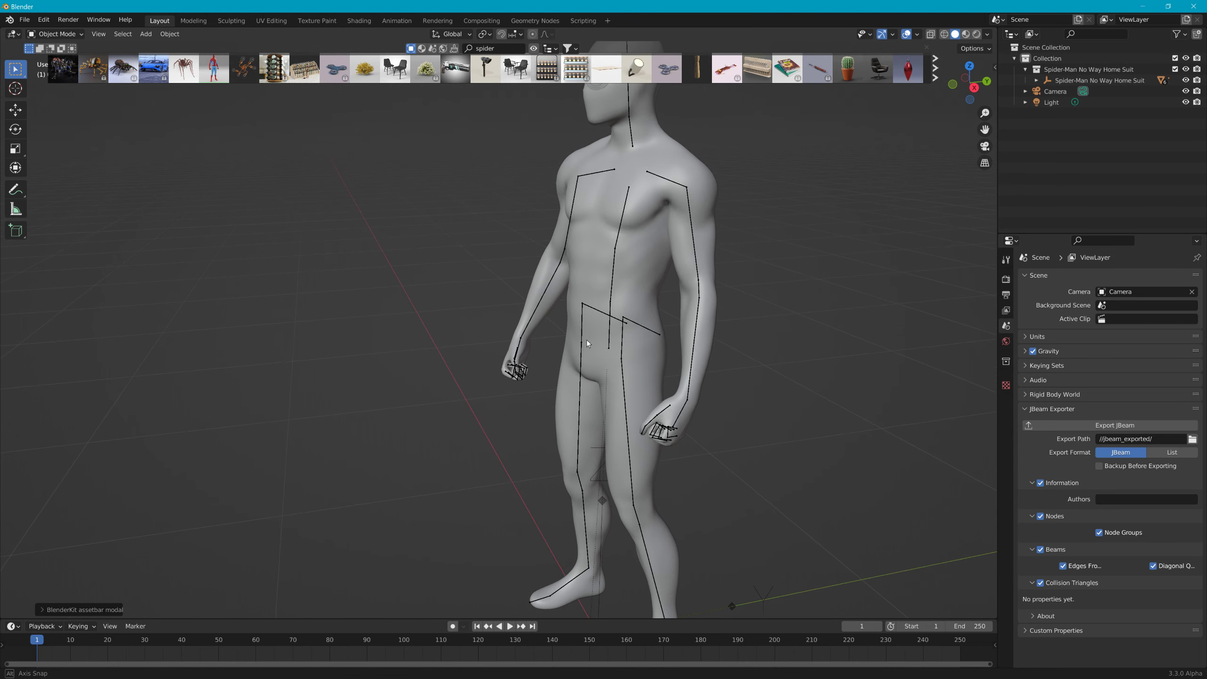
pyautogui.click(600, 316)
pyautogui.click(601, 315)
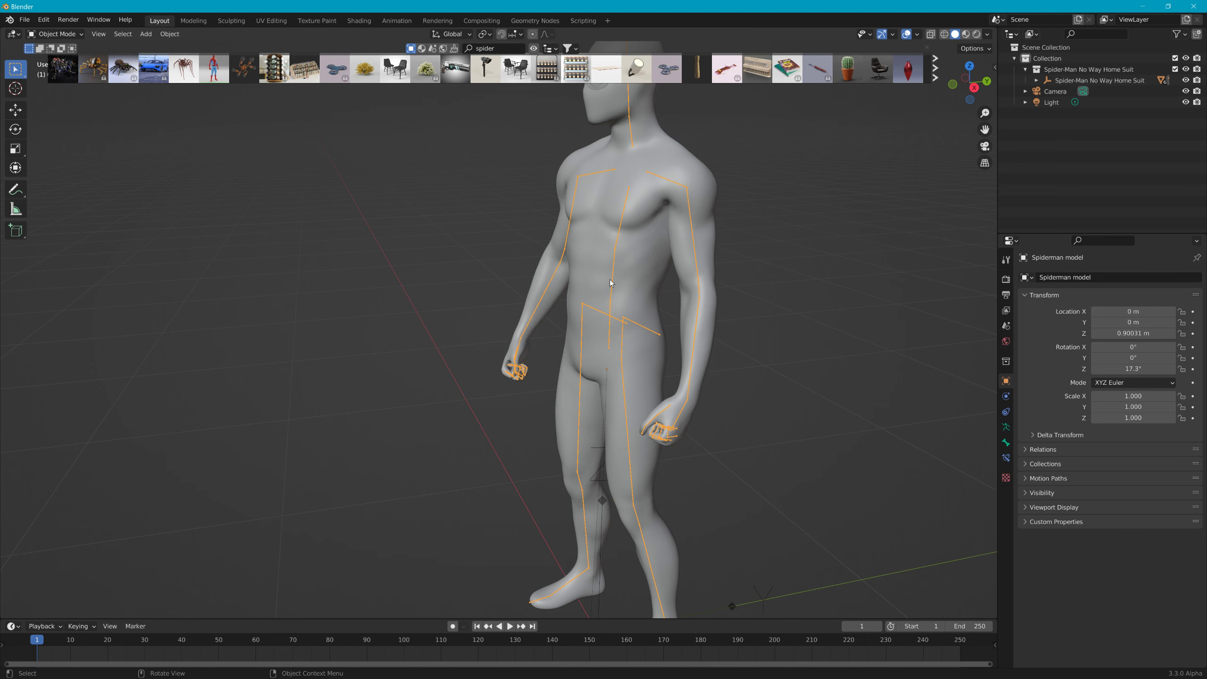
pyautogui.click(75, 35)
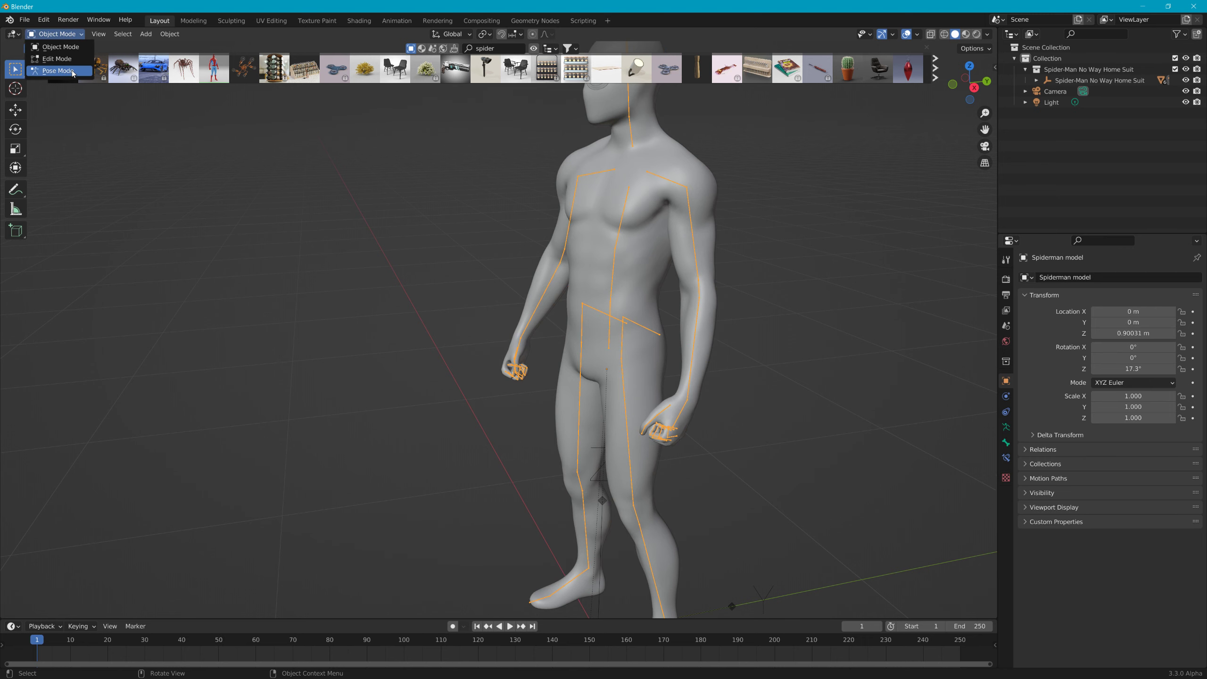
pyautogui.click(58, 71)
# Try rotating the figure's right upper arm bone and right thigh bone, cancelling each rotation.
pyautogui.moveTo(206, 146); pyautogui.dragTo(442, 167, button='middle')
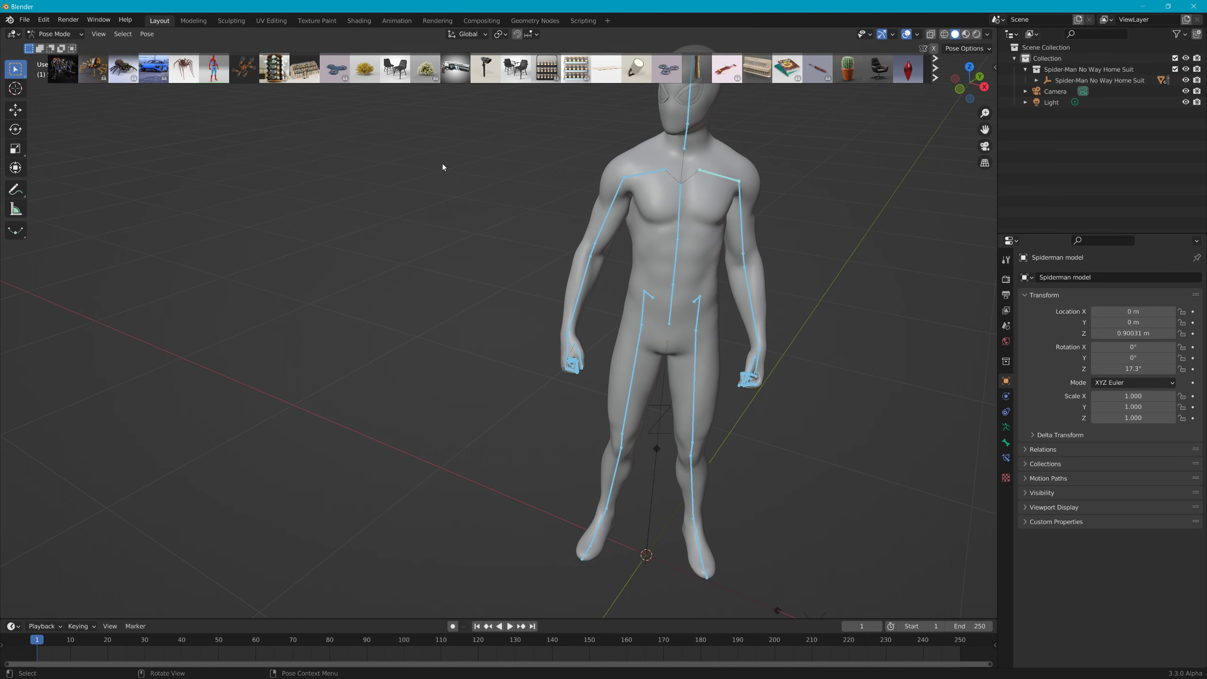
pyautogui.click(608, 204)
pyautogui.press('r')
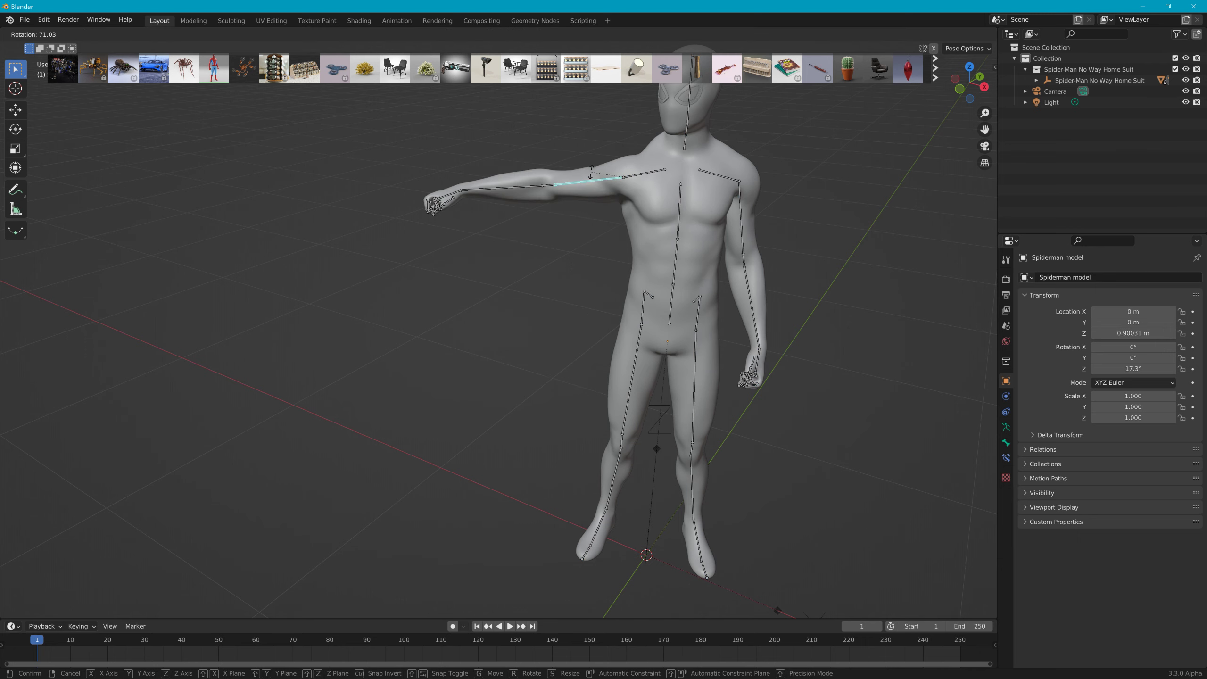
pyautogui.press('Escape')
pyautogui.moveTo(639, 358); pyautogui.dragTo(560, 410, button='middle')
pyautogui.click(548, 415)
pyautogui.press('r')
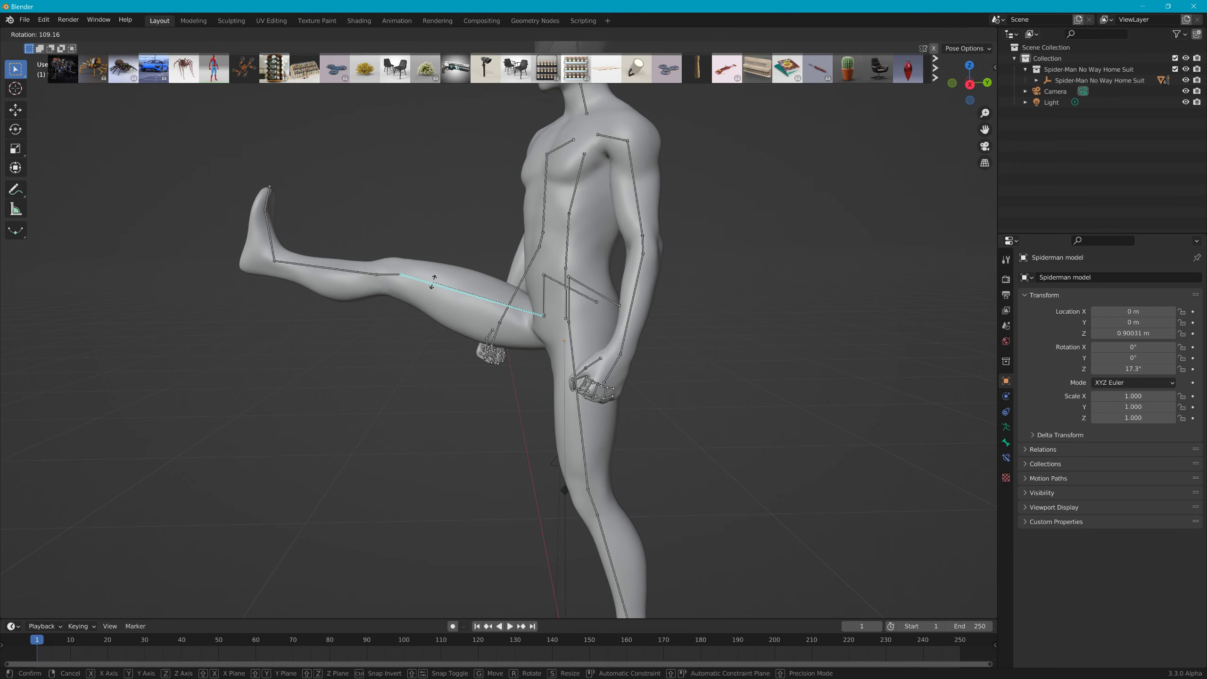
pyautogui.press('Escape')
# Return the armature to Object Mode and hide the BlenderKit asset bar.
pyautogui.moveTo(475, 333); pyautogui.dragTo(704, 196, button='middle')
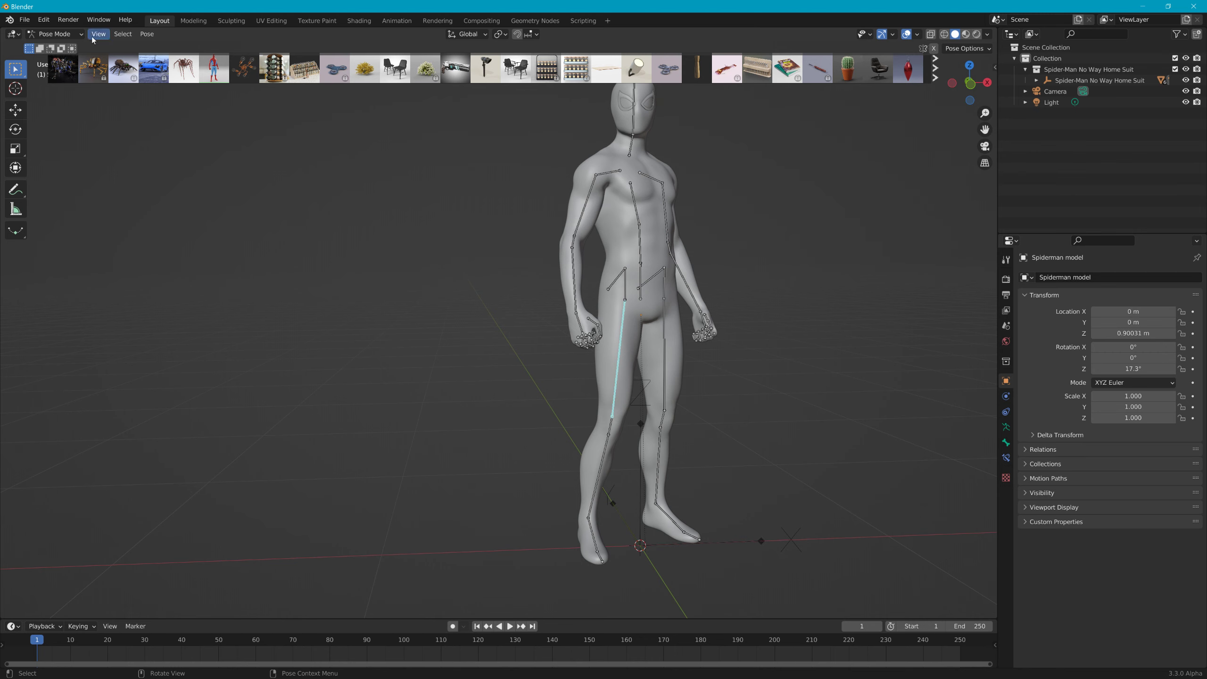
pyautogui.click(66, 34)
pyautogui.click(71, 46)
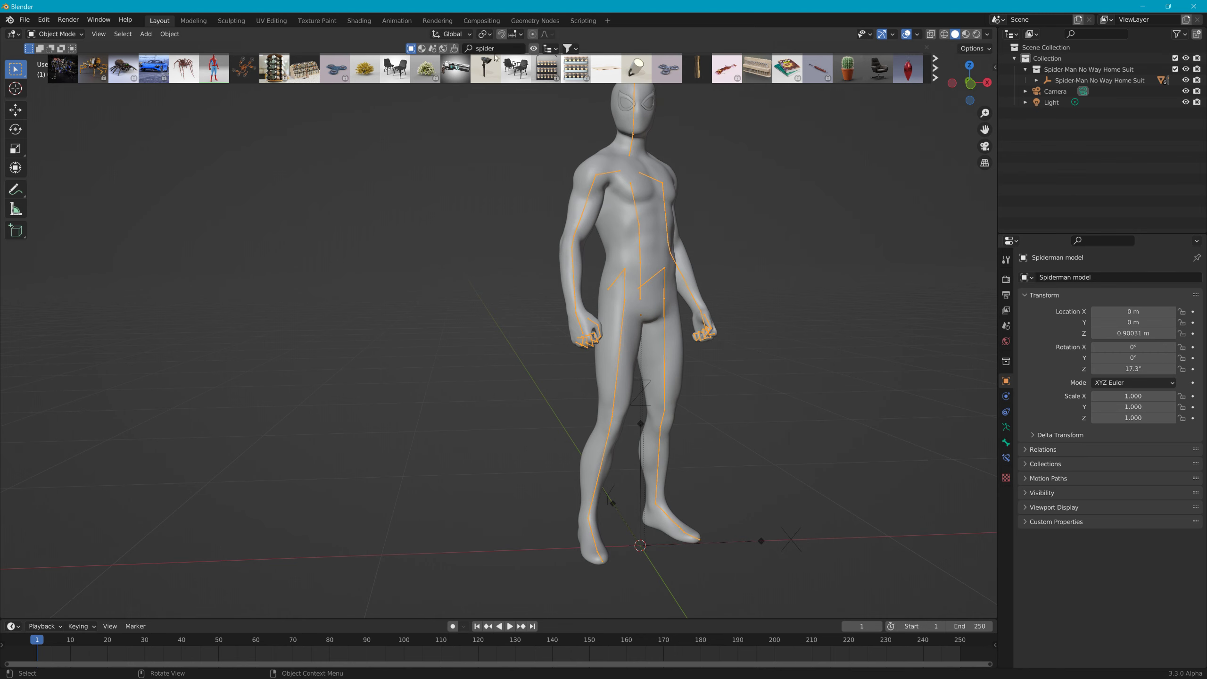
pyautogui.click(536, 49)
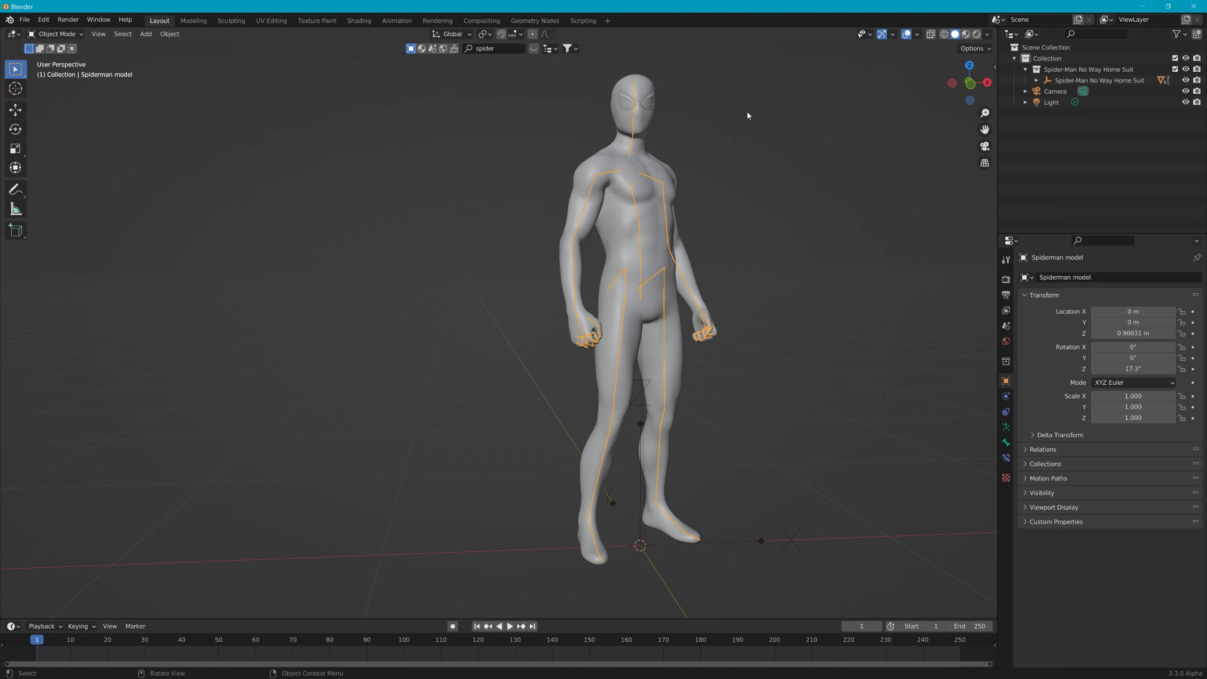
# Delete the camera and the light, and expand the Spider-Man No Way Home Suit hierarchy down to the model's parts.
pyautogui.moveTo(746, 112); pyautogui.dragTo(620, 204, button='middle')
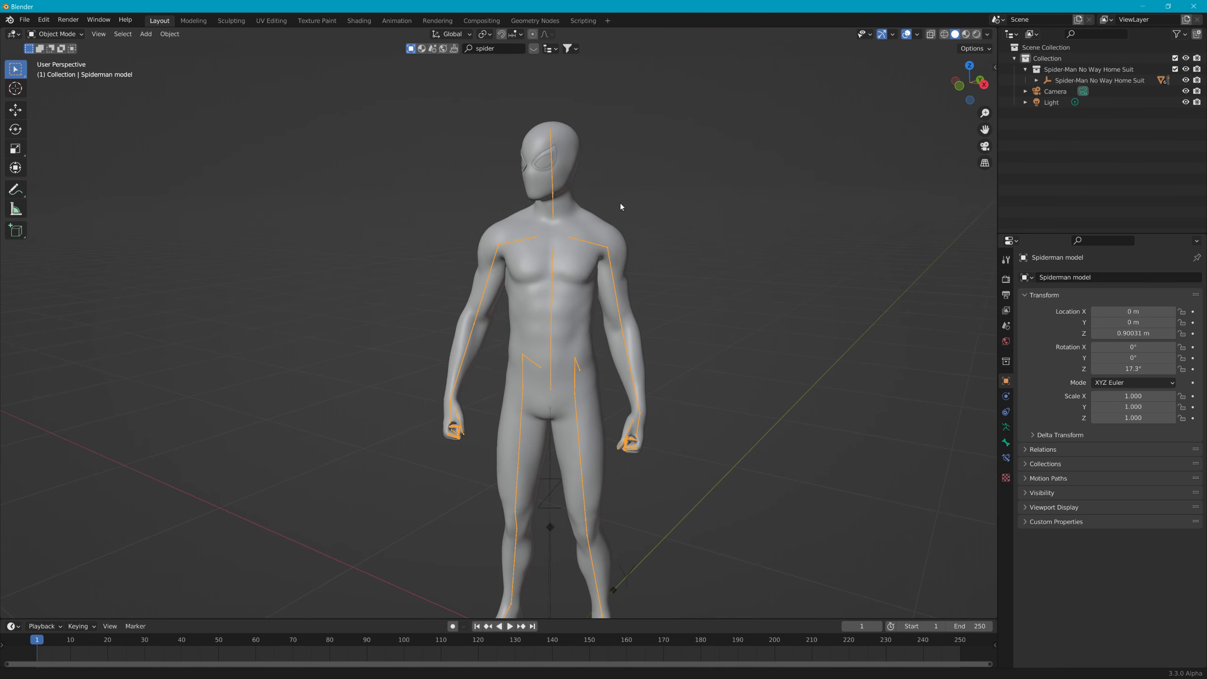
pyautogui.press('Delete')
pyautogui.click(1063, 96)
pyautogui.press('Delete')
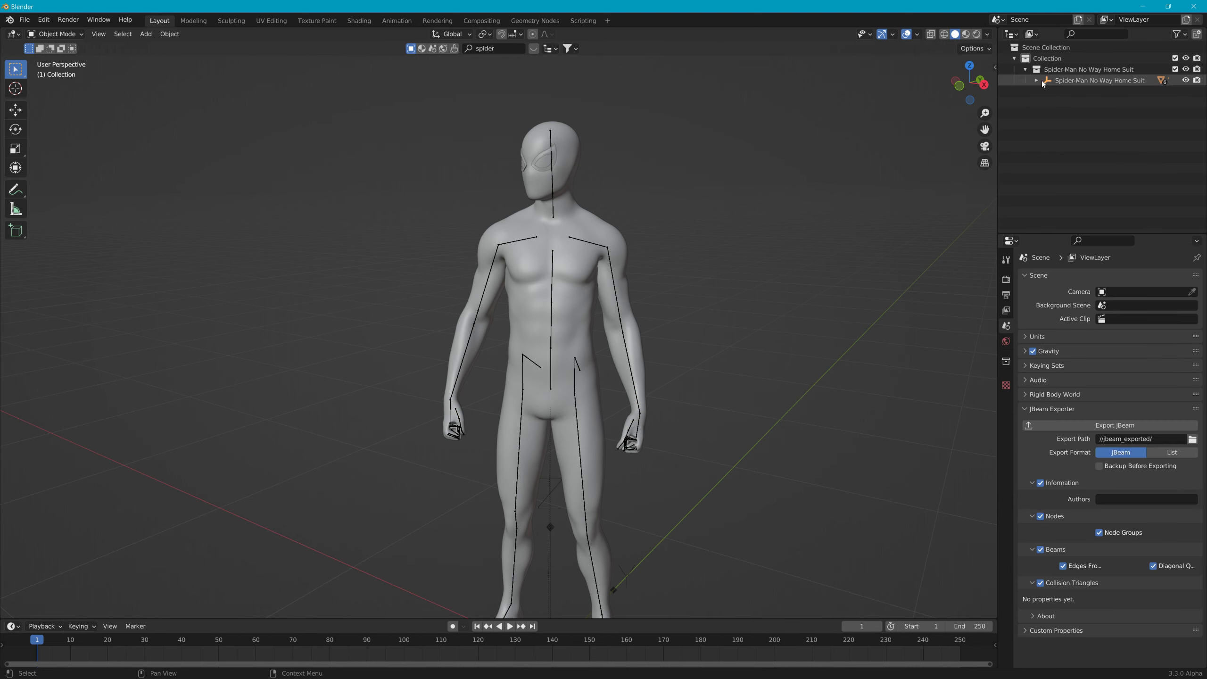
pyautogui.click(1036, 80)
pyautogui.click(1046, 92)
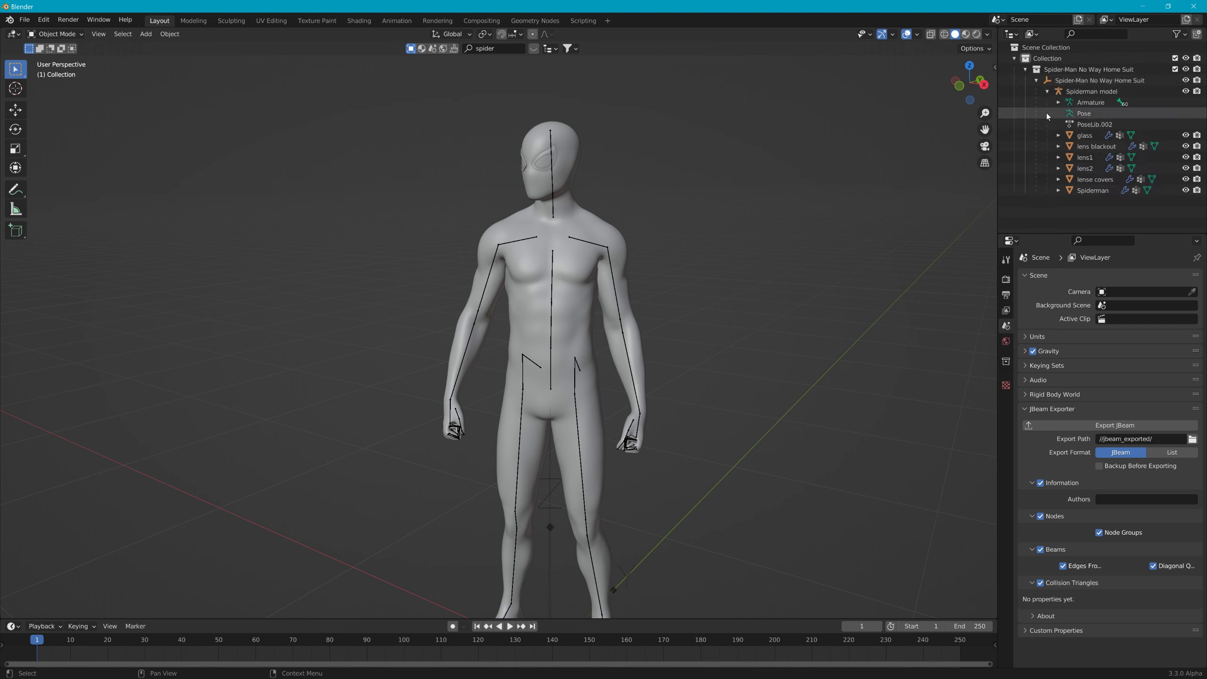
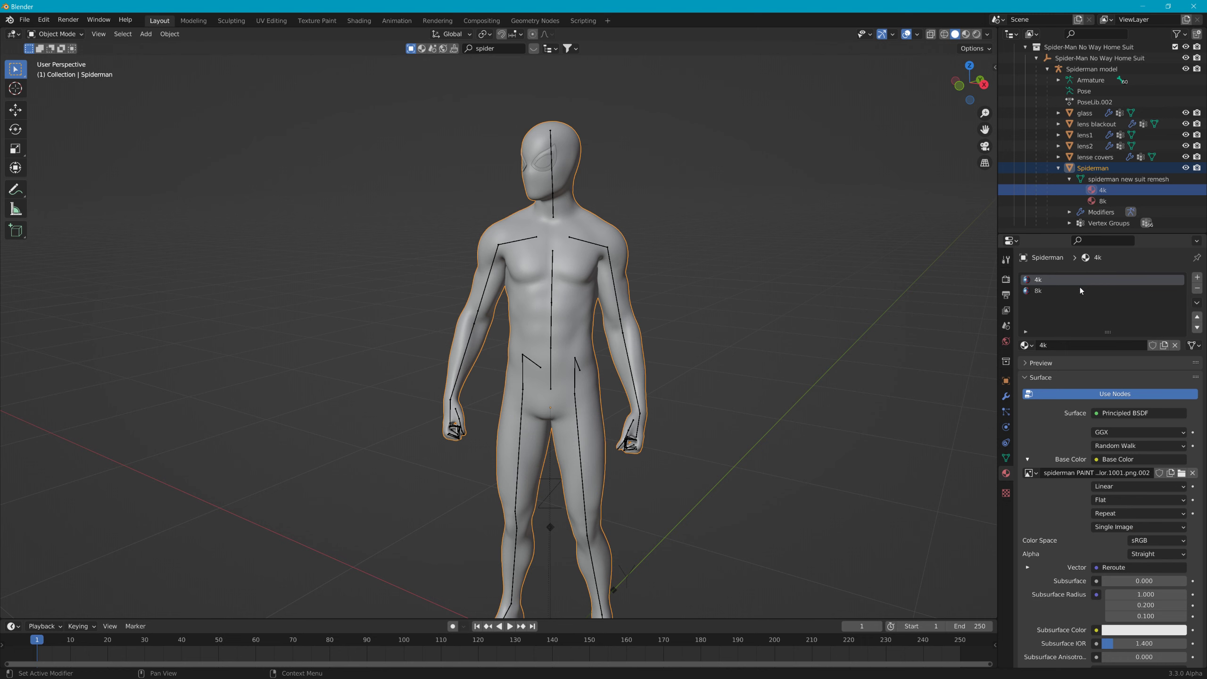
# Unpack the base color image of the Spiderman mesh's 8k material to a file in the textures folder.
pyautogui.click(1079, 291)
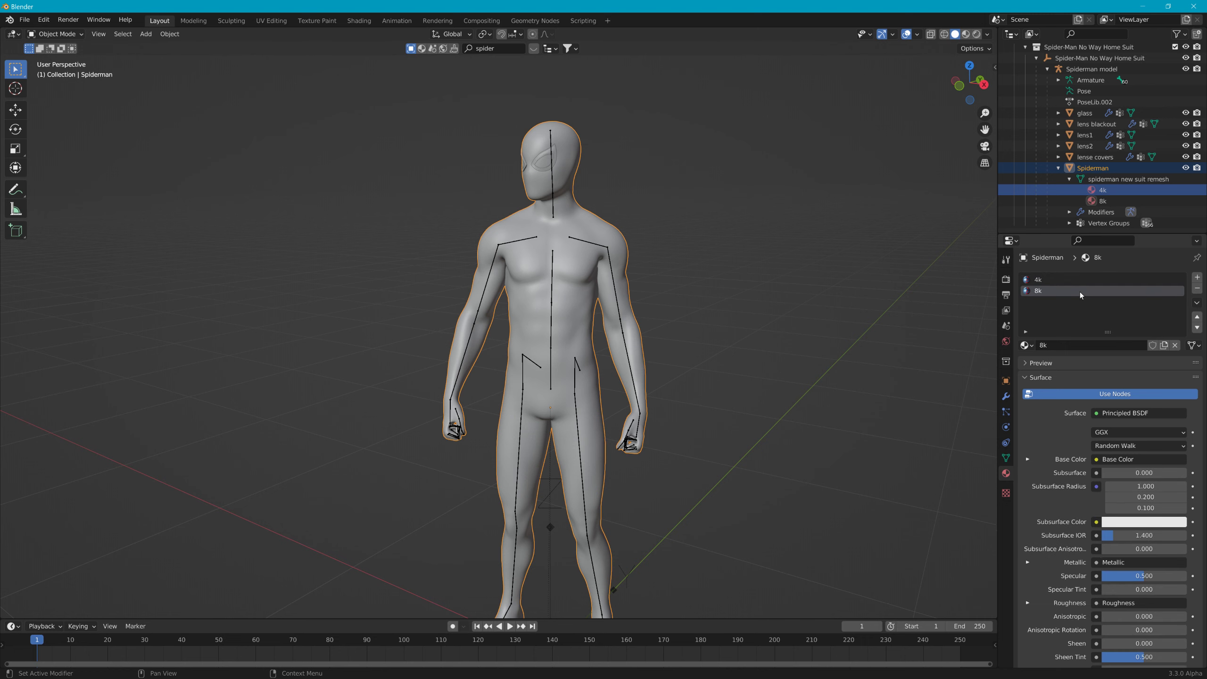
pyautogui.click(1028, 458)
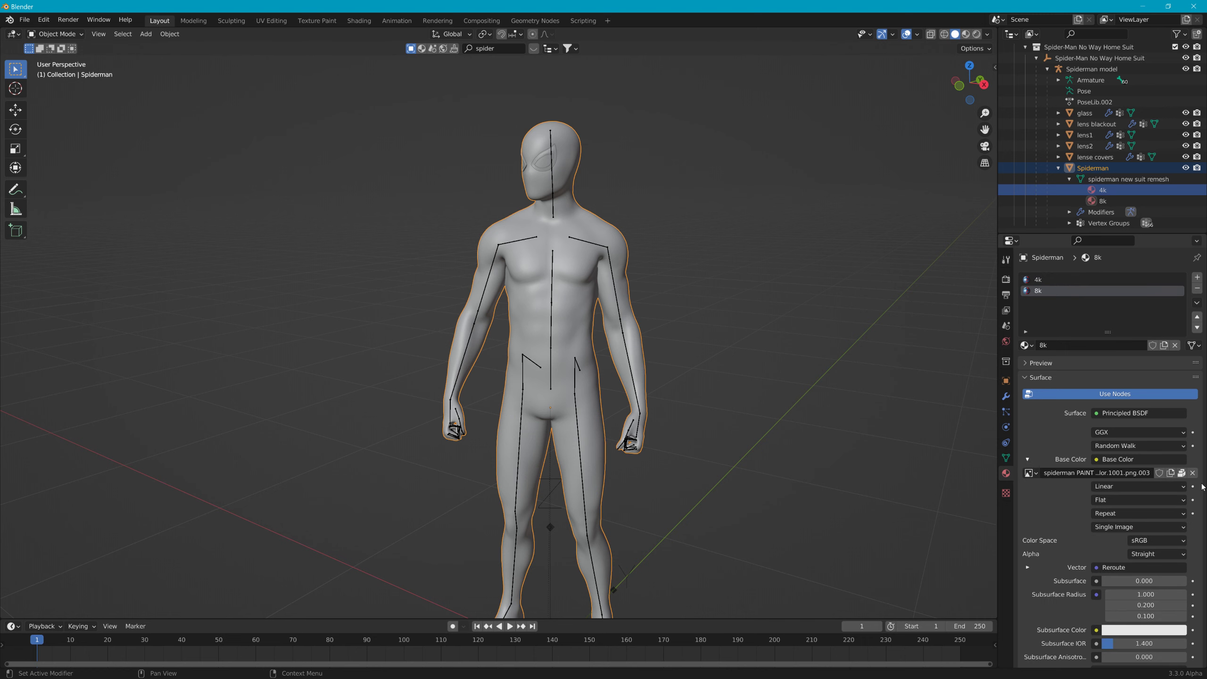
pyautogui.click(1183, 472)
pyautogui.click(1178, 470)
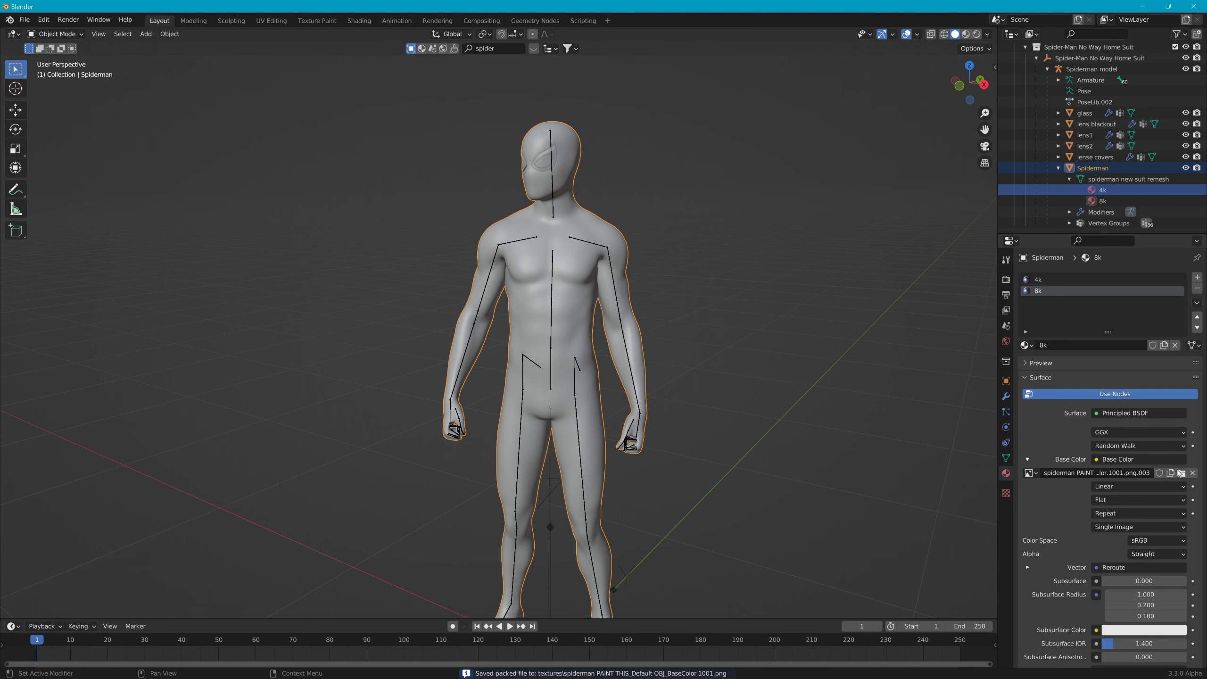
# Check the info log for the save location of the unpacked base color texture, and minimize Blender.
pyautogui.click(683, 674)
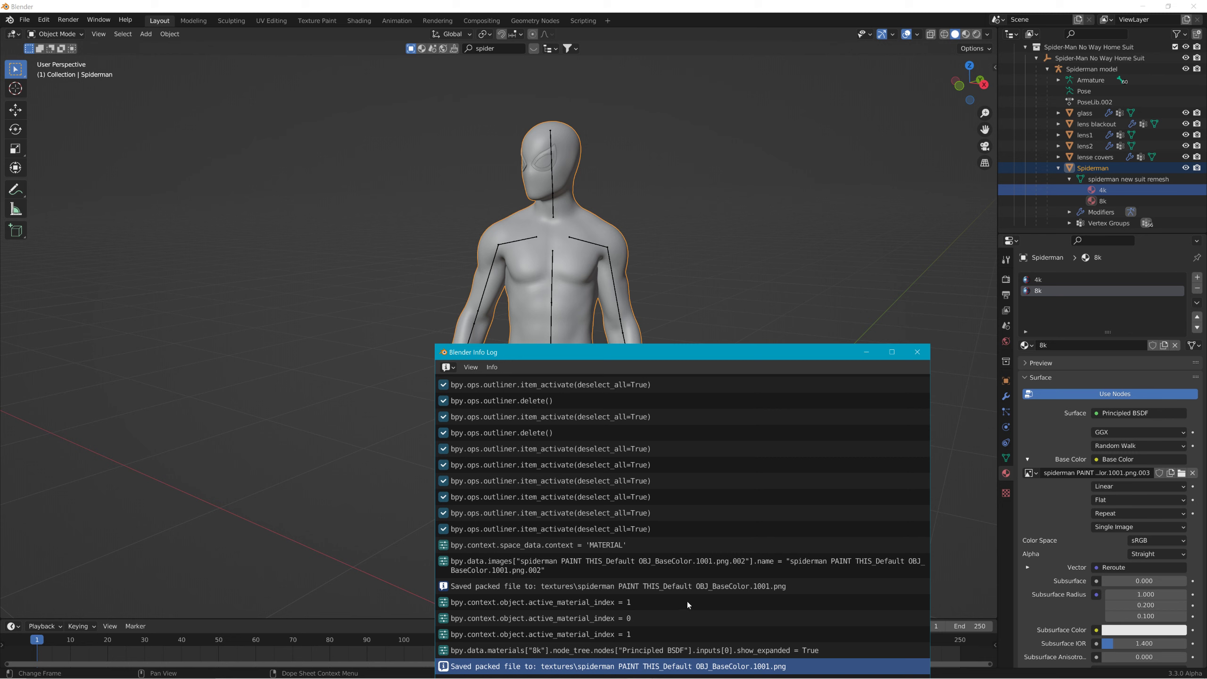
pyautogui.click(708, 576)
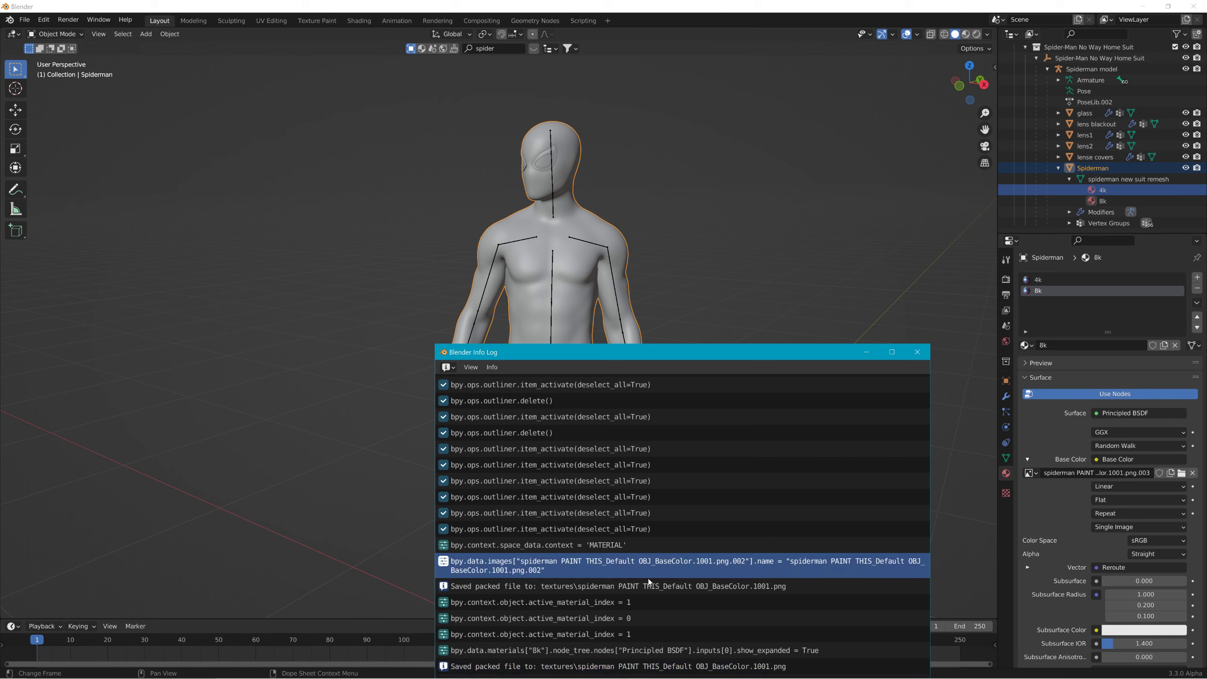
pyautogui.moveTo(587, 584); pyautogui.dragTo(709, 585)
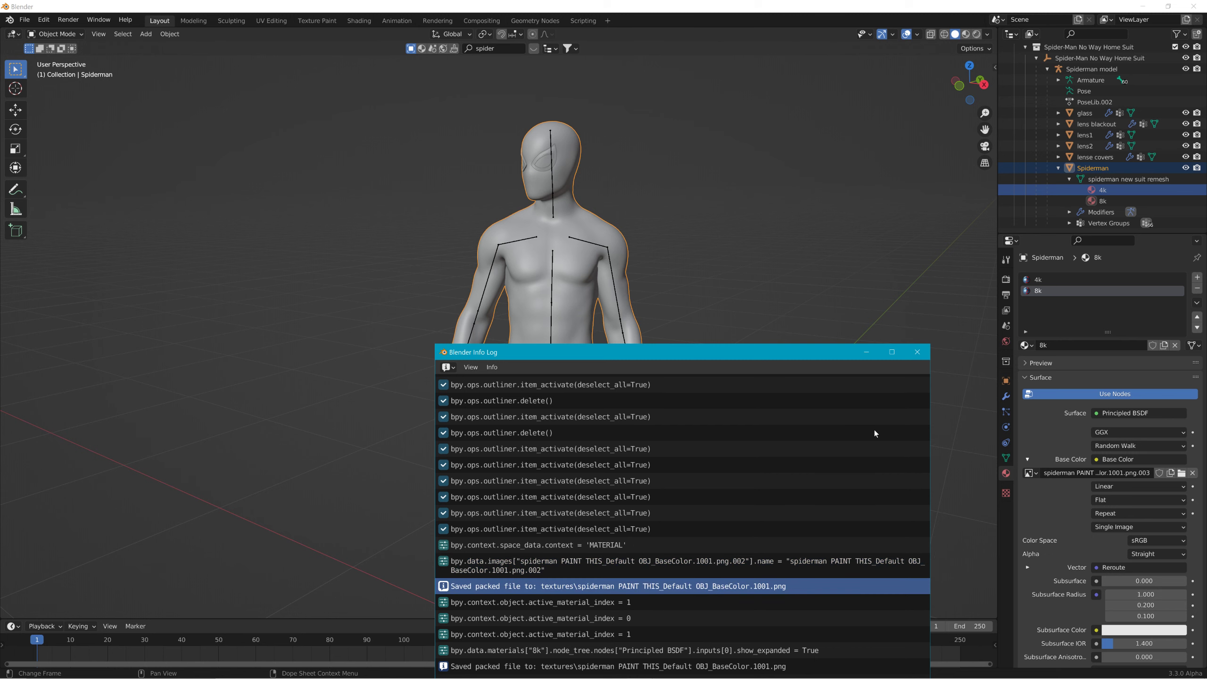
pyautogui.click(916, 354)
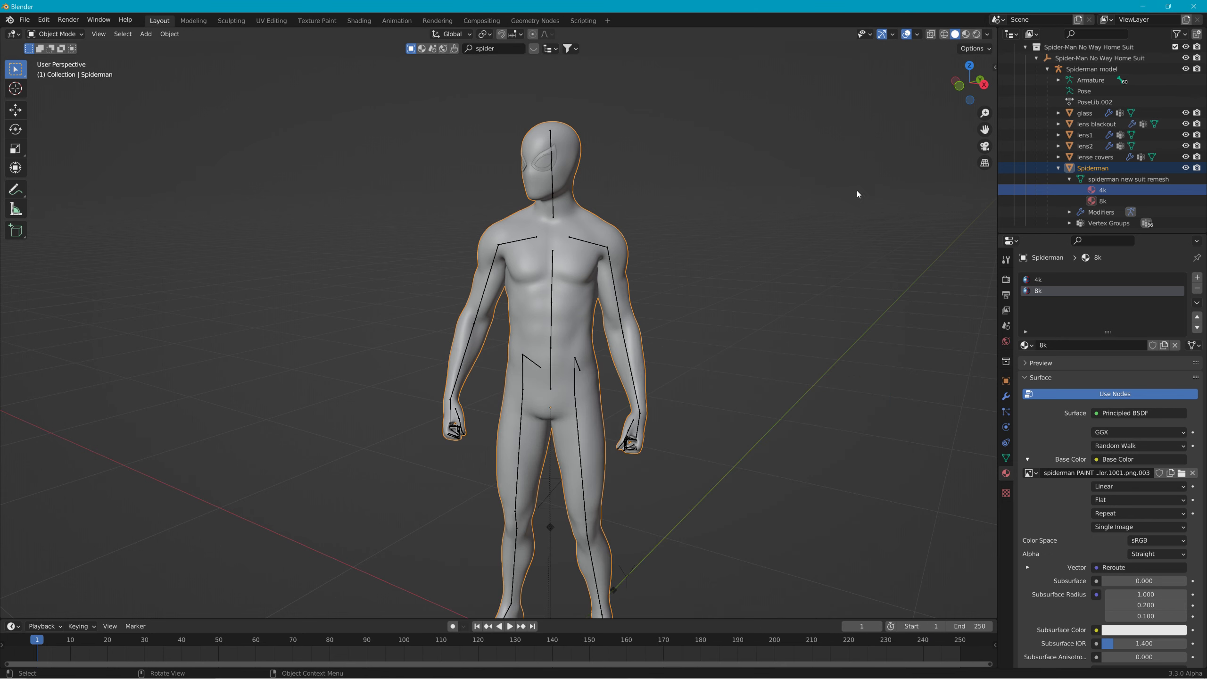
pyautogui.click(1142, 6)
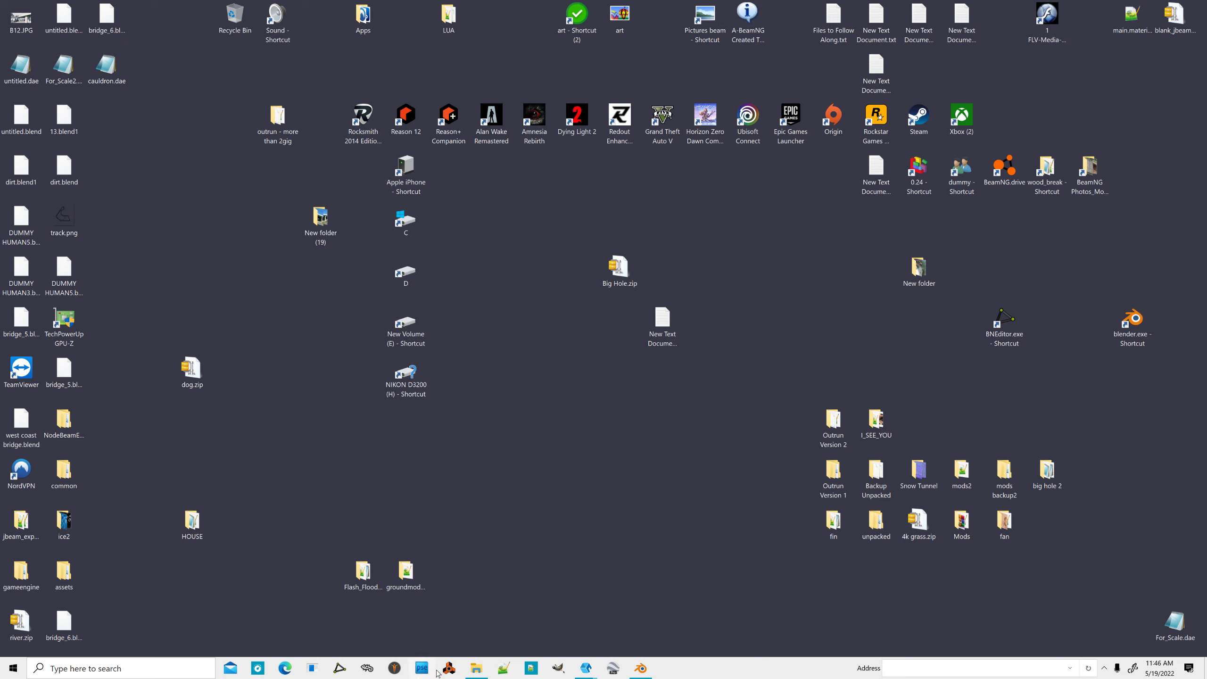
# Return to Blender, browse for the 8k material's base color image, and copy its file name spiderman PAINT THIS_Default OBJ_BaseColor.1001.png.
pyautogui.click(639, 668)
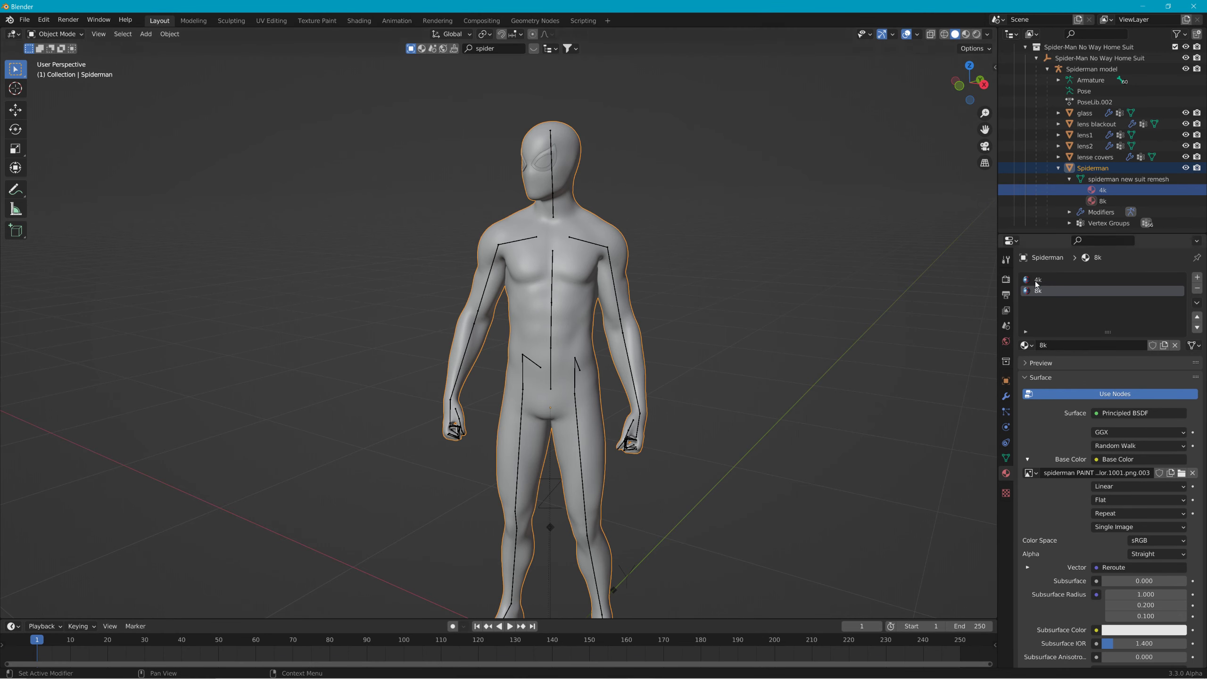
pyautogui.click(1181, 473)
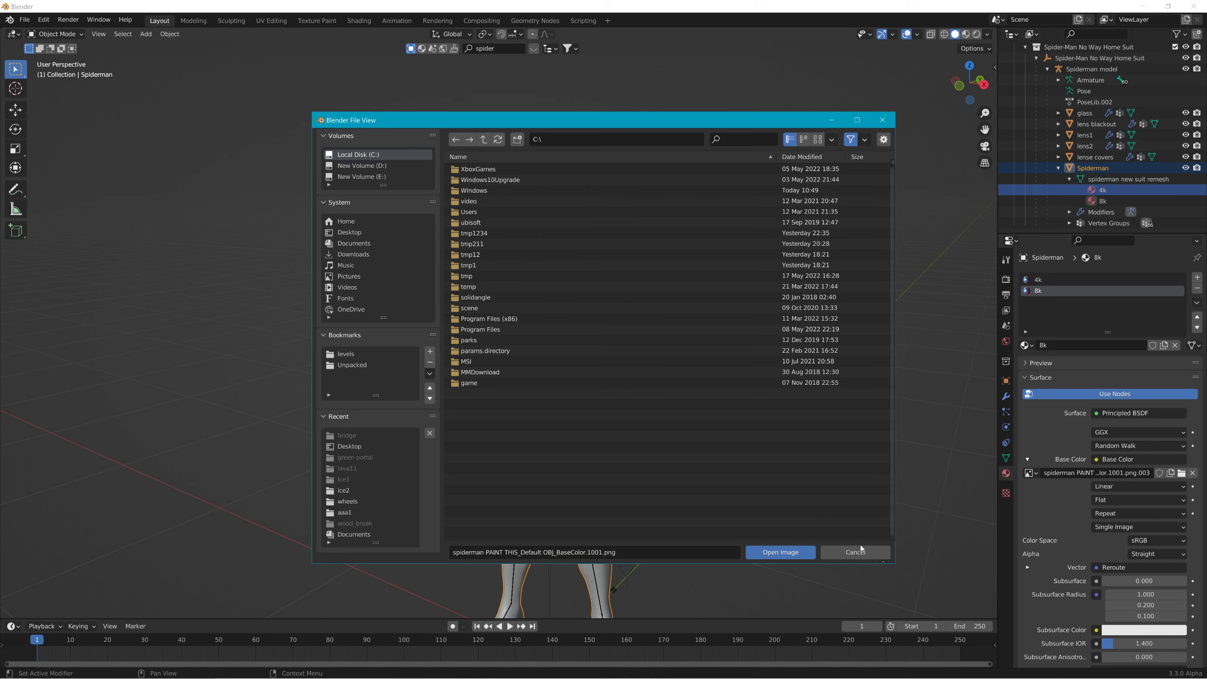
pyautogui.click(596, 551)
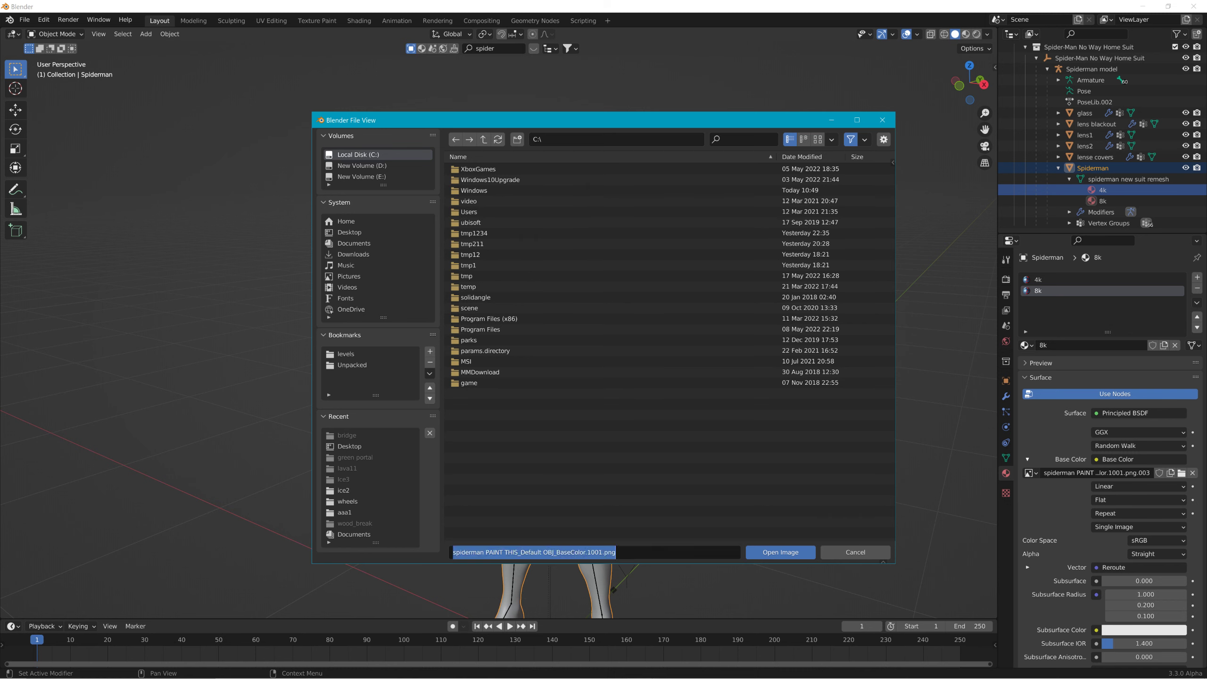
pyautogui.press('Escape')
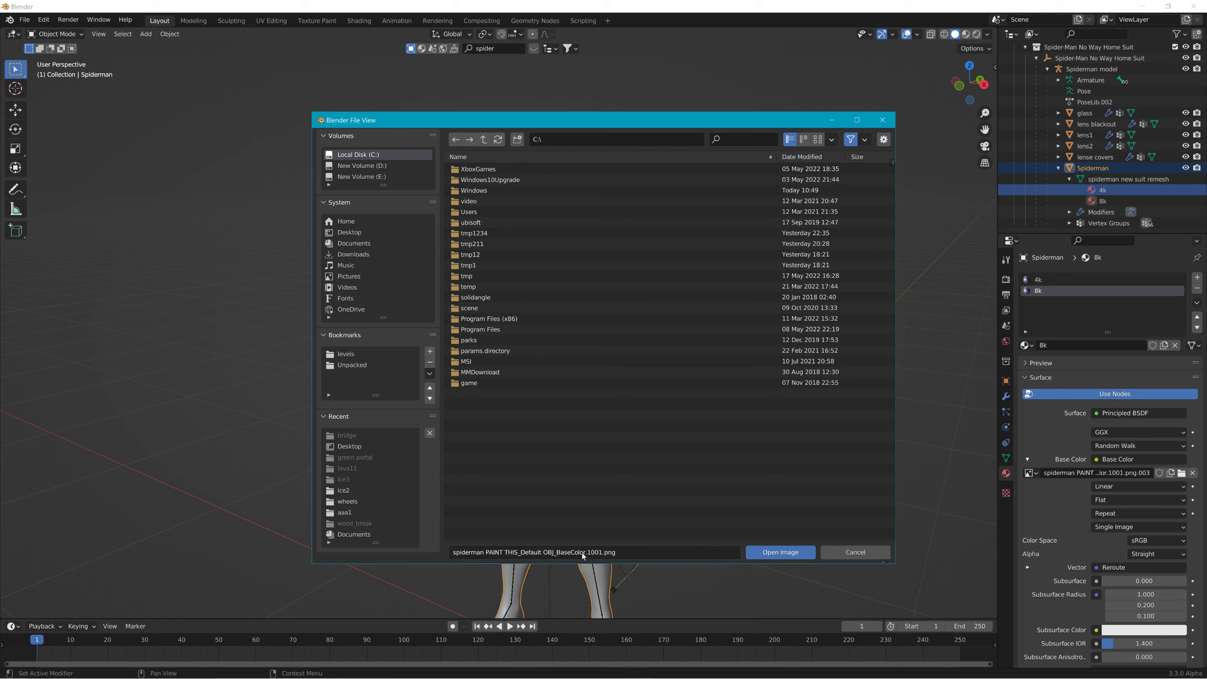
pyautogui.click(582, 553)
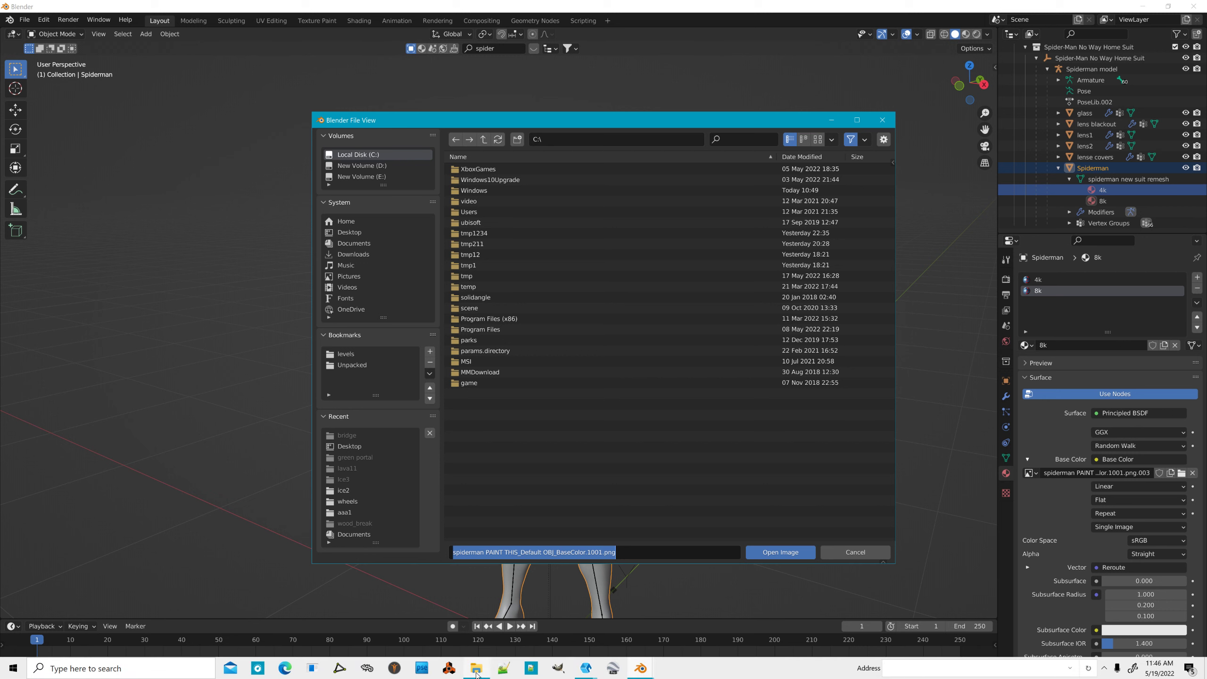
pyautogui.moveTo(476, 675)
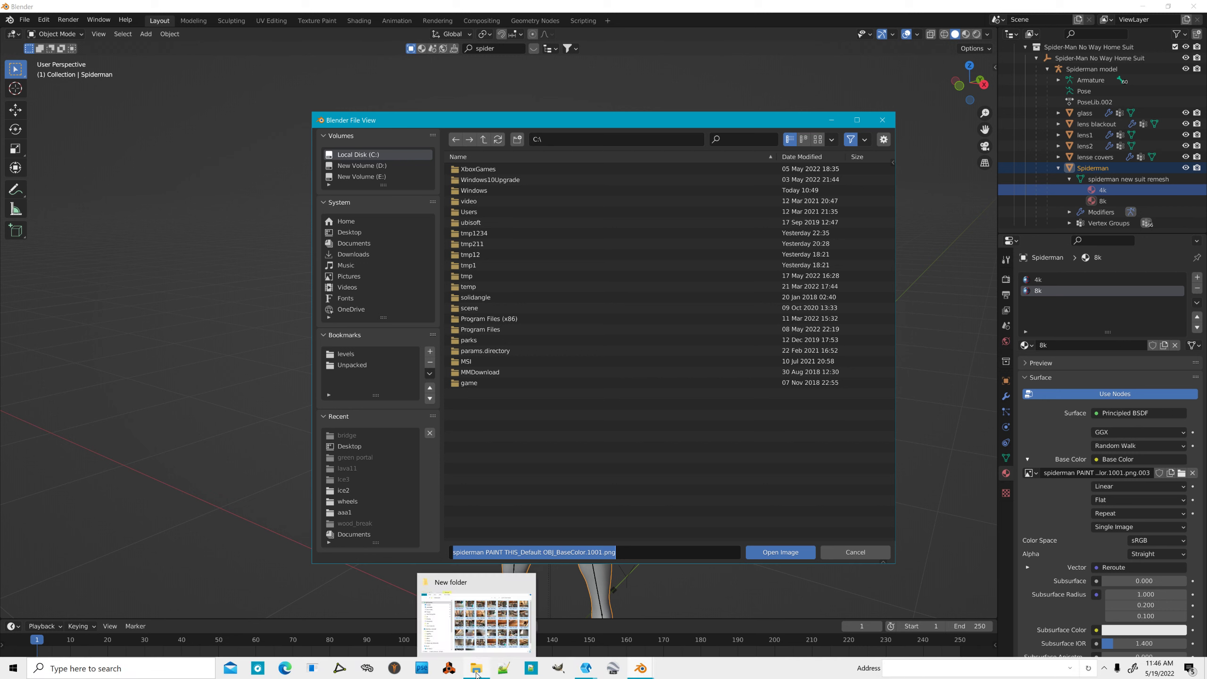
# Look through the Documents folder for the unpacked base color texture, and close the file browser without opening an image.
pyautogui.click(360, 243)
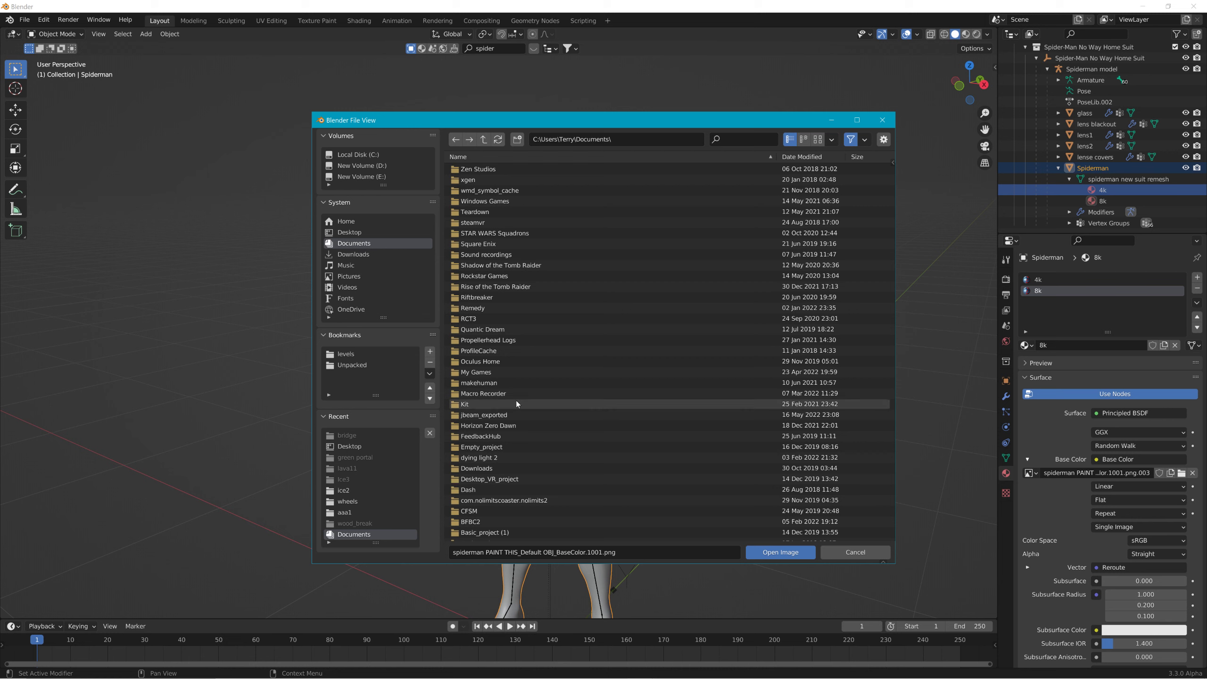
pyautogui.scroll(-5, 516, 402)
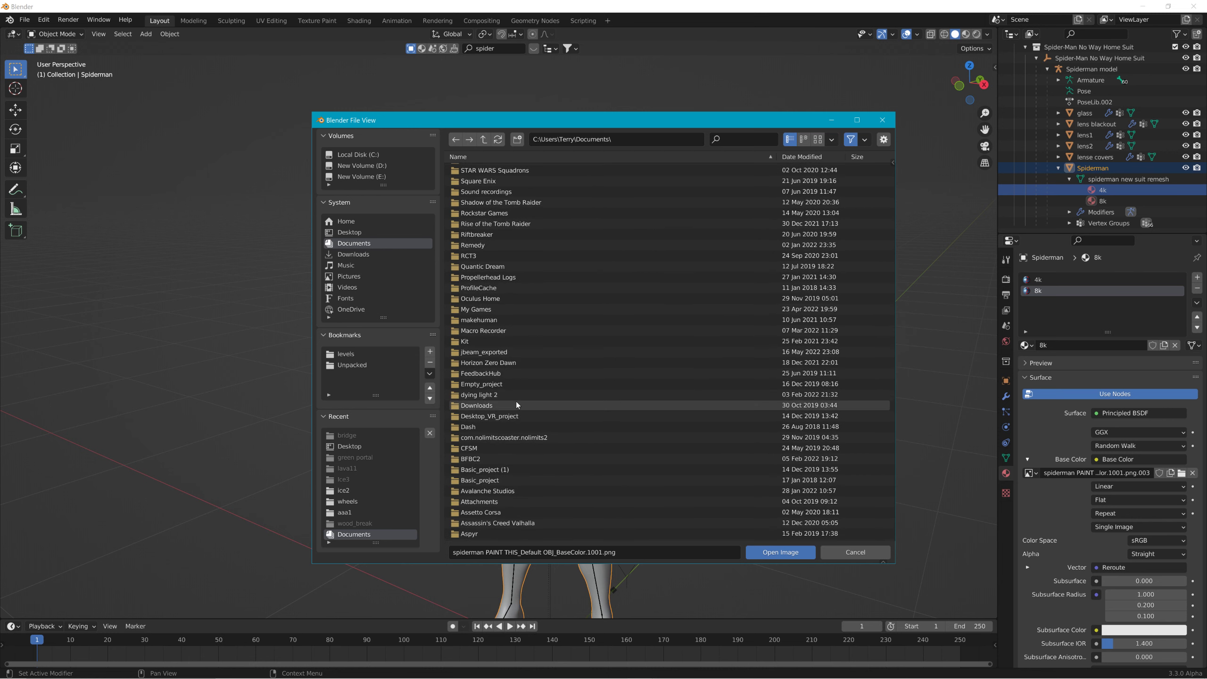
pyautogui.scroll(-5, 516, 403)
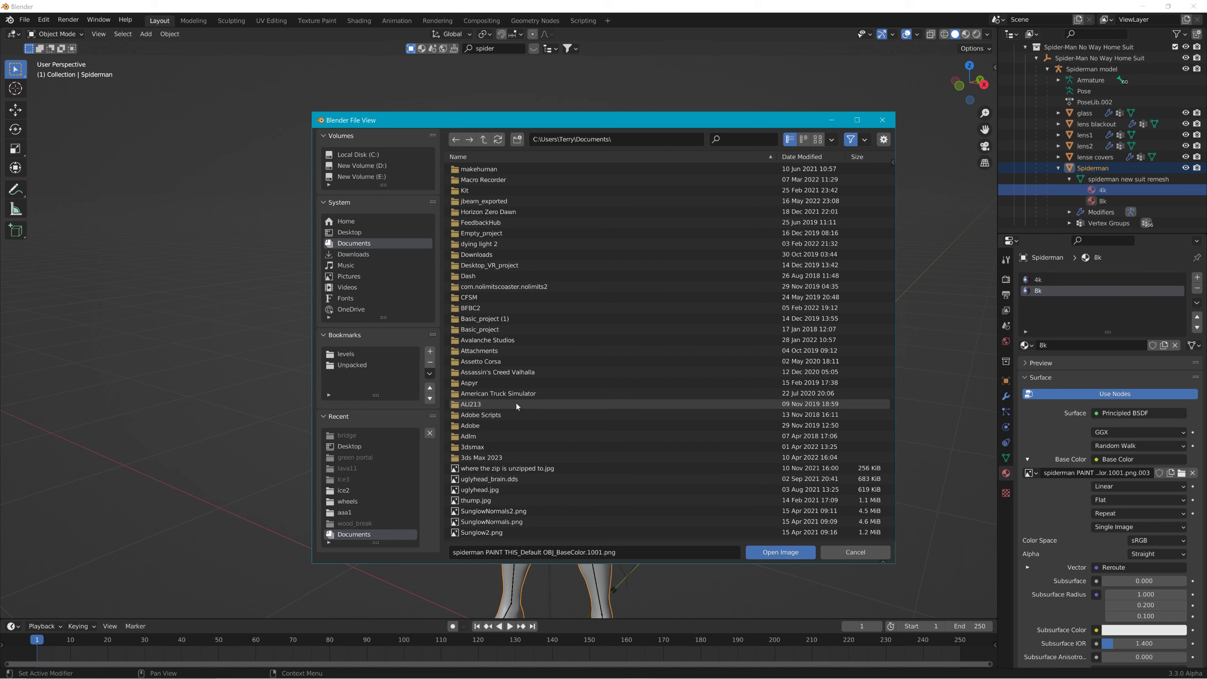
pyautogui.scroll(-2, 516, 402)
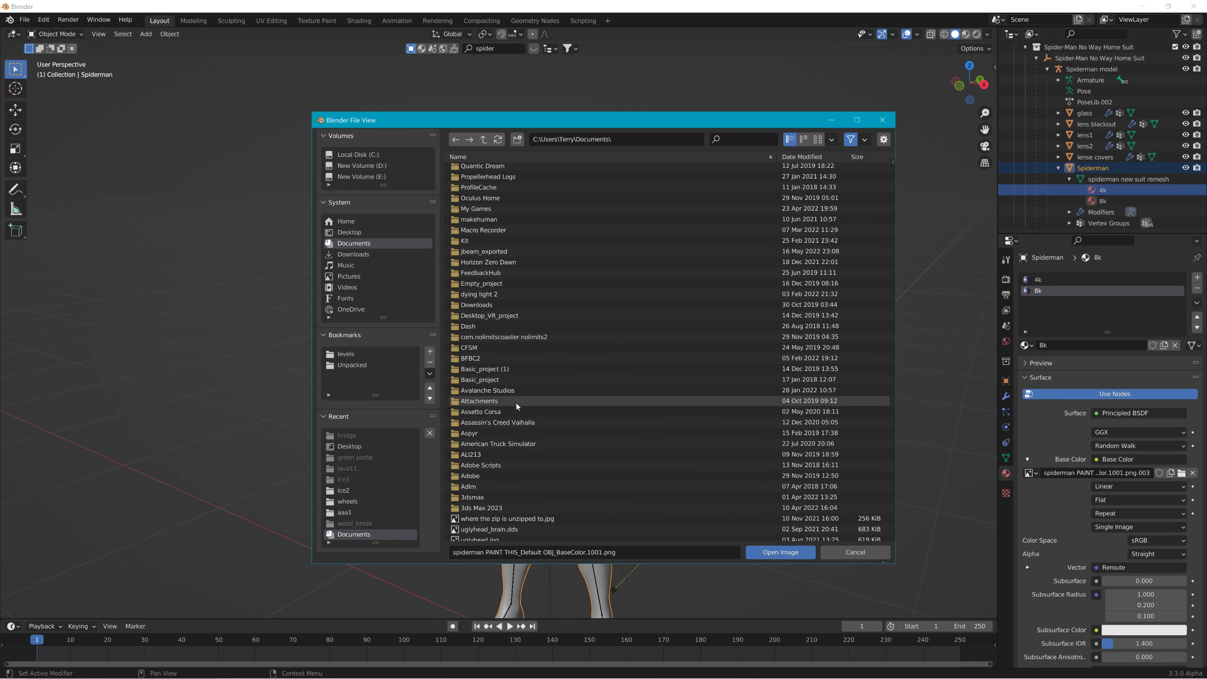
pyautogui.click(882, 120)
# Switch to File Explorer and search Local Disk (C:) for spiderman PAINT THIS_Default OBJ_BaseColor.1001.png.
pyautogui.moveTo(346, 674)
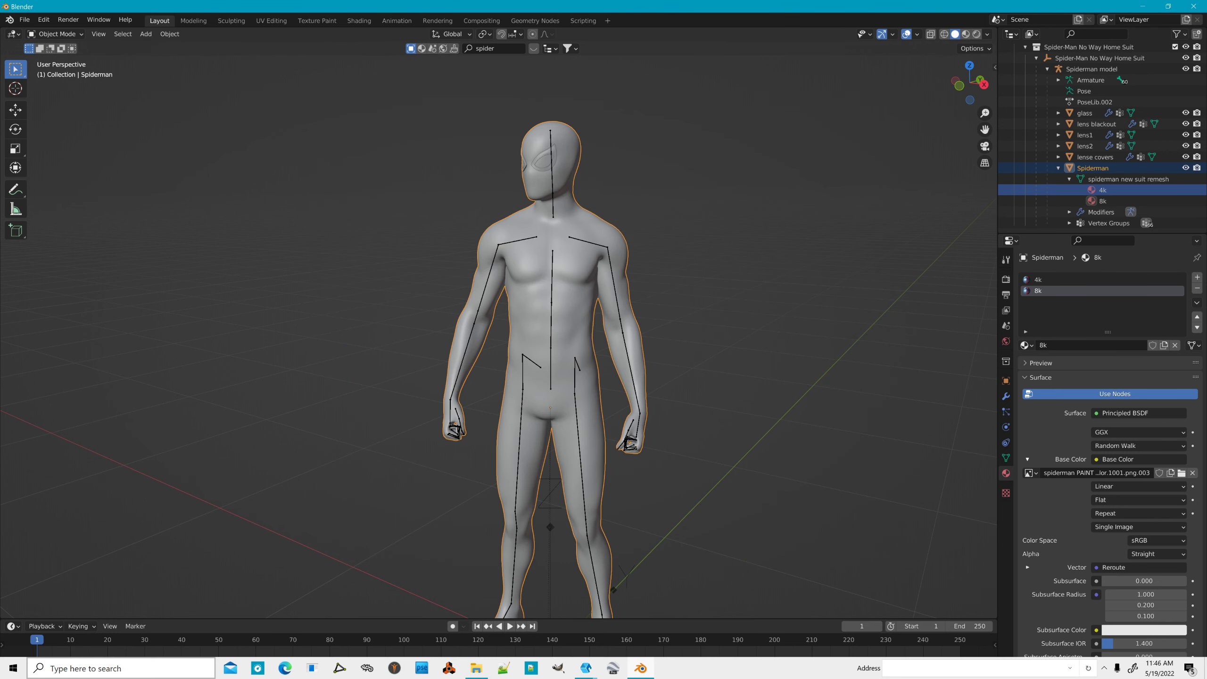
pyautogui.click(468, 668)
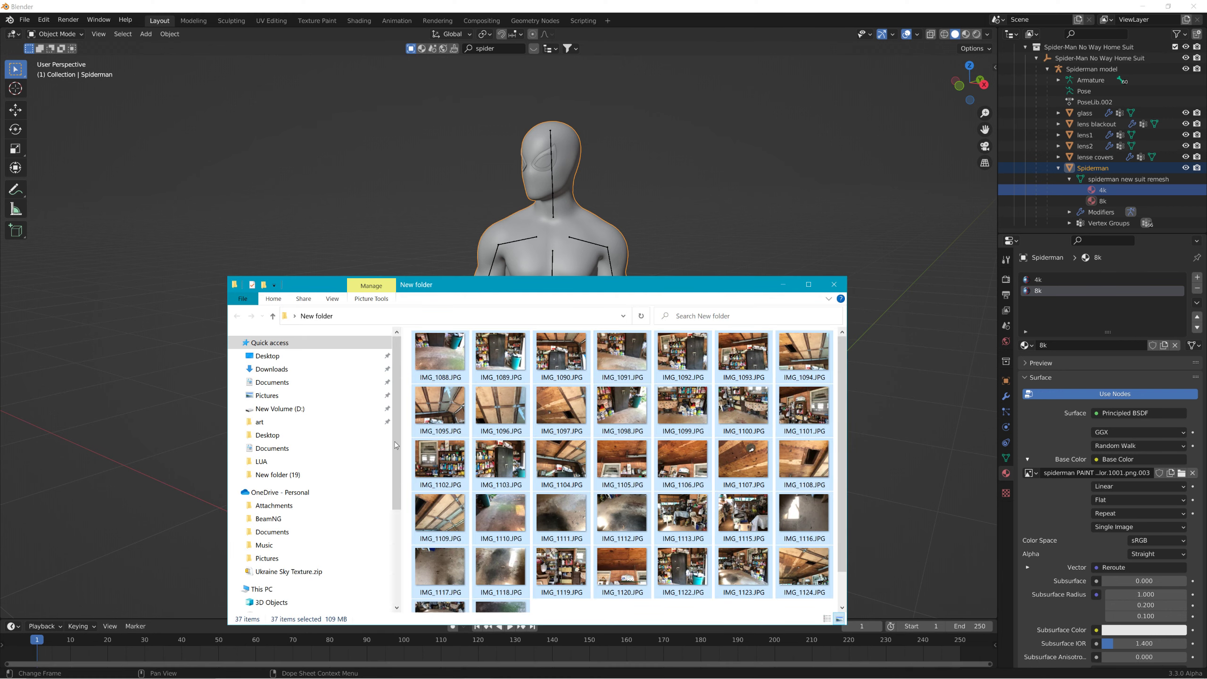
pyautogui.scroll(-4, 317, 523)
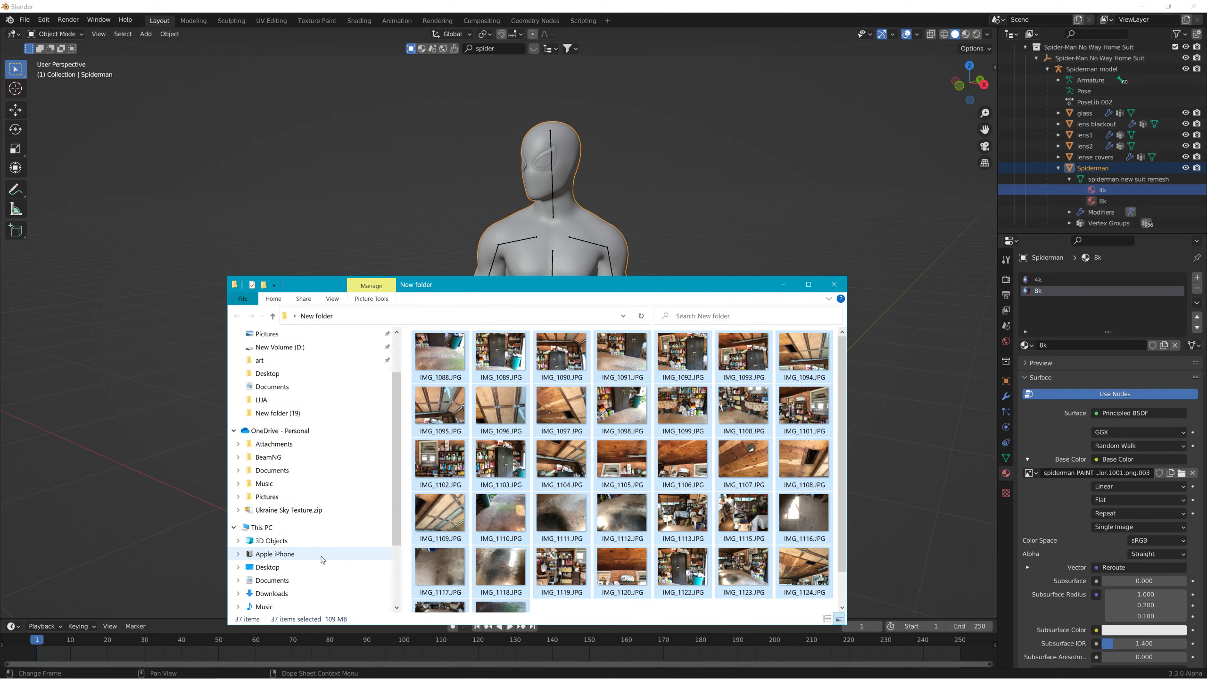
pyautogui.click(317, 563)
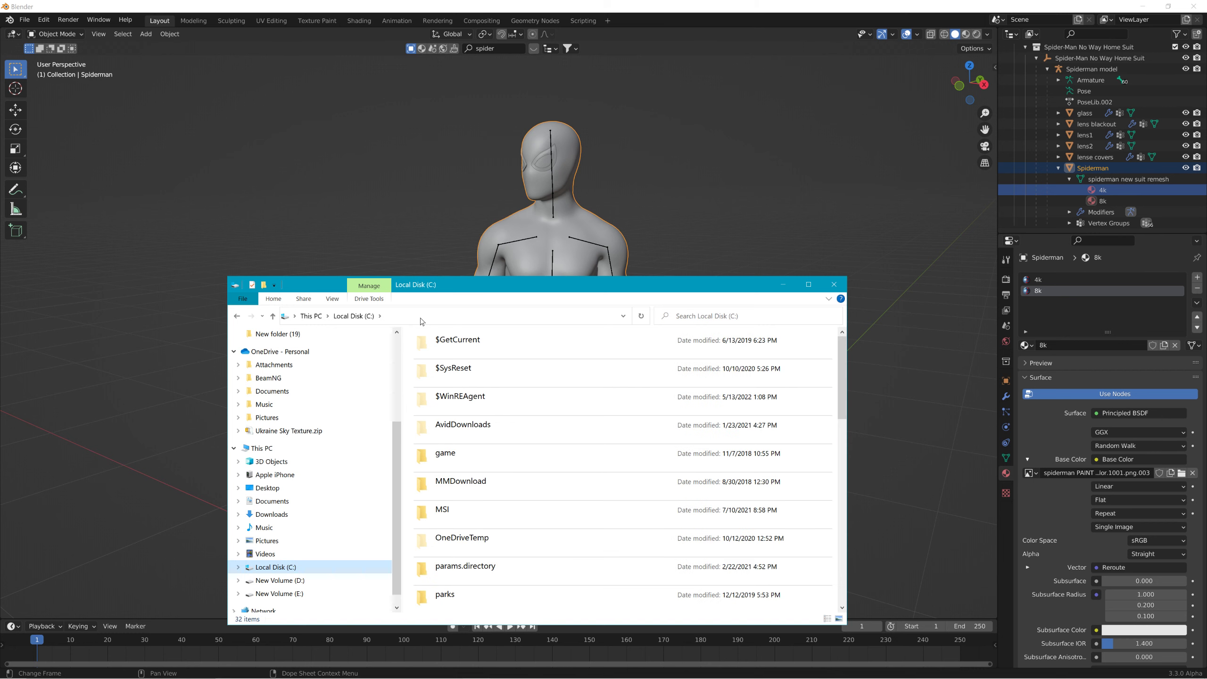
pyautogui.click(722, 316)
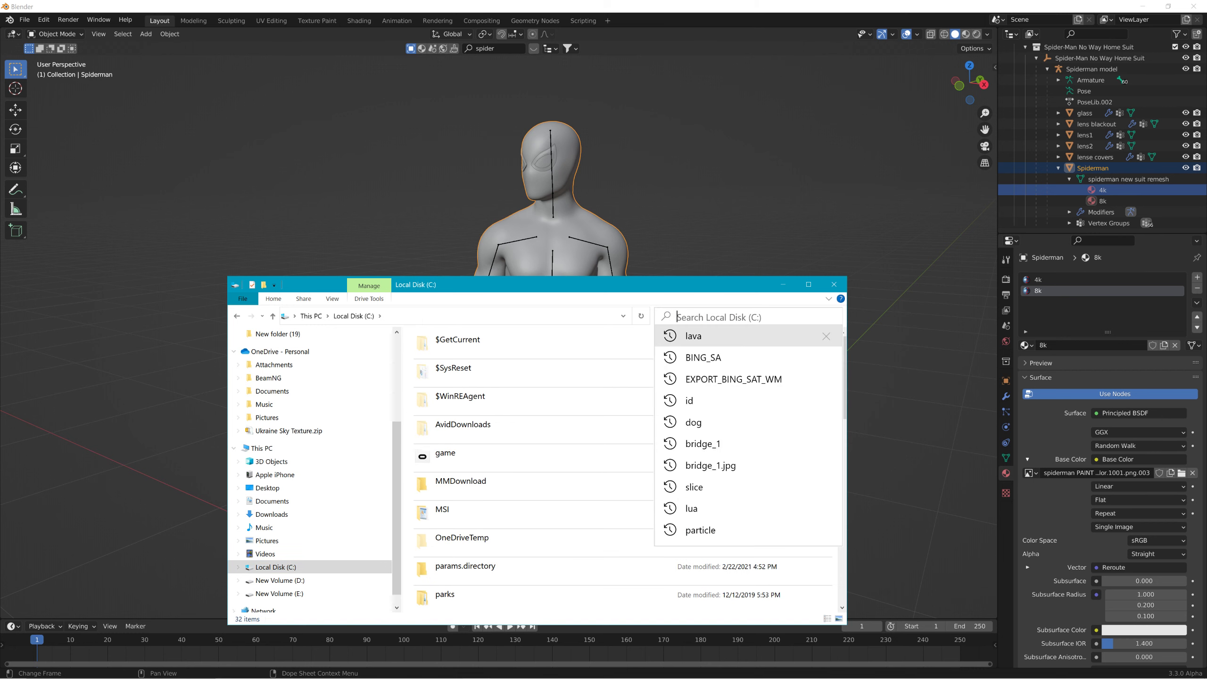
pyautogui.write('efault OBJ_BaseColor.1001.png')
pyautogui.press('Return')
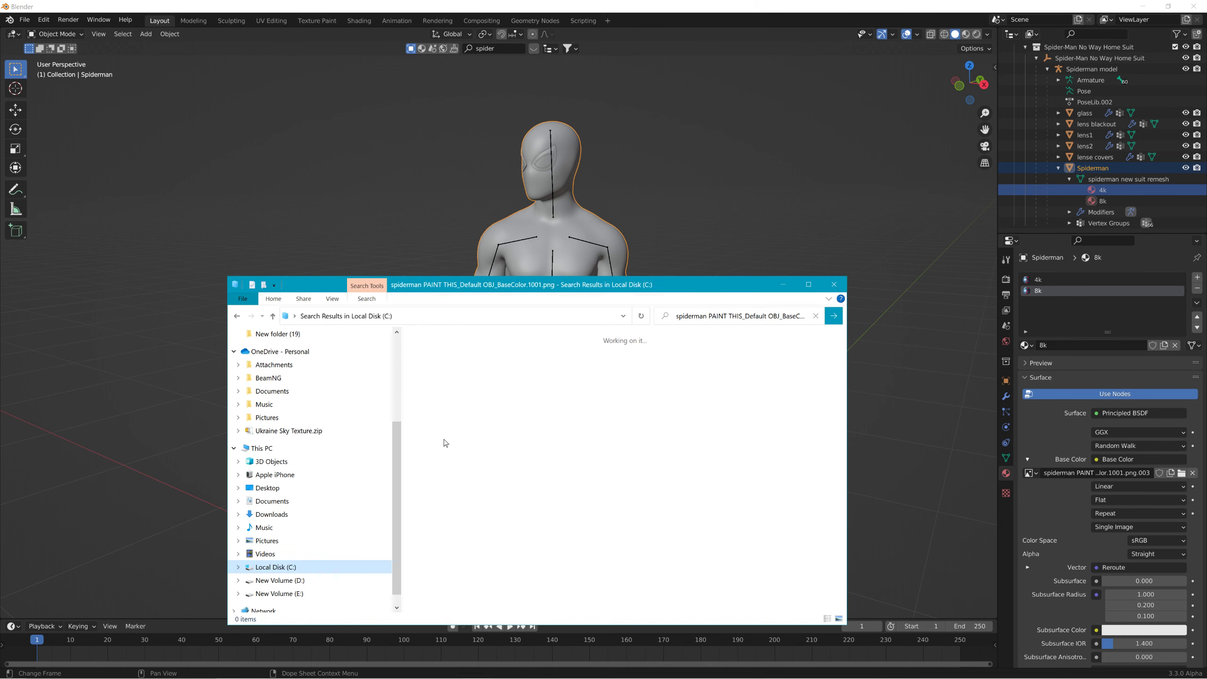
# Open a second File Explorer window and search New Volume (D:) for spiderman PAINT THIS_Default OBJ_BaseColor.1001.png.
pyautogui.rightClick(301, 585)
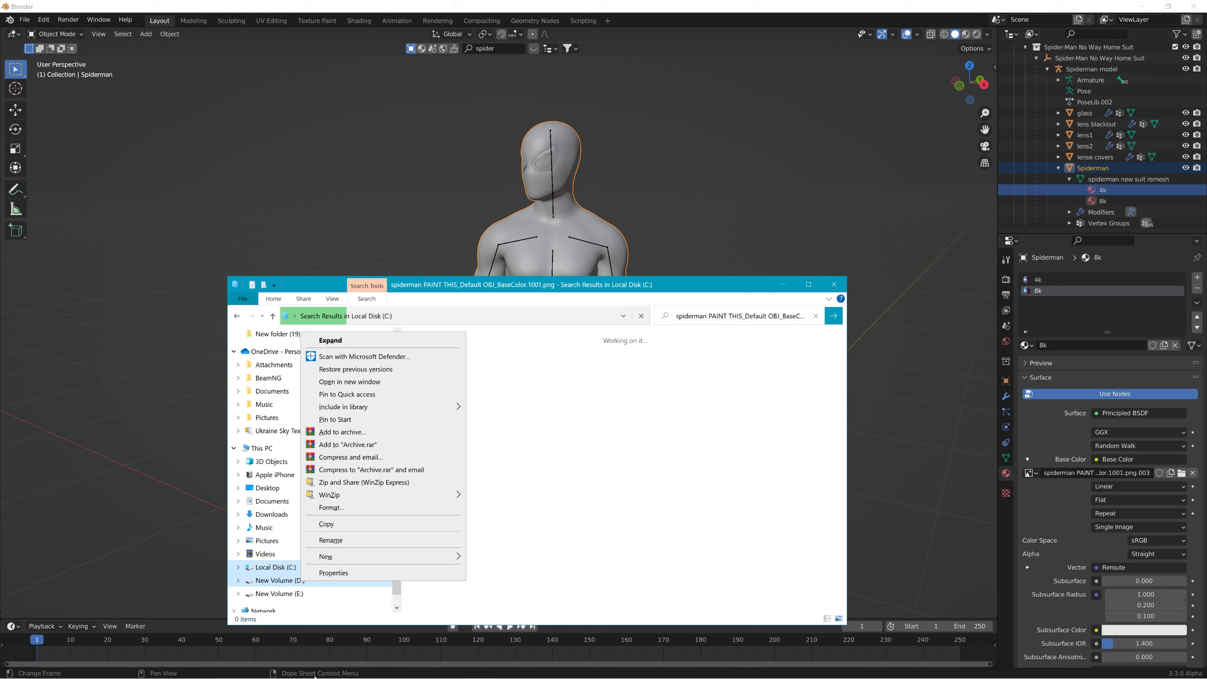
pyautogui.moveTo(373, 677)
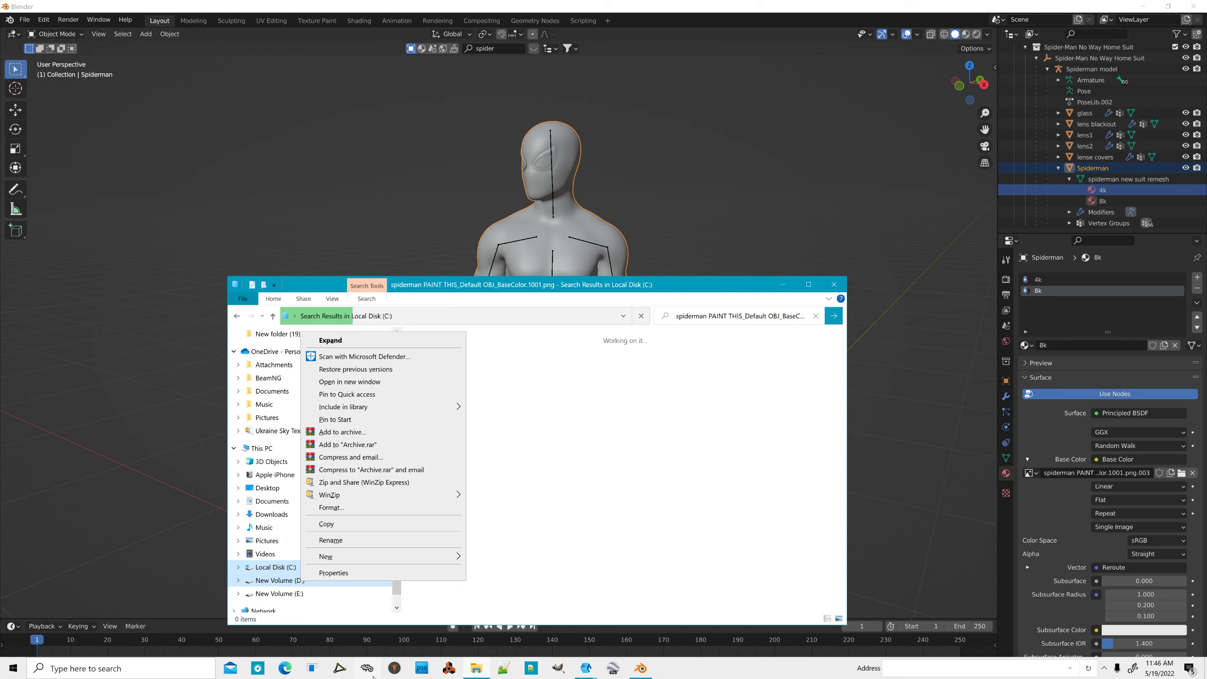
pyautogui.rightClick(477, 671)
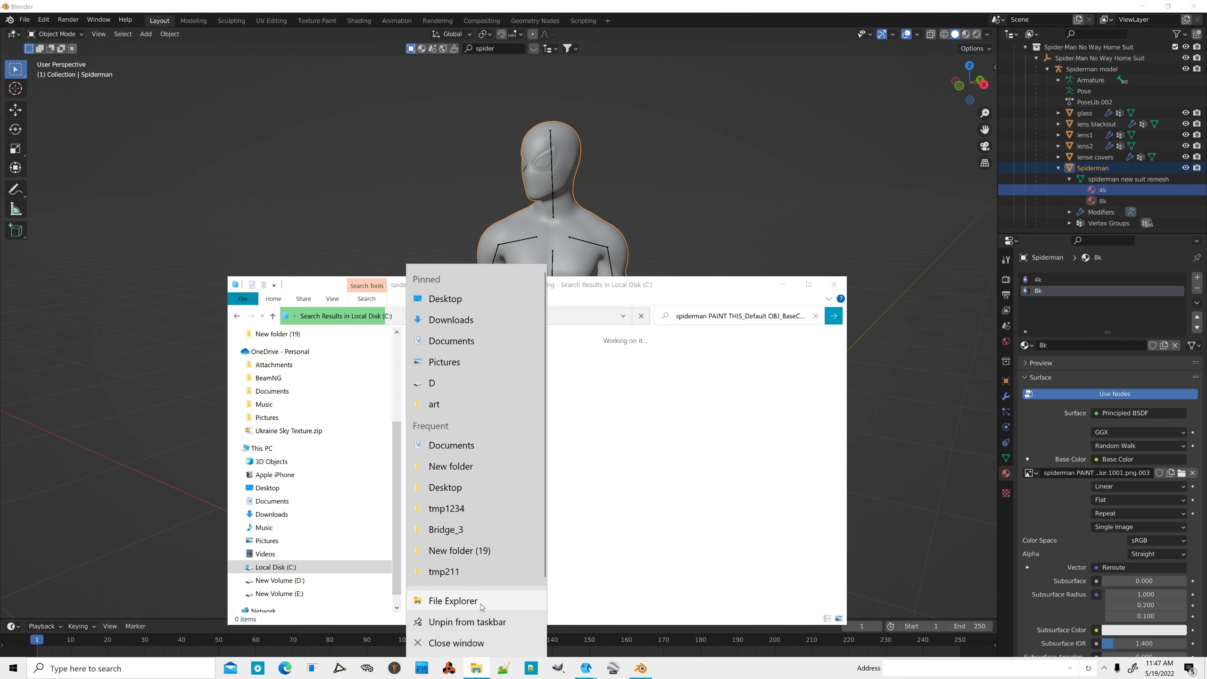
pyautogui.click(453, 601)
pyautogui.scroll(-3, 322, 602)
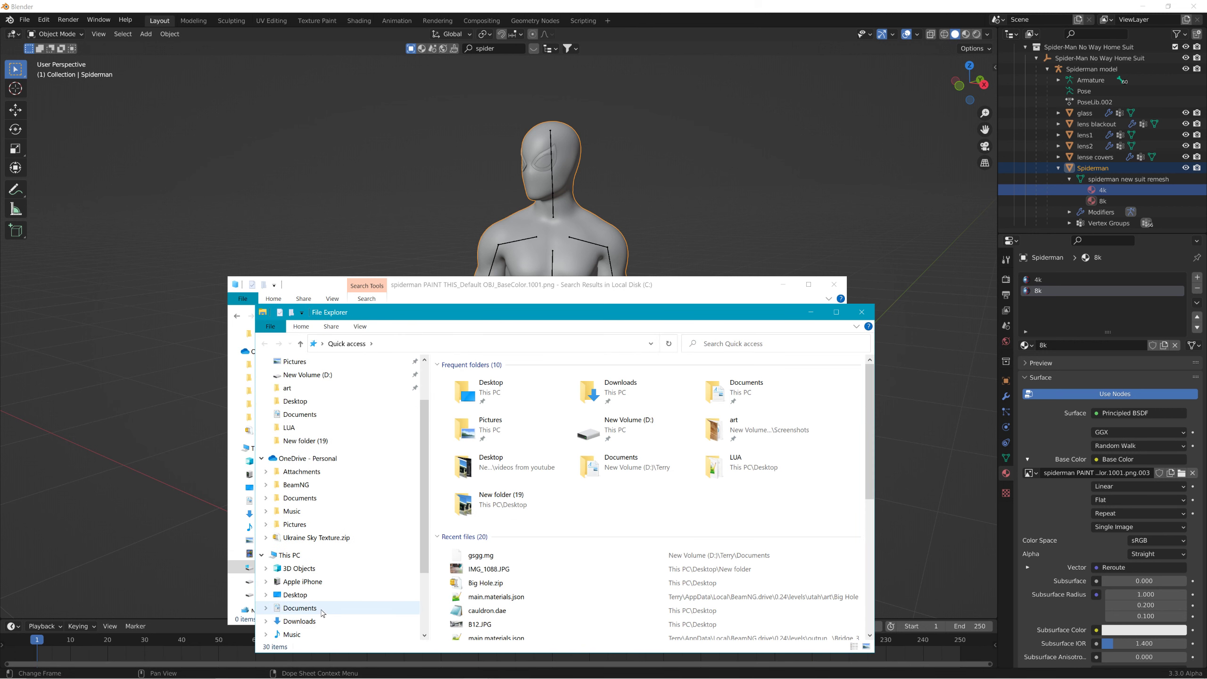
pyautogui.click(323, 601)
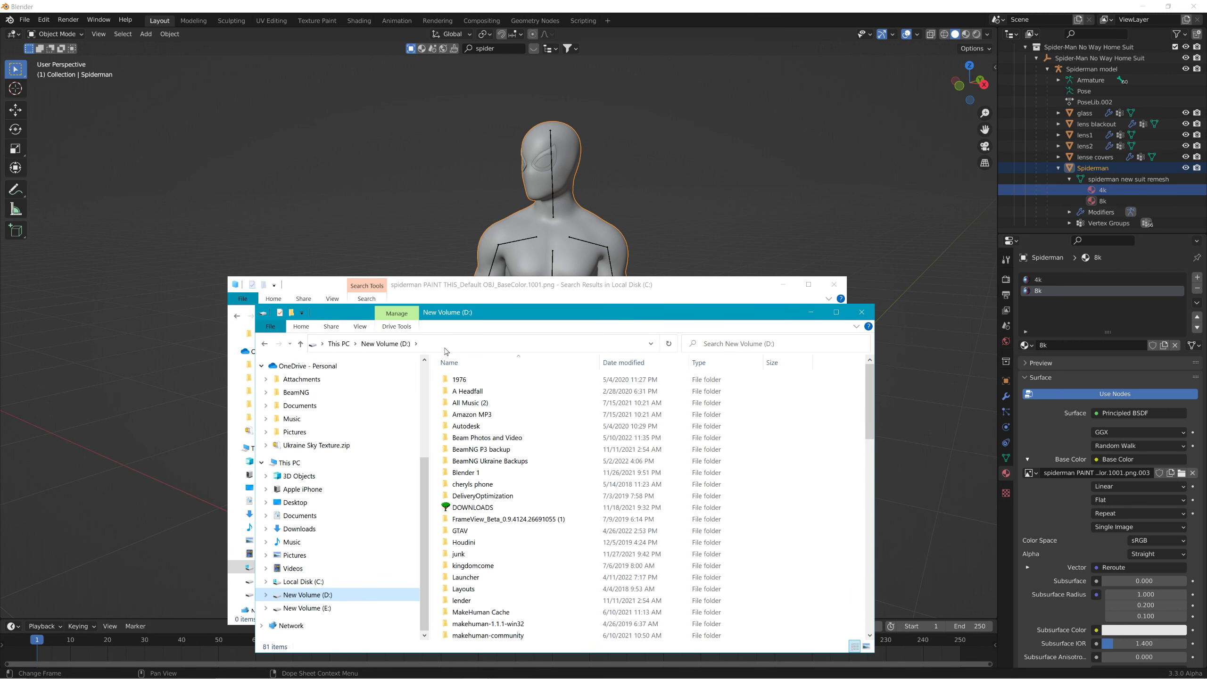
pyautogui.click(750, 343)
pyautogui.click(761, 361)
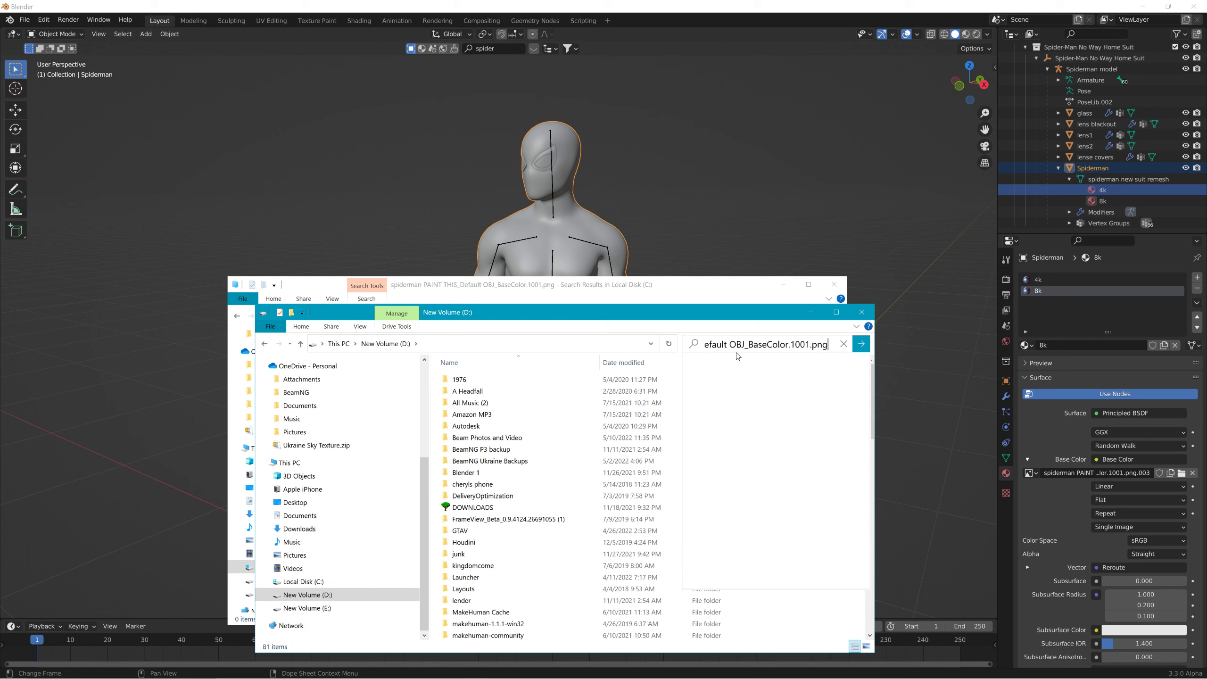
pyautogui.press('Return')
# Open a third File Explorer window and search New Volume (E:) for spiderman PAINT THIS_Default OBJ_BaseColor.1001.png.
pyautogui.moveTo(417, 676)
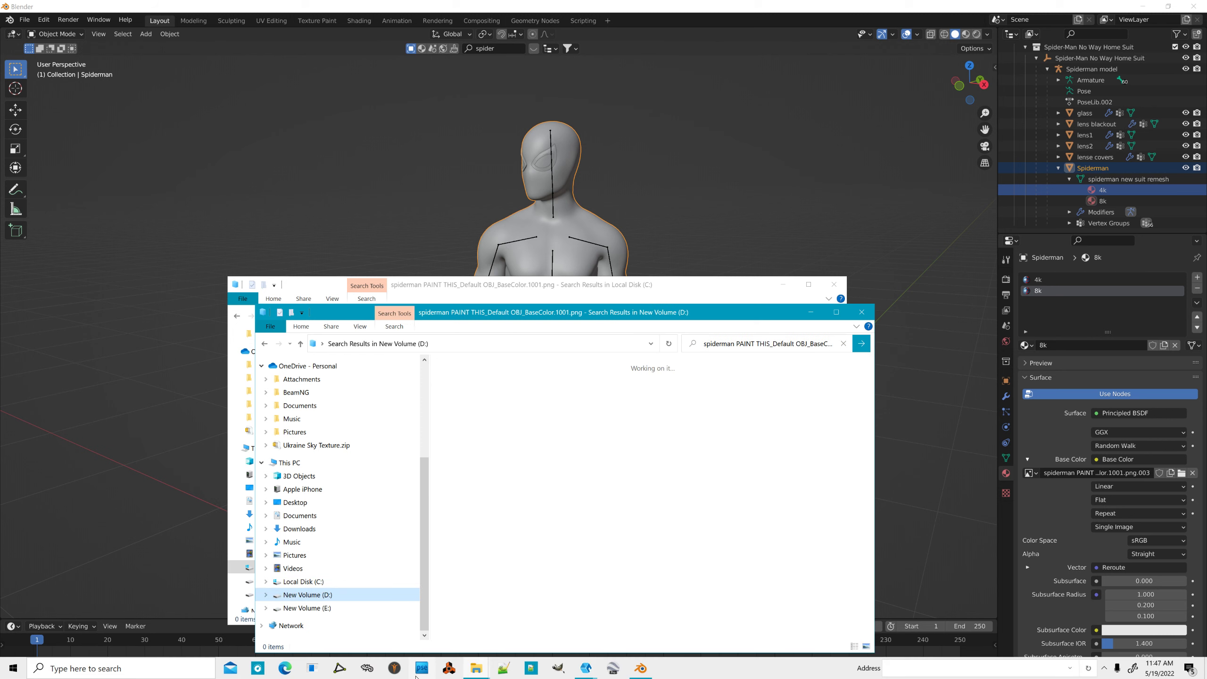
pyautogui.rightClick(476, 668)
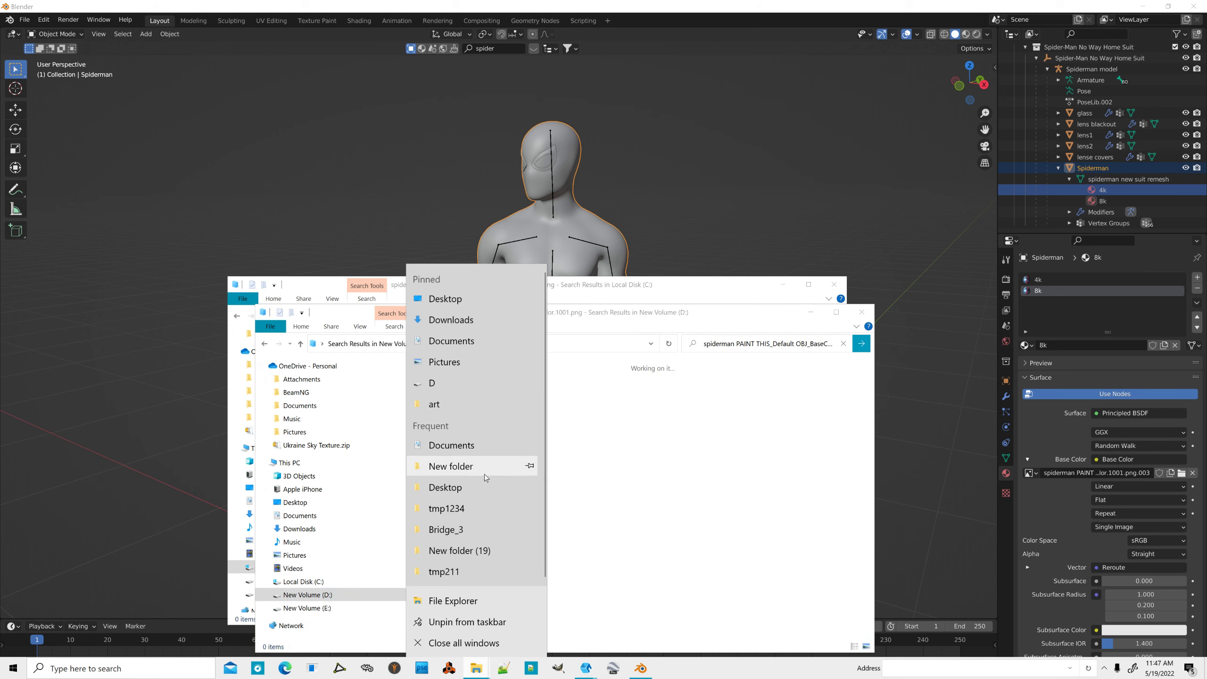
pyautogui.click(479, 605)
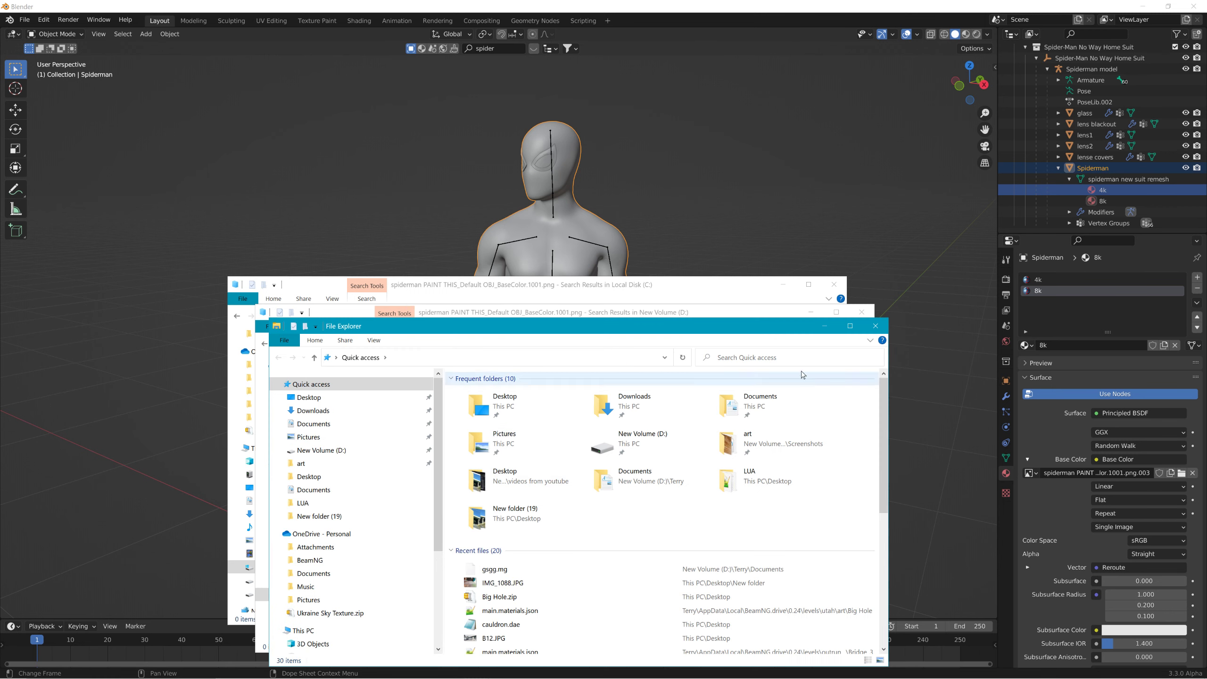
pyautogui.click(787, 359)
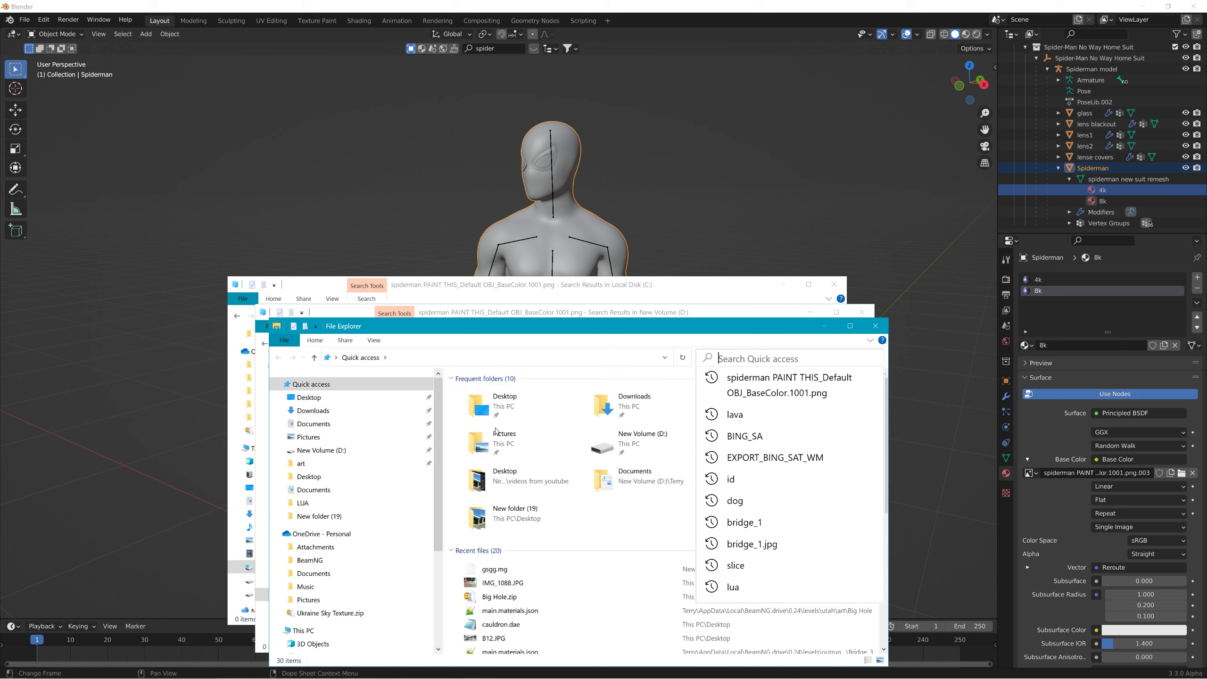
pyautogui.scroll(-2, 352, 553)
pyautogui.scroll(-2, 350, 552)
pyautogui.click(321, 622)
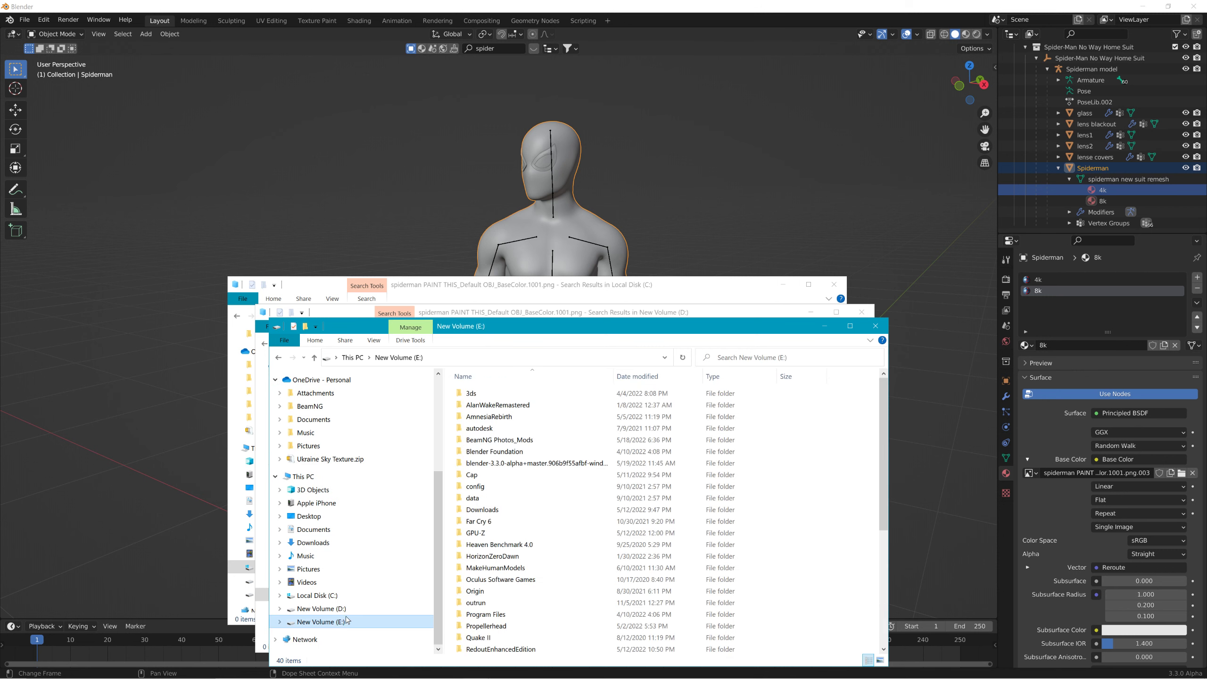
pyautogui.click(772, 386)
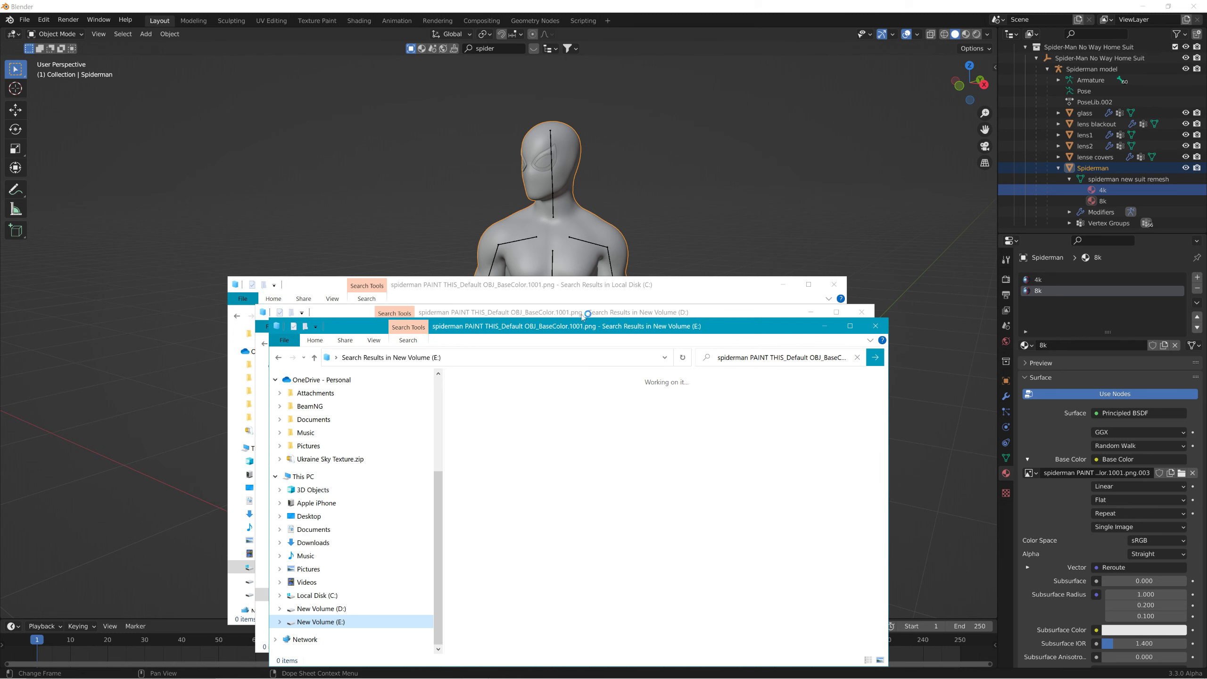
# Spread out the C:, D: and E: search windows so the progress of all three searches can be seen.
pyautogui.click(585, 288)
pyautogui.moveTo(585, 290); pyautogui.dragTo(396, 69)
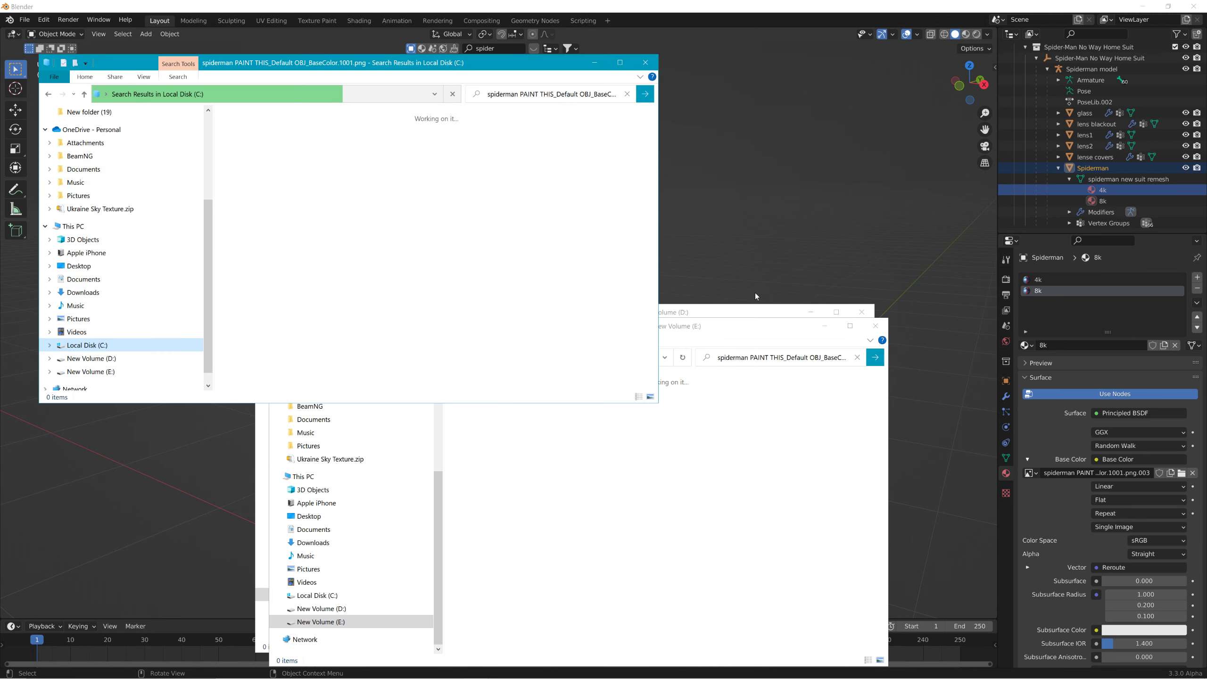
pyautogui.moveTo(758, 313); pyautogui.dragTo(938, 65)
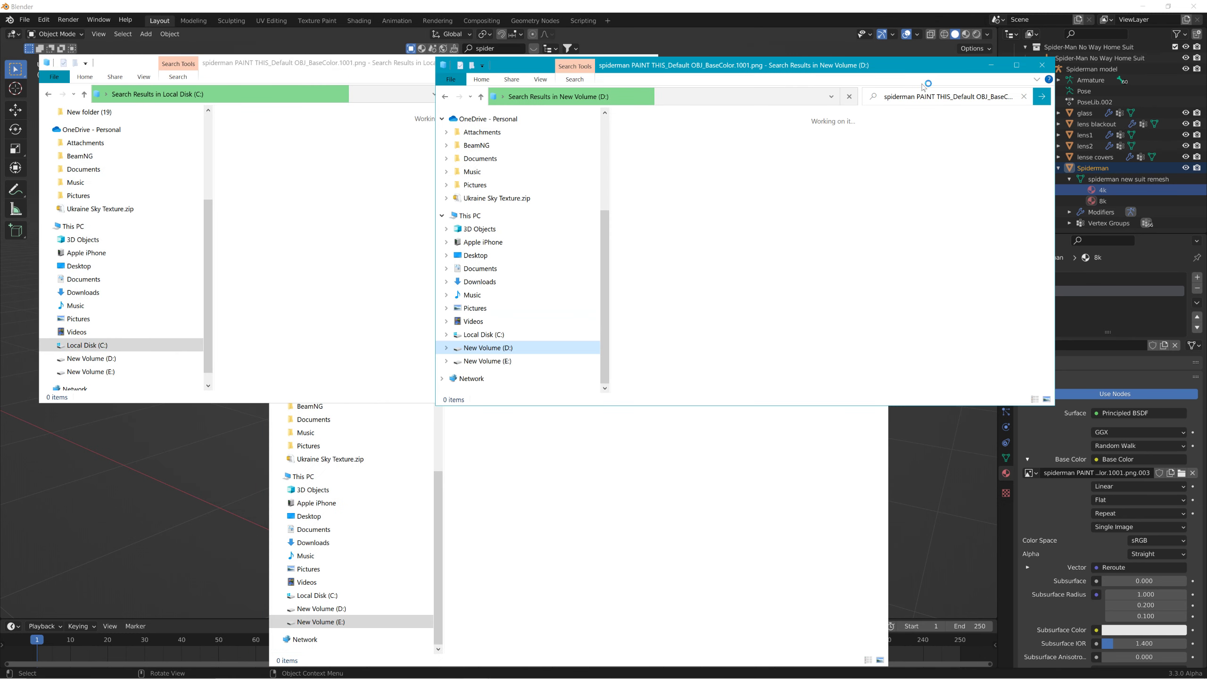
pyautogui.click(538, 456)
pyautogui.moveTo(632, 331); pyautogui.dragTo(403, 424)
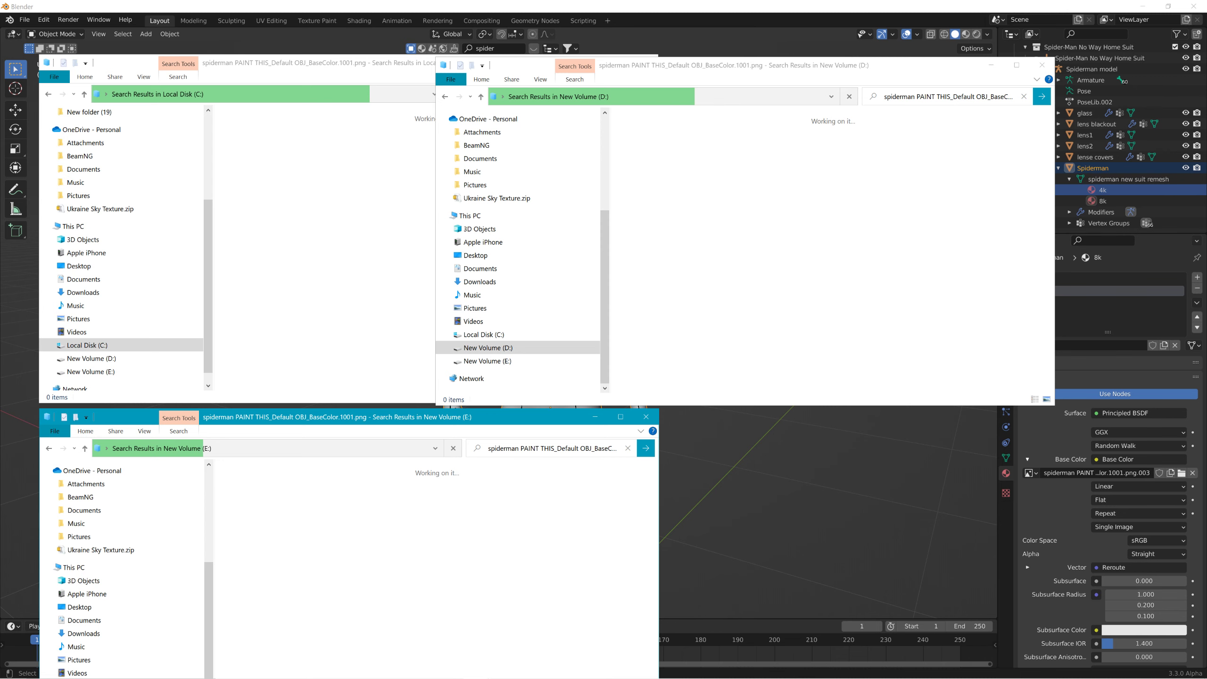
# Minimize the three search windows, set Blender's viewport to Material Preview shading, and bring back the New Volume (E:) search window.
pyautogui.click(990, 65)
pyautogui.click(594, 62)
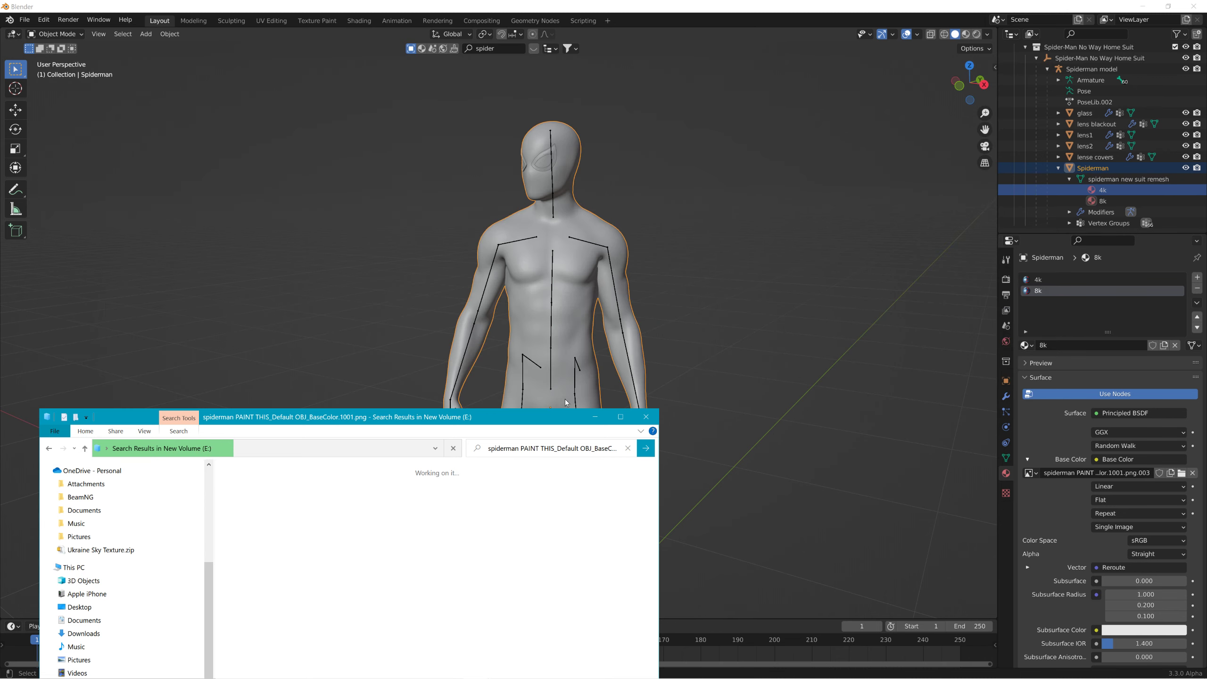
pyautogui.click(595, 417)
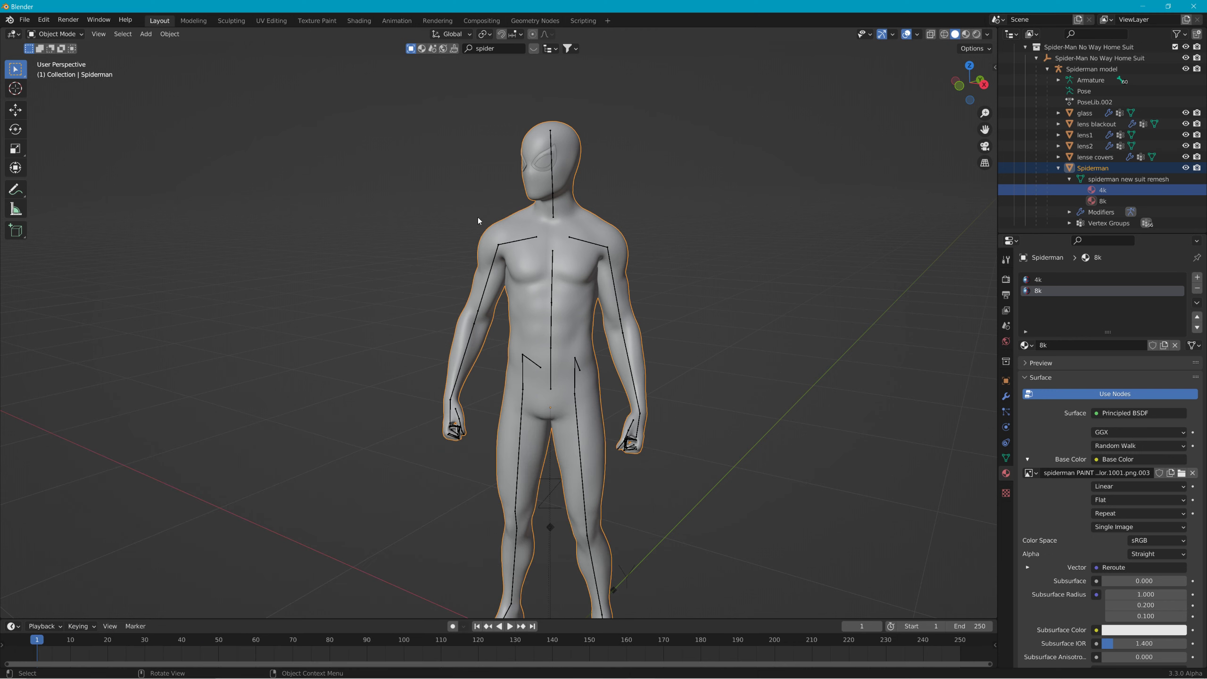
pyautogui.click(965, 35)
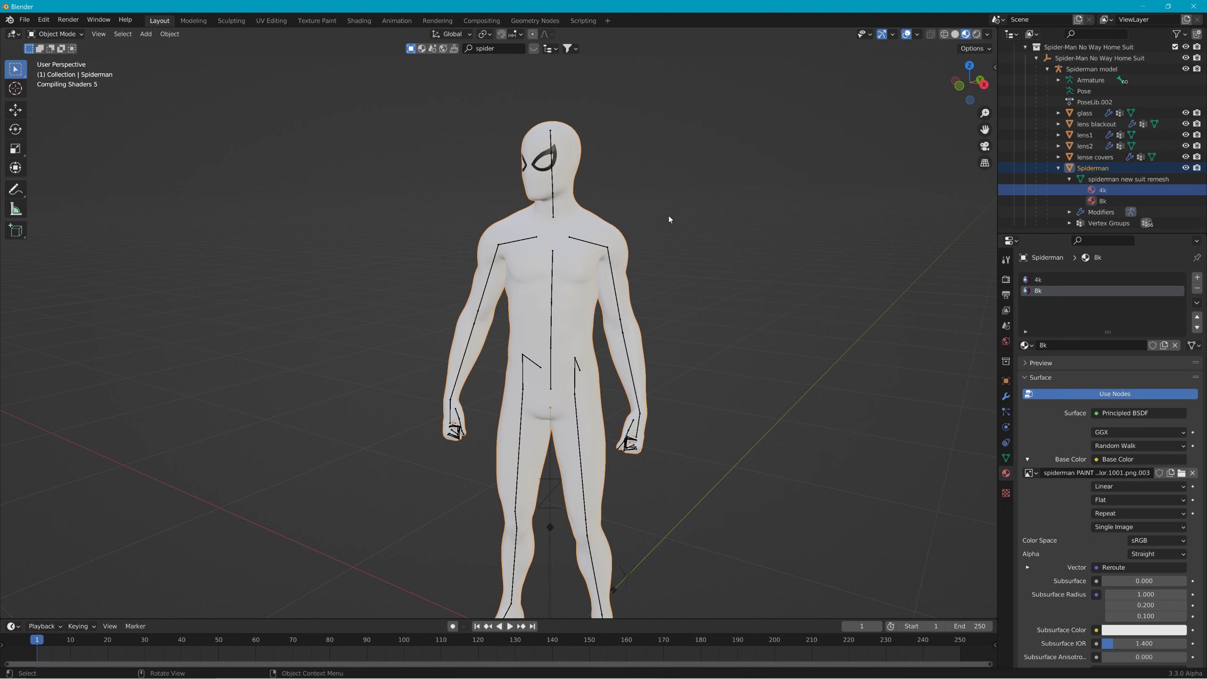
pyautogui.hotkey('alt', 'Tab')
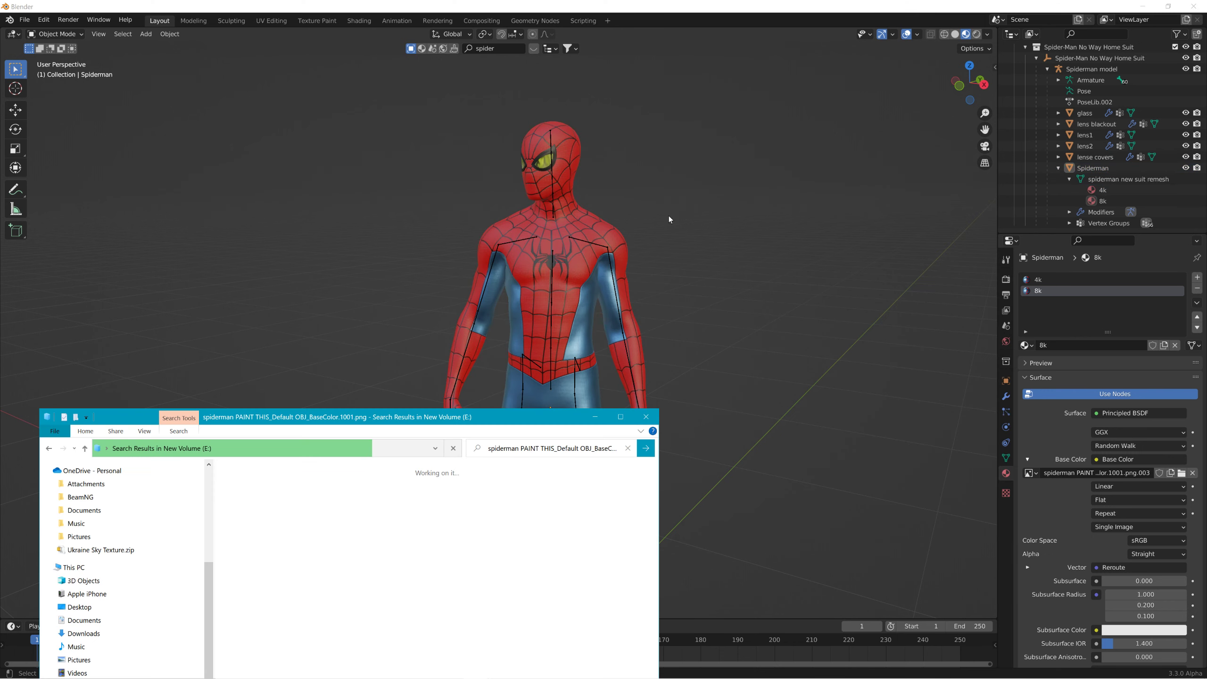
# Bring the Local Disk (C:) and New Volume (D:) search windows back beside the E: search to check their progress.
pyautogui.hotkey('alt', 'Tab')
pyautogui.hotkey('alt', 'Tab')
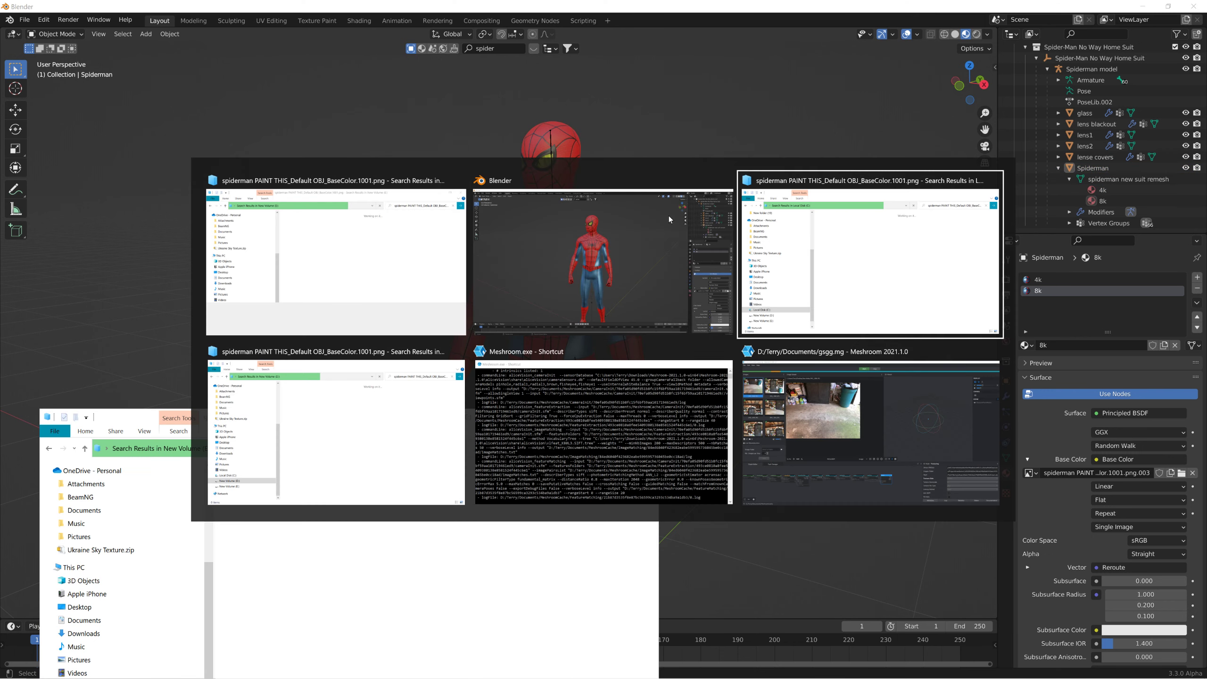
pyautogui.hotkey('alt', 'Tab')
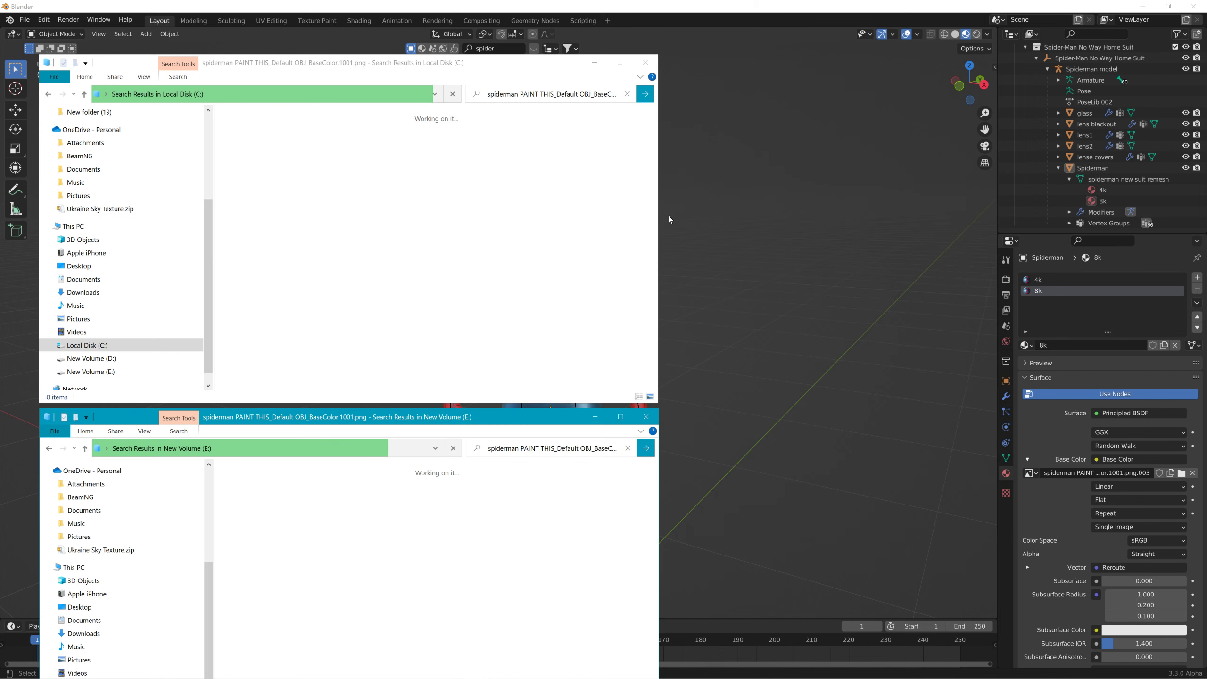
pyautogui.hotkey('alt', 'Tab')
pyautogui.hotkey('alt', 'Tab')
pyautogui.hotkey('alt', 'Tab')
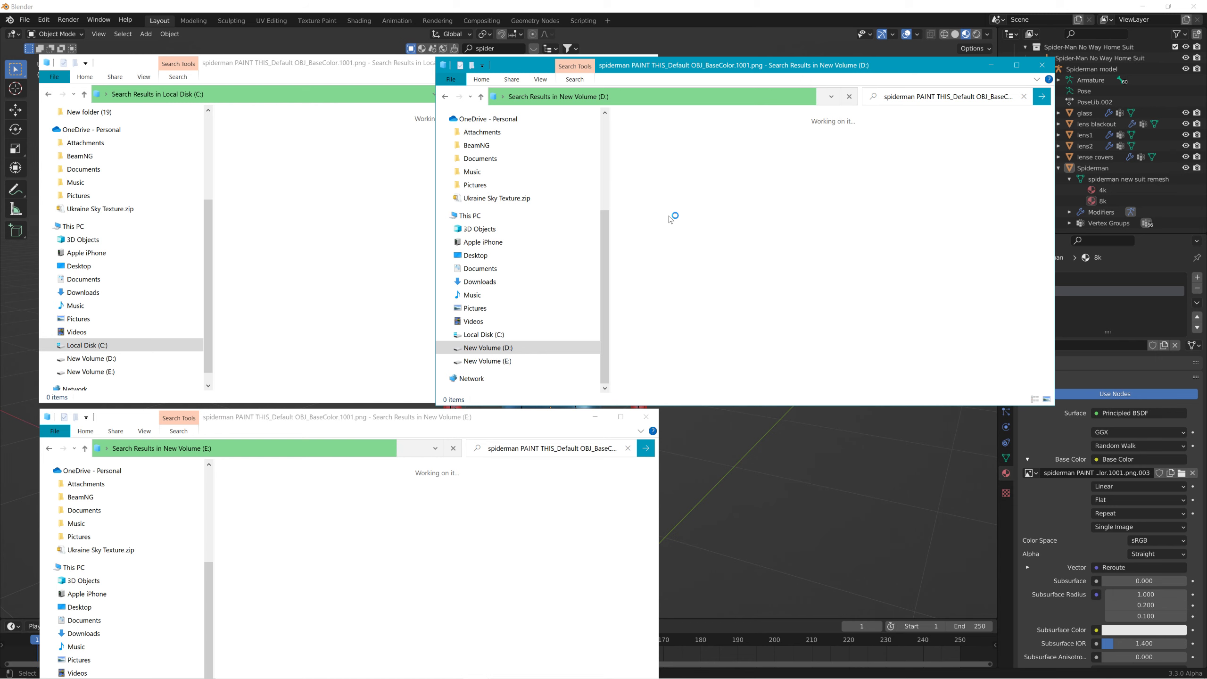
# Minimize the three search windows and Blender to clear the desktop.
pyautogui.click(991, 65)
pyautogui.click(1143, 6)
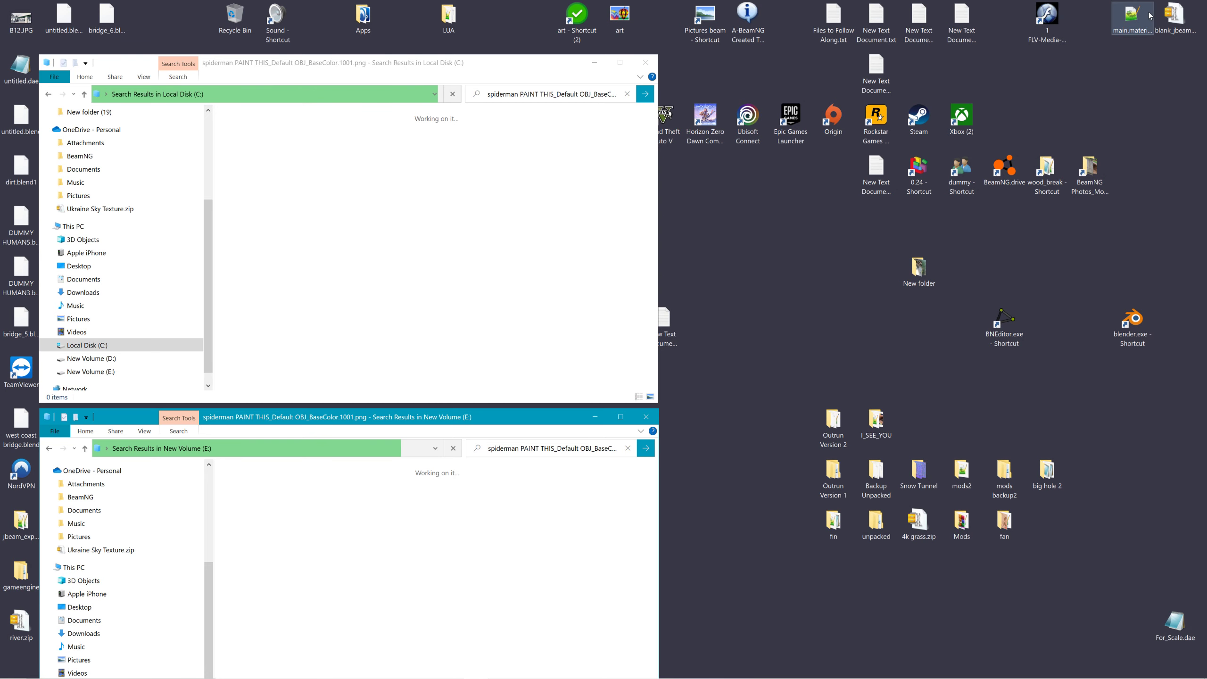
pyautogui.click(594, 62)
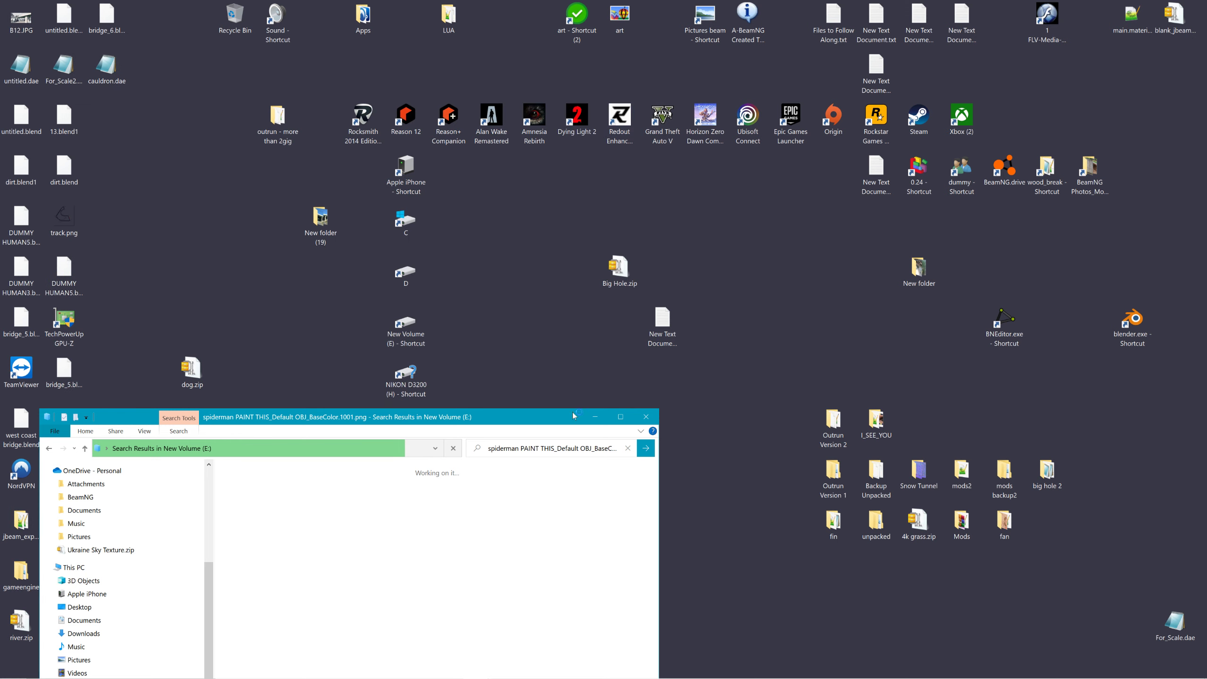
pyautogui.click(594, 417)
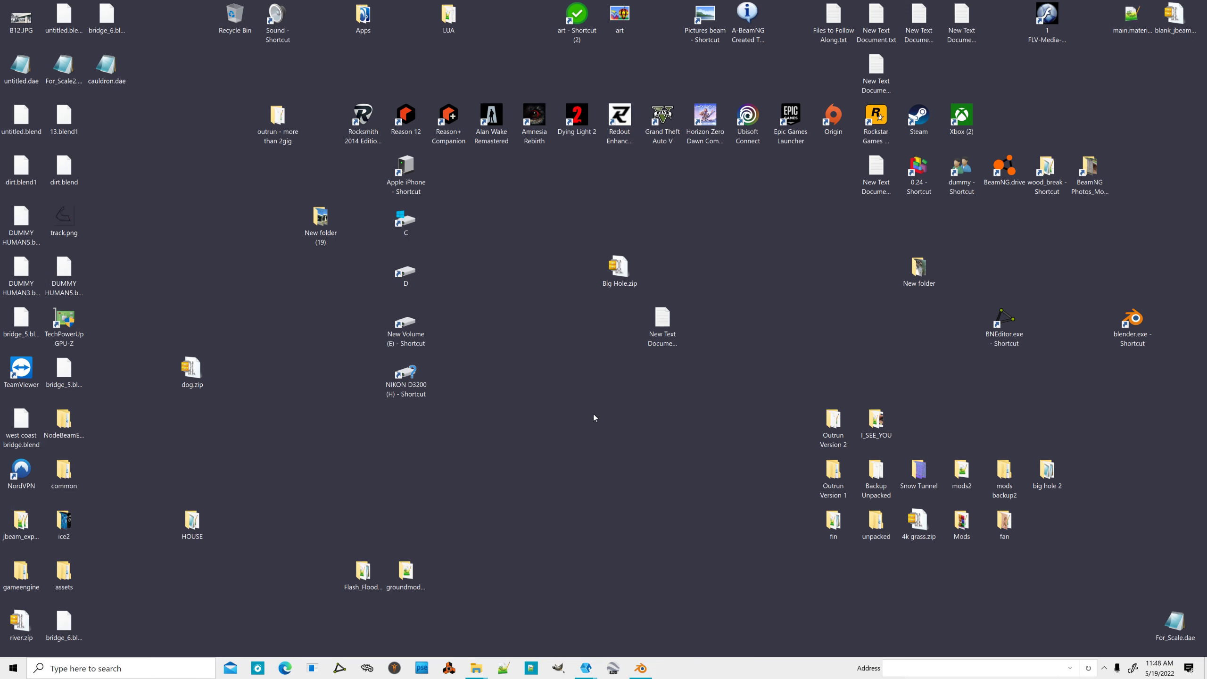
# Open a new File Explorer window and go to New Volume (E:).
pyautogui.rightClick(473, 675)
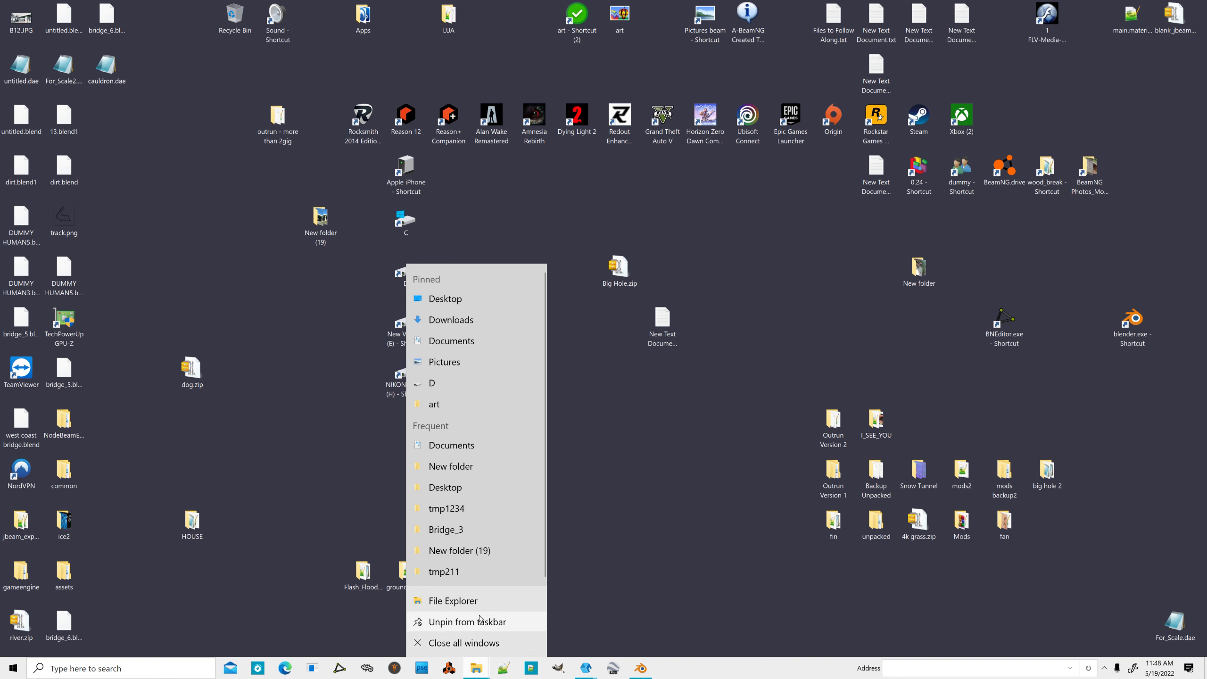
pyautogui.click(477, 601)
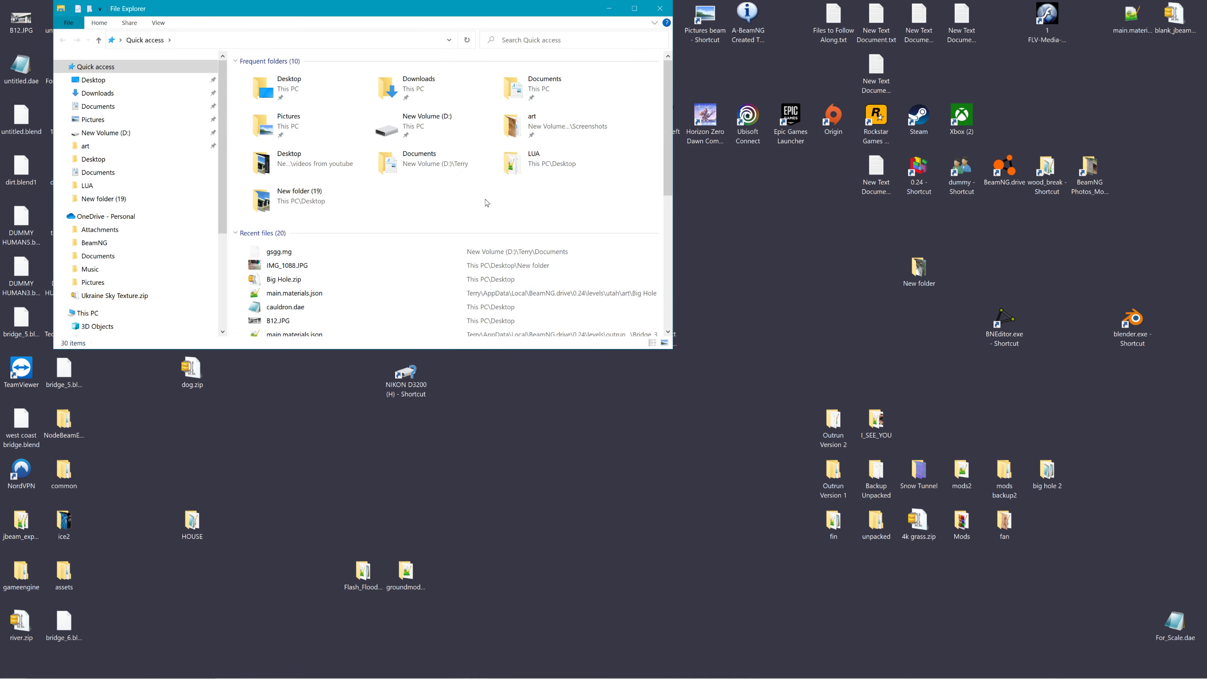
pyautogui.scroll(-2, 128, 258)
pyautogui.scroll(-1, 128, 258)
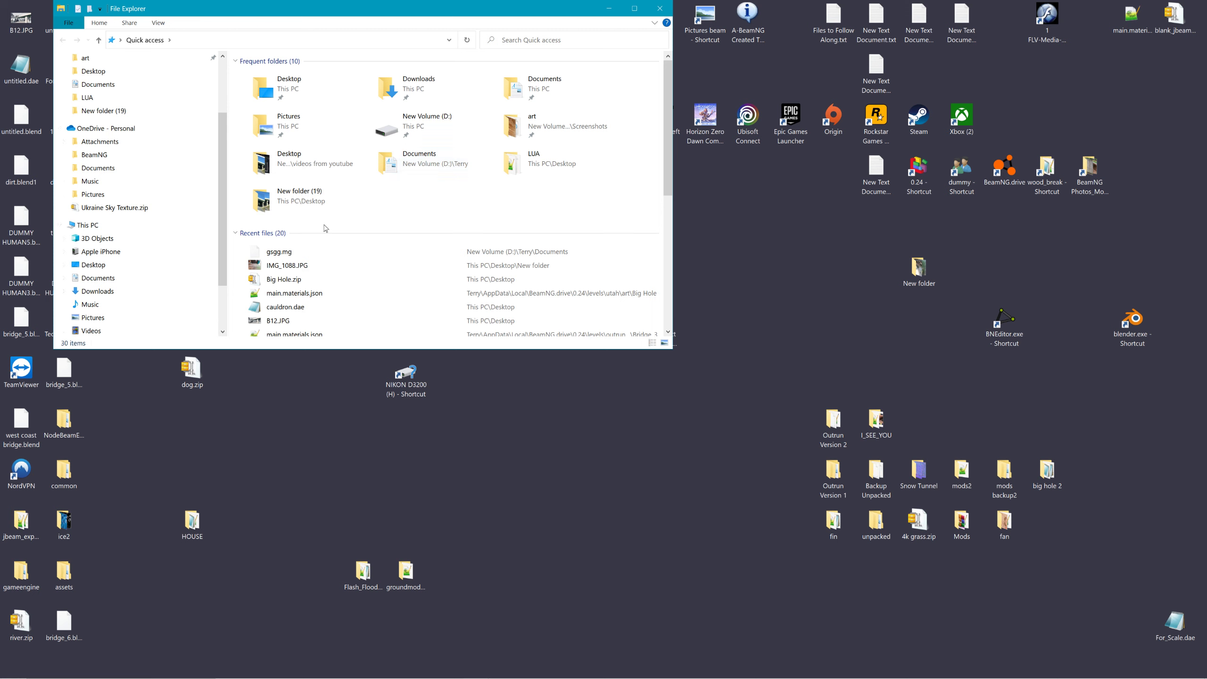
pyautogui.scroll(-3, 143, 237)
pyautogui.click(161, 307)
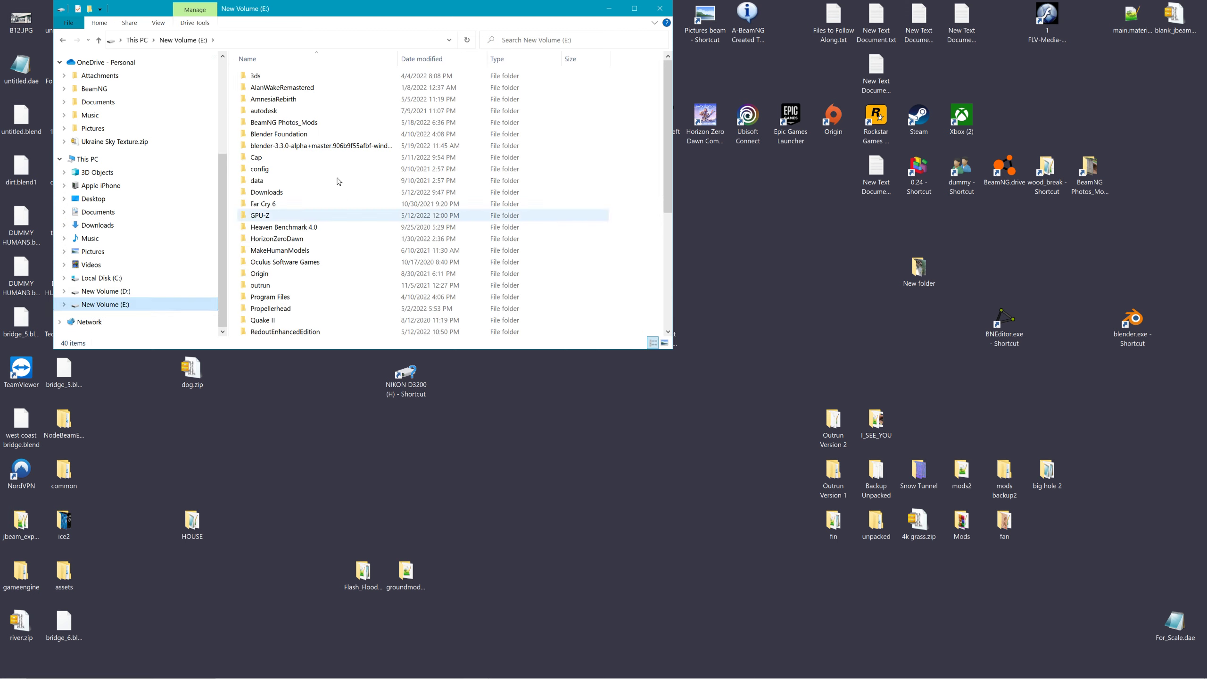
# Look through the assets and textures subfolders of Blender Foundation\Blender 3.1 for the unpacked Spider-Man texture.
pyautogui.doubleClick(311, 133)
pyautogui.doubleClick(280, 76)
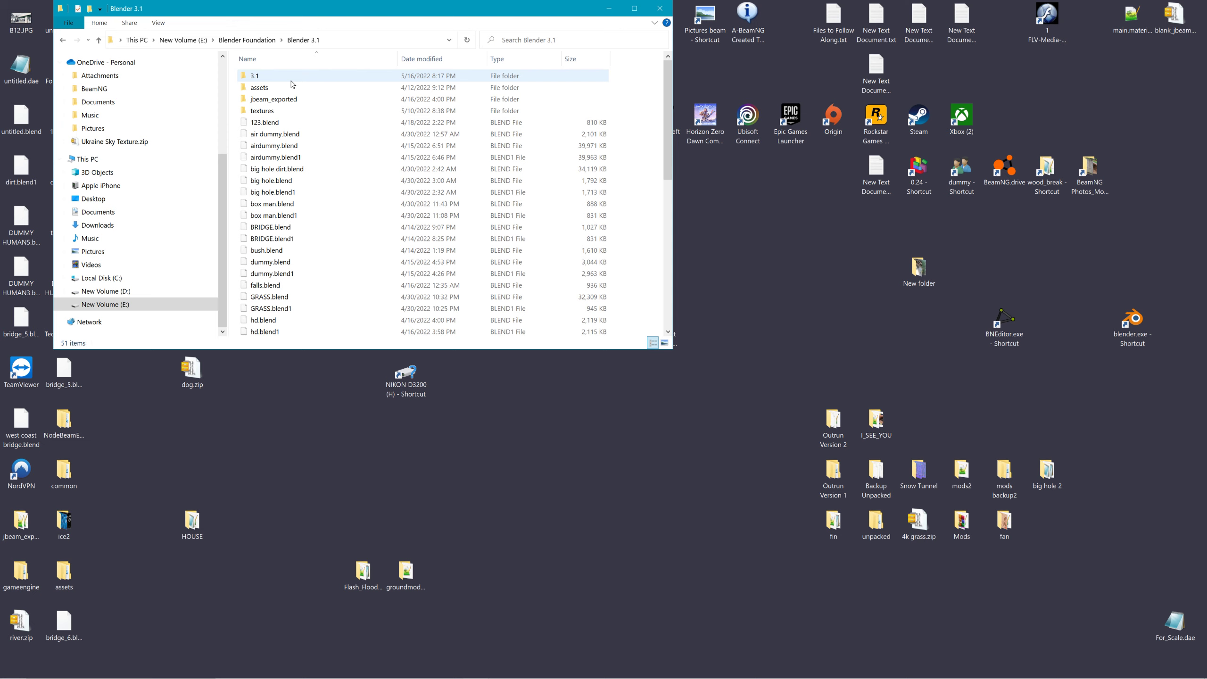
pyautogui.doubleClick(284, 89)
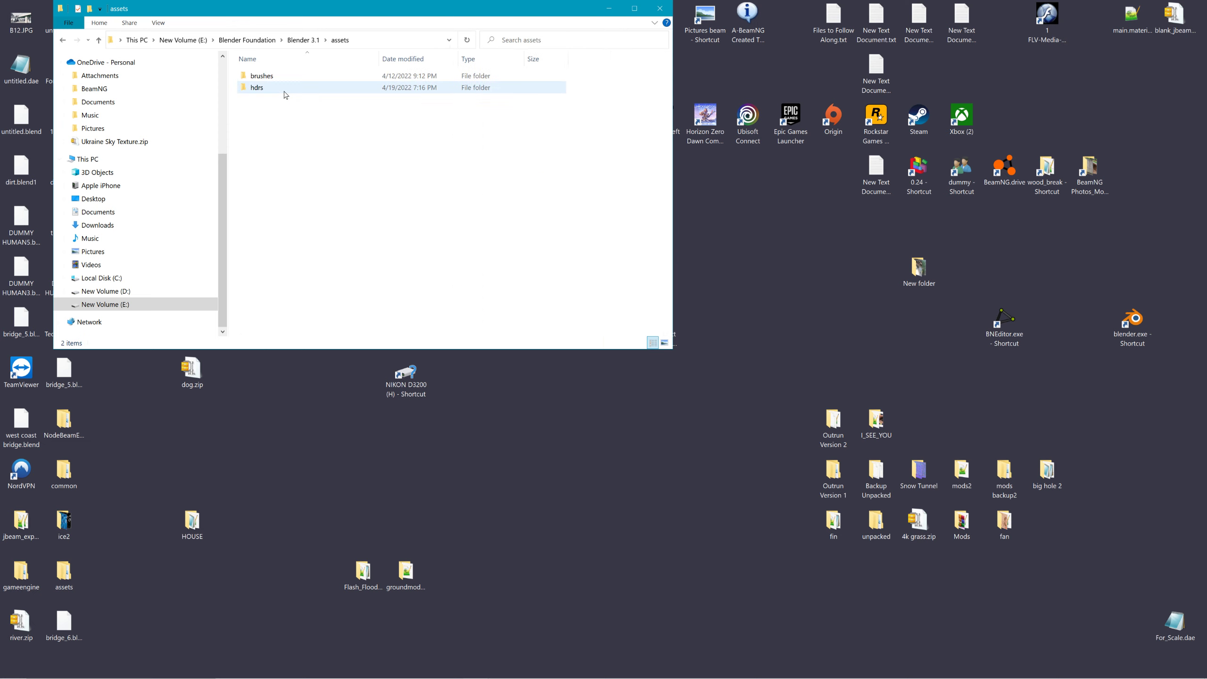
pyautogui.click(307, 42)
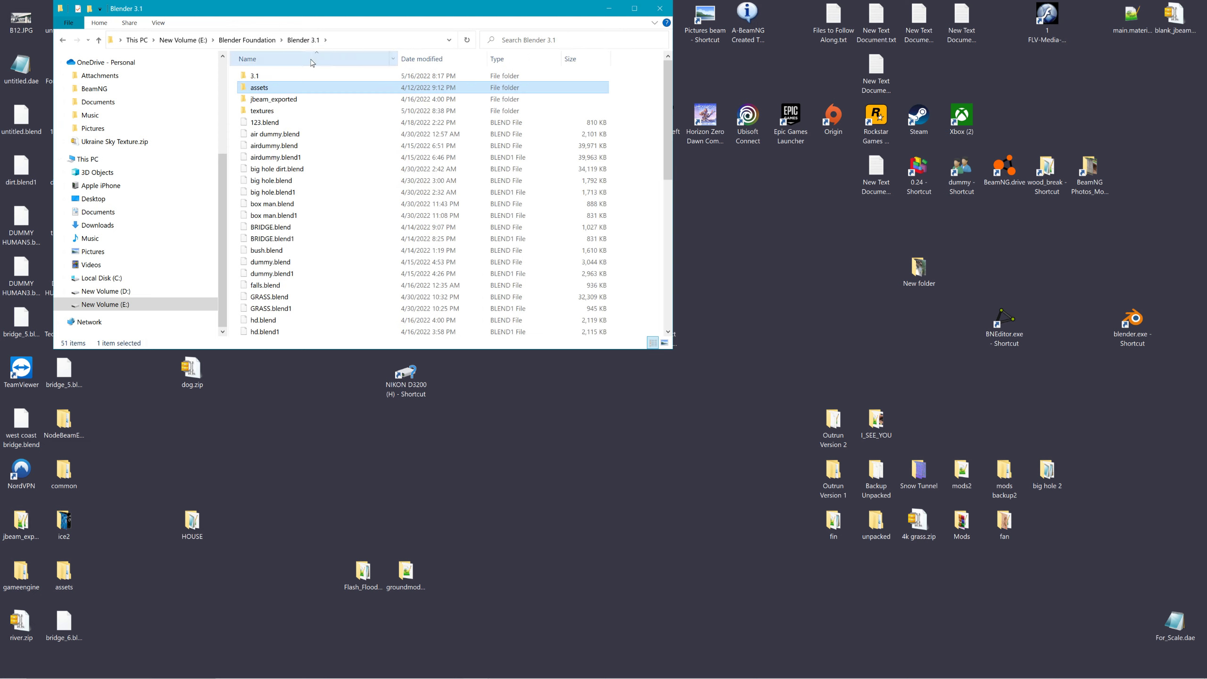
pyautogui.doubleClick(286, 100)
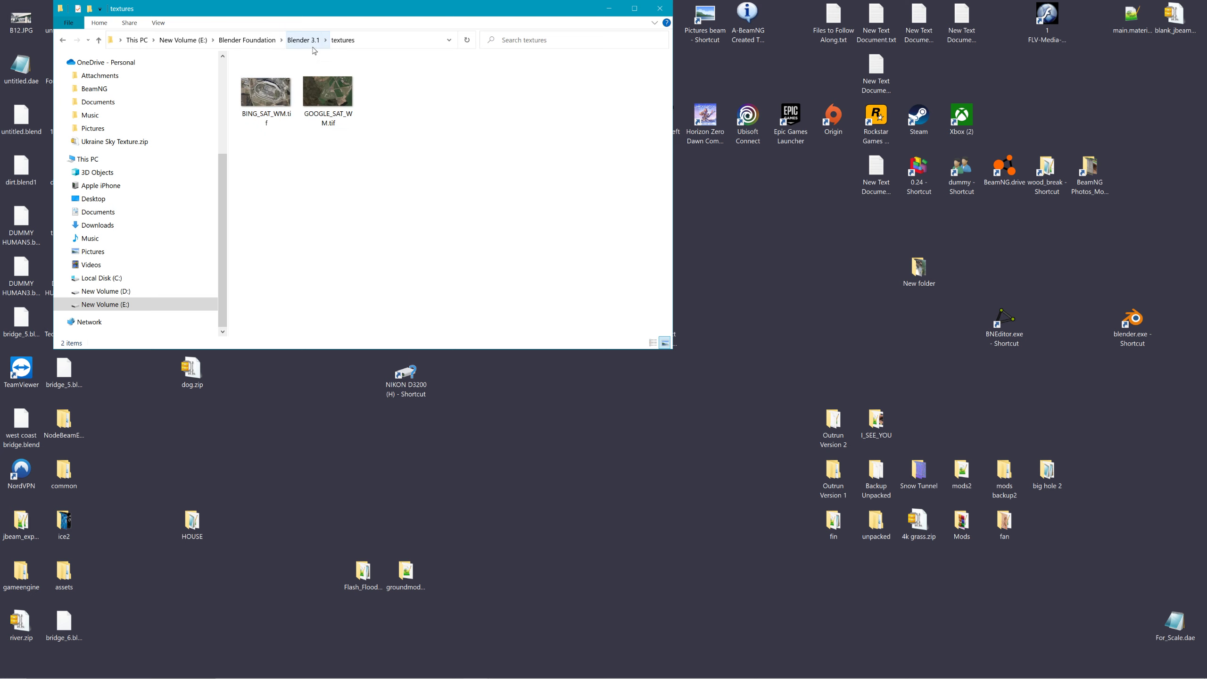
pyautogui.click(293, 40)
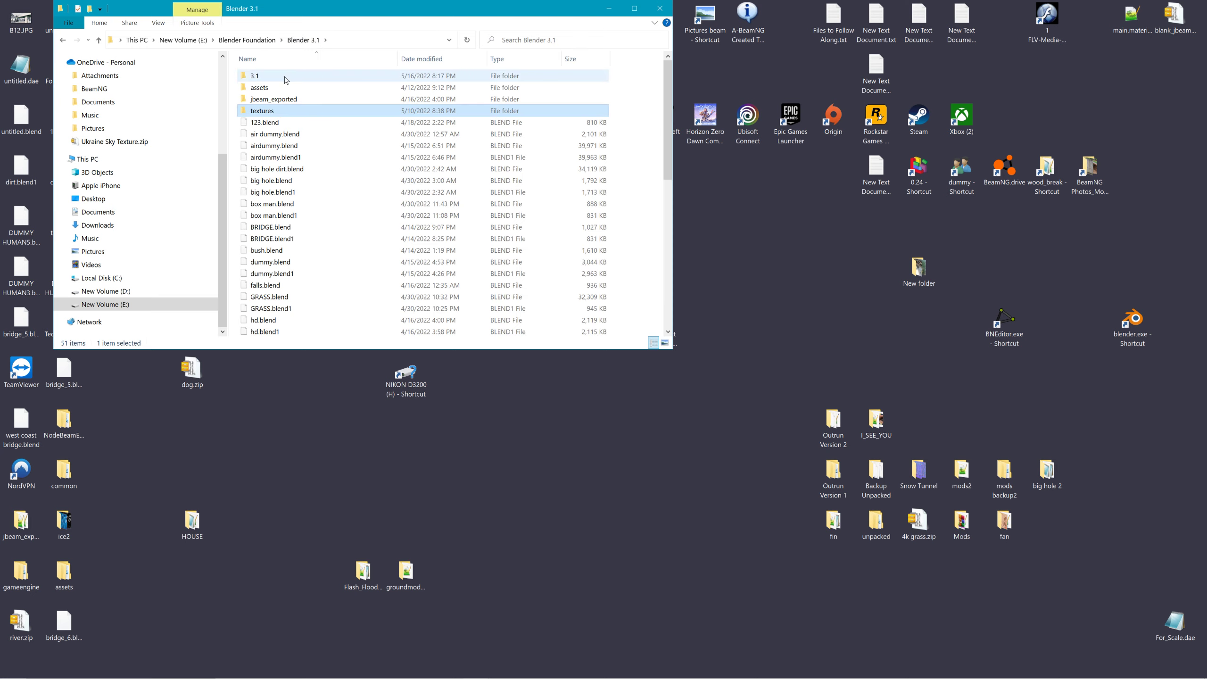
pyautogui.click(282, 90)
pyautogui.doubleClick(282, 91)
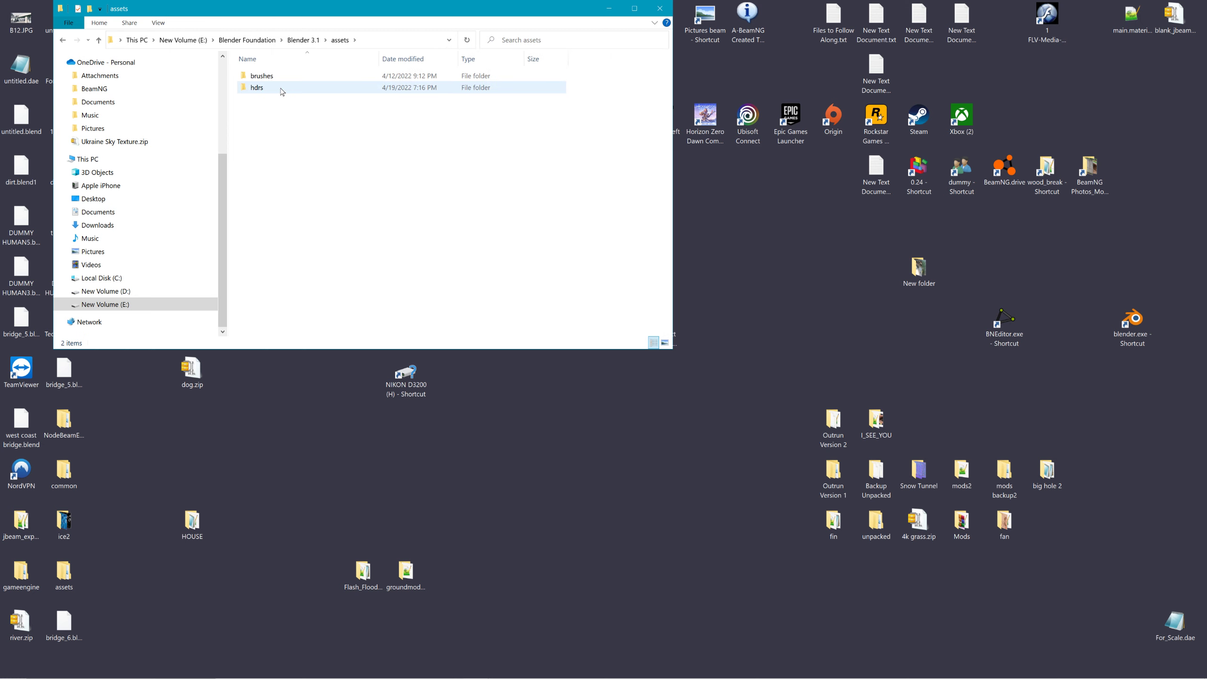
pyautogui.click(306, 45)
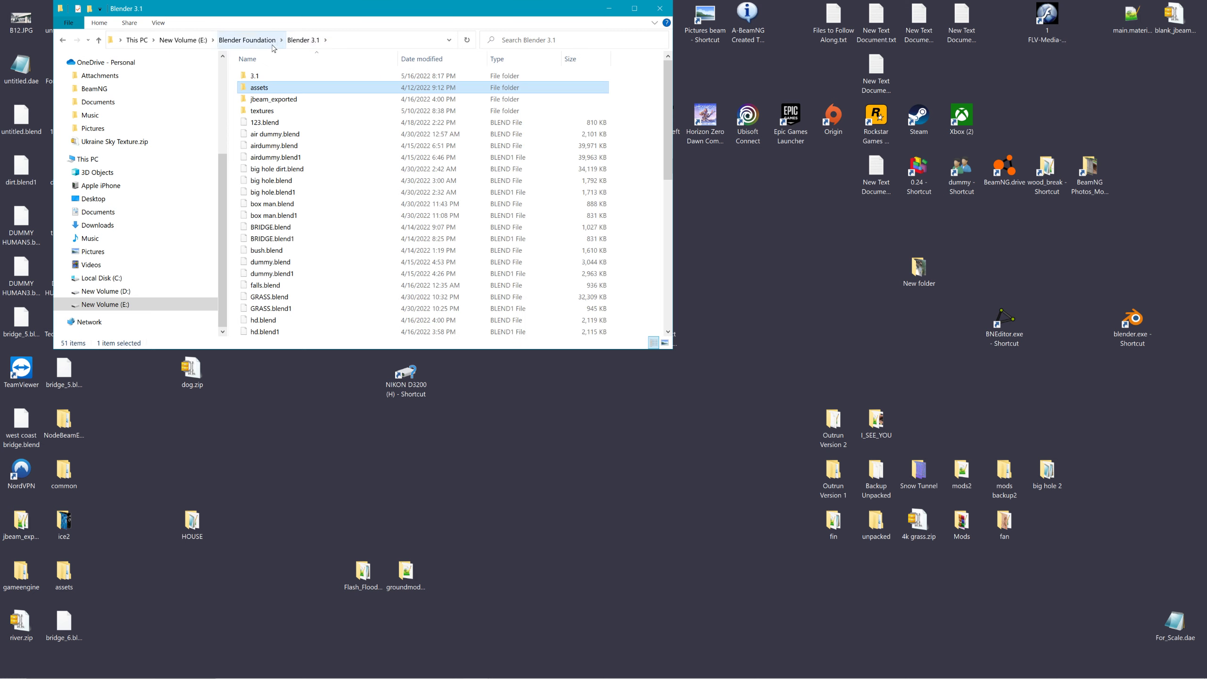
# Go back to New Volume (E:) and open the textures folder inside the blender-3.3.0-alpha release folder.
pyautogui.click(248, 42)
pyautogui.click(199, 43)
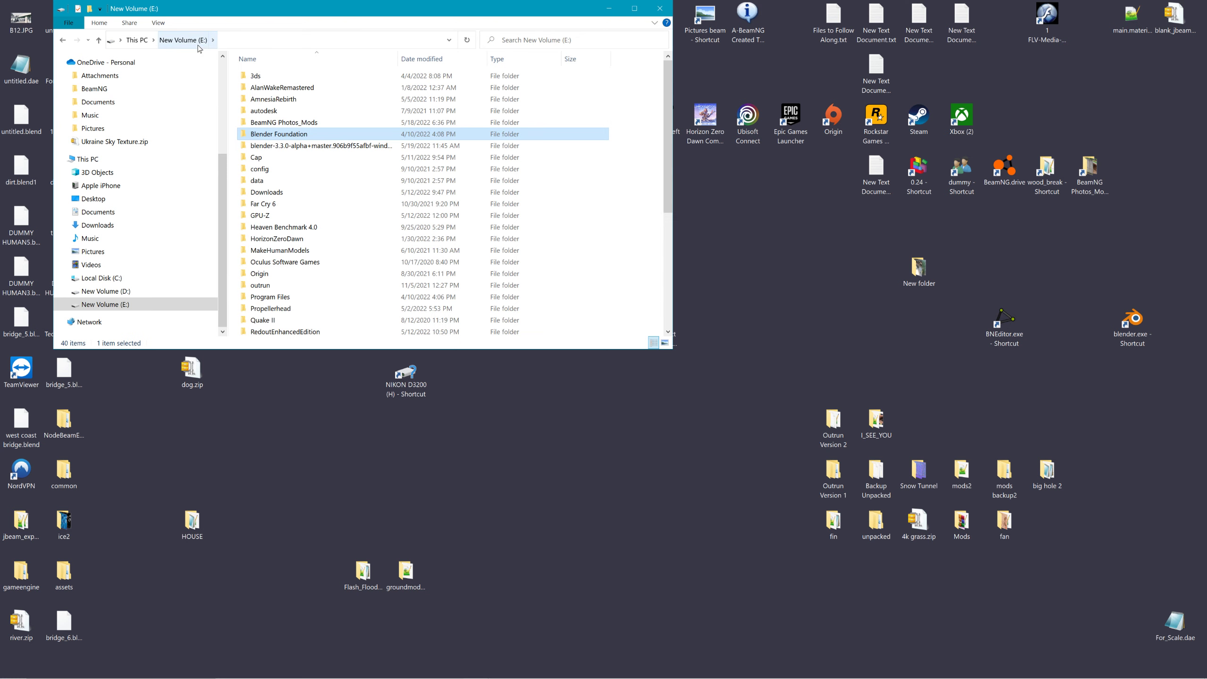
pyautogui.doubleClick(336, 147)
pyautogui.doubleClick(281, 79)
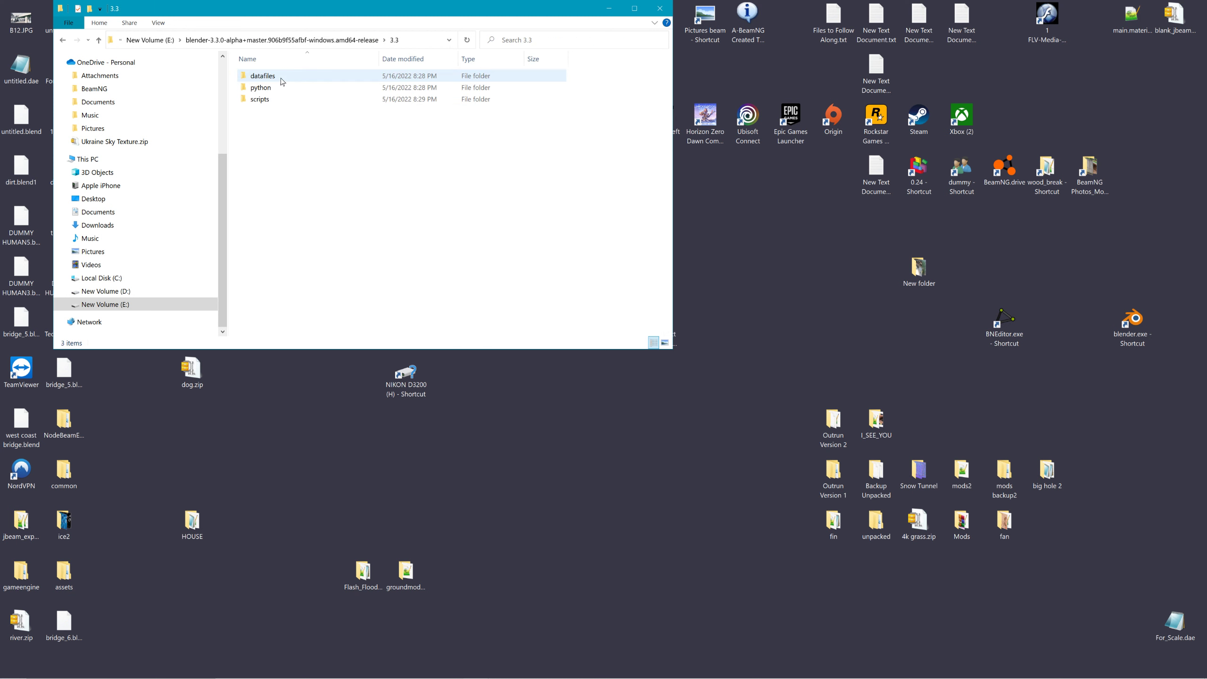
pyautogui.click(352, 41)
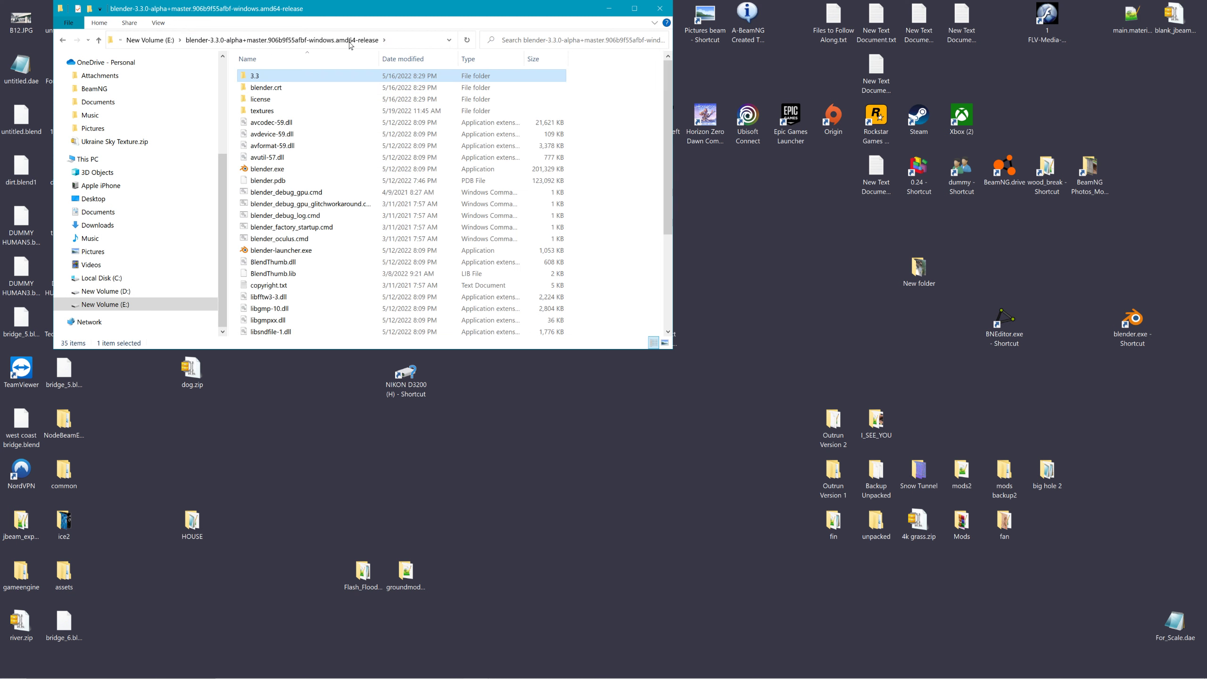
pyautogui.doubleClick(269, 112)
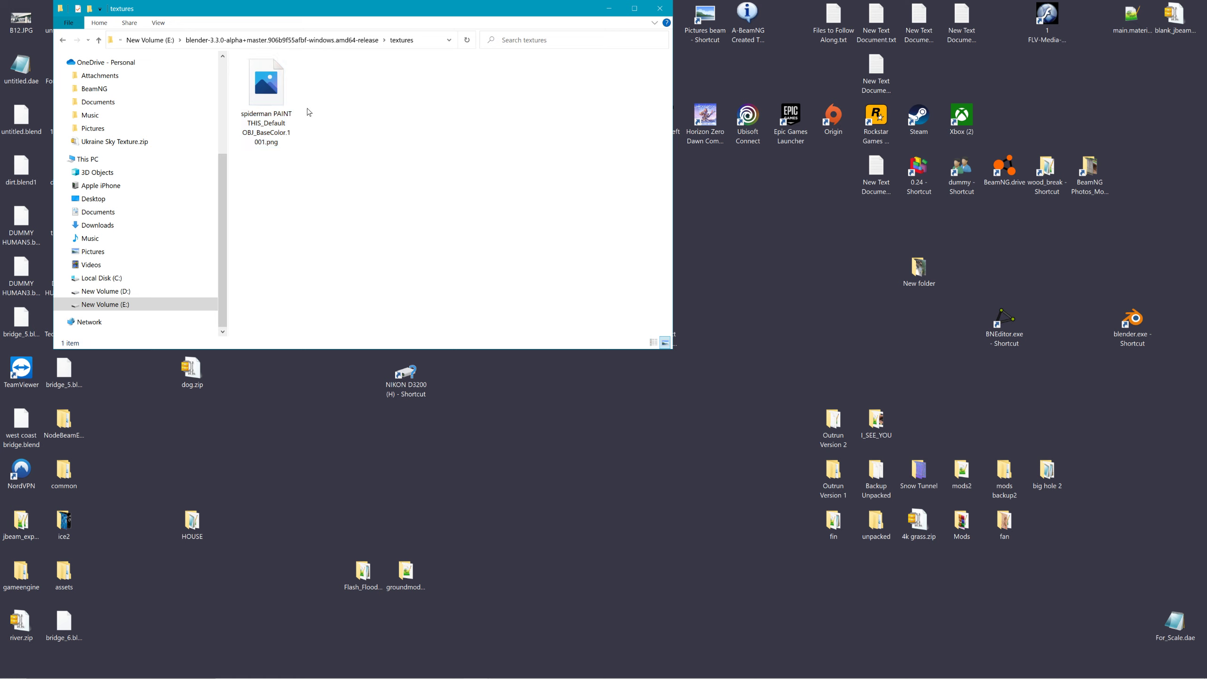
# Copy spiderman PAINT THIS_Default OBJ_BaseColor.1001.png from the textures folder to the desktop and close that Explorer window.
pyautogui.moveTo(274, 102); pyautogui.dragTo(764, 291)
pyautogui.moveTo(764, 290); pyautogui.dragTo(773, 300, button='right')
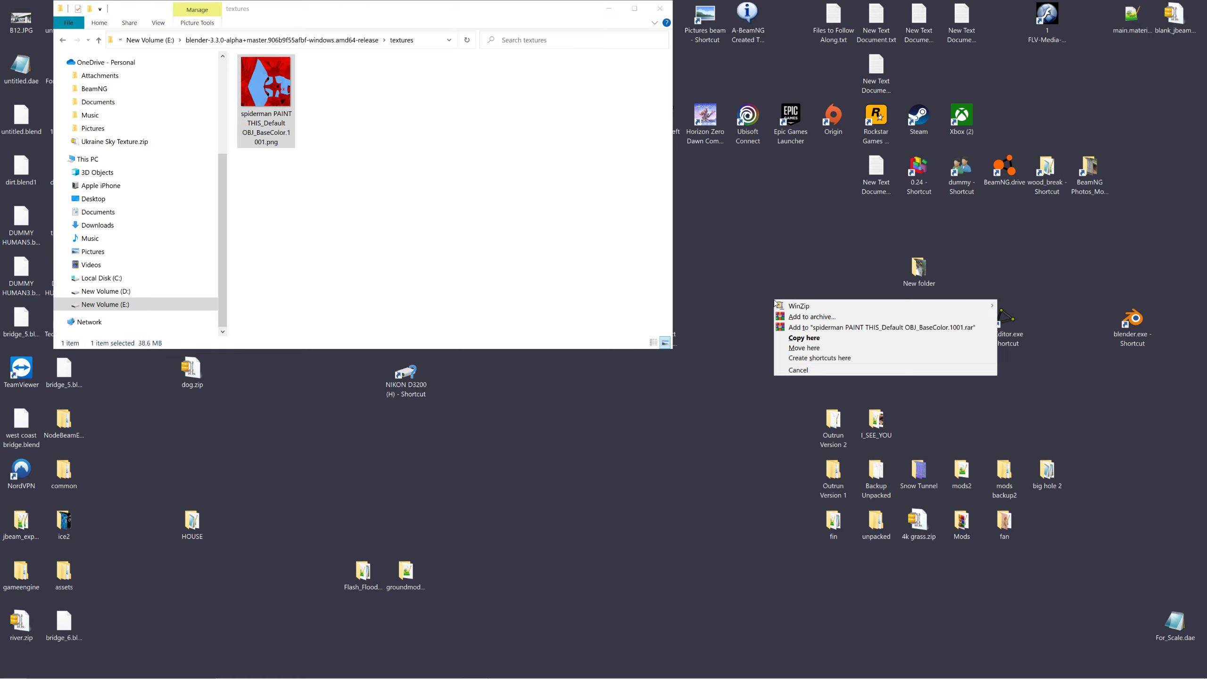
pyautogui.click(826, 339)
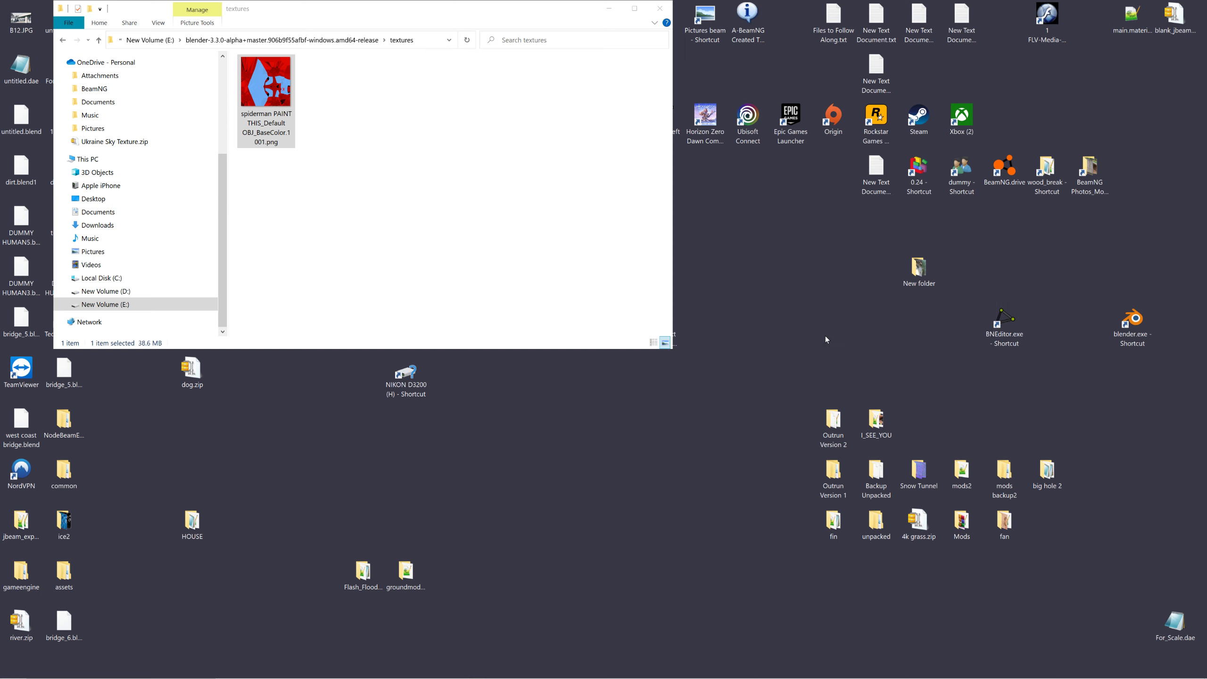
pyautogui.click(660, 8)
# Close the three remaining File Explorer search windows.
pyautogui.moveTo(483, 675)
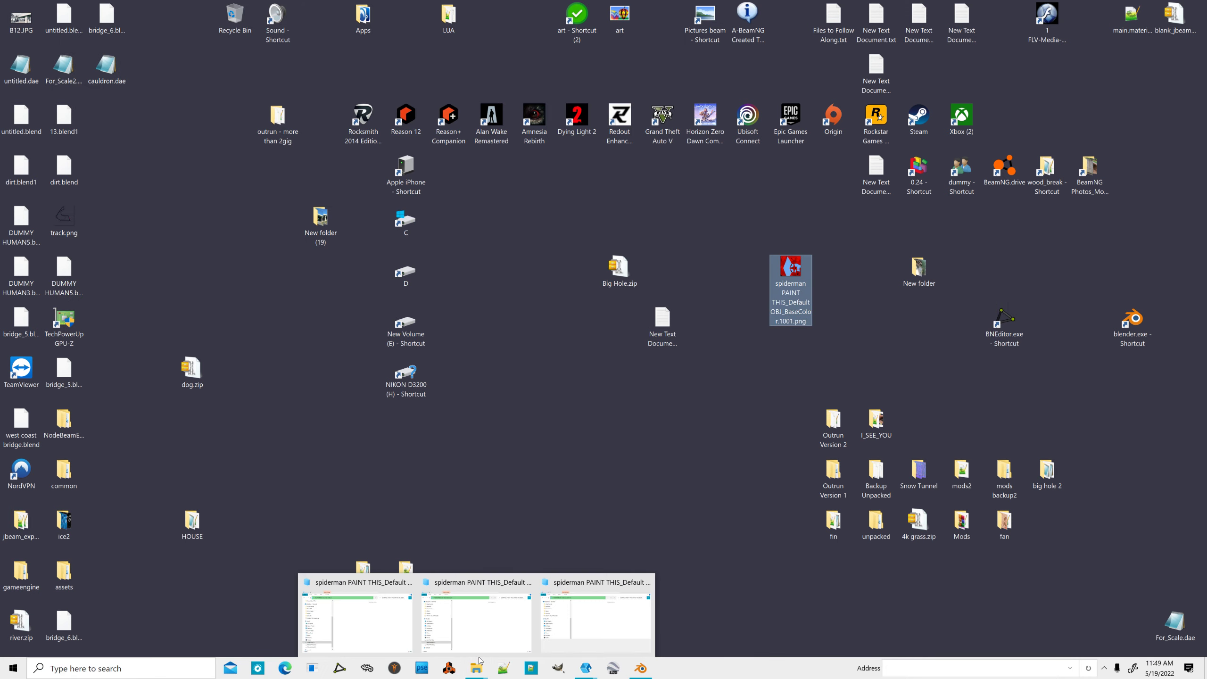
pyautogui.click(647, 581)
pyautogui.click(584, 582)
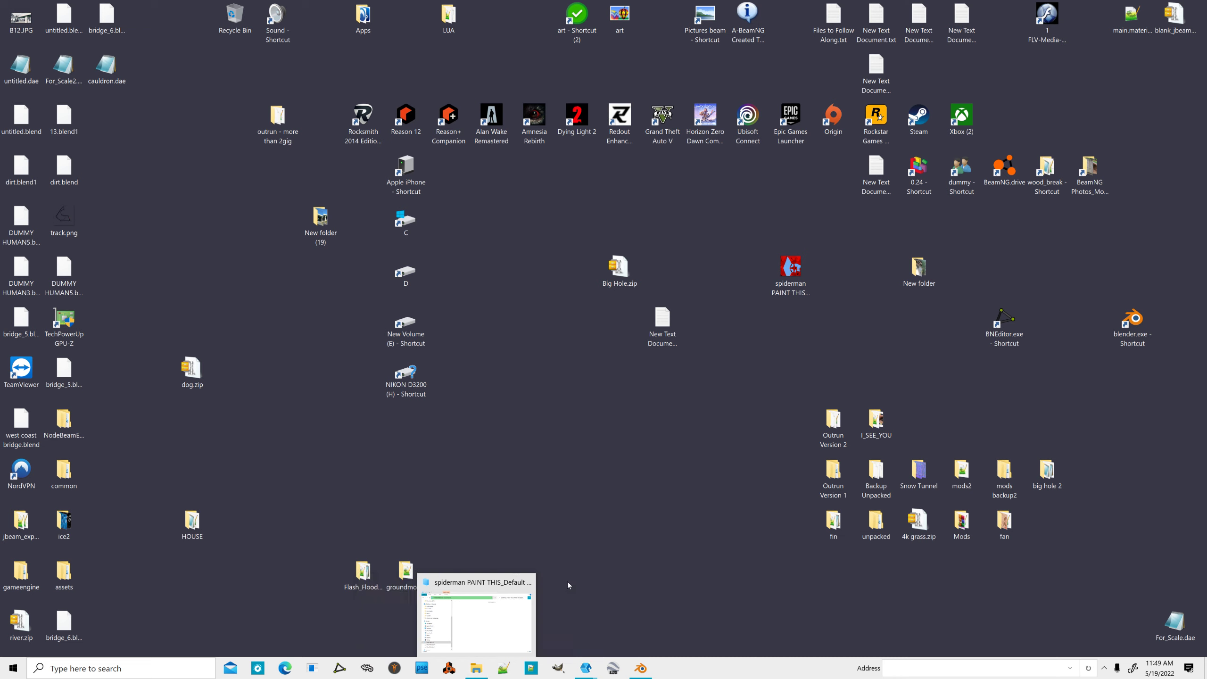
pyautogui.click(530, 582)
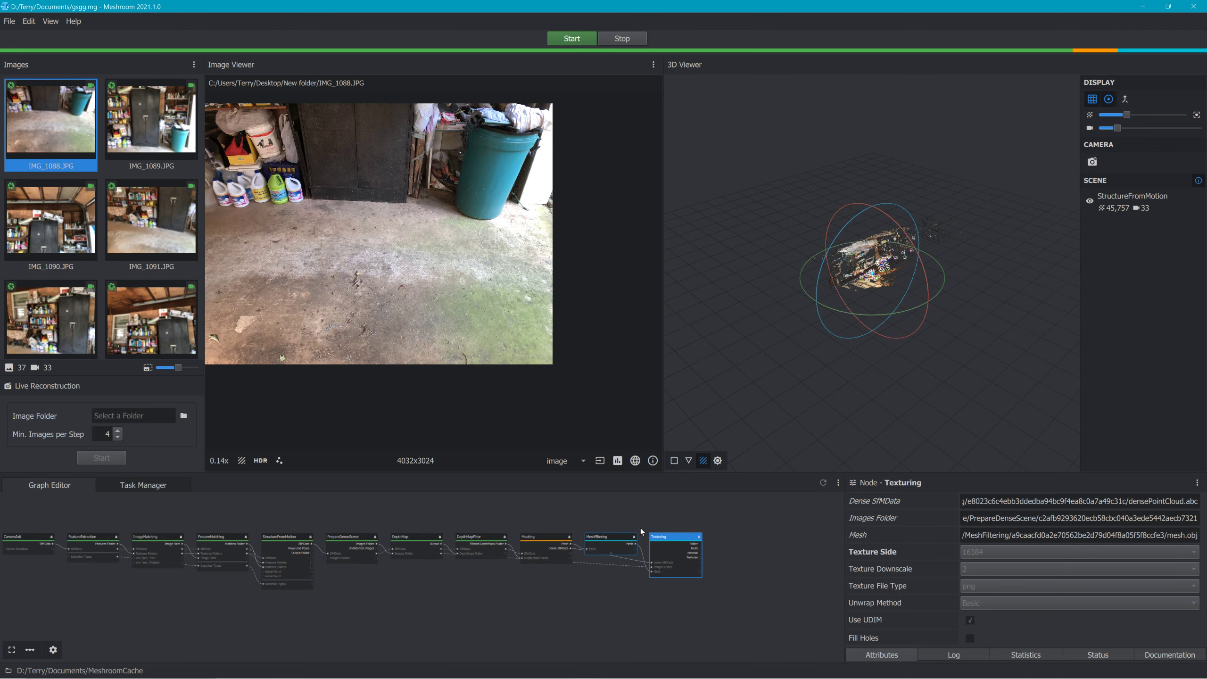
# Widen Meshroom's 3D Viewer, examine the StructureFromMotion point cloud of the garage up close, and minimize Meshroom.
pyautogui.moveTo(669, 284); pyautogui.dragTo(499, 300)
pyautogui.moveTo(777, 294); pyautogui.dragTo(973, 298)
pyautogui.scroll(10, 848, 323)
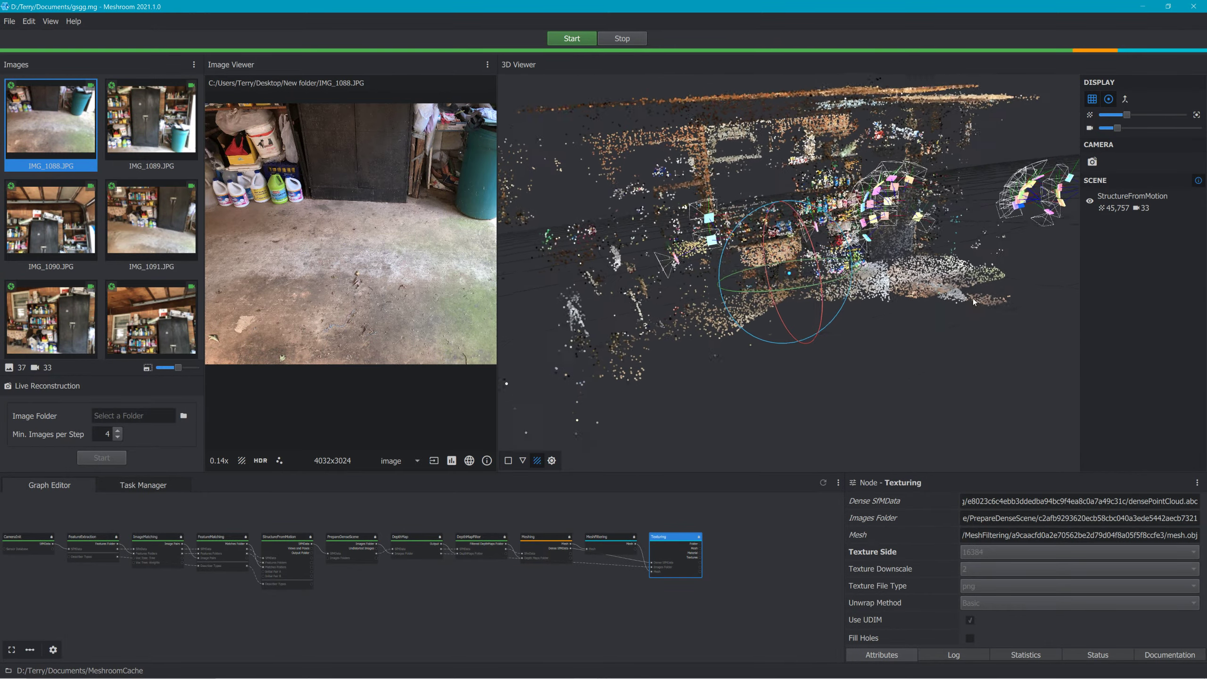
pyautogui.click(1142, 6)
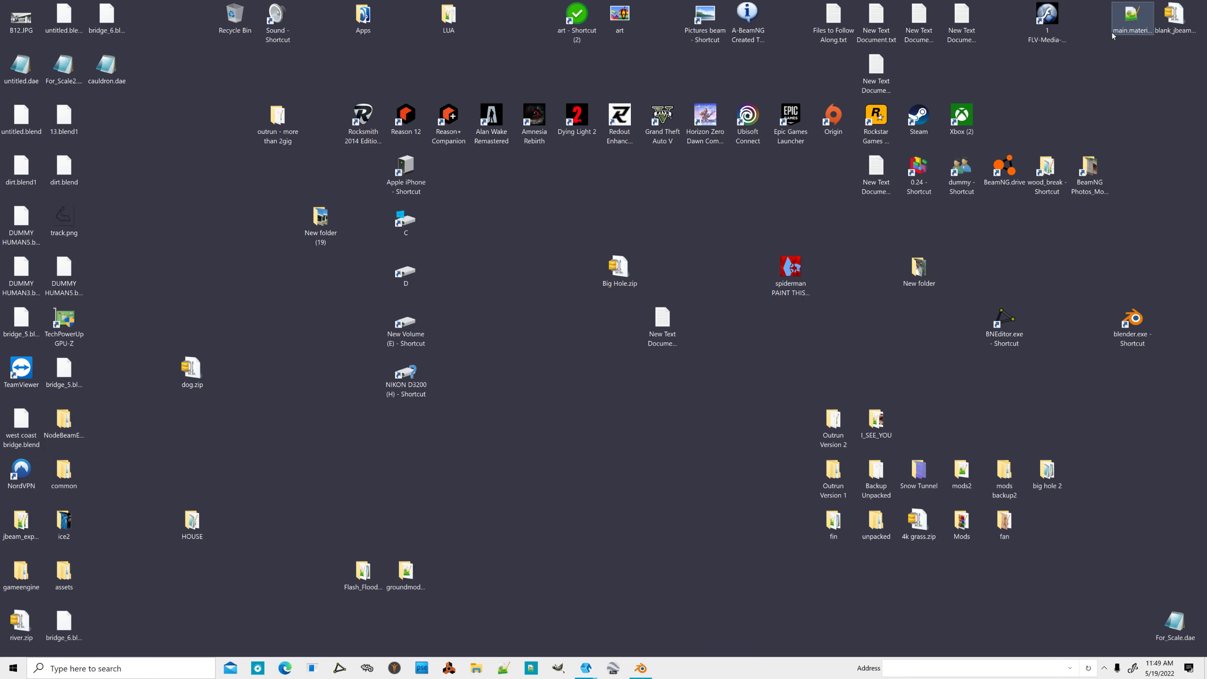
# Check the Spider-Man model in Blender, minimize it, and open the desktop copy of spiderman PAINT THIS_Default OBJ_BaseColor.1001.png in GIMP.
pyautogui.click(648, 672)
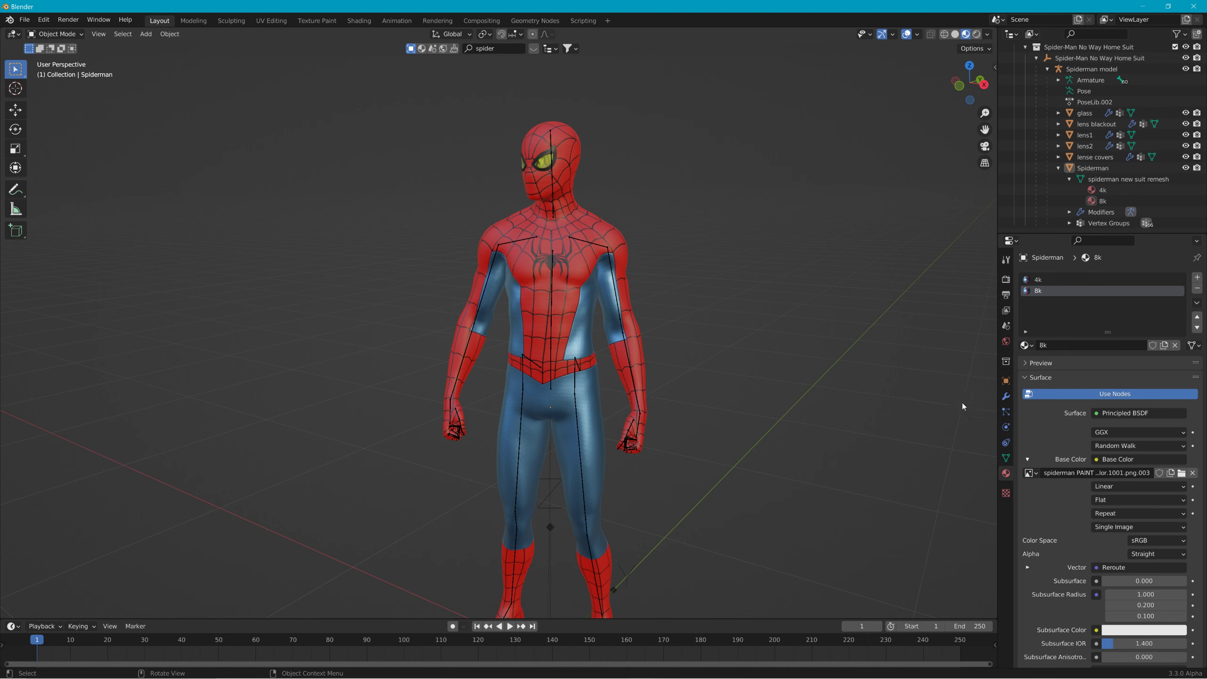
pyautogui.click(1143, 6)
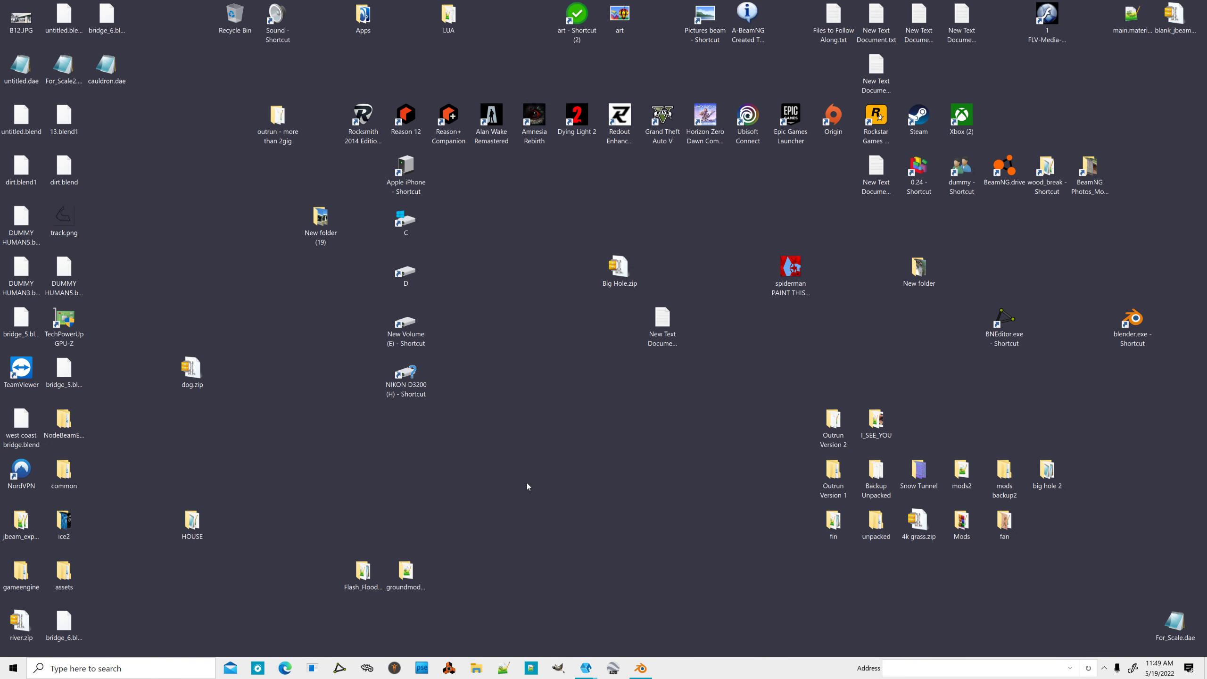
pyautogui.doubleClick(791, 271)
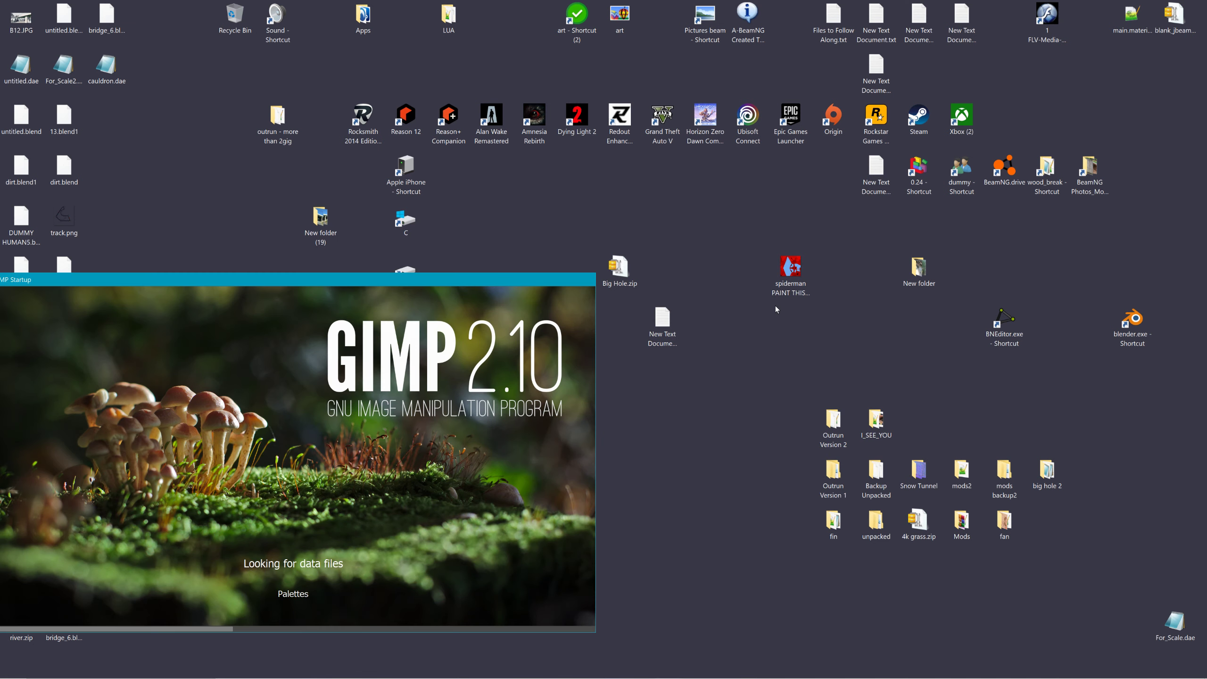
pyautogui.moveTo(789, 274)
pyautogui.mouseDown()
pyautogui.moveTo(803, 464)
pyautogui.moveTo(772, 539)
pyautogui.moveTo(786, 567)
pyautogui.moveTo(521, 389)
pyautogui.mouseUp()
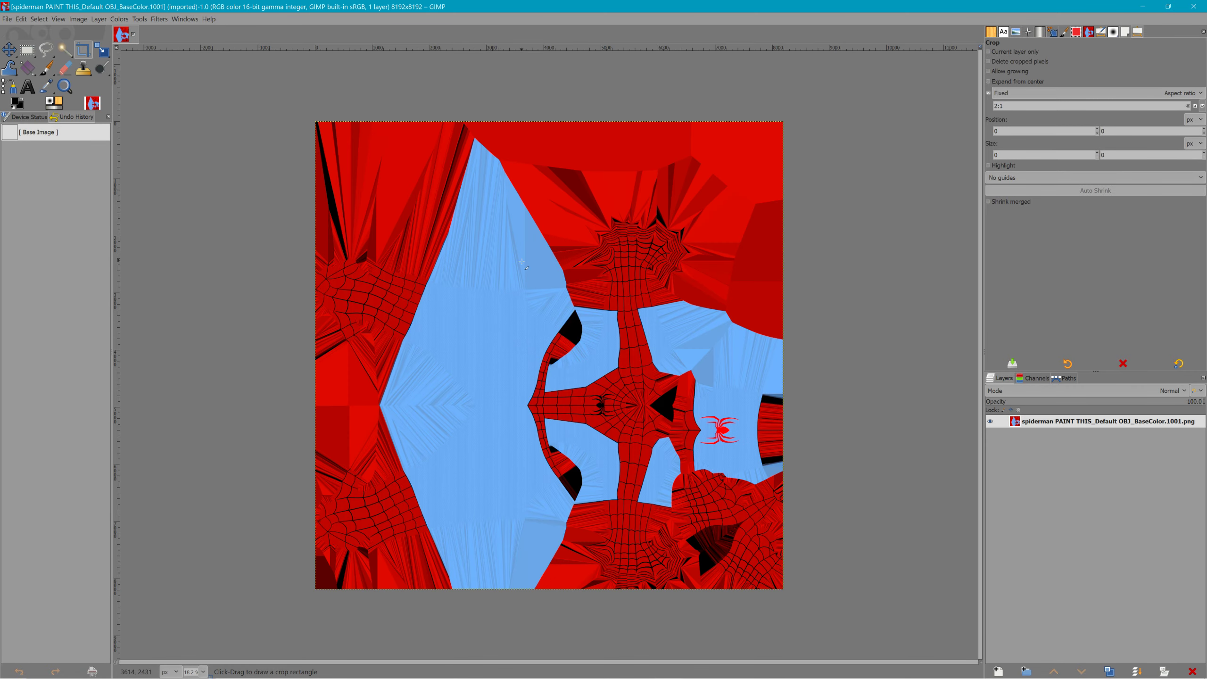
# Examine the web pattern detail of the Spider-Man base color texture up close and return to an overview of it.
pyautogui.keyDown('ctrl'); pyautogui.scroll(9, 604, 232); pyautogui.keyUp('ctrl')
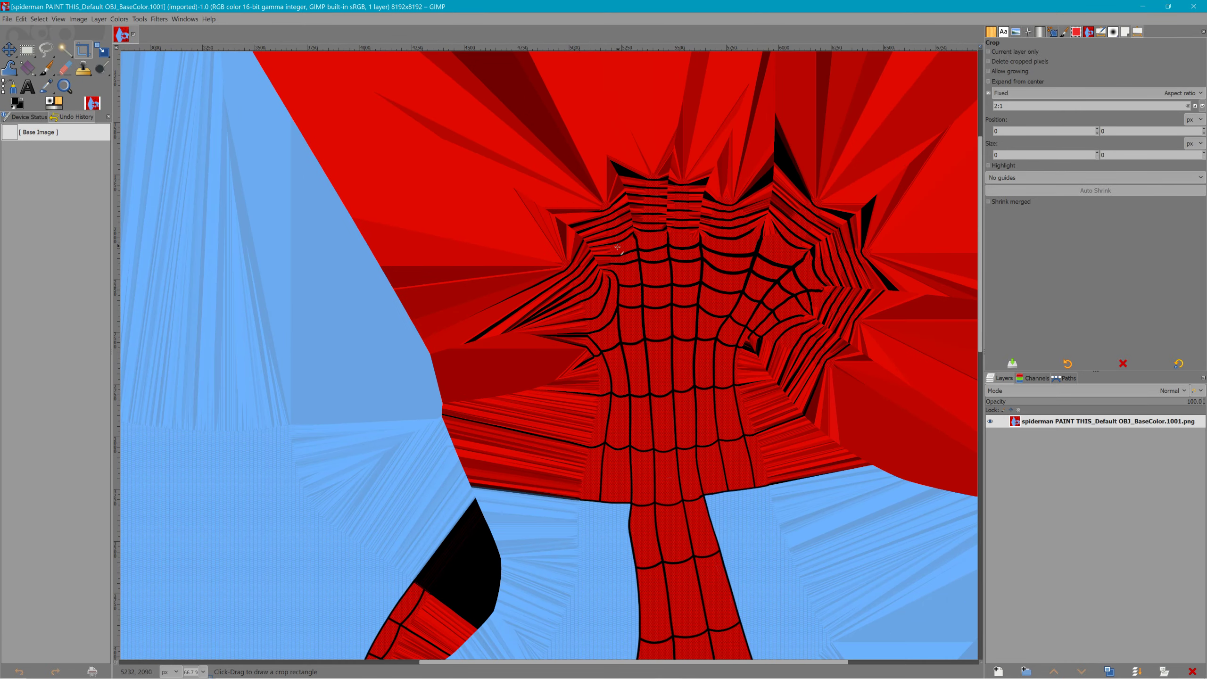
pyautogui.keyDown('ctrl'); pyautogui.scroll(-4, 616, 248); pyautogui.keyUp('ctrl')
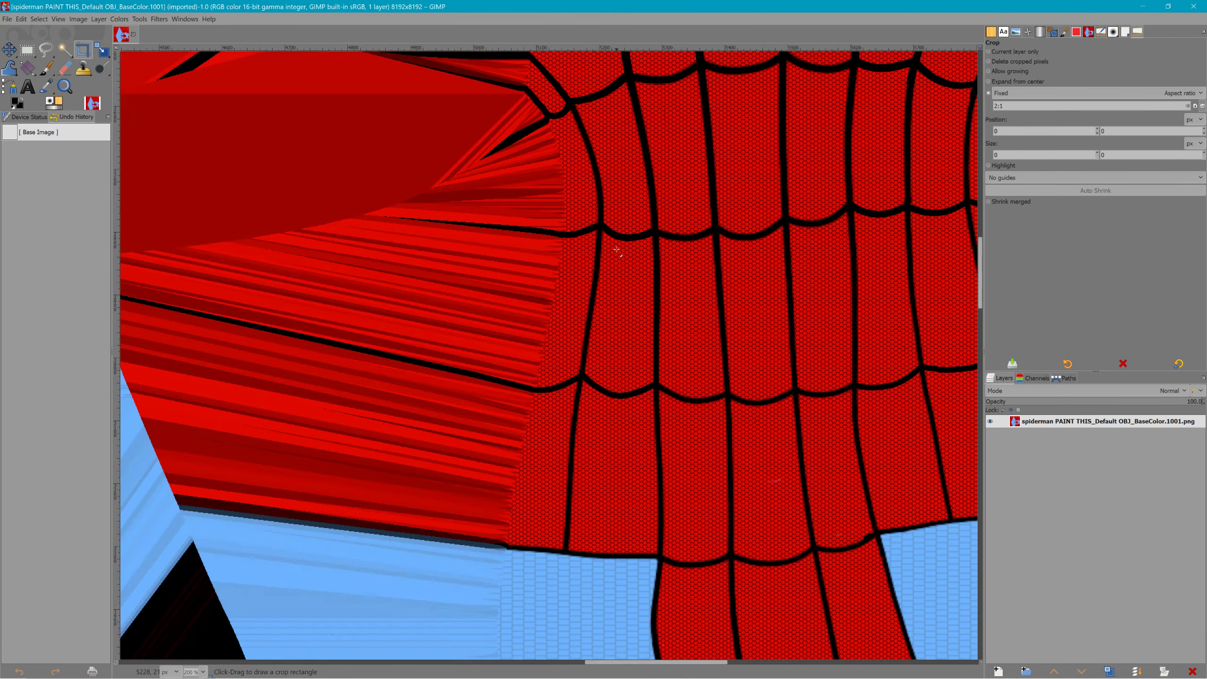
pyautogui.keyDown('ctrl'); pyautogui.scroll(-4, 616, 248); pyautogui.keyUp('ctrl')
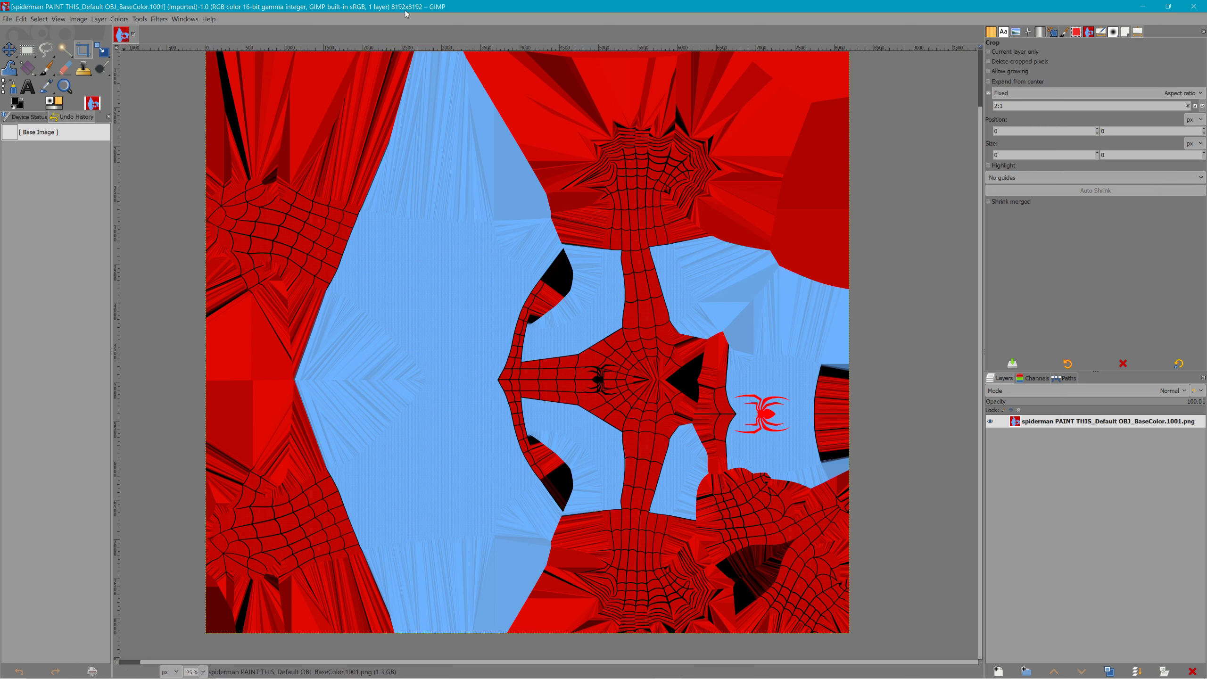
# Try scaling the Spider-Man base color texture down to 2048 × 2048 px with cubic interpolation.
pyautogui.click(77, 18)
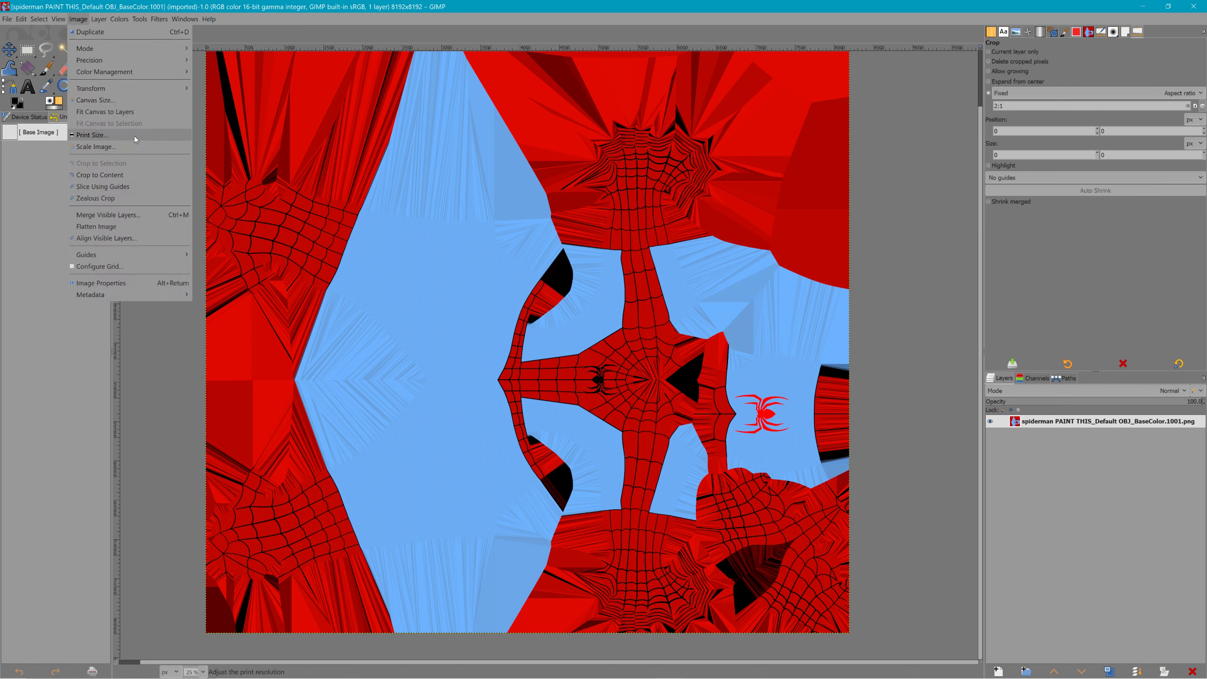
pyautogui.click(114, 147)
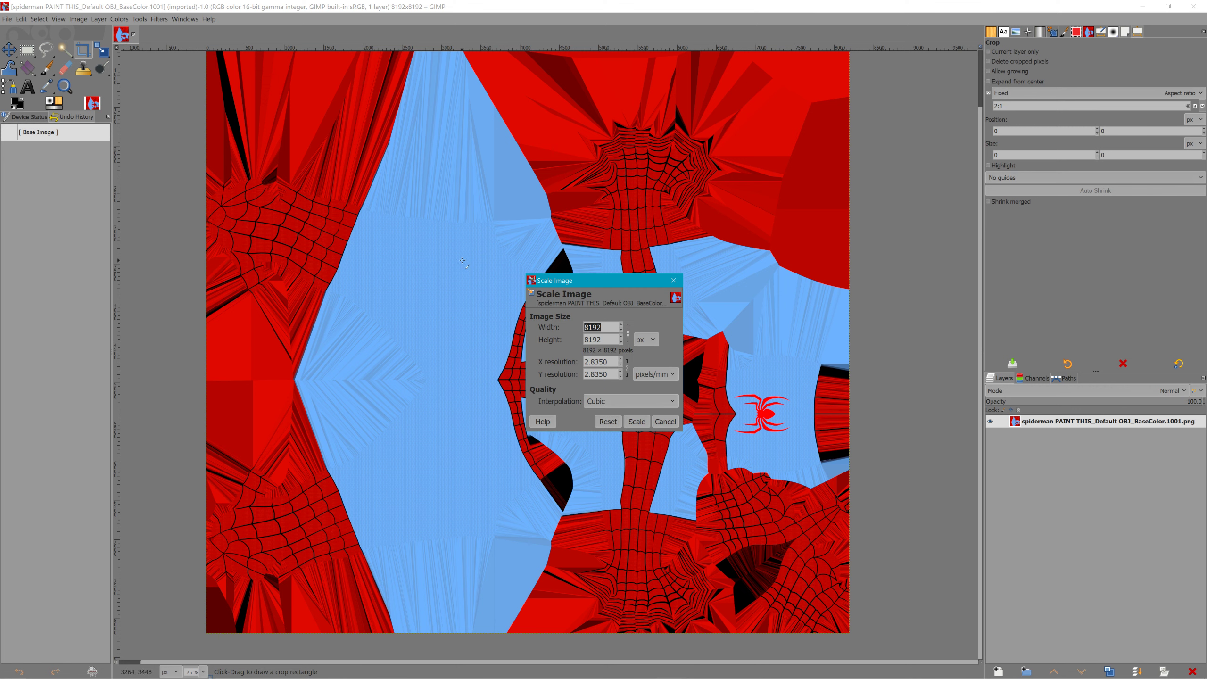
pyautogui.write('2048')
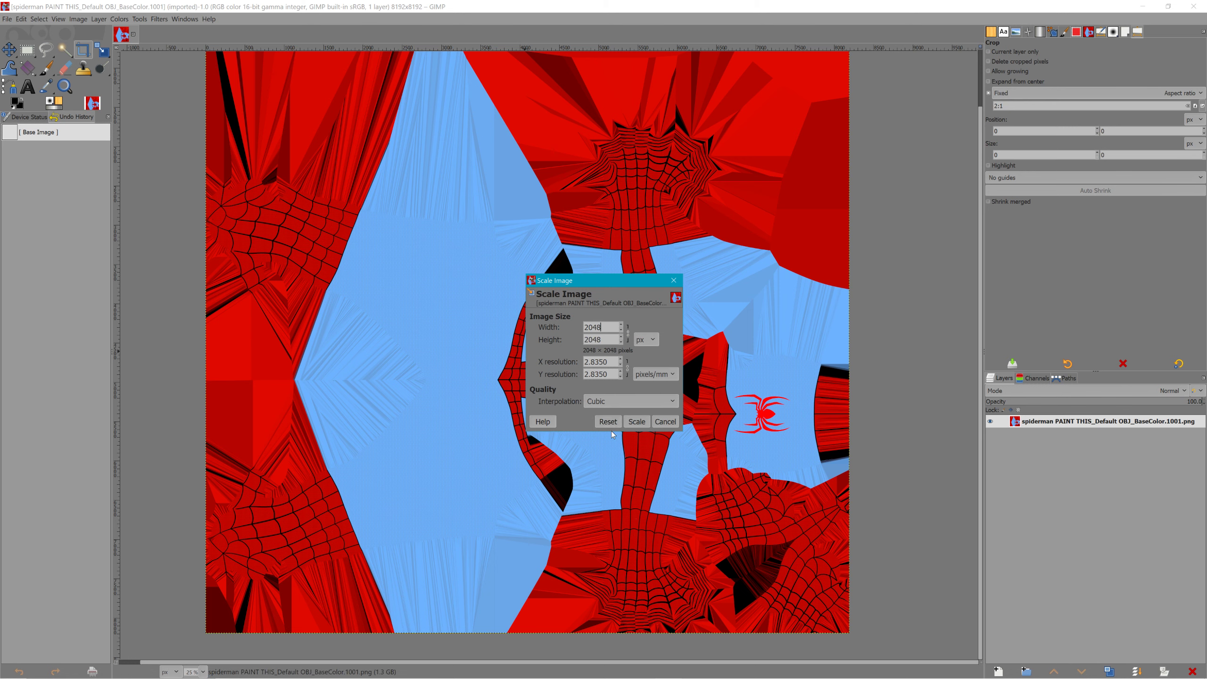
pyautogui.click(636, 421)
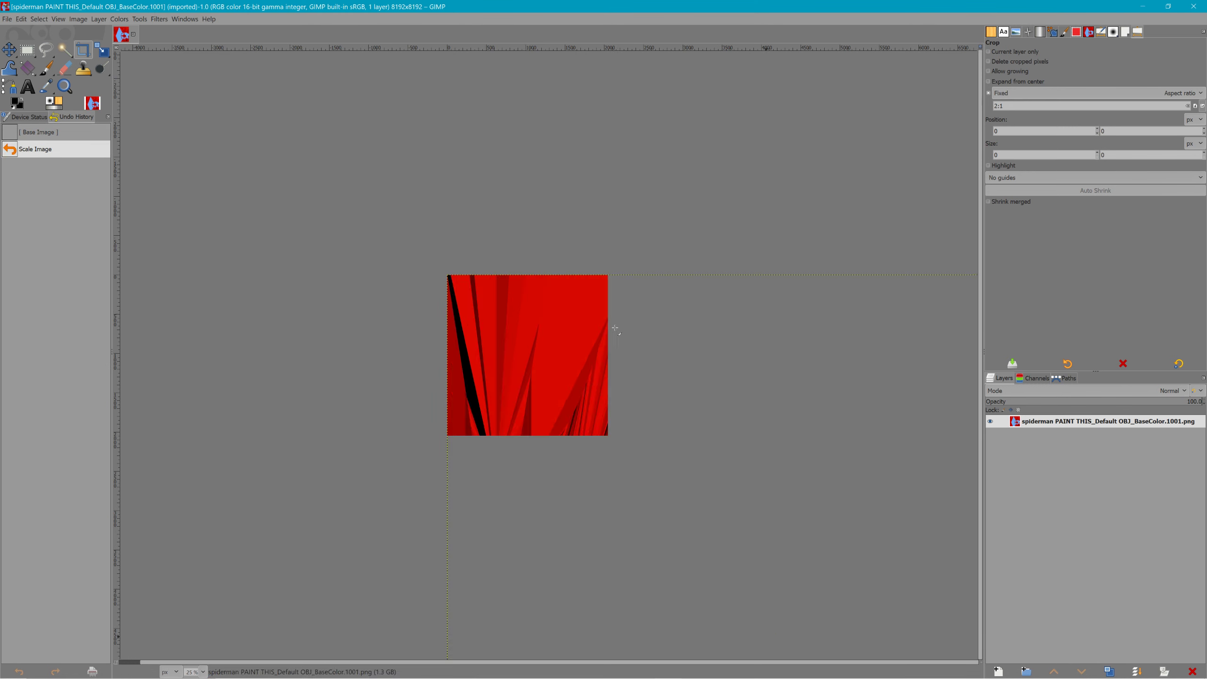
# Examine the web pattern of the downscaled texture up close, and undo the scaling.
pyautogui.keyDown('ctrl'); pyautogui.scroll(3, 581, 321); pyautogui.keyUp('ctrl')
pyautogui.keyDown('ctrl'); pyautogui.scroll(3, 575, 323); pyautogui.keyUp('ctrl')
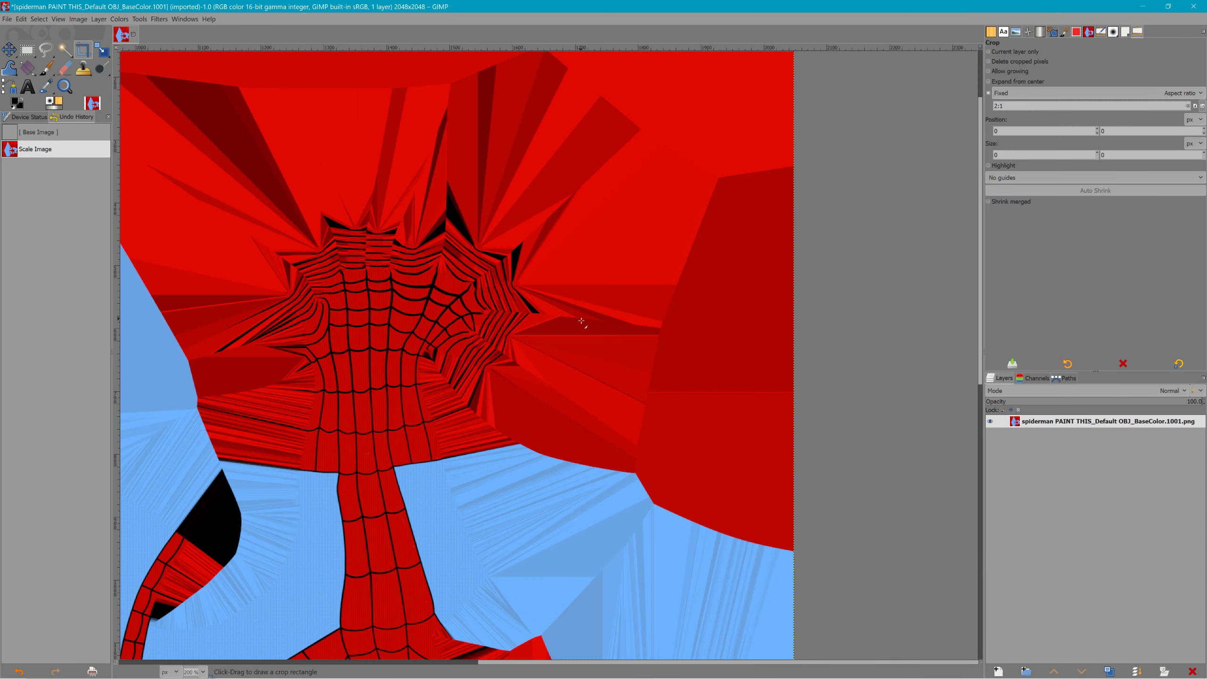
pyautogui.keyDown('ctrl'); pyautogui.scroll(2, 539, 358); pyautogui.keyUp('ctrl')
pyautogui.keyDown('ctrl'); pyautogui.scroll(-1, 402, 413); pyautogui.keyUp('ctrl')
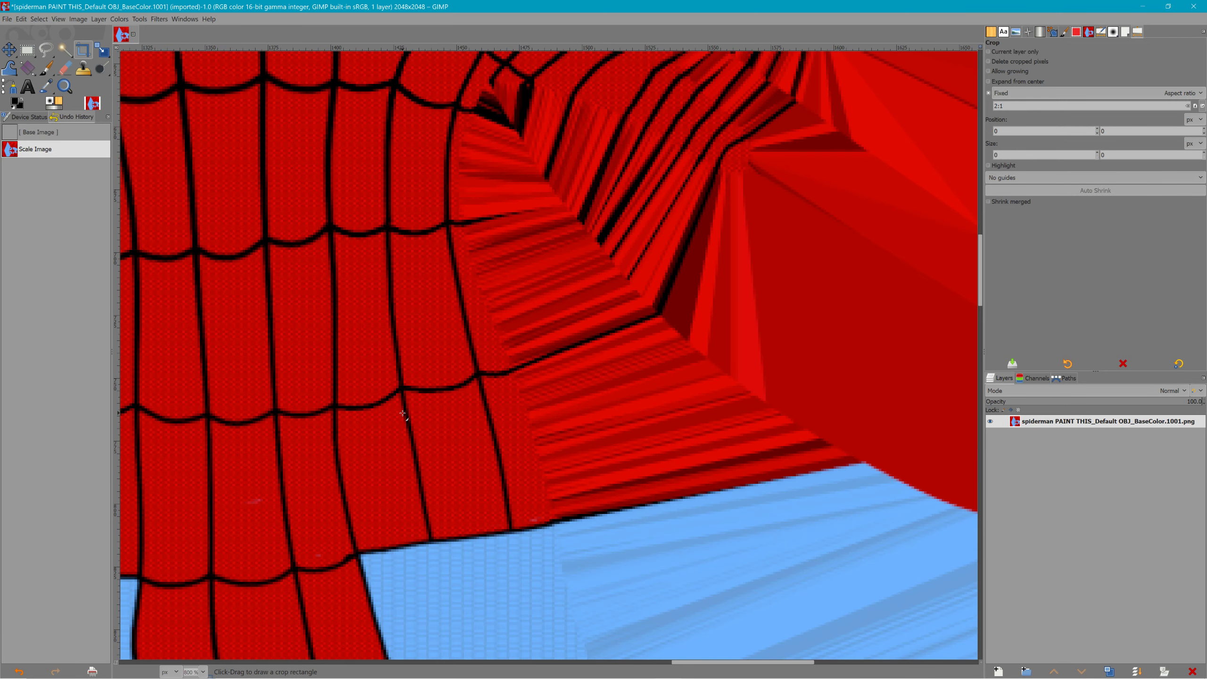
pyautogui.keyDown('ctrl'); pyautogui.scroll(-2, 373, 325); pyautogui.keyUp('ctrl')
pyautogui.keyDown('ctrl'); pyautogui.scroll(-1, 373, 323); pyautogui.keyUp('ctrl')
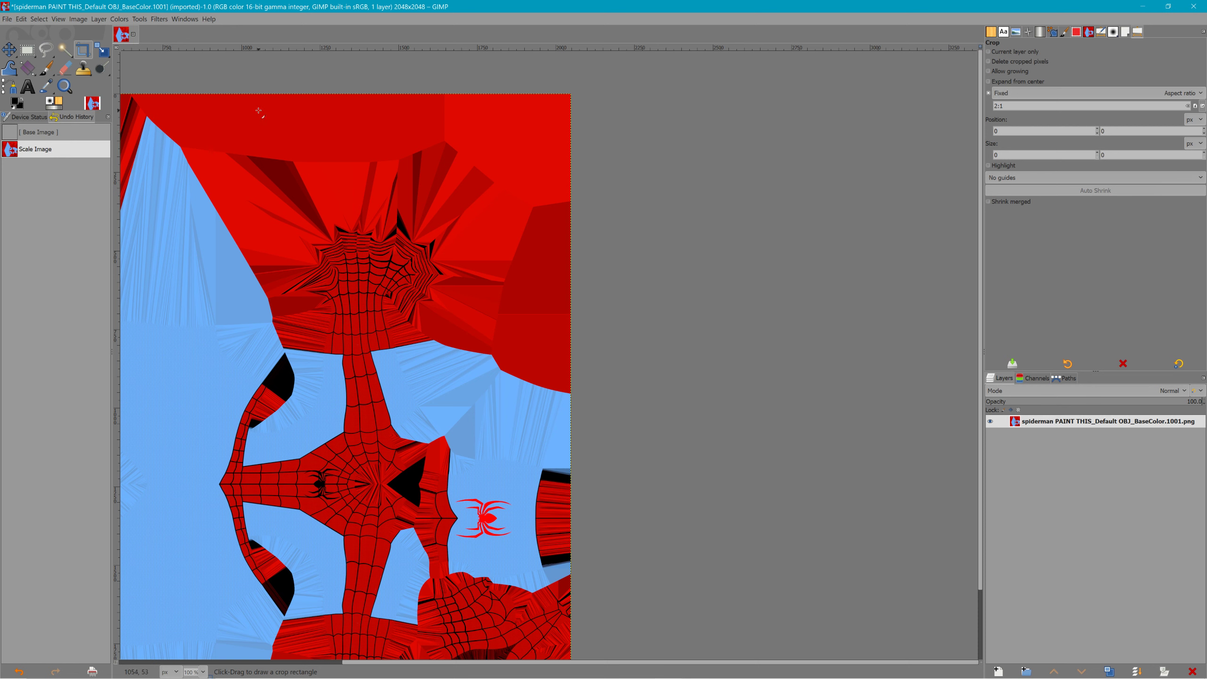
pyautogui.hotkey('ctrl', 'z')
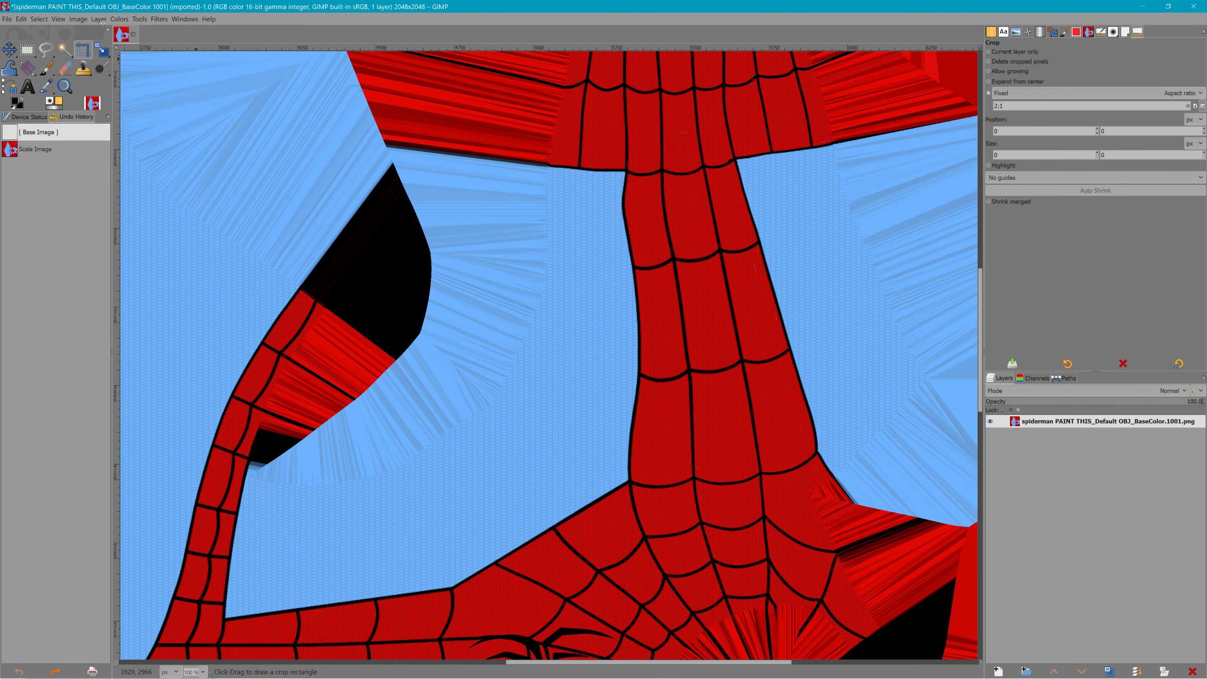
# Scale the base color texture image to 4096 × 4096 px.
pyautogui.click(77, 19)
pyautogui.click(76, 20)
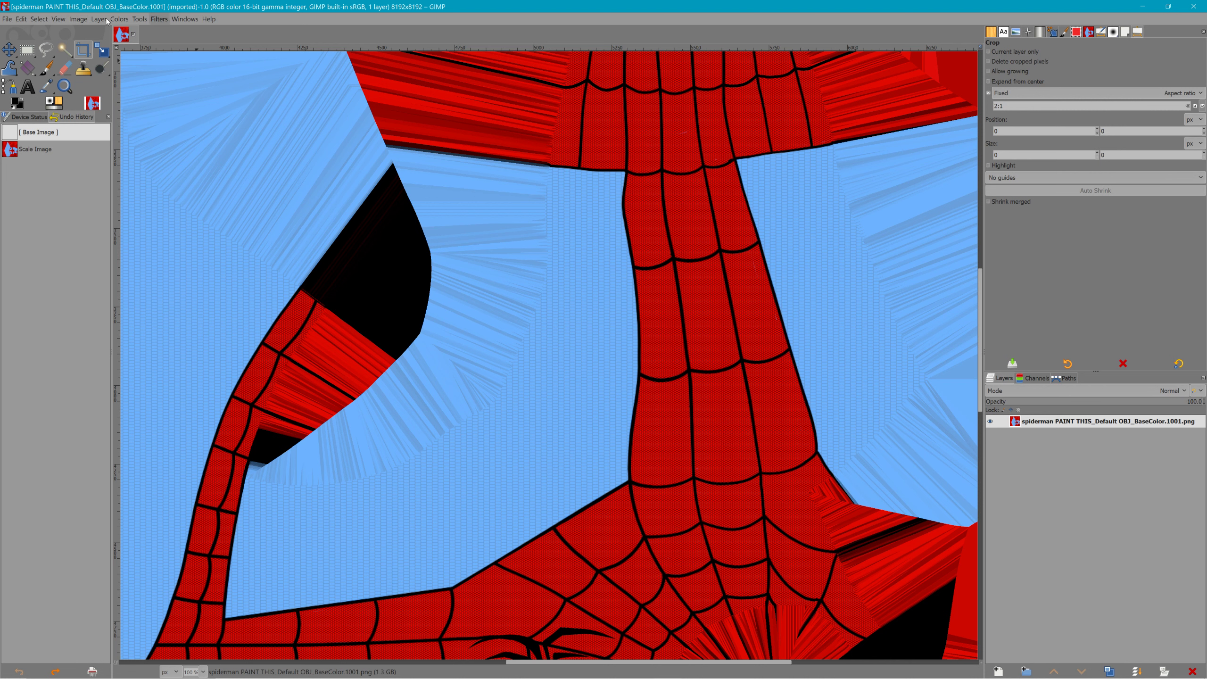
pyautogui.click(74, 20)
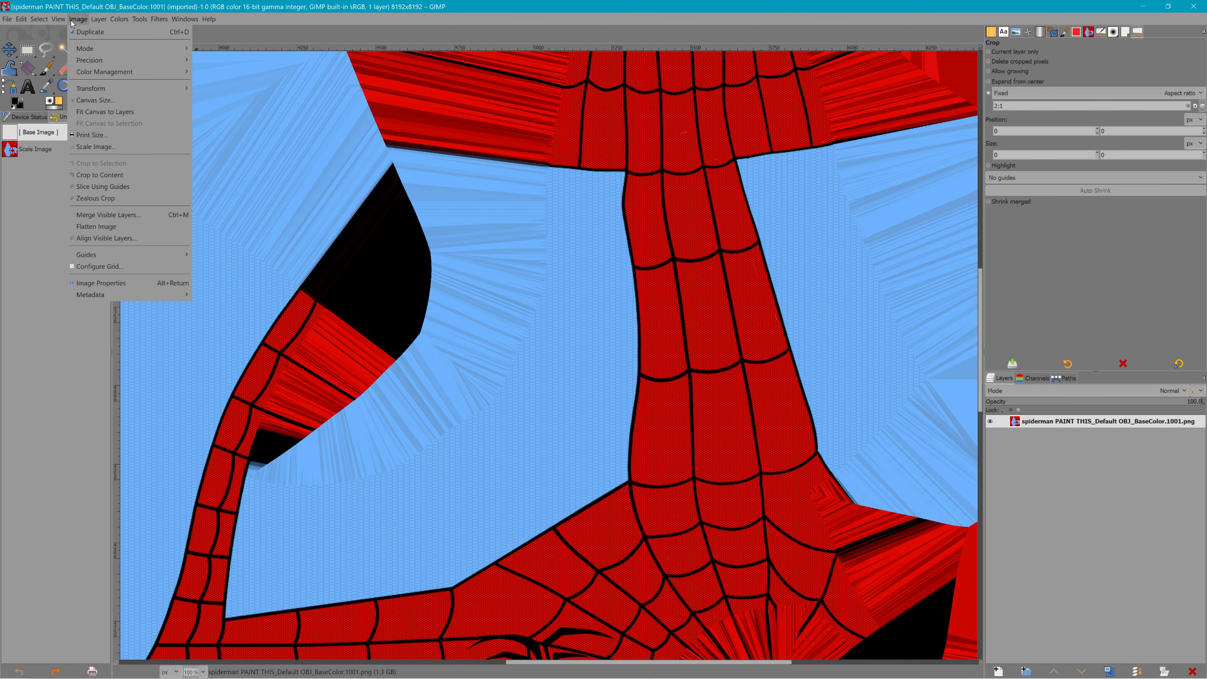
pyautogui.click(124, 145)
pyautogui.write('4096')
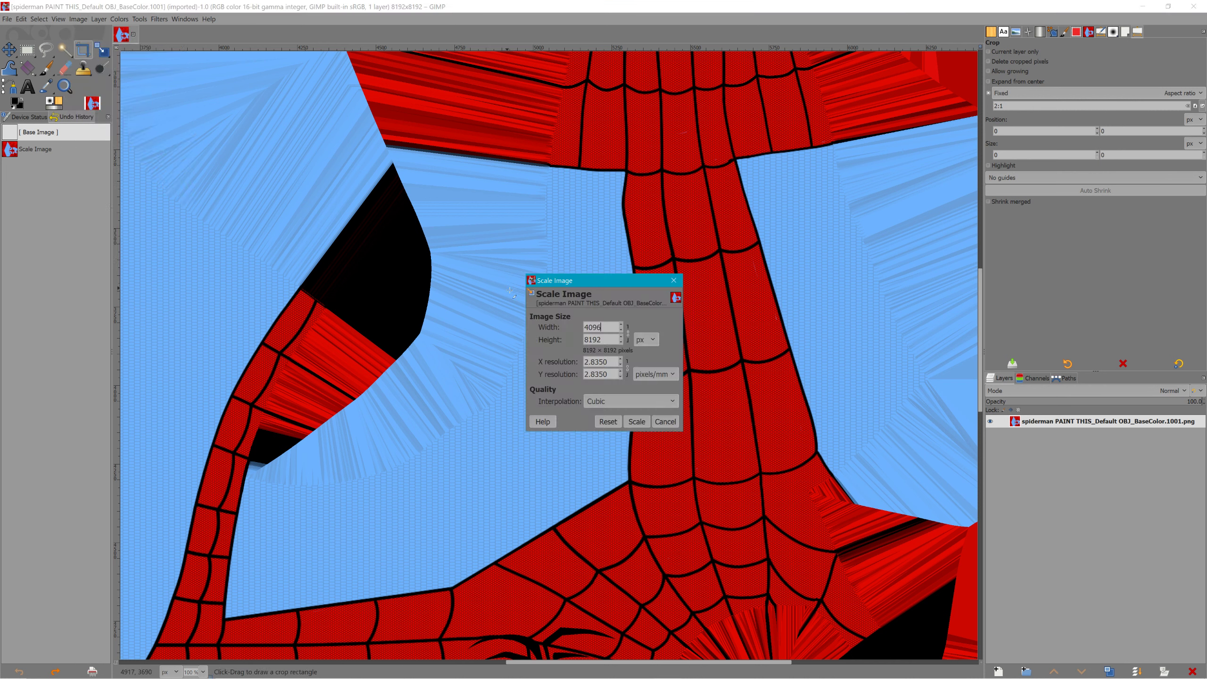
pyautogui.press('Tab')
pyautogui.click(637, 421)
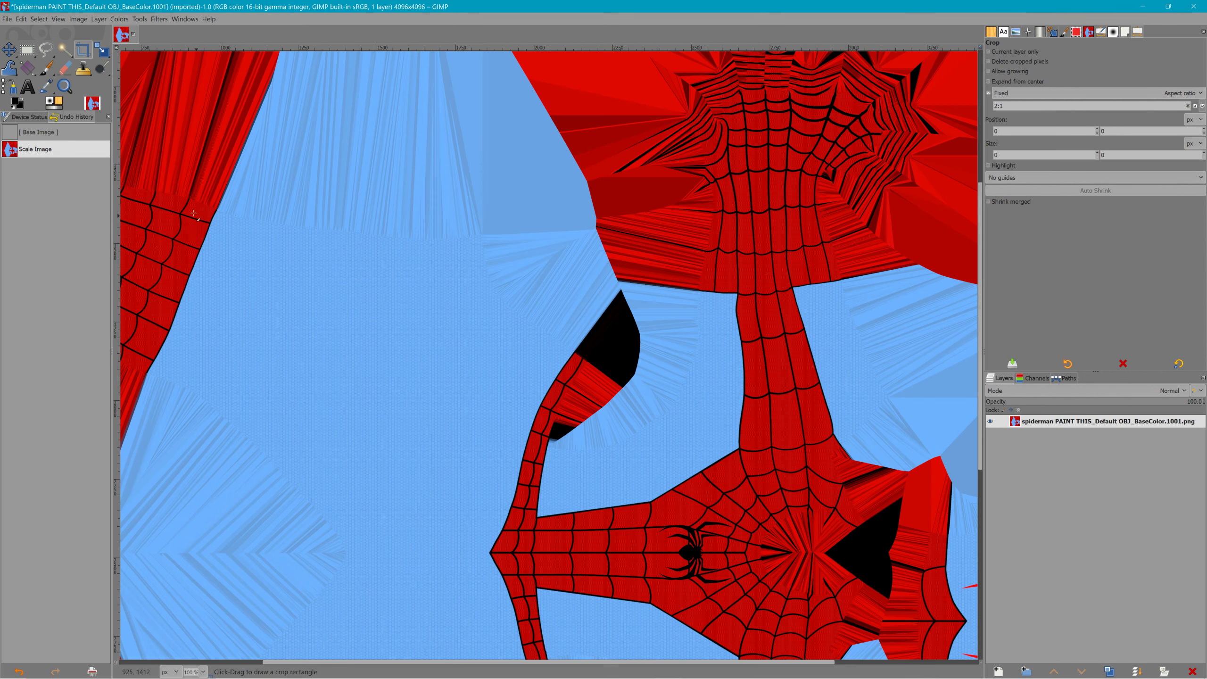
# Start exporting the texture to the Desktop folder as spiderman.dds.
pyautogui.click(7, 19)
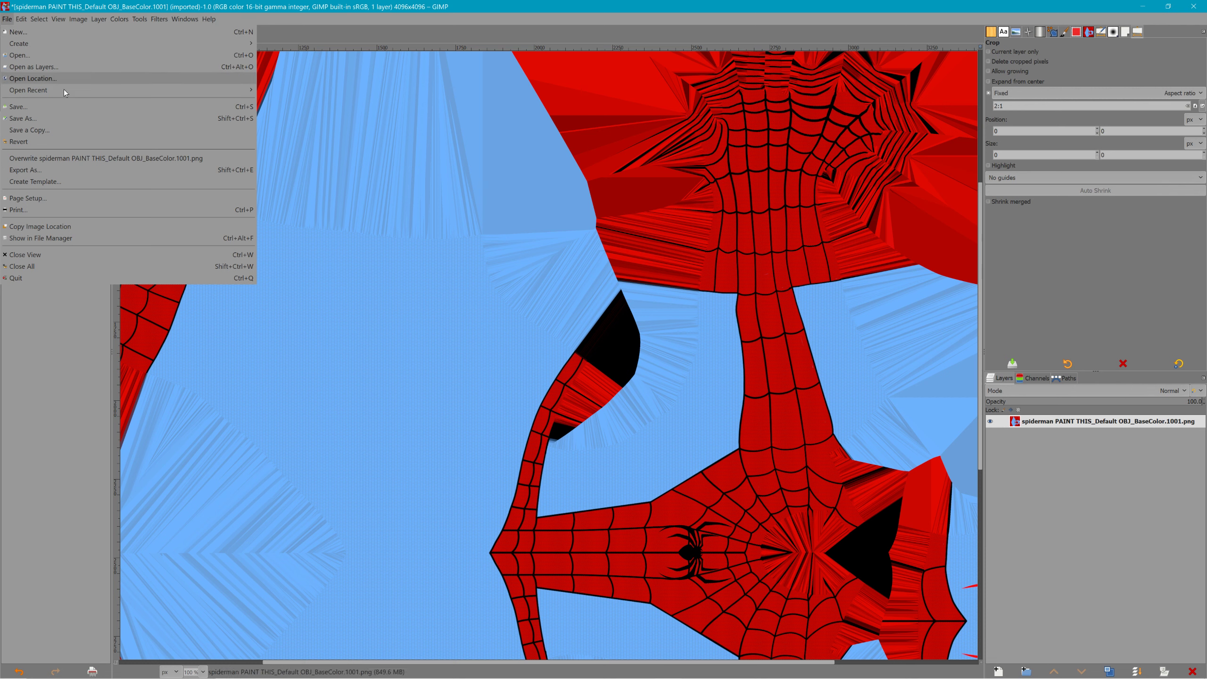
pyautogui.click(59, 169)
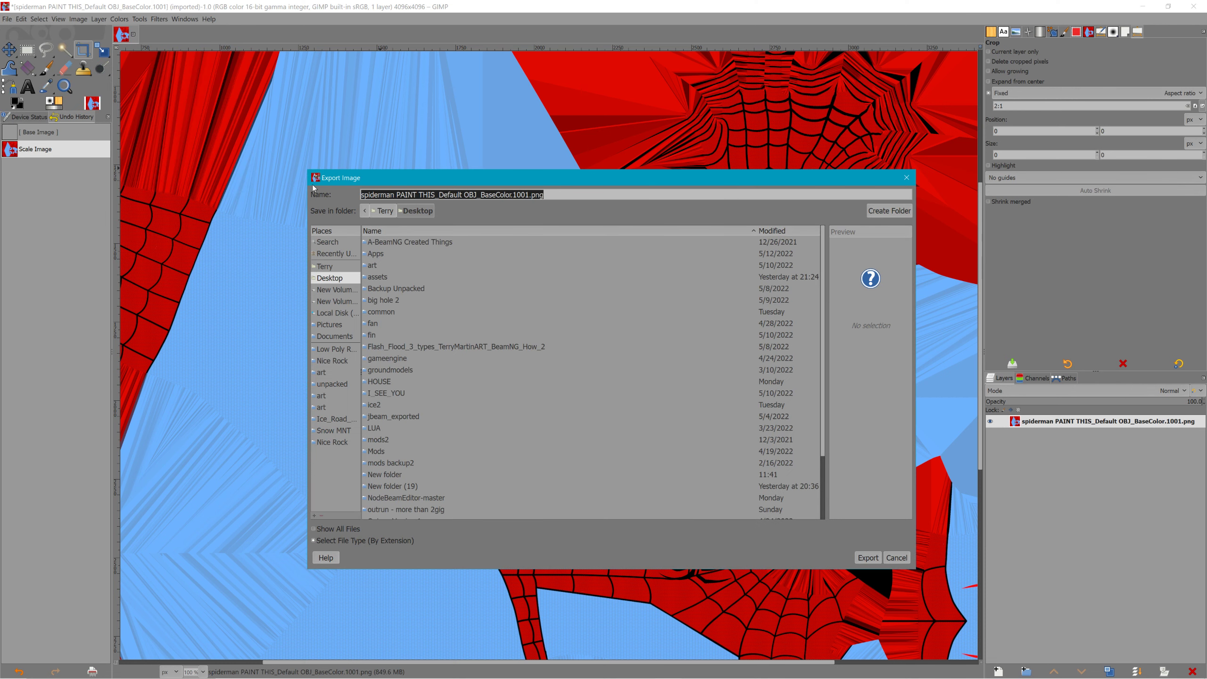
pyautogui.write('spider')
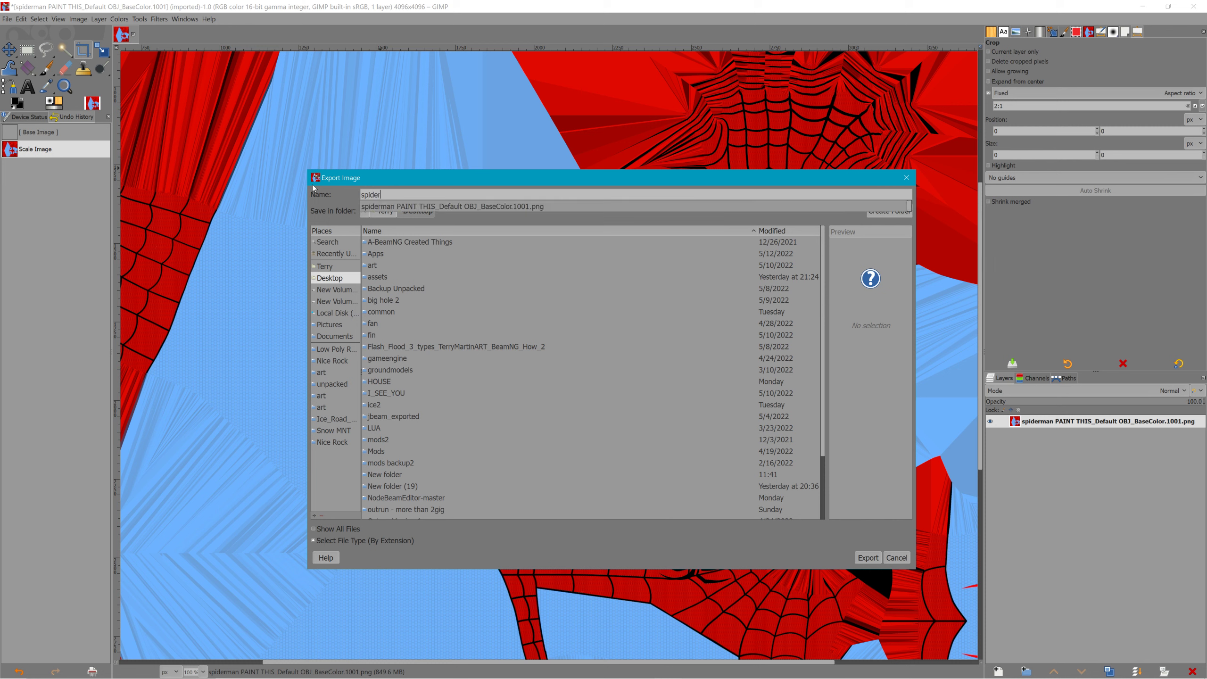
pyautogui.write('man.dds')
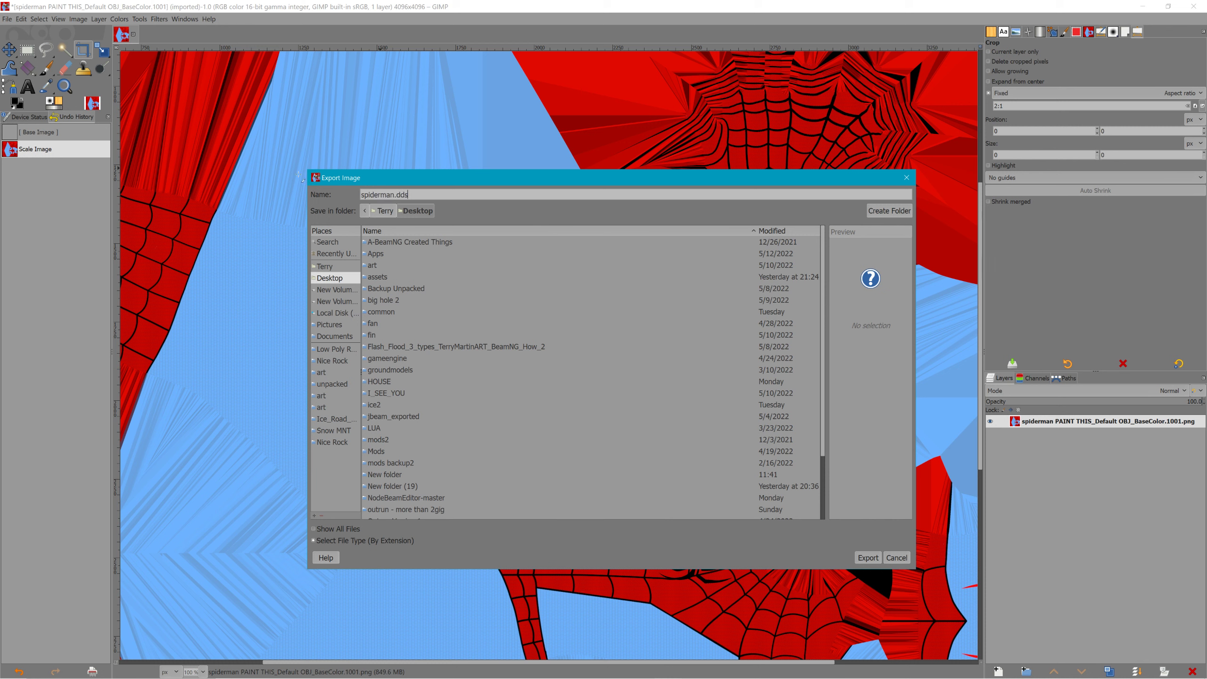
pyautogui.click(866, 558)
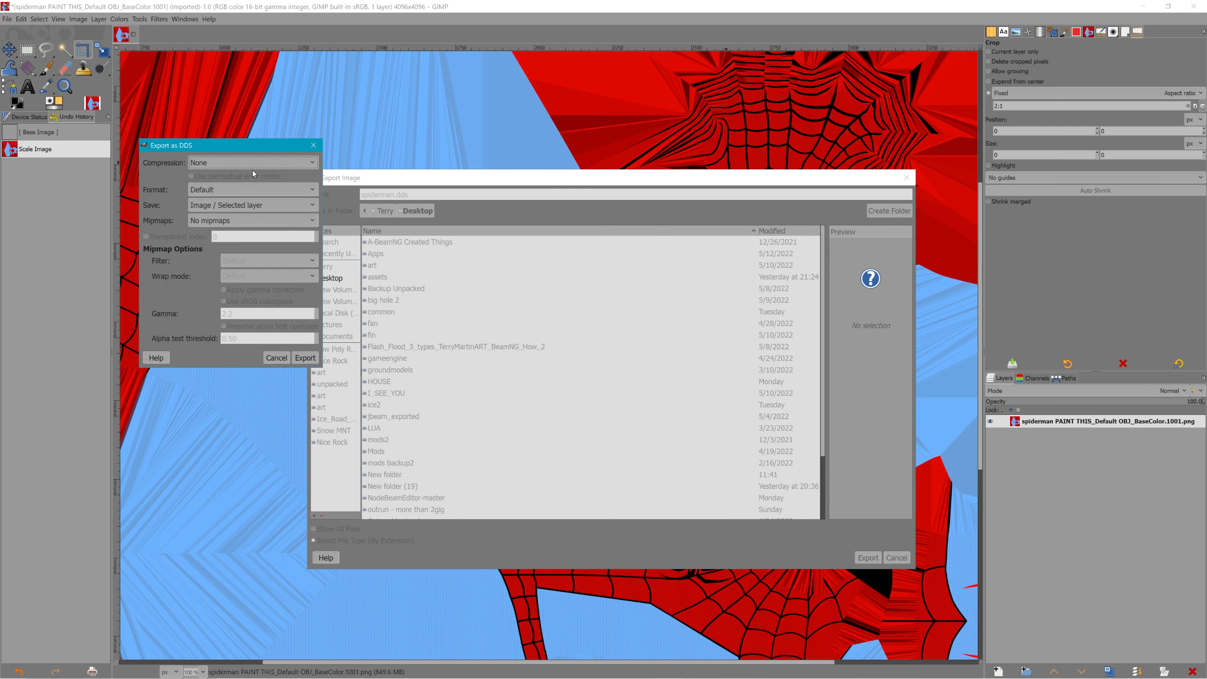
# Set the DDS compression to BC1 / DXT1, enable Generate mipmaps, and complete the export.
pyautogui.click(252, 163)
pyautogui.click(208, 187)
pyautogui.click(266, 220)
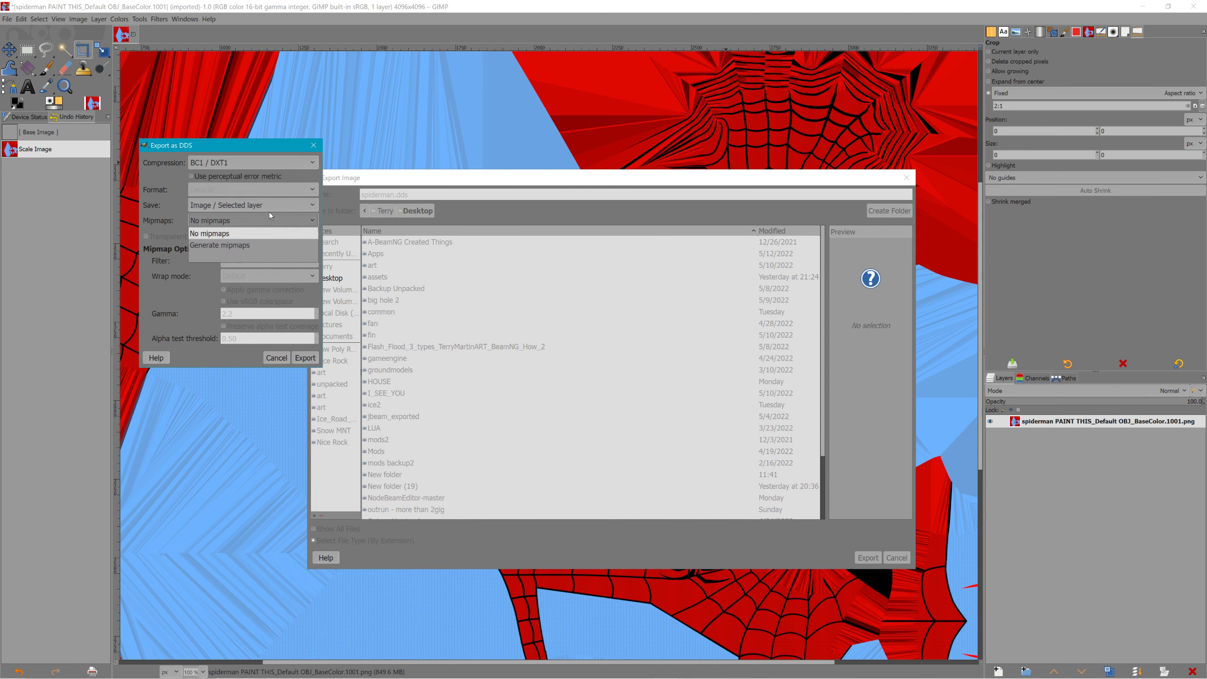
pyautogui.click(247, 245)
pyautogui.click(305, 357)
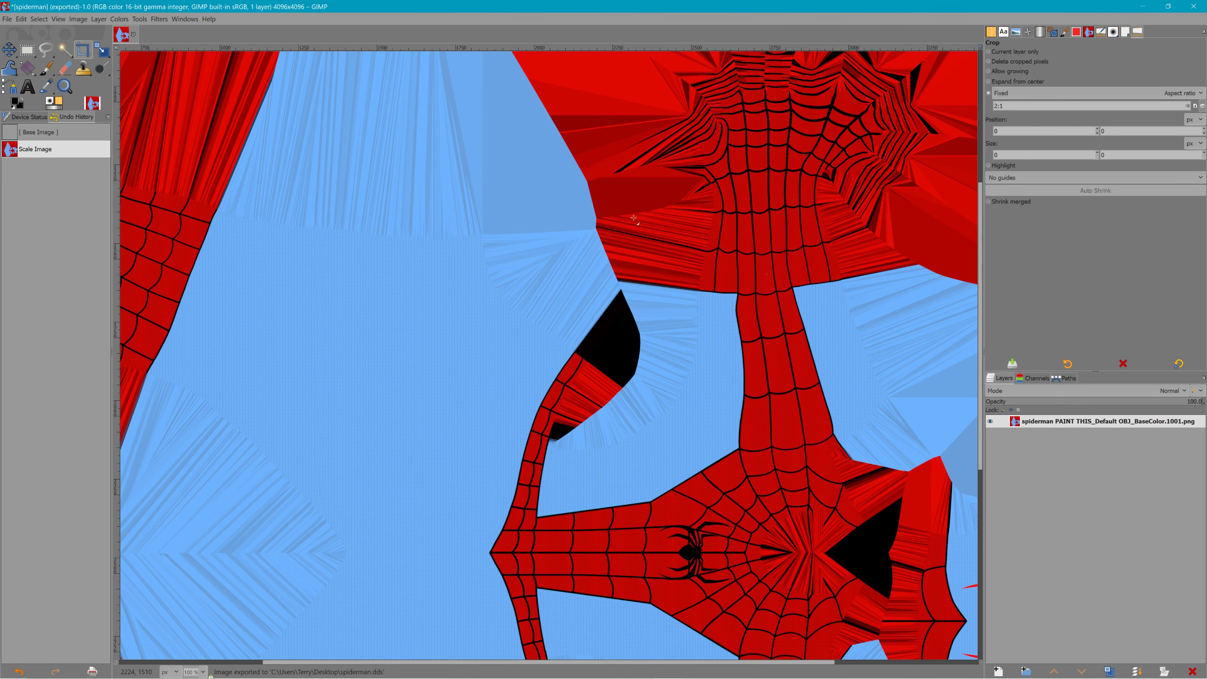
# Switch to Blender, unlink the 8k material's base color image and remove the 8k material slot, keeping the 4k slot on the Spiderman mesh.
pyautogui.click(1142, 6)
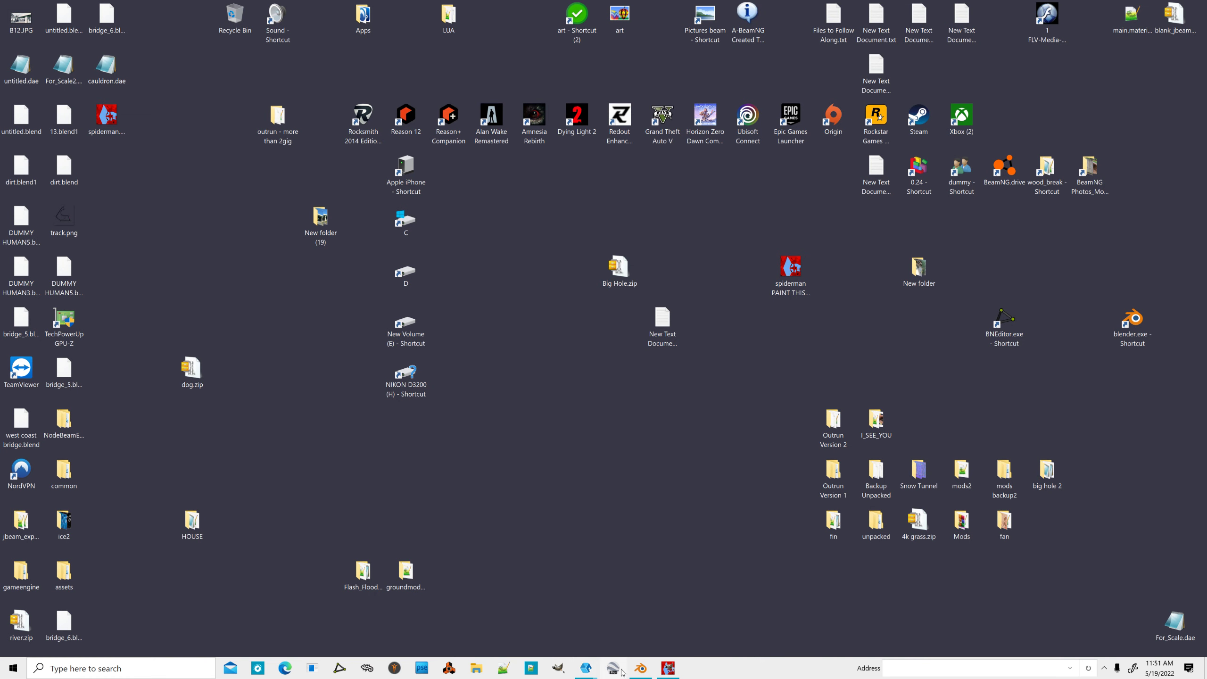
pyautogui.click(642, 669)
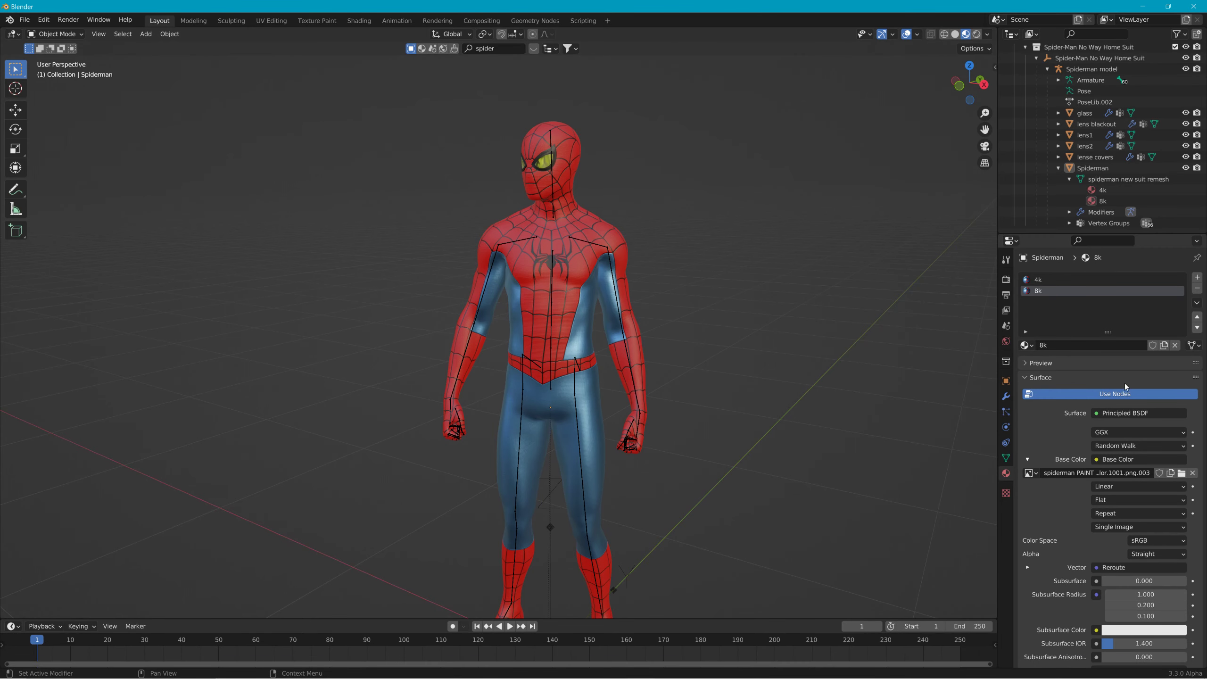
pyautogui.click(1192, 473)
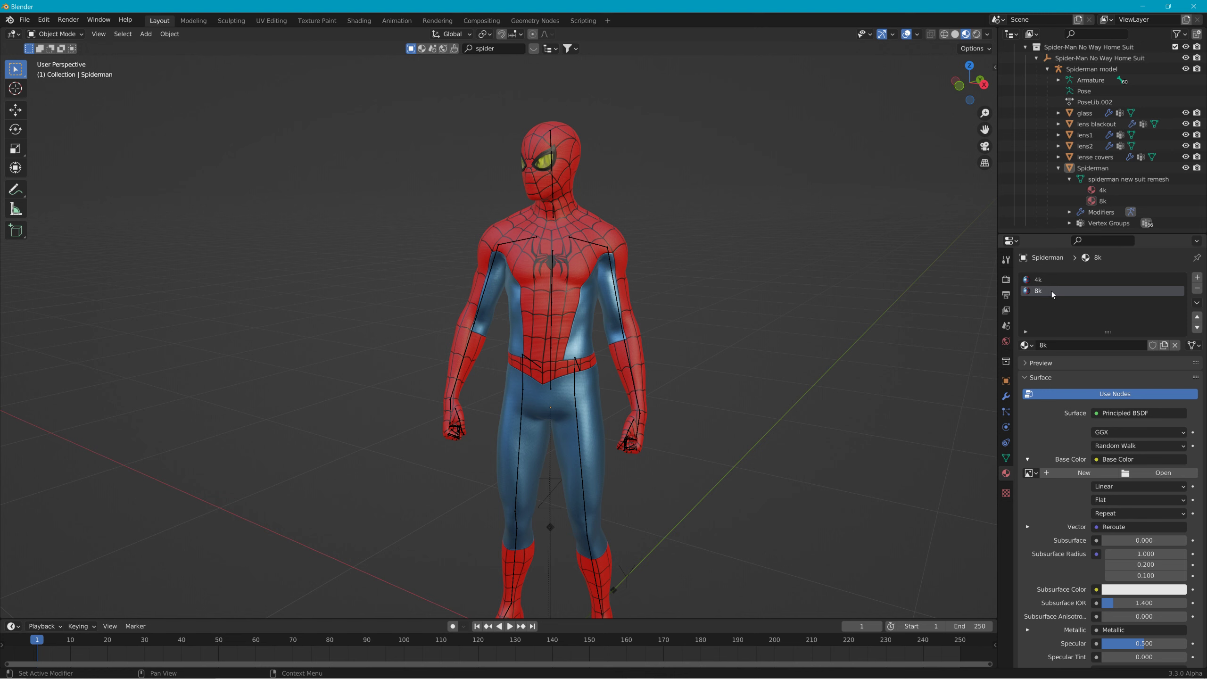
pyautogui.click(1197, 288)
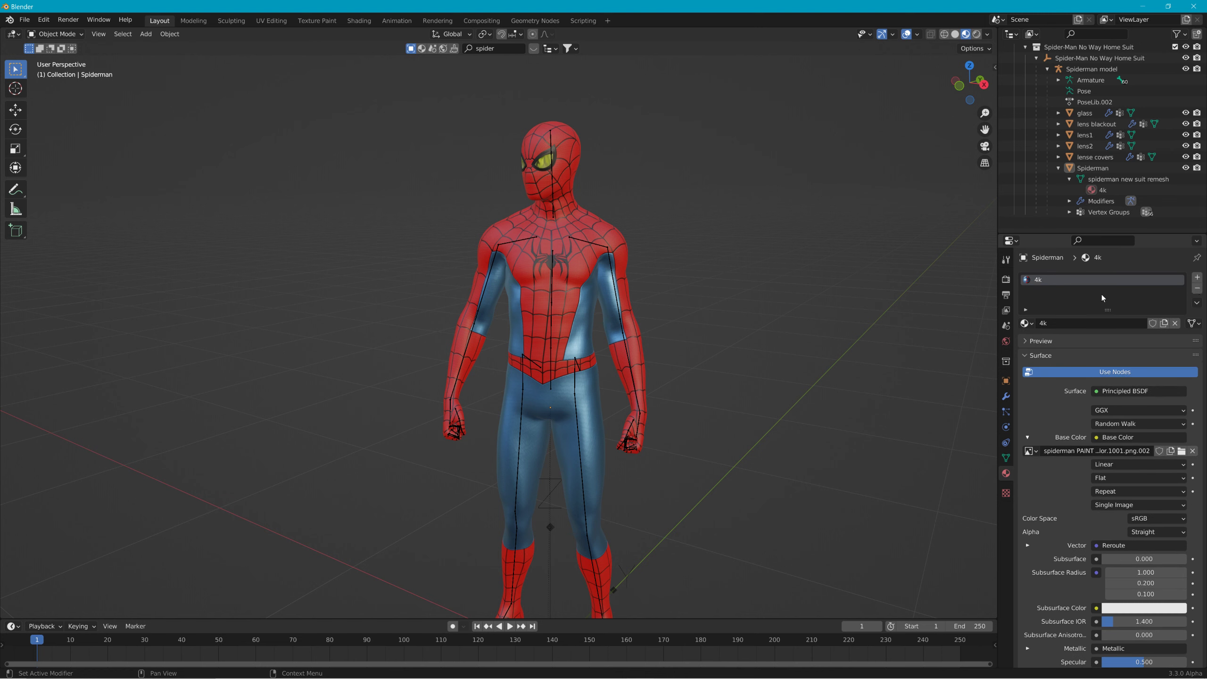
pyautogui.click(1197, 289)
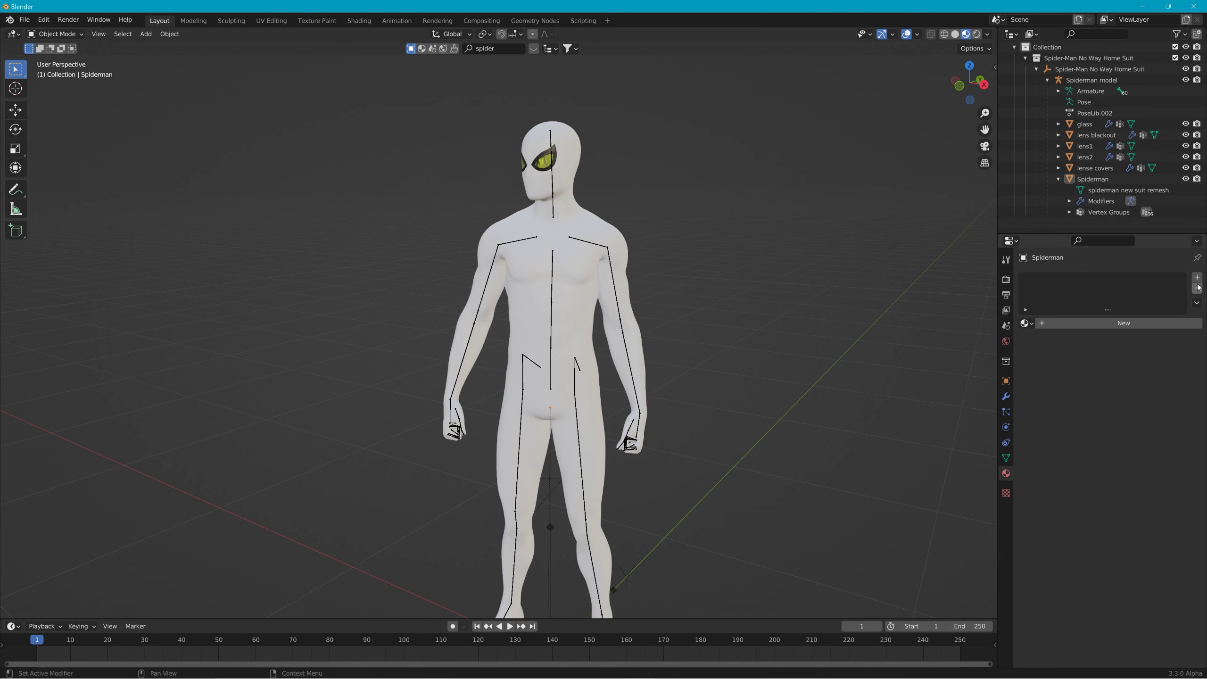
pyautogui.hotkey('ctrl', 'z')
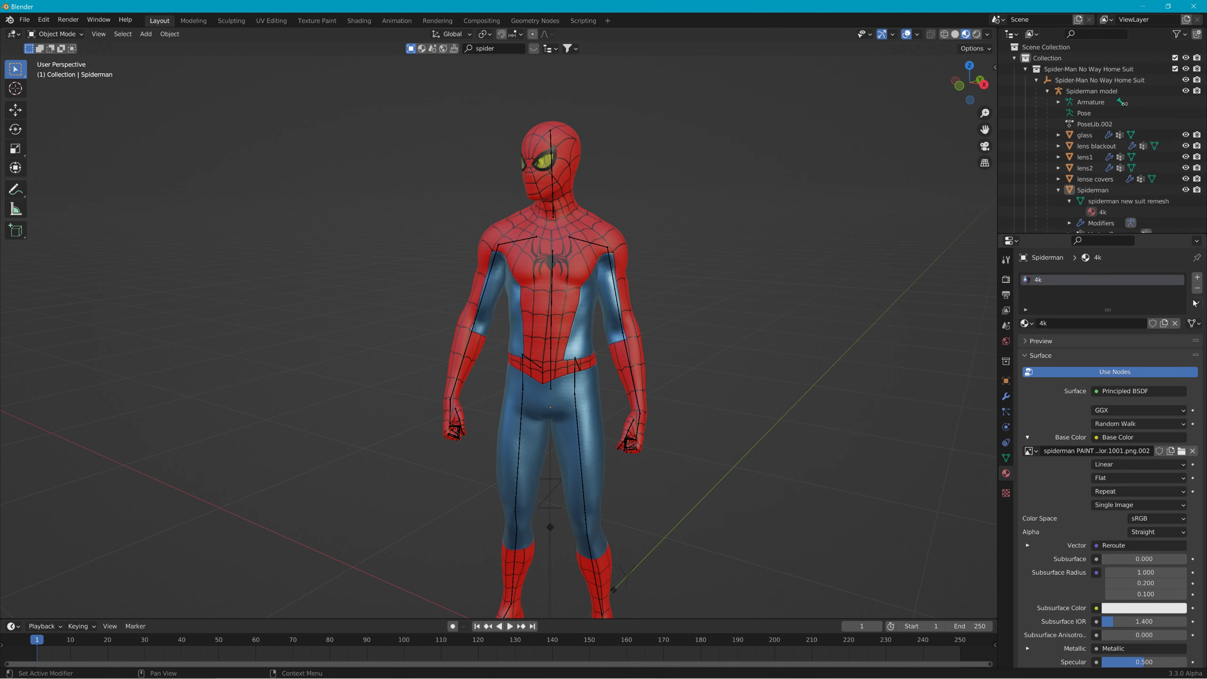
# Replace the 4k material's base color image with spiderman.dds from the Desktop folder.
pyautogui.click(1191, 451)
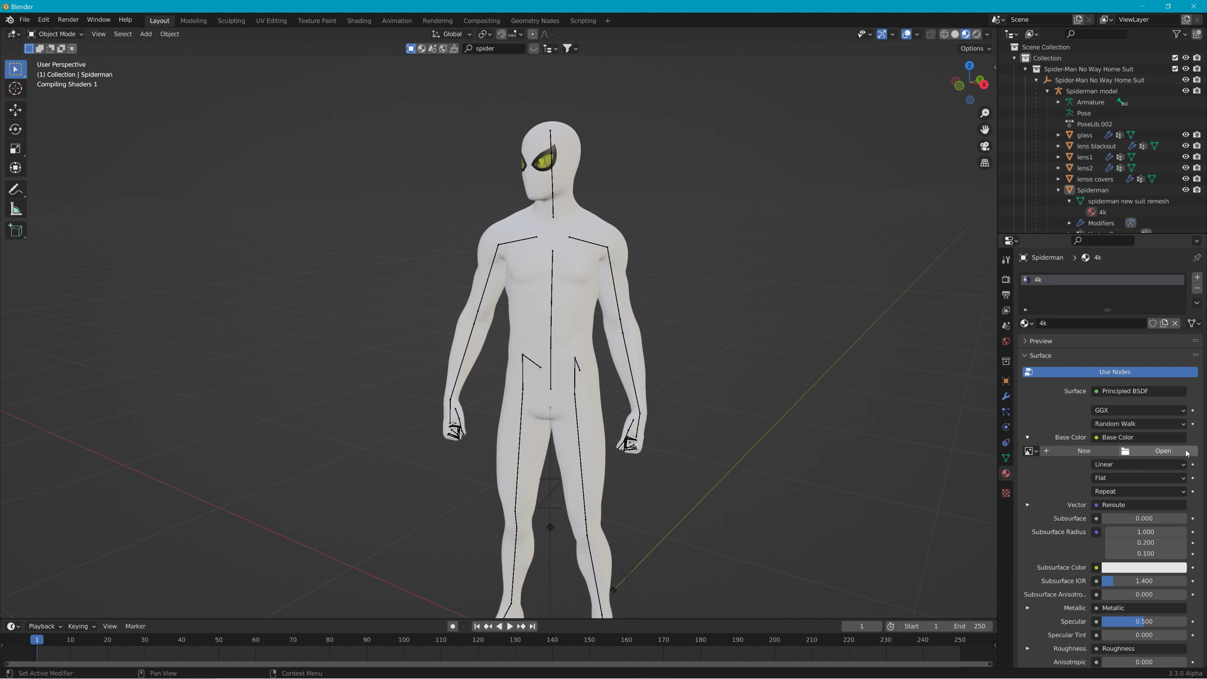
pyautogui.click(1161, 451)
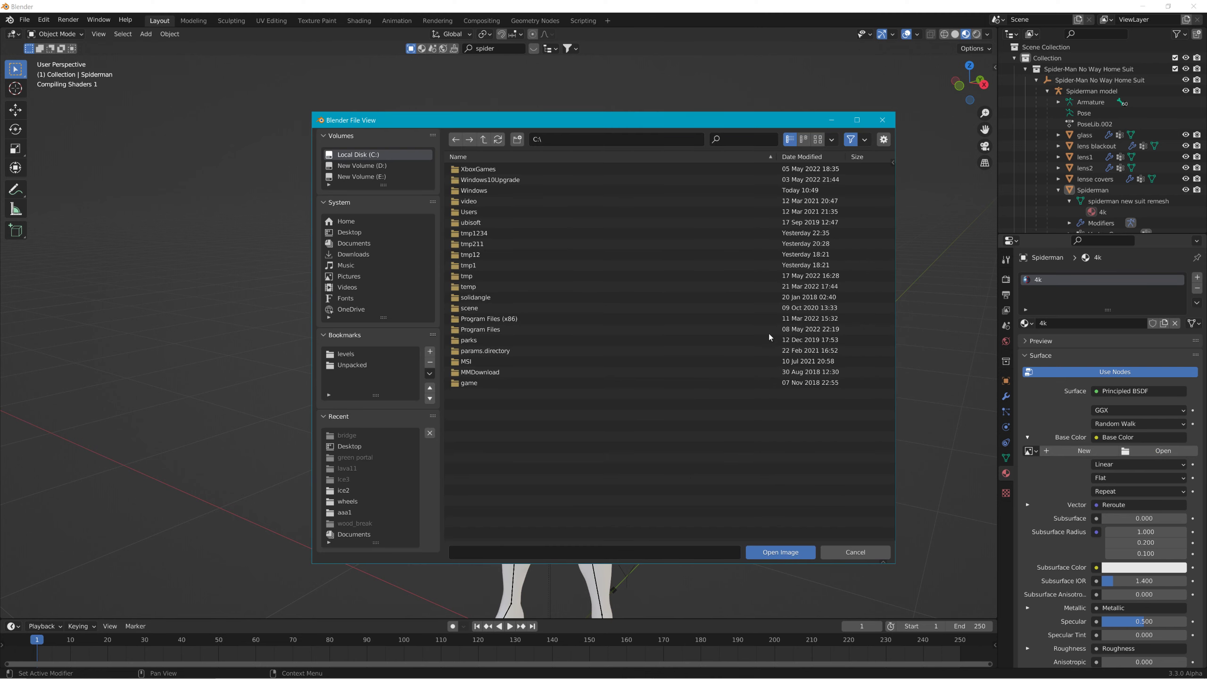
pyautogui.click(361, 447)
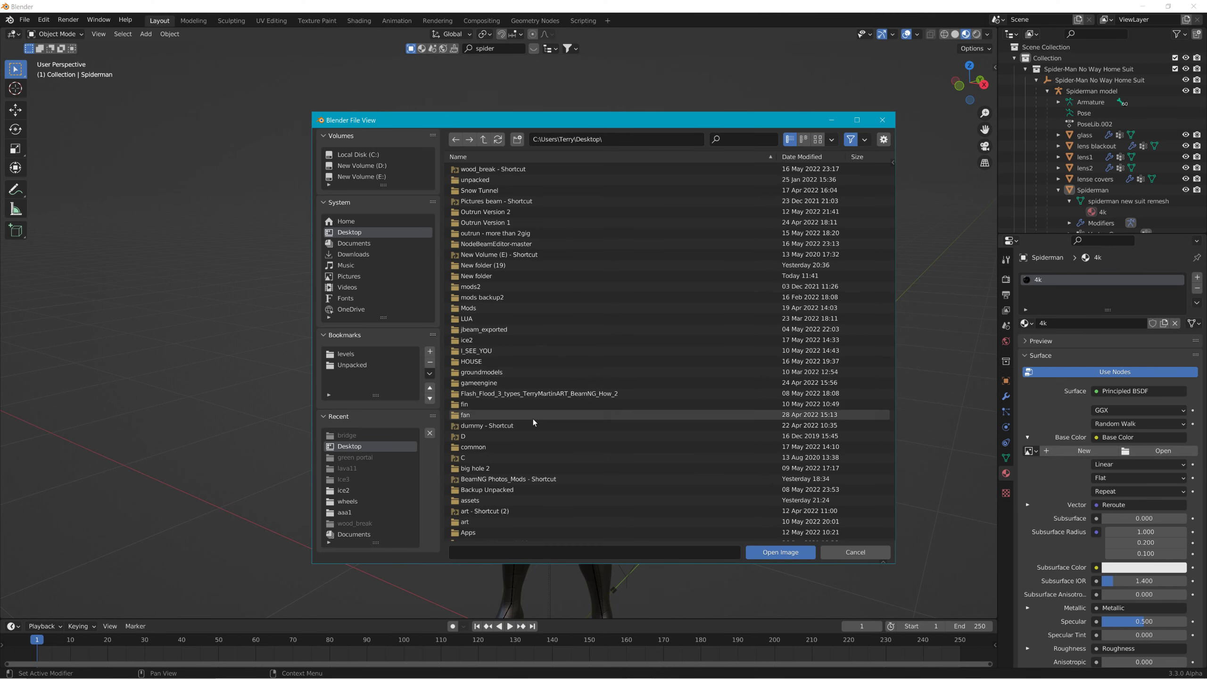
pyautogui.scroll(-3, 546, 428)
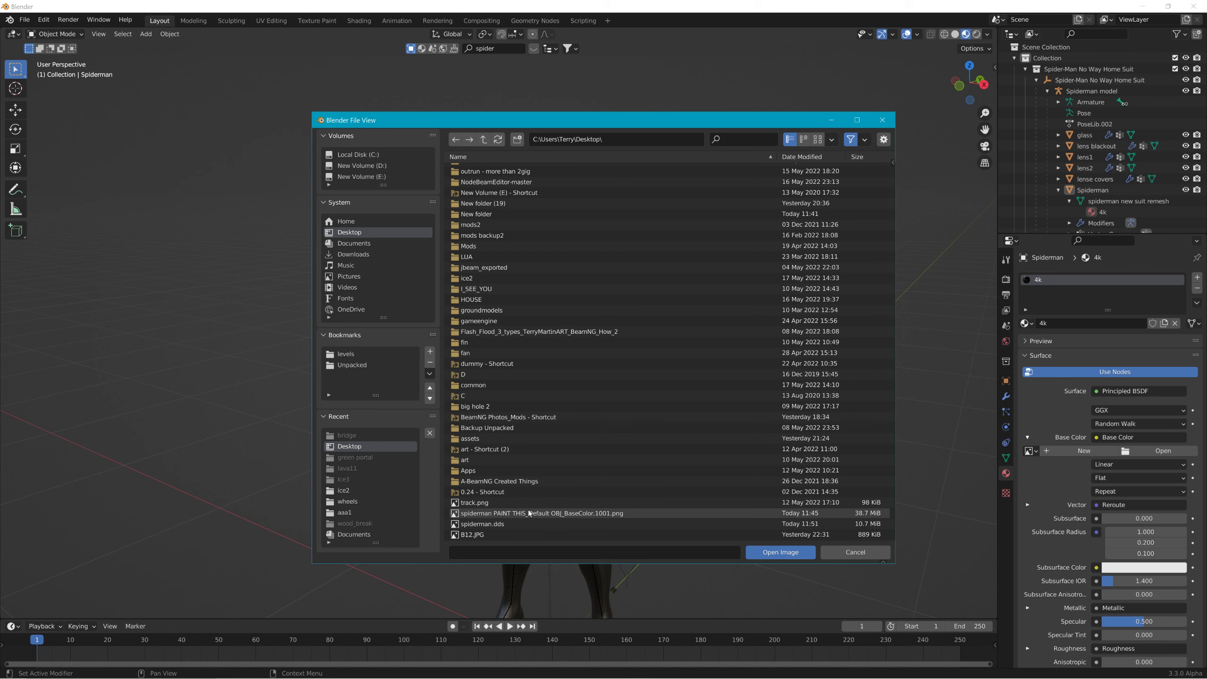
pyautogui.click(497, 523)
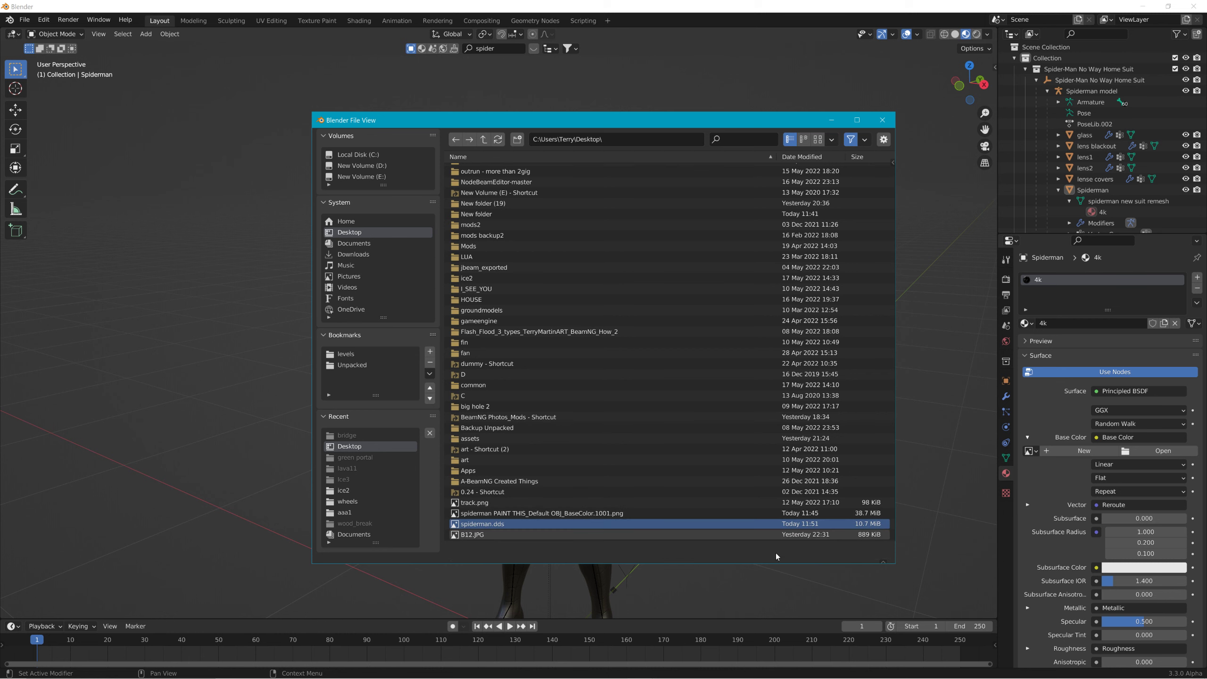
pyautogui.click(775, 553)
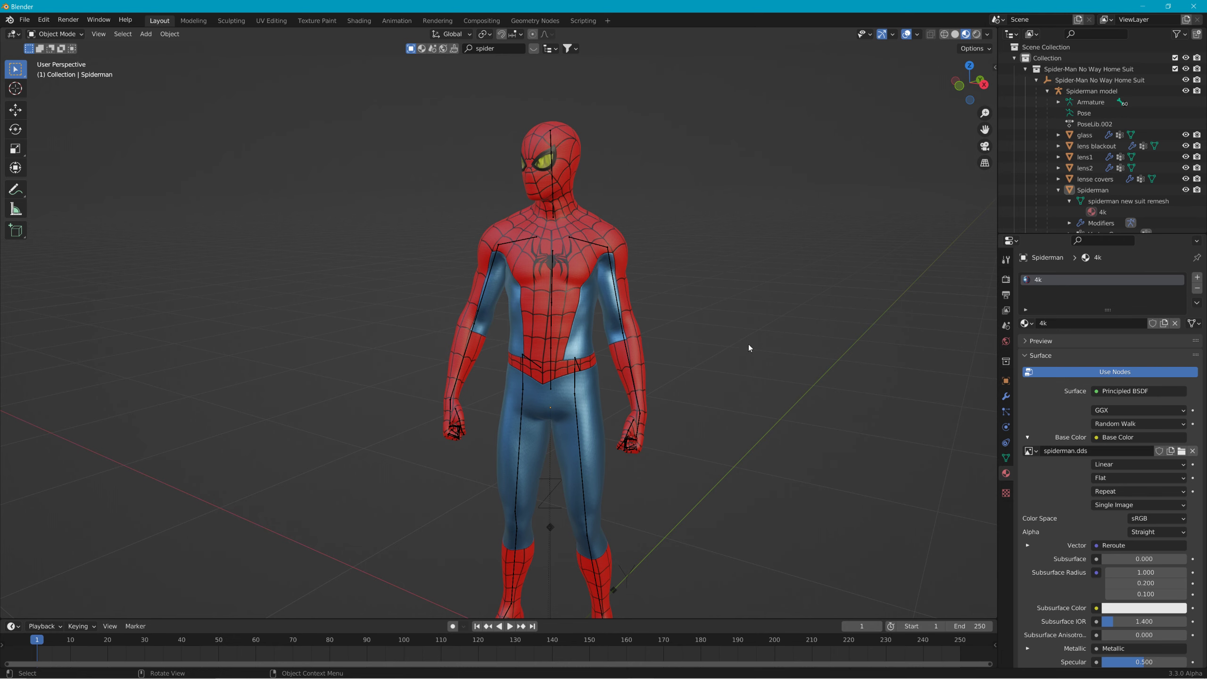
# Inspect the Spider-Man model with the new texture from several angles and up close.
pyautogui.moveTo(749, 343); pyautogui.dragTo(635, 386, button='middle')
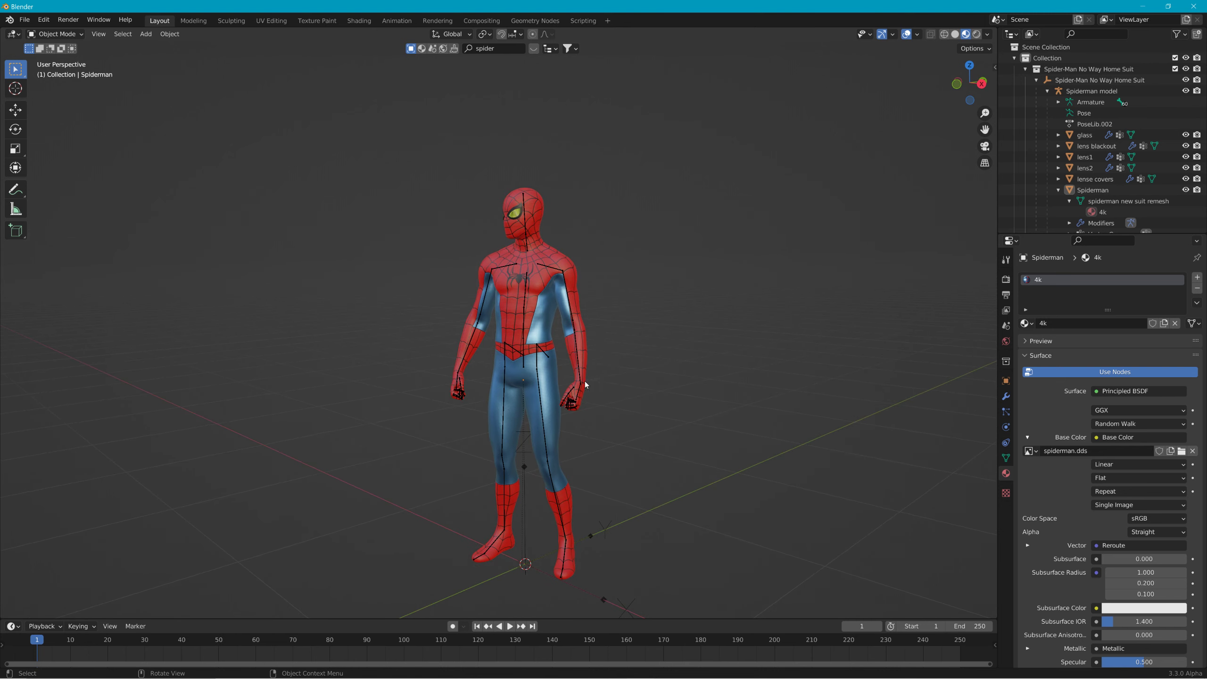
pyautogui.moveTo(588, 366)
pyautogui.mouseDown(button='middle')
pyautogui.moveTo(700, 378)
pyautogui.moveTo(570, 369)
pyautogui.moveTo(637, 379)
pyautogui.moveTo(638, 351)
pyautogui.moveTo(591, 345)
pyautogui.mouseUp(button='middle')
pyautogui.scroll(6, 535, 368)
pyautogui.scroll(5, 664, 362)
pyautogui.scroll(-5, 665, 366)
pyautogui.moveTo(743, 383); pyautogui.dragTo(658, 376, button='middle')
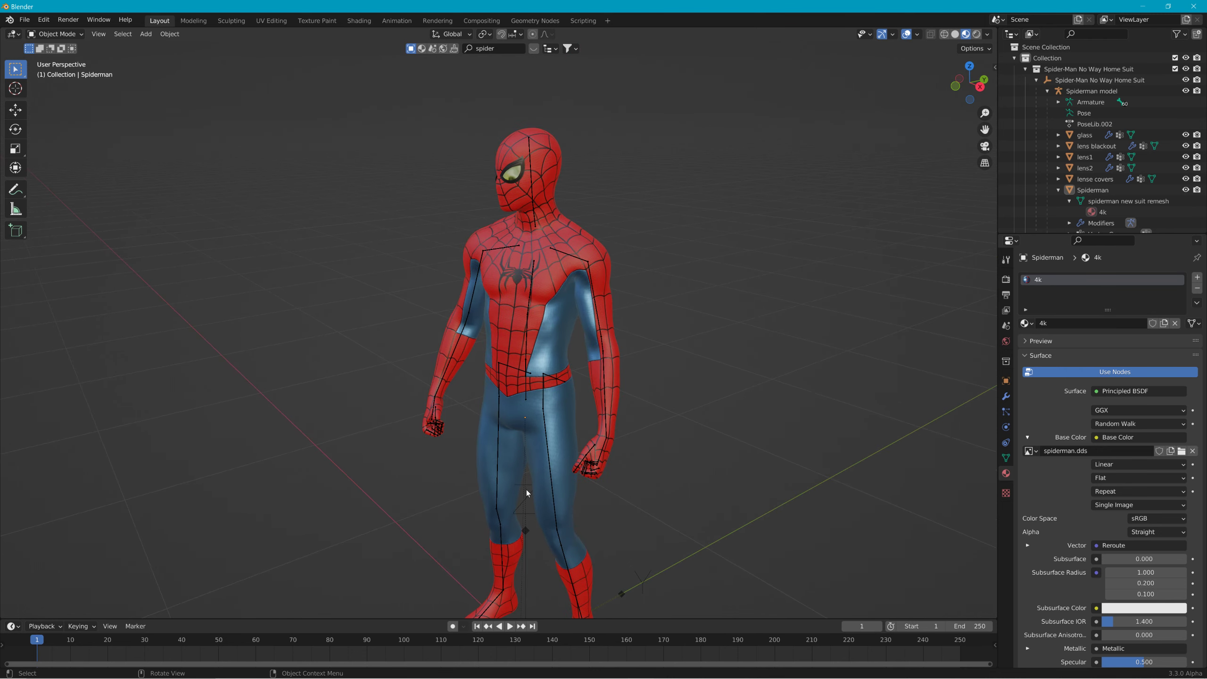
# Select the Spider-Man armature, and switch the selection to the Spiderman body mesh.
pyautogui.click(549, 482)
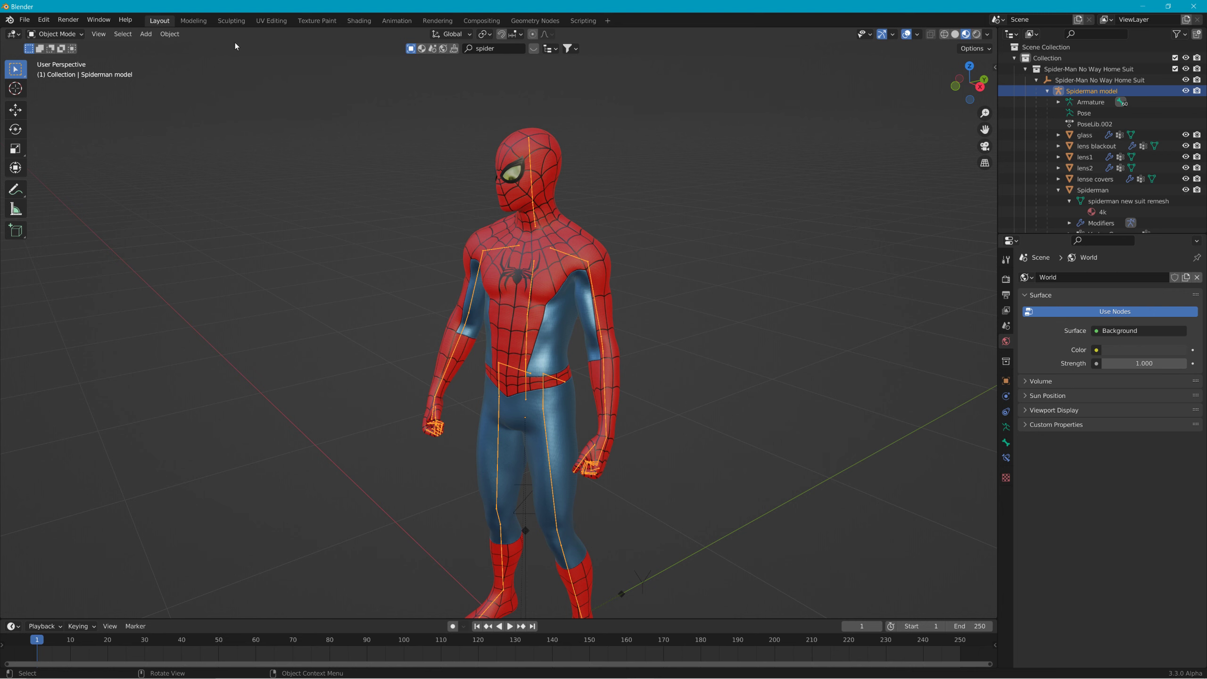
pyautogui.click(73, 35)
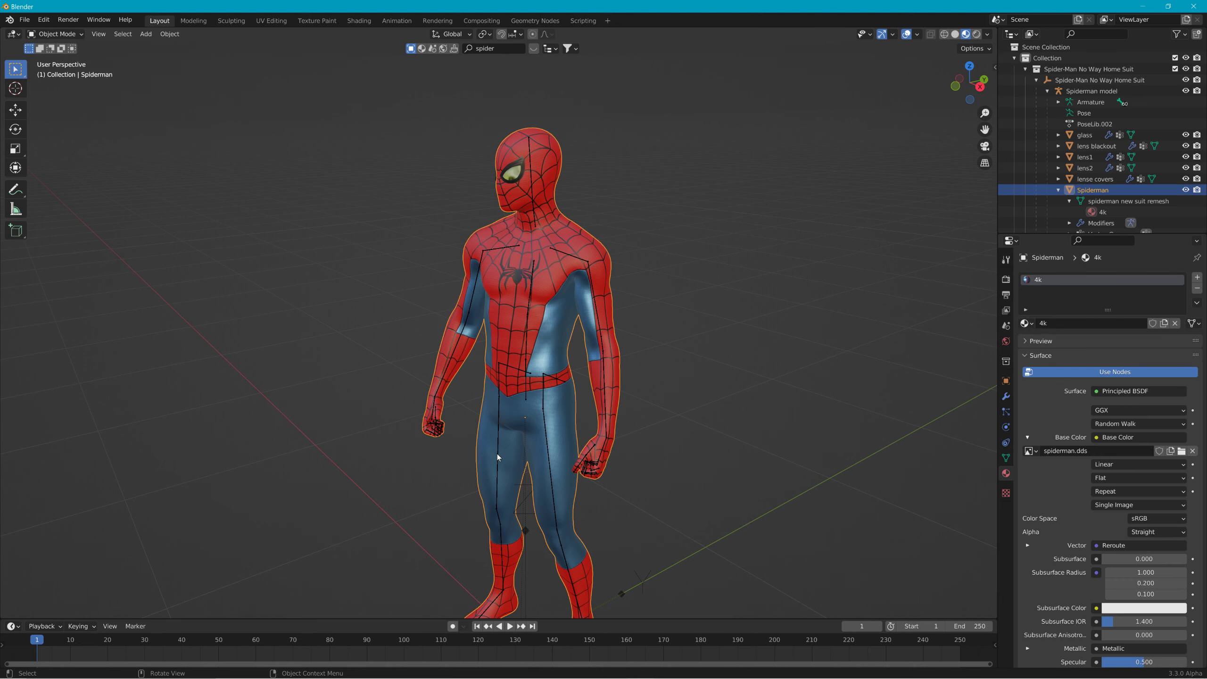
# Put the Spiderman model armature into Pose Mode and try rotating the right leg bone to test the rig.
pyautogui.scroll(-2, 570, 414)
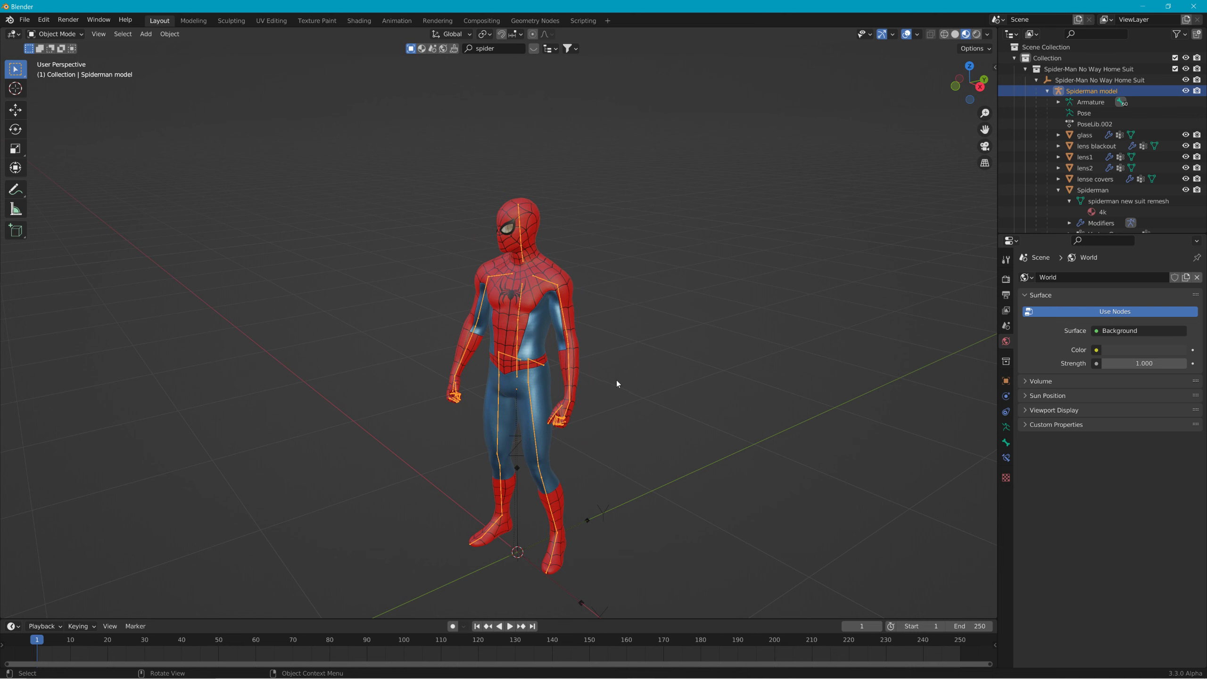
pyautogui.click(71, 38)
pyautogui.click(79, 73)
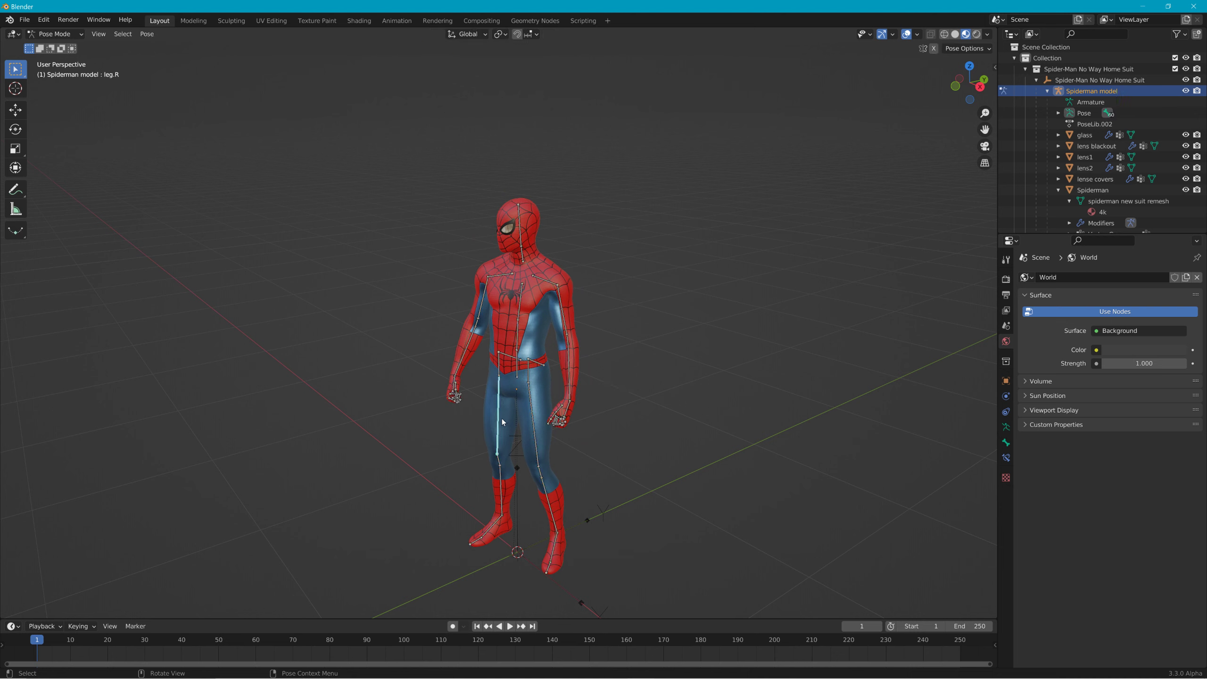
pyautogui.press('r')
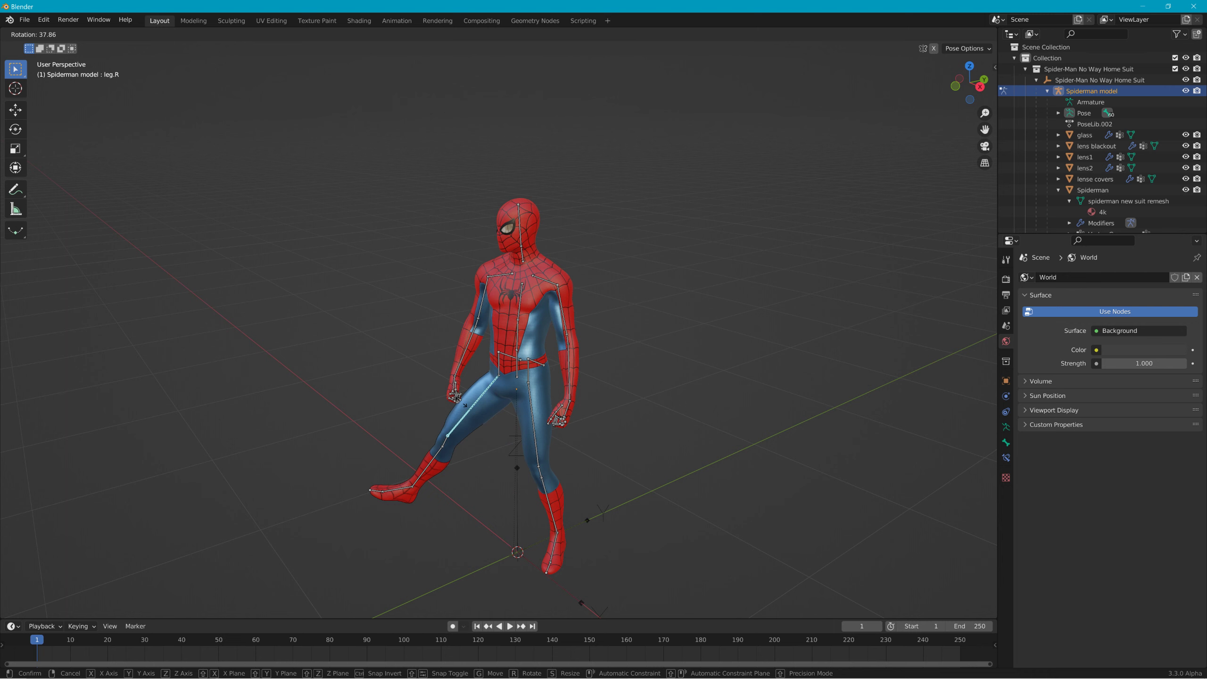
pyautogui.press('Escape')
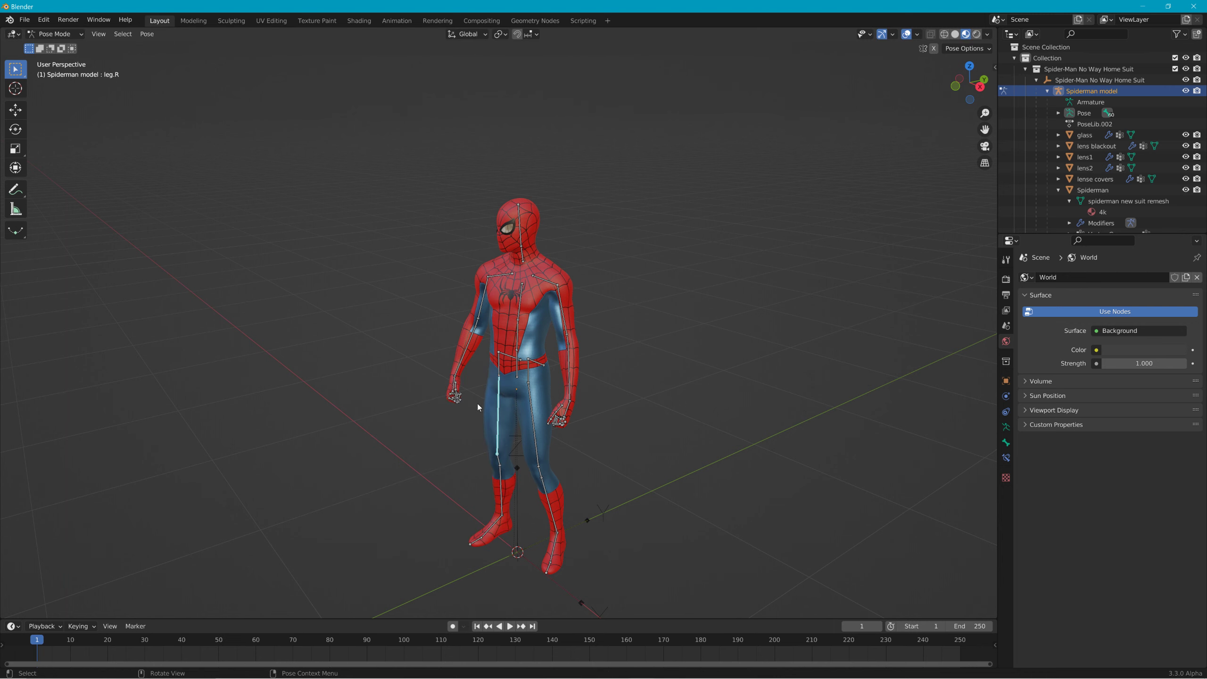
pyautogui.click(532, 413)
pyautogui.moveTo(446, 400); pyautogui.dragTo(478, 374, button='middle')
pyautogui.scroll(2, 540, 412)
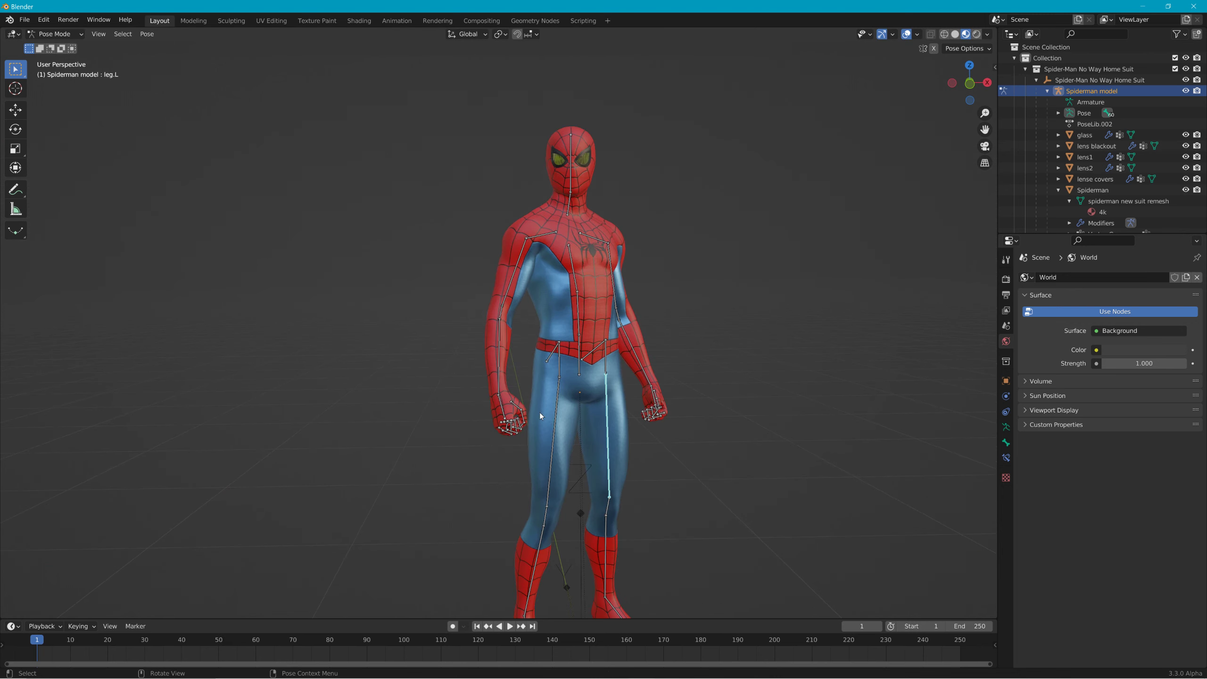
pyautogui.keyDown('shift'); pyautogui.moveTo(669, 463); pyautogui.dragTo(588, 456, button='middle'); pyautogui.keyUp('shift')
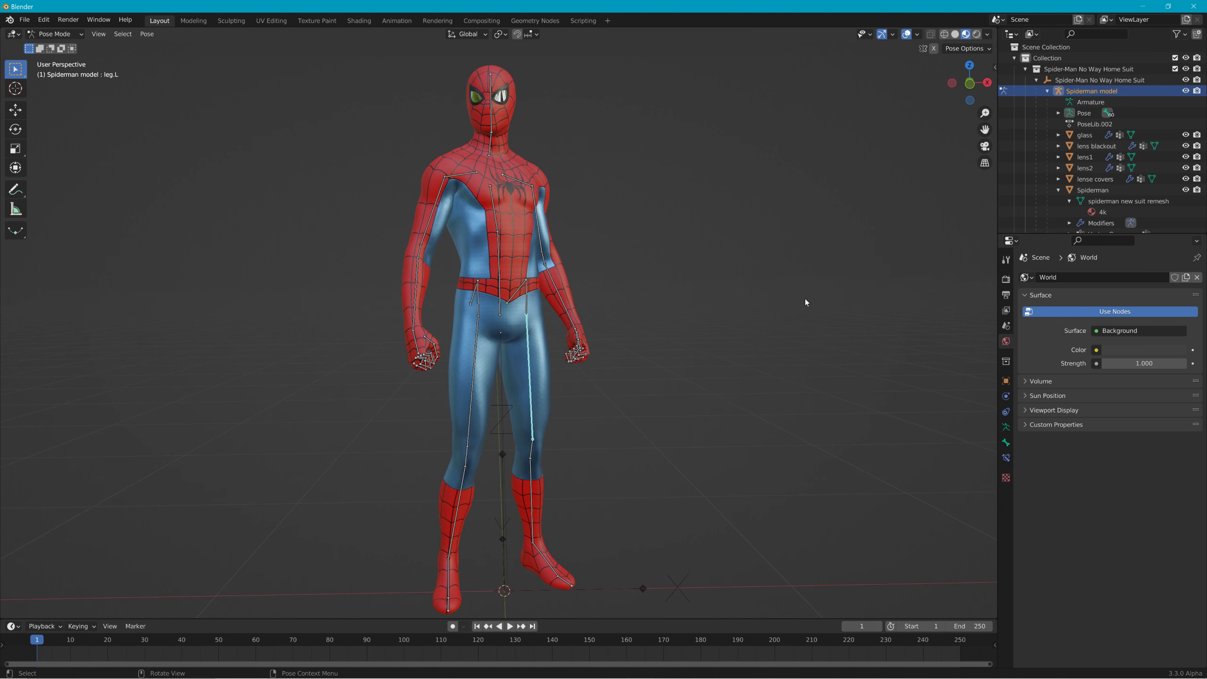
# Expand the glass object's modifiers in the outliner and review its Mirror, Solidify, Bevel and Subdivision entries.
pyautogui.click(1057, 136)
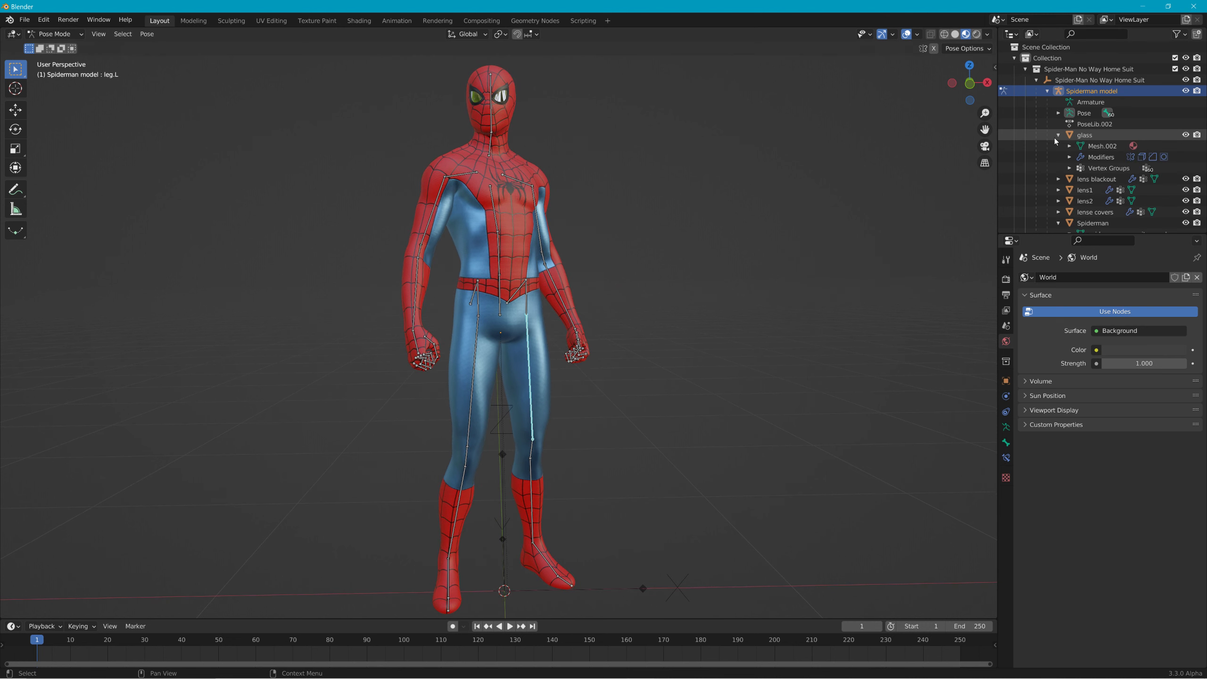
pyautogui.click(1096, 158)
pyautogui.click(1069, 158)
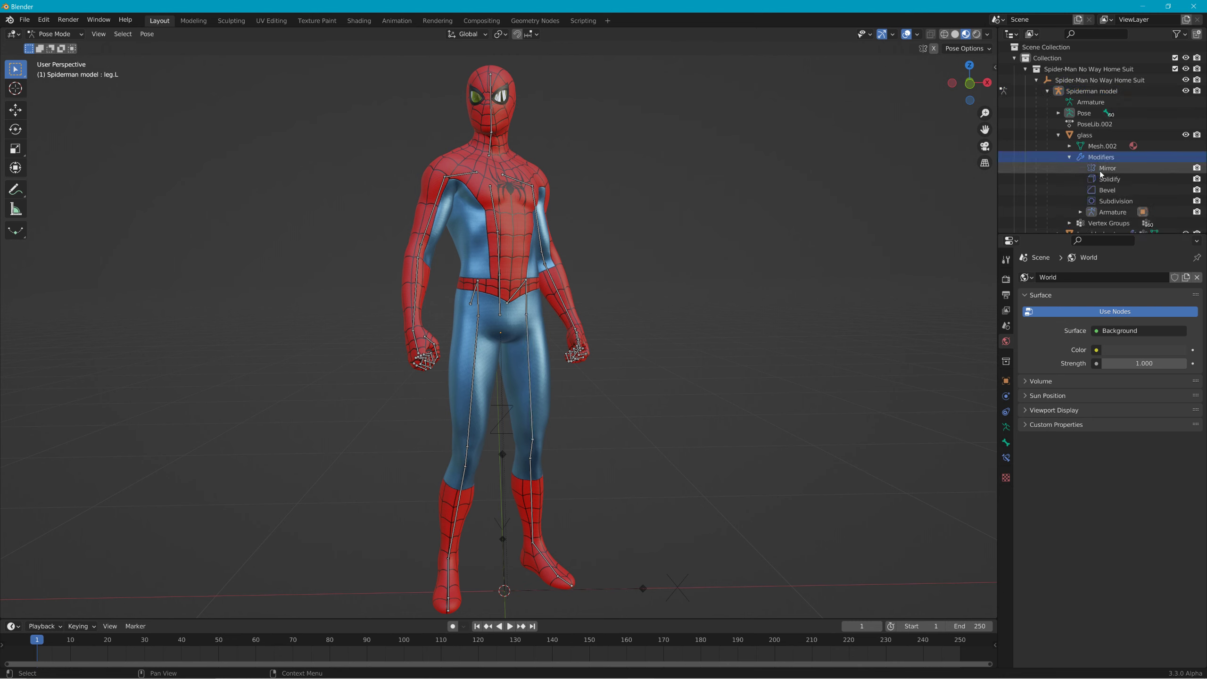
pyautogui.click(1113, 202)
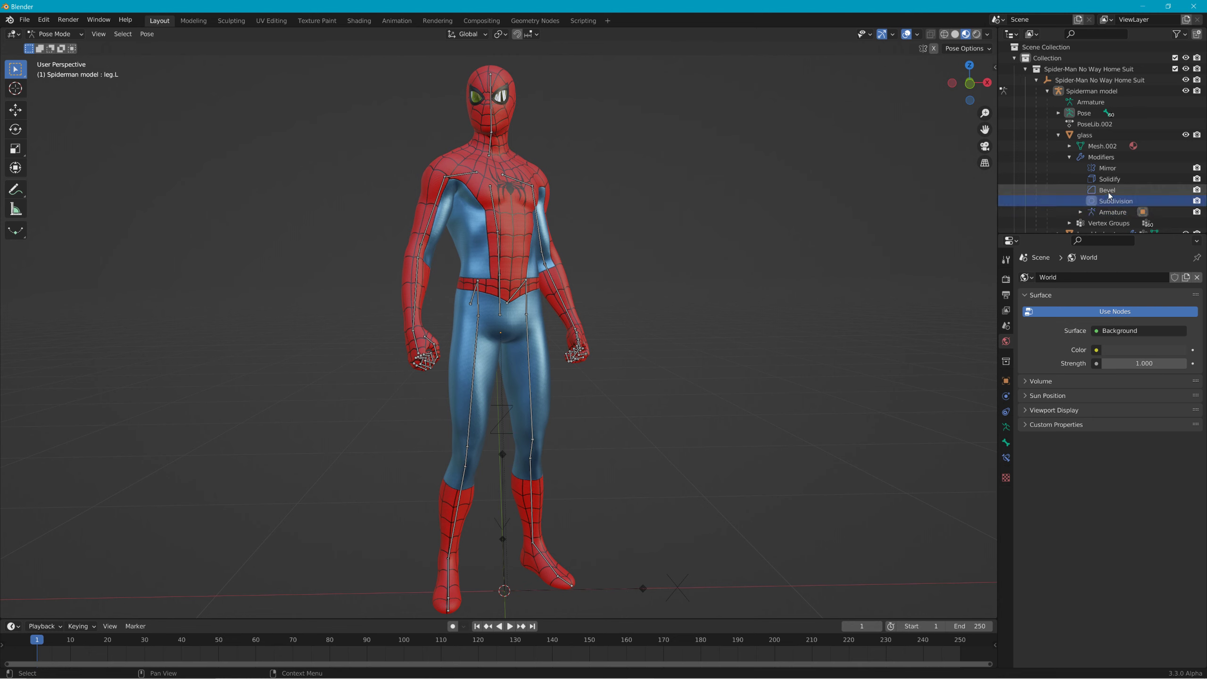
pyautogui.click(1112, 168)
pyautogui.click(1113, 180)
pyautogui.click(1111, 191)
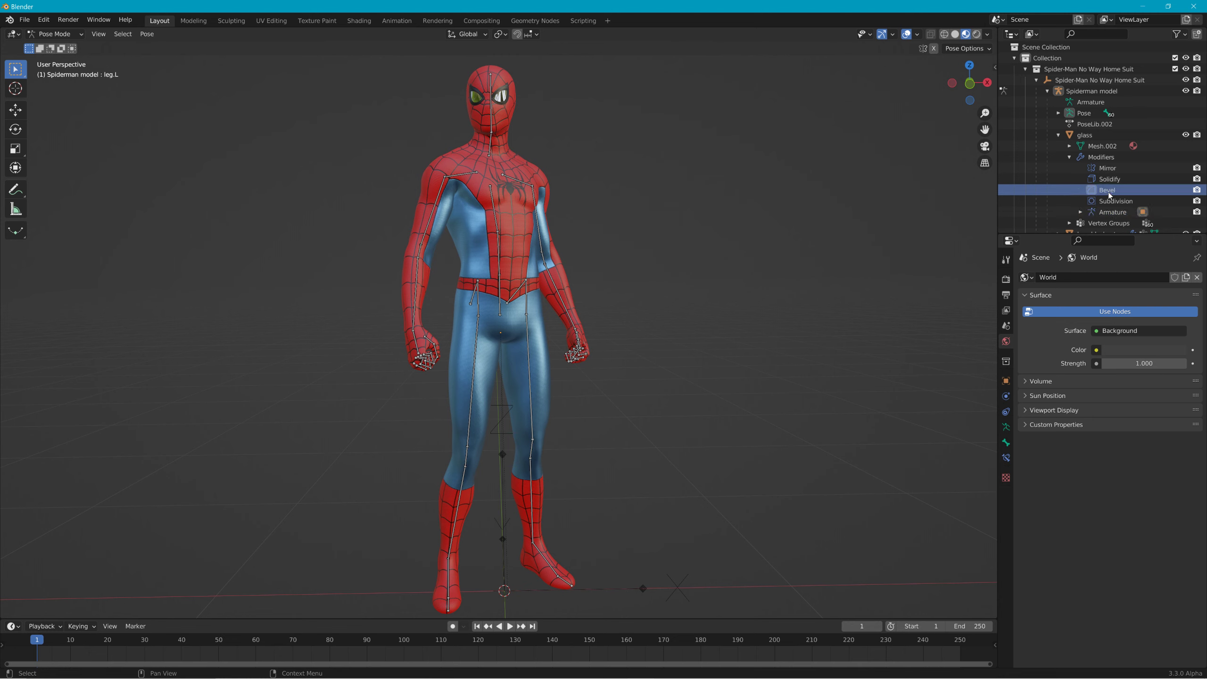
pyautogui.click(1104, 159)
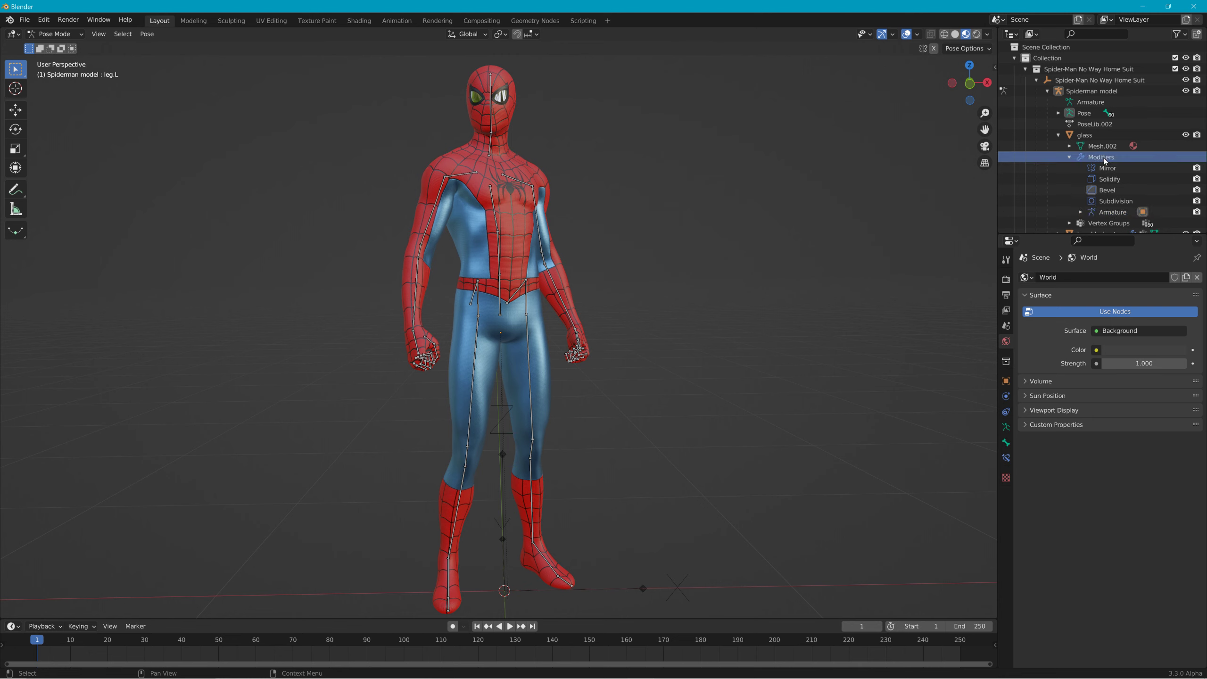
pyautogui.click(1070, 158)
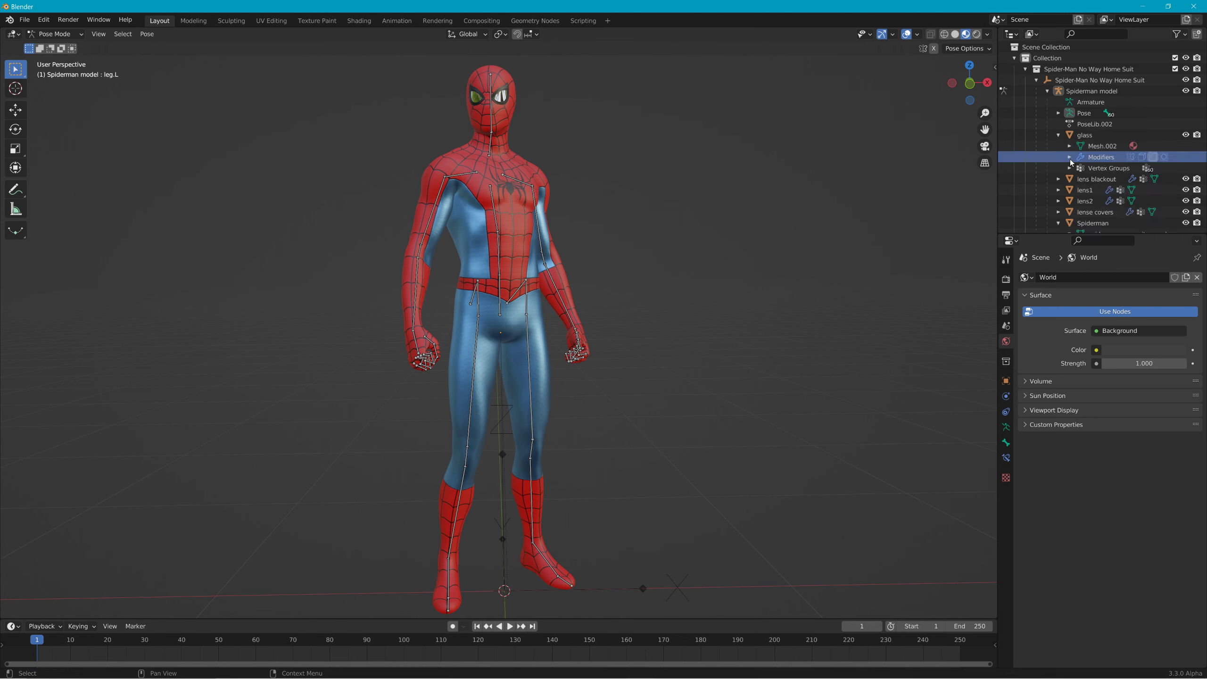
pyautogui.click(1069, 157)
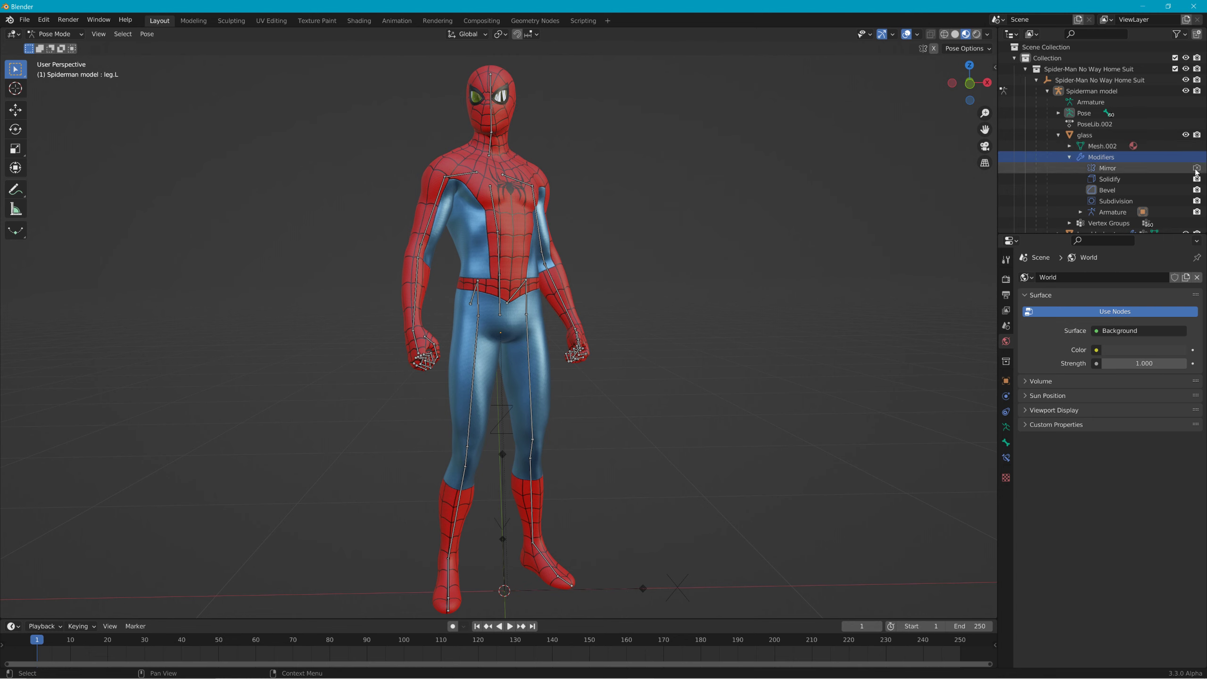
pyautogui.click(1128, 169)
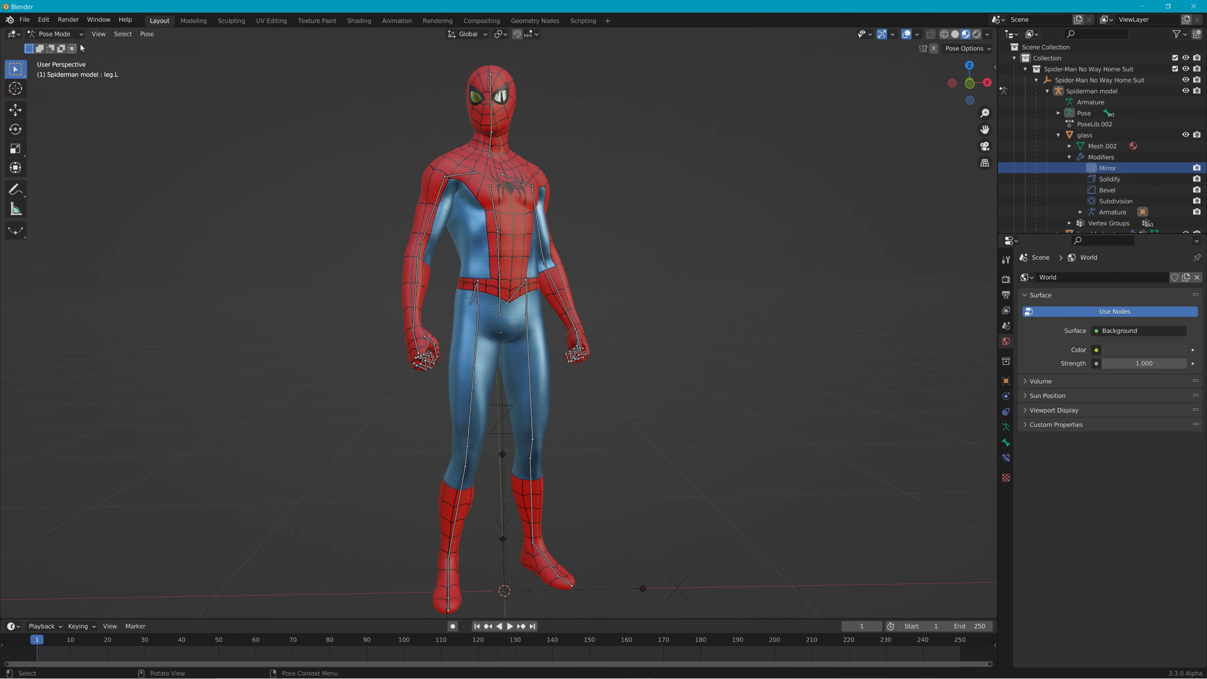
# Return to Object Mode and apply the Mirror modifier of the glass object.
pyautogui.click(55, 34)
pyautogui.click(53, 48)
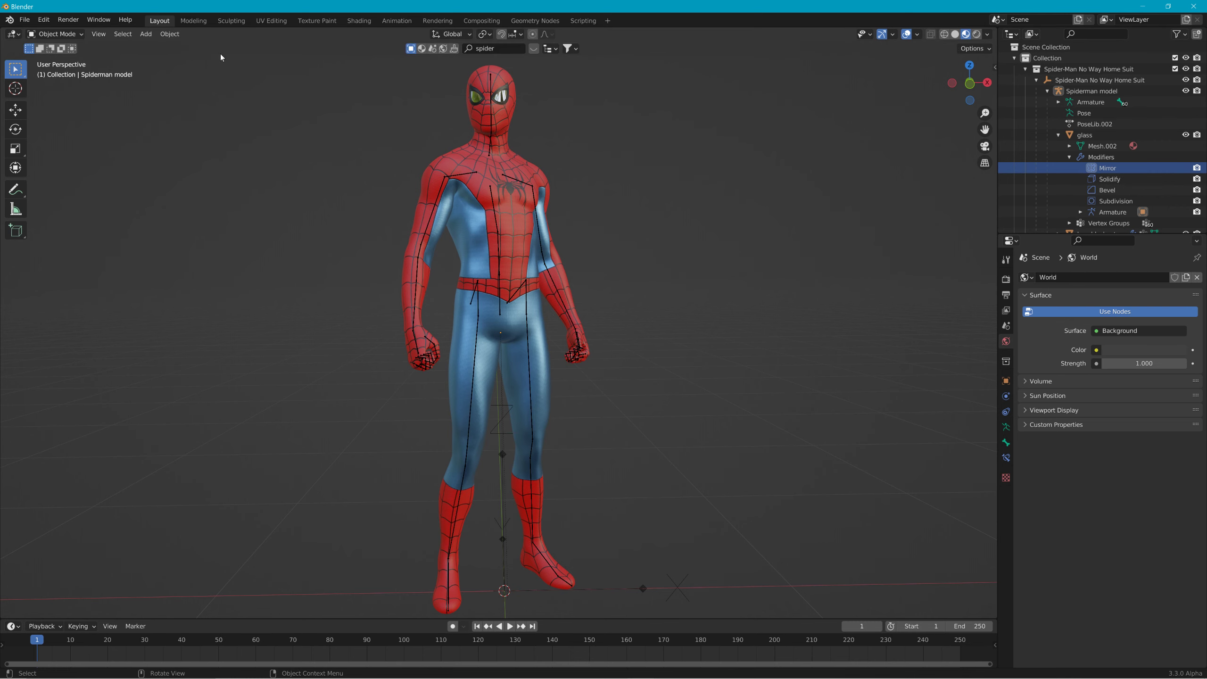
pyautogui.click(1118, 170)
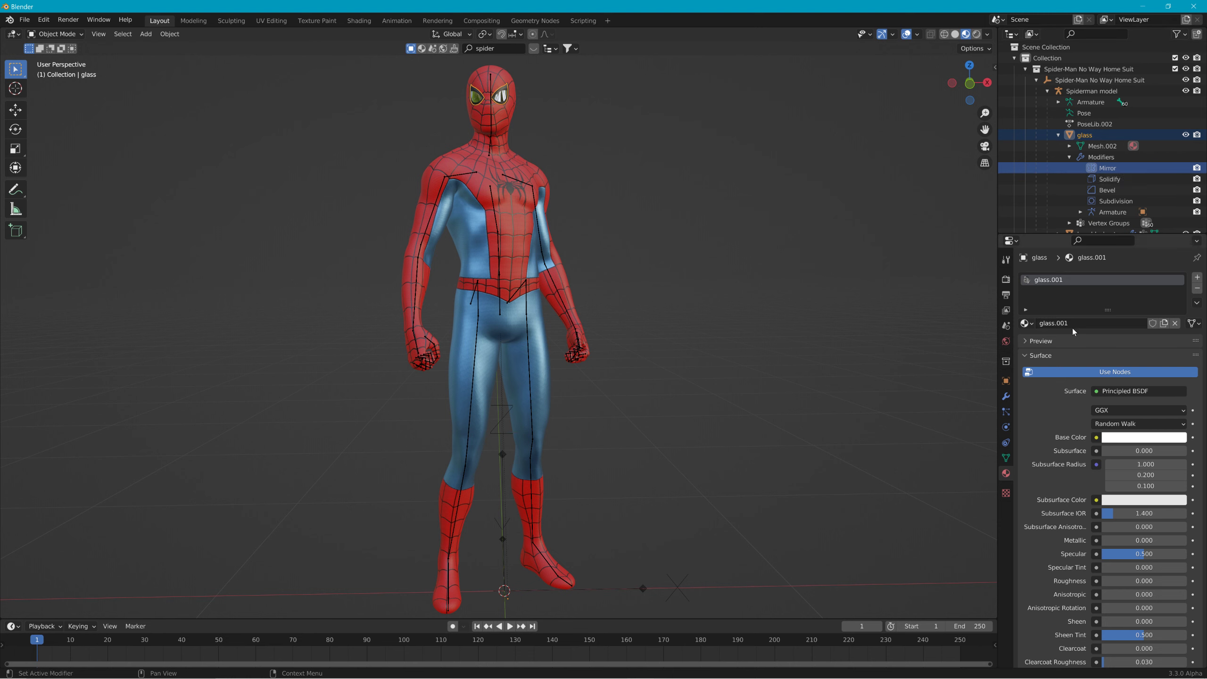
pyautogui.click(1006, 396)
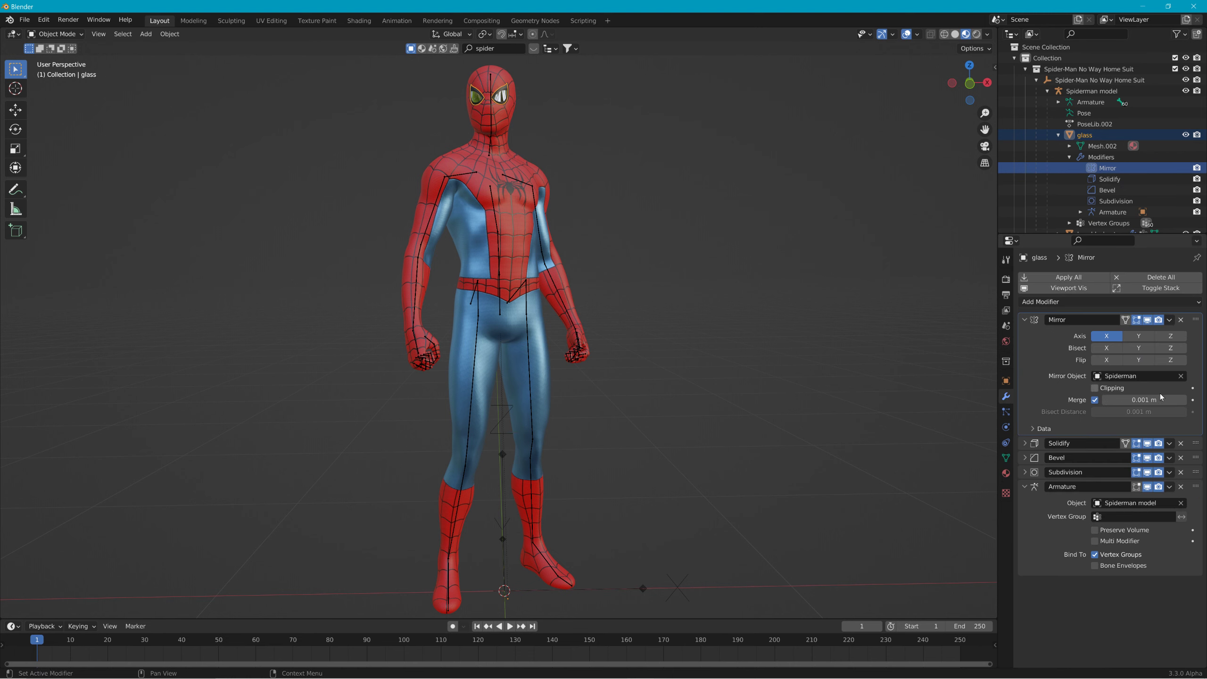
pyautogui.click(1170, 319)
pyautogui.click(1155, 336)
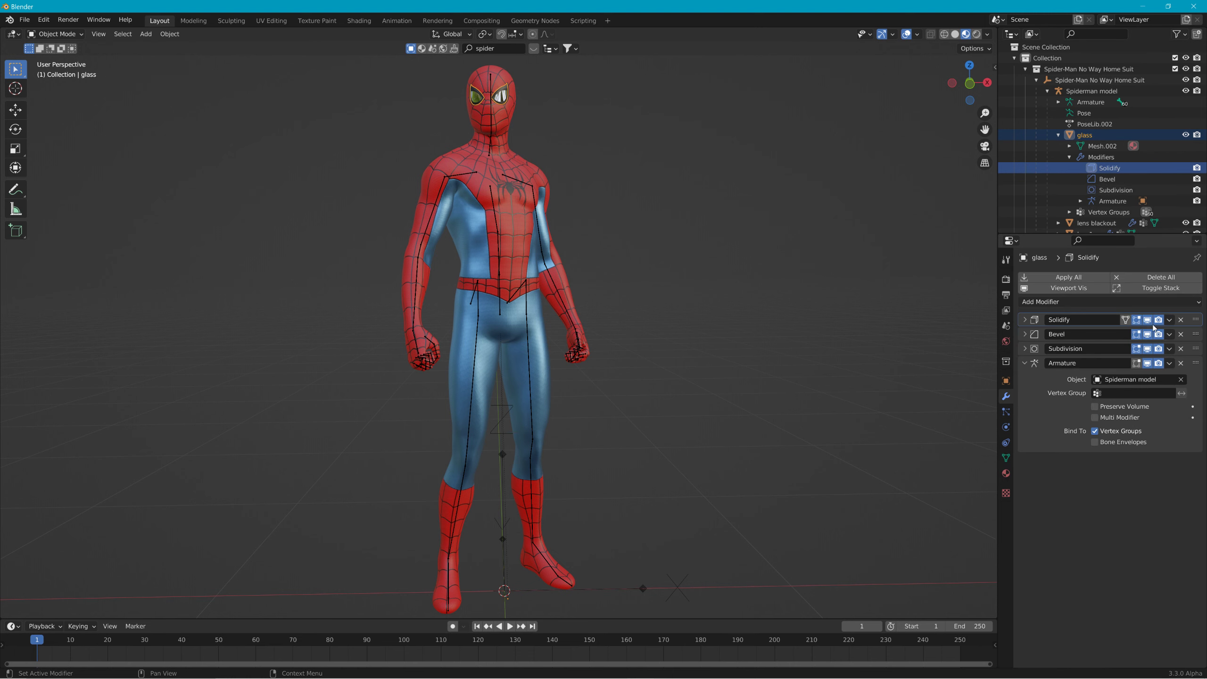
# Apply the glass object's Solidify, Bevel and Subdivision modifiers, keeping only its Armature modifier.
pyautogui.click(1169, 320)
pyautogui.click(1160, 332)
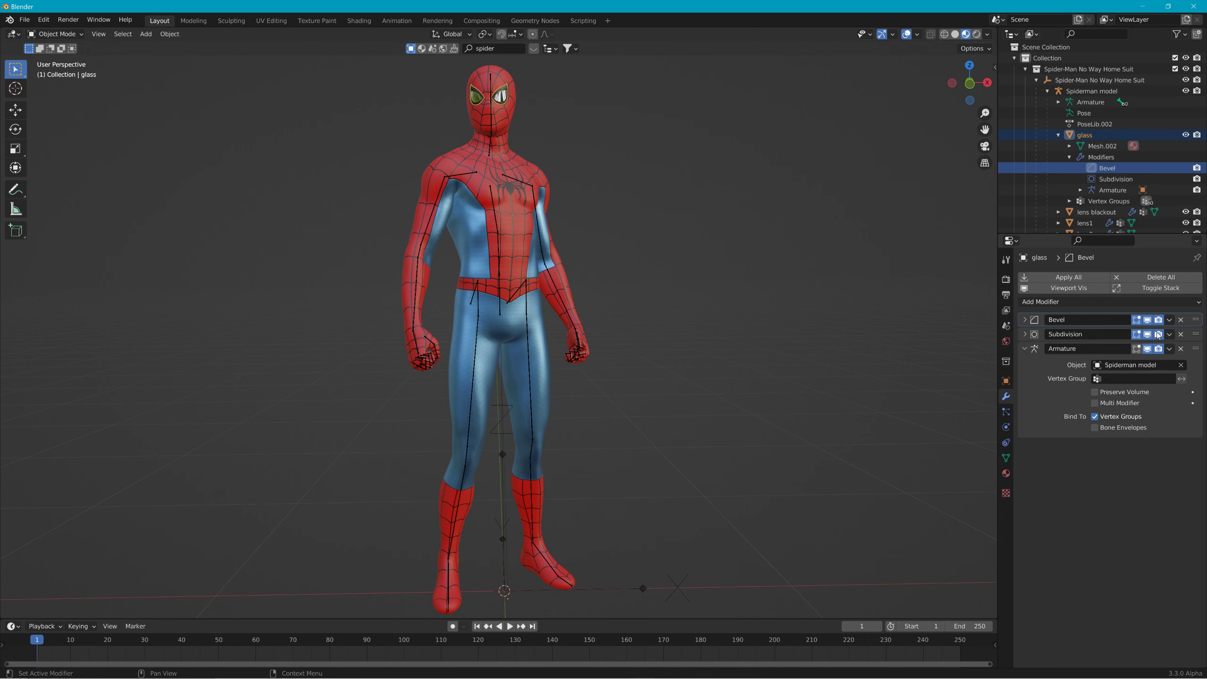
pyautogui.click(1168, 320)
pyautogui.click(1160, 332)
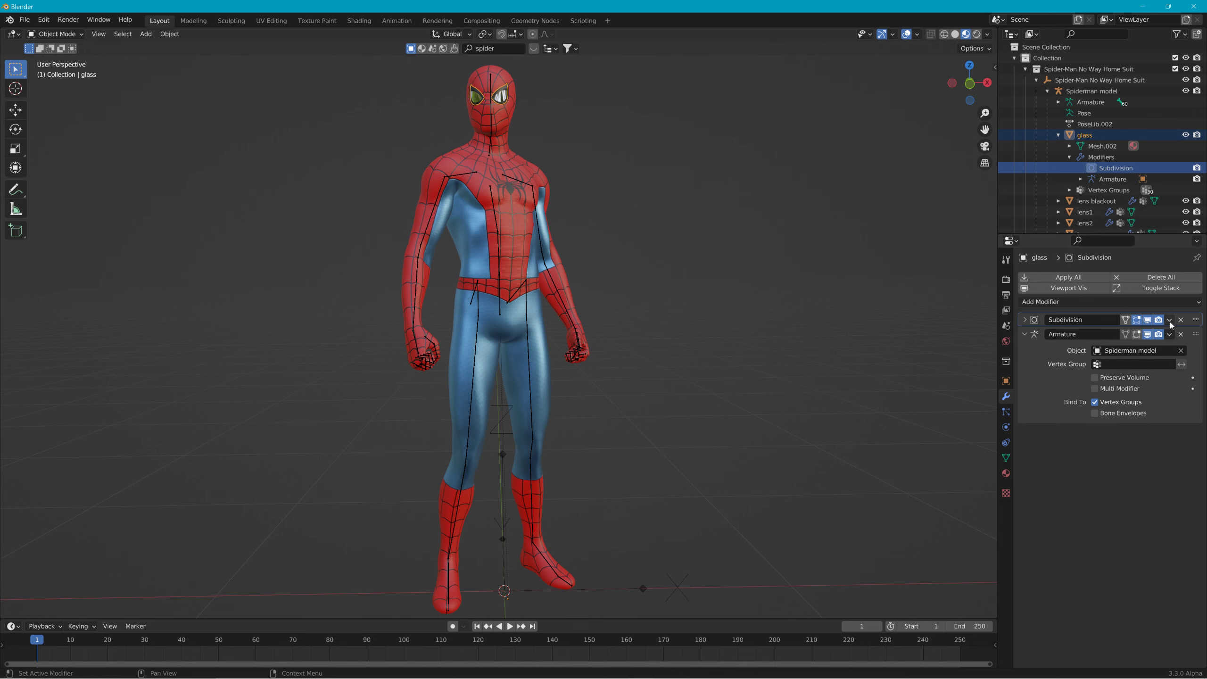
pyautogui.click(1170, 320)
pyautogui.click(1163, 333)
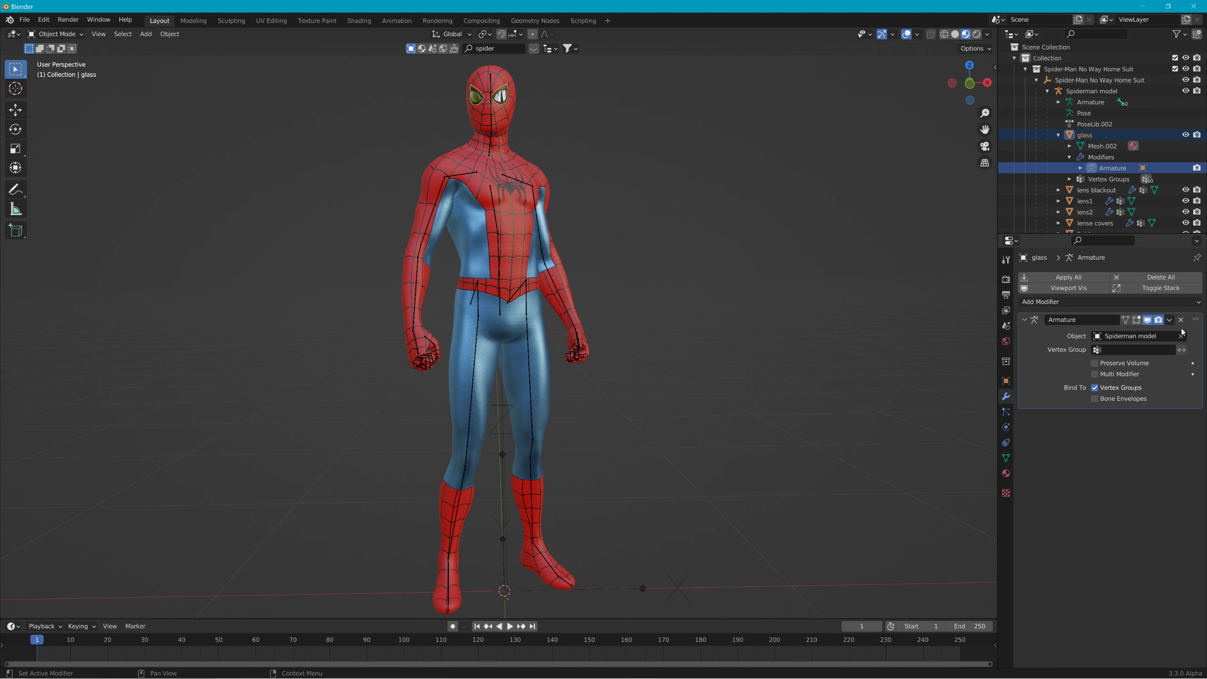
pyautogui.click(1170, 320)
# Apply the Mirror and Subdivision modifiers of the lens blackout object, keeping its Armature modifier.
pyautogui.click(1055, 190)
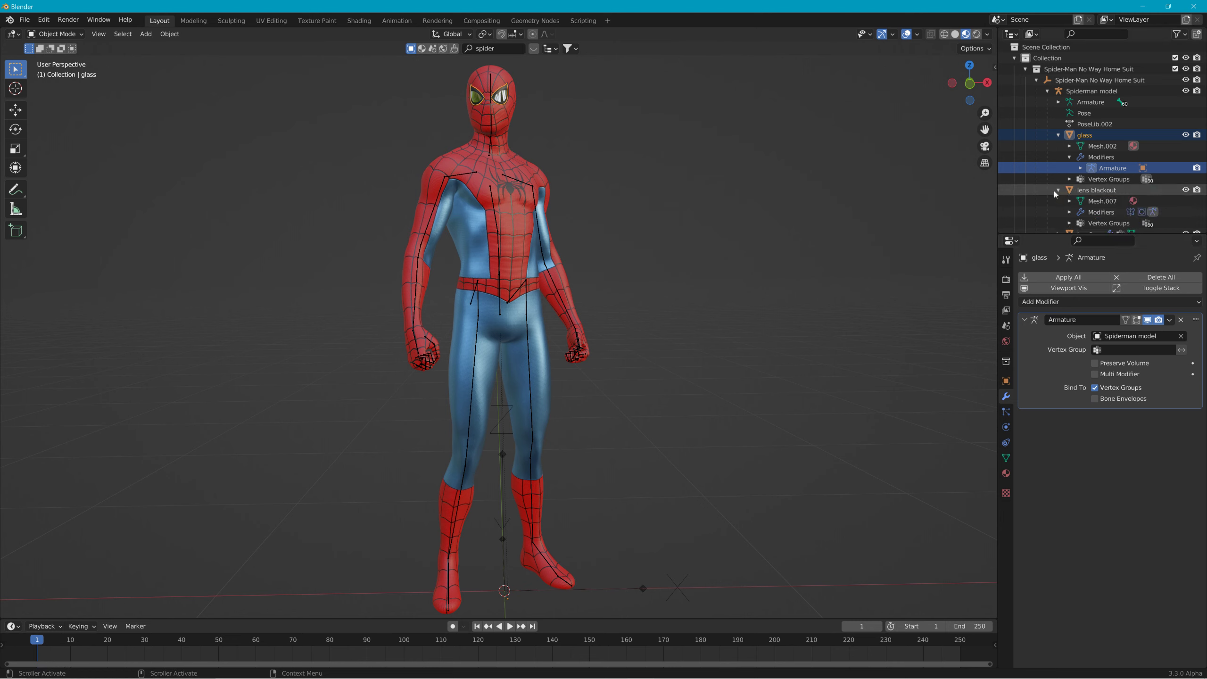
pyautogui.click(1069, 212)
pyautogui.scroll(-1, 1102, 207)
pyautogui.click(1114, 199)
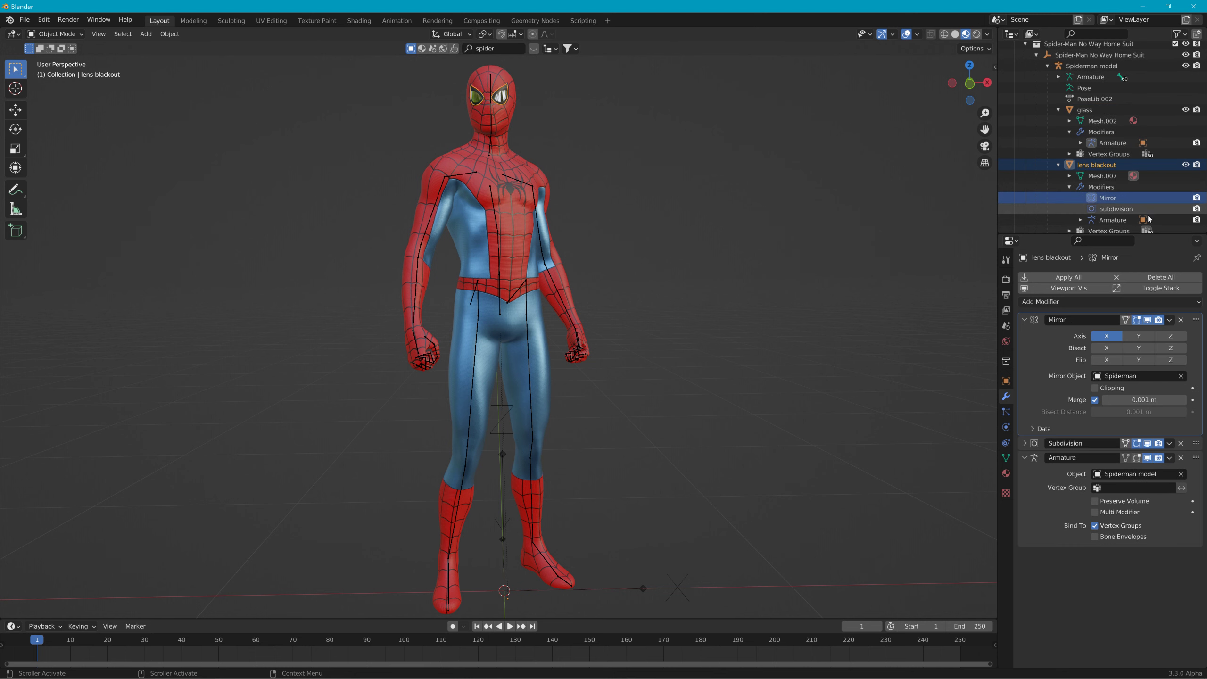
pyautogui.click(1170, 320)
pyautogui.click(1138, 332)
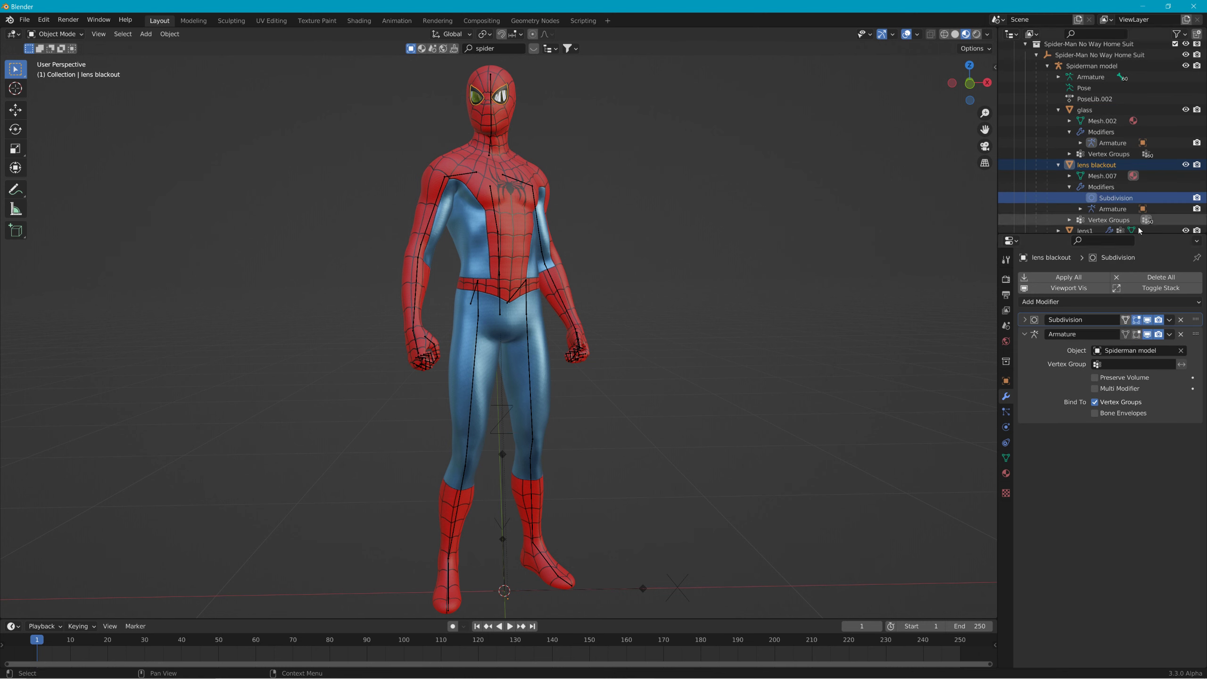
pyautogui.click(1170, 320)
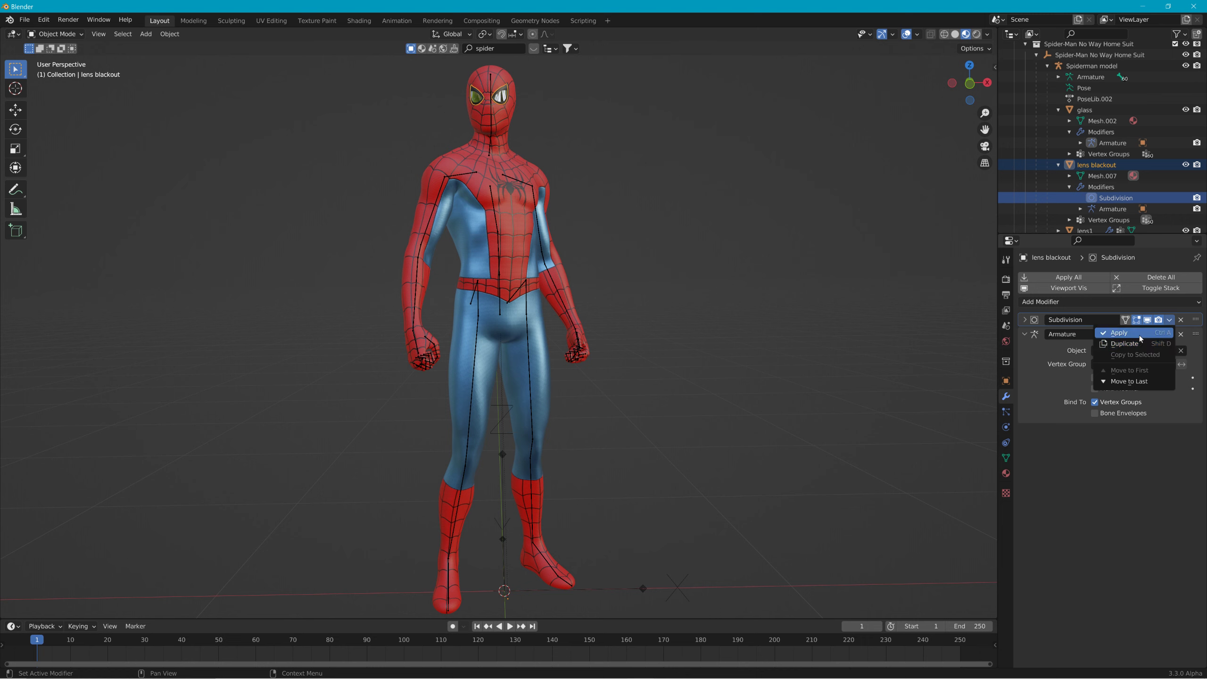
pyautogui.click(1139, 334)
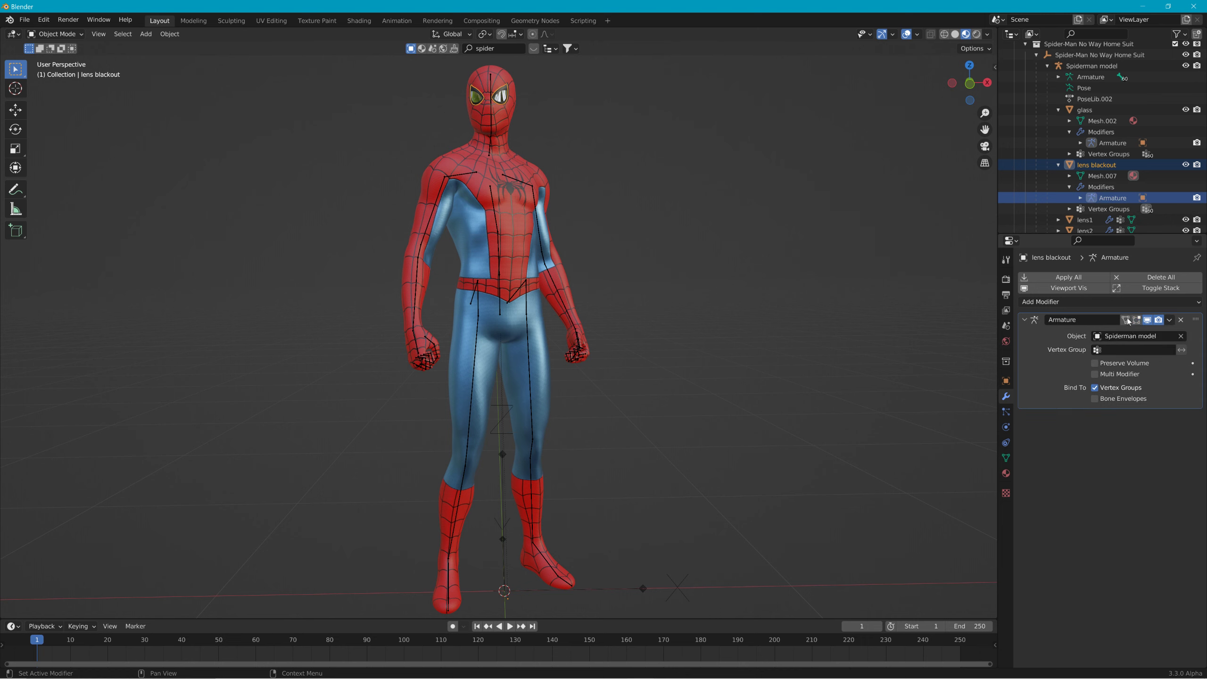
# Apply the Mirror and Subdivision modifiers of the lens1 object, keeping its Armature modifier.
pyautogui.click(1059, 220)
pyautogui.scroll(-2, 1074, 219)
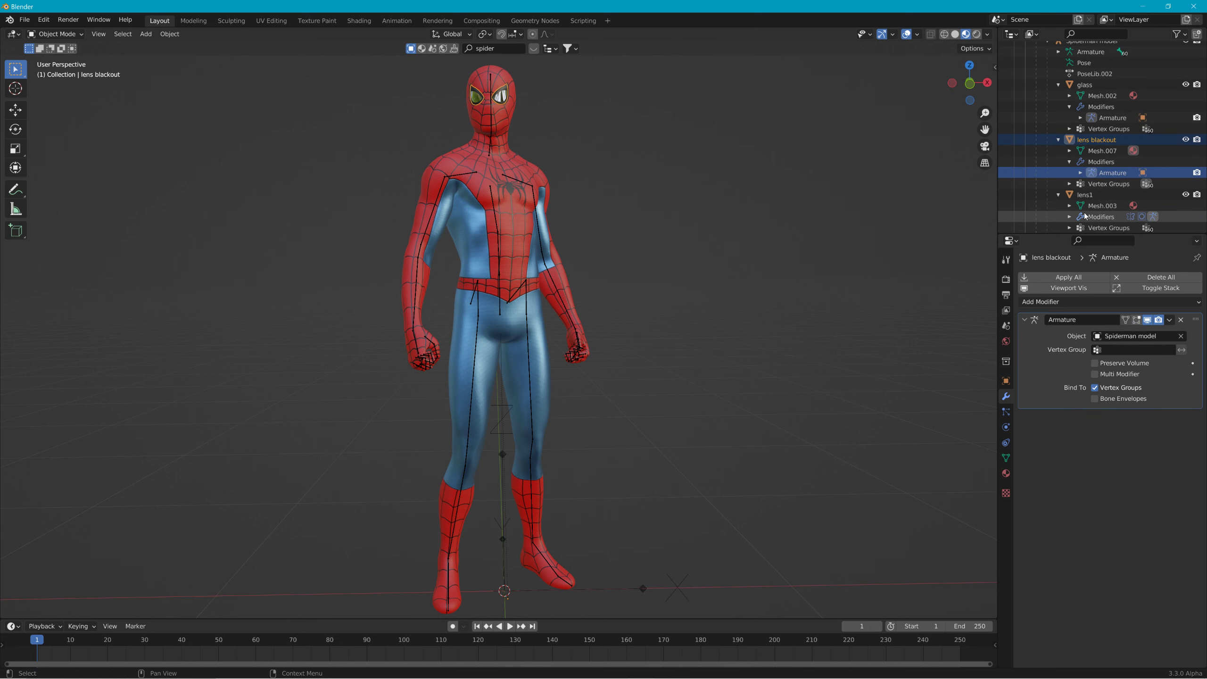
pyautogui.click(1069, 217)
pyautogui.scroll(-3, 1092, 210)
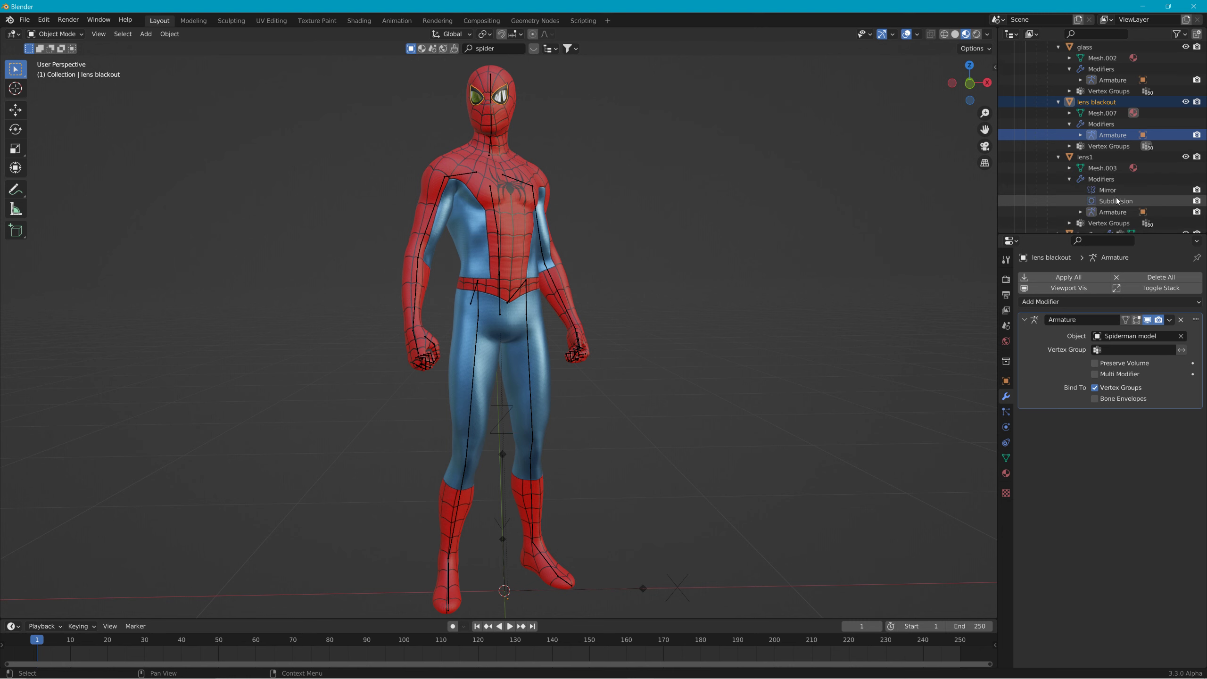
pyautogui.click(1114, 192)
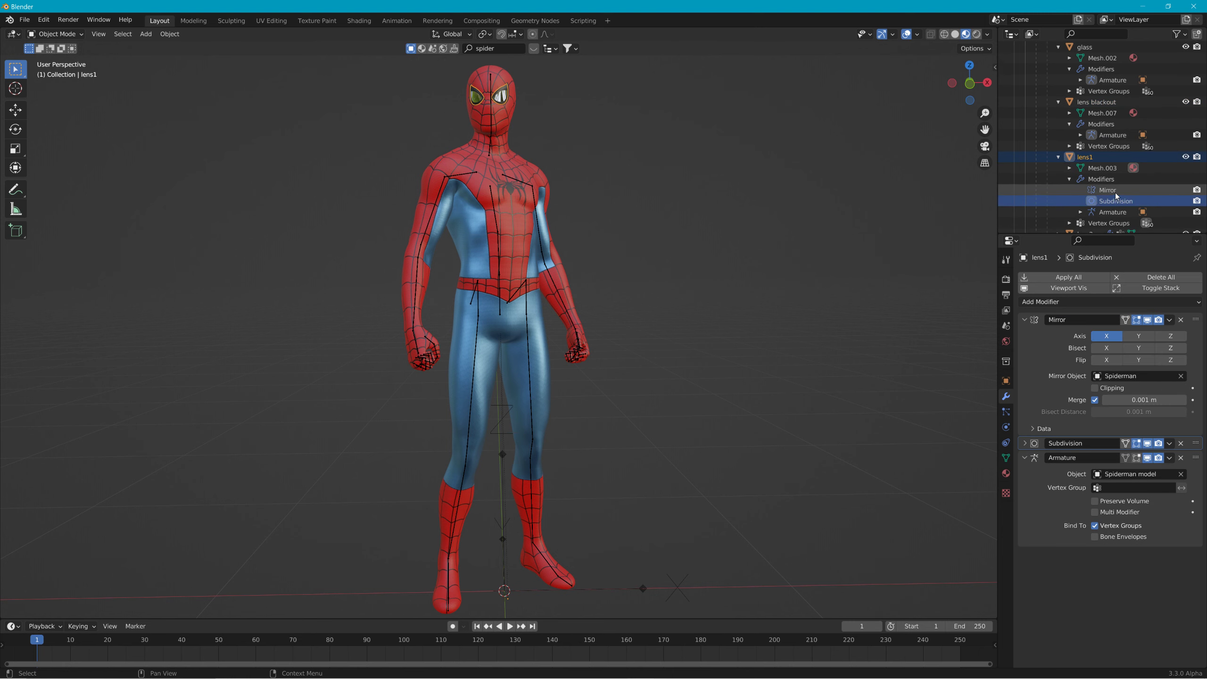
pyautogui.click(1169, 320)
pyautogui.click(1153, 333)
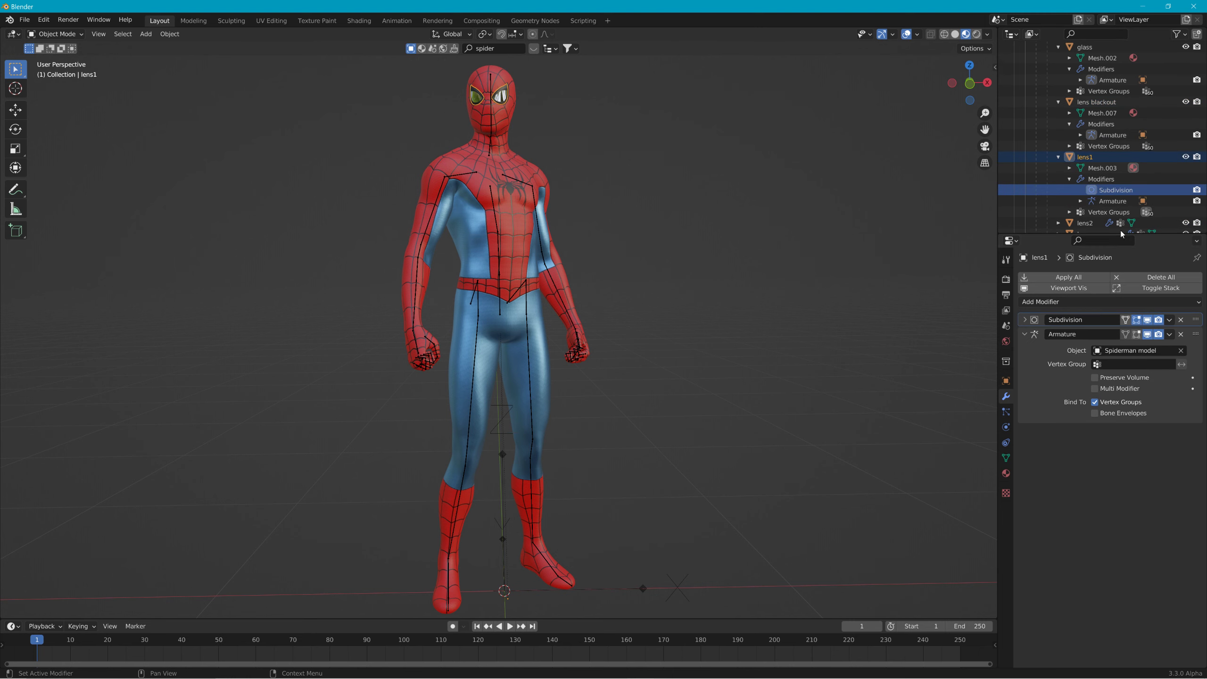
pyautogui.click(1169, 320)
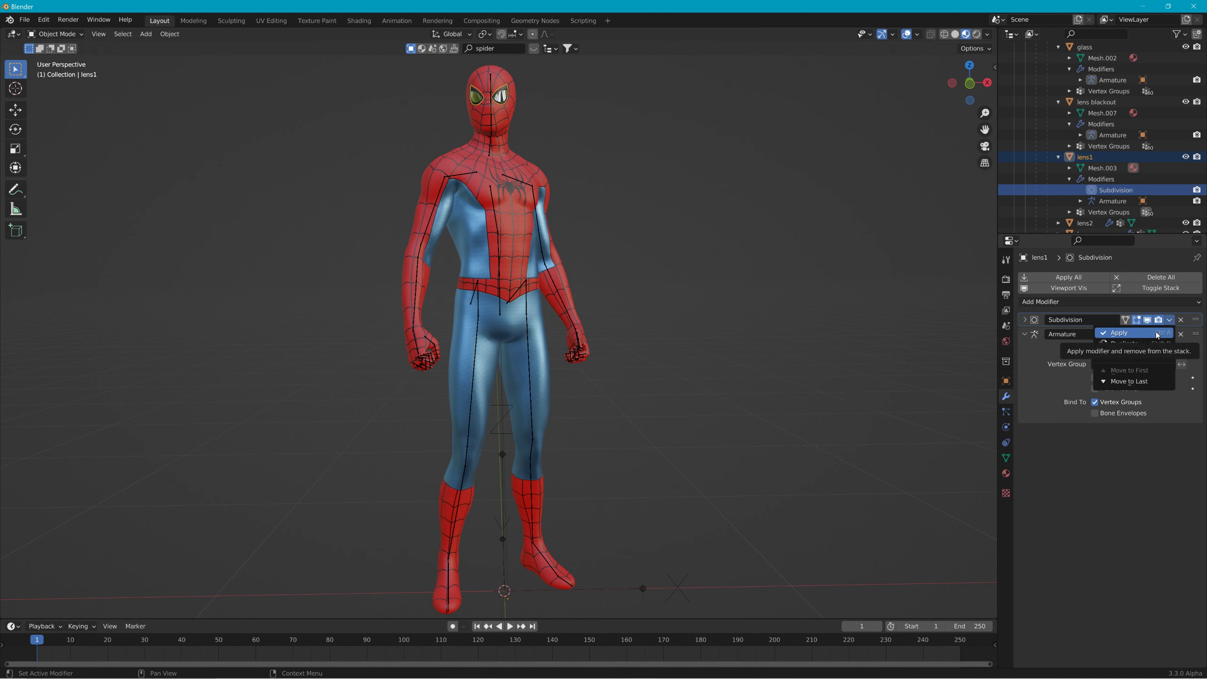
pyautogui.click(1156, 332)
# Expand the lens2 object's modifiers and apply its Mirror modifier.
pyautogui.click(1058, 213)
pyautogui.scroll(-2, 1088, 209)
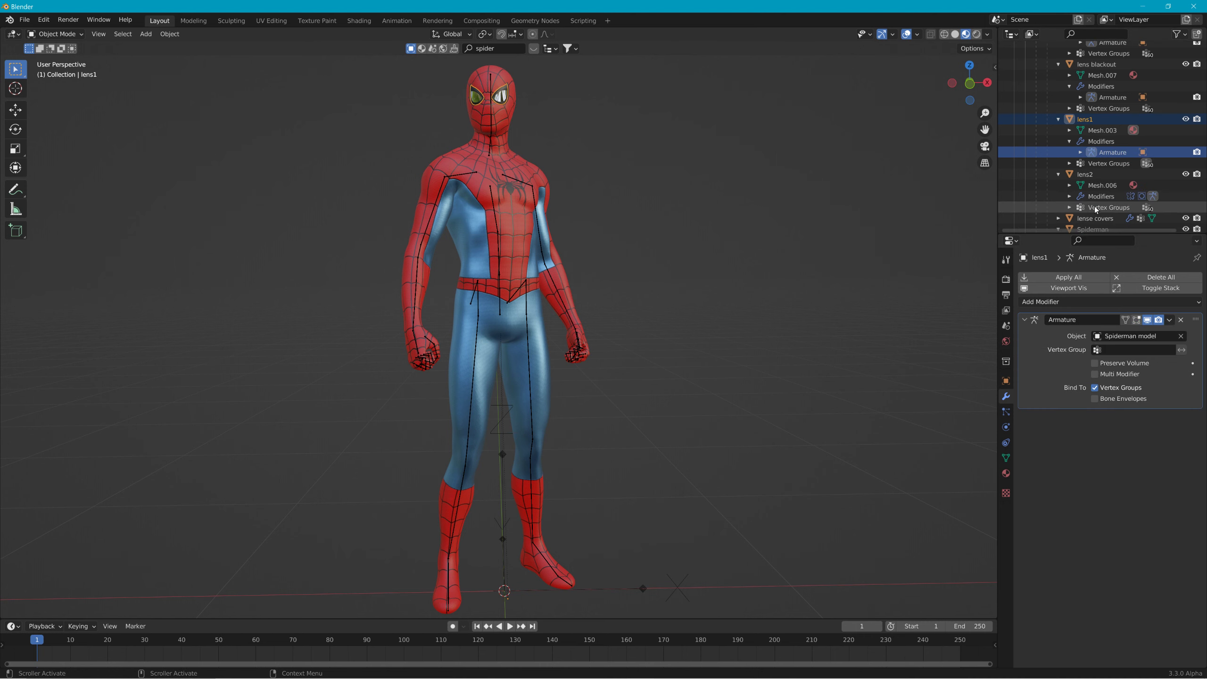
pyautogui.scroll(-1, 1111, 216)
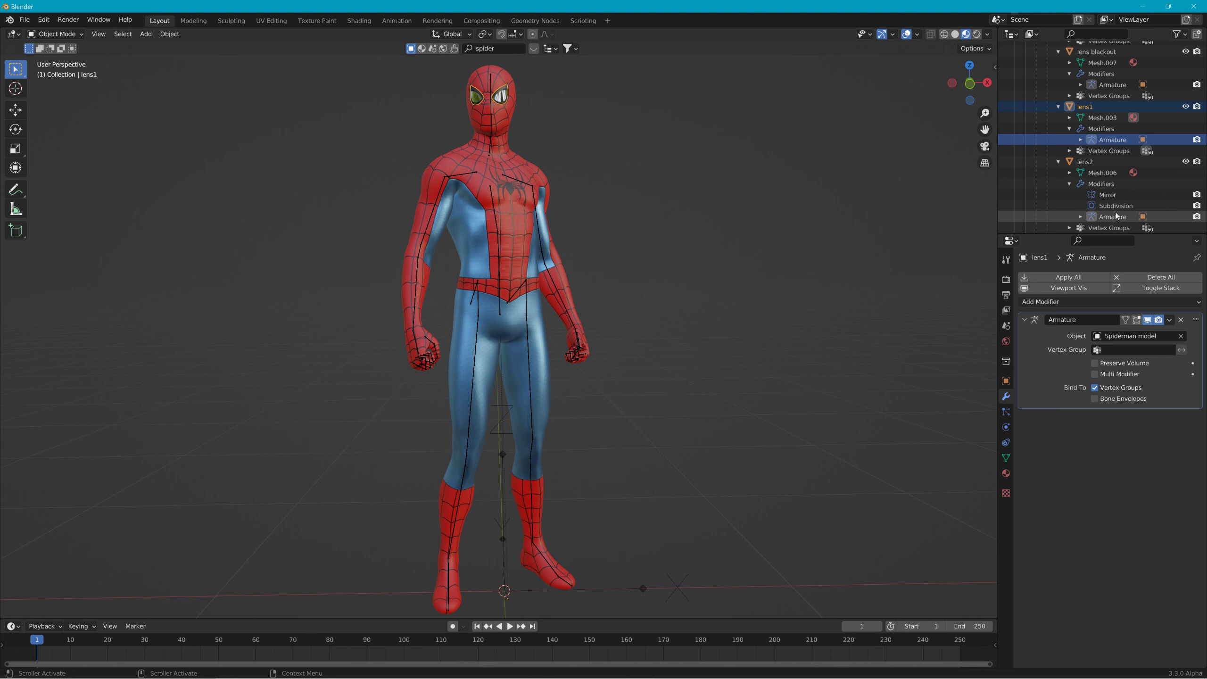
pyautogui.click(1110, 192)
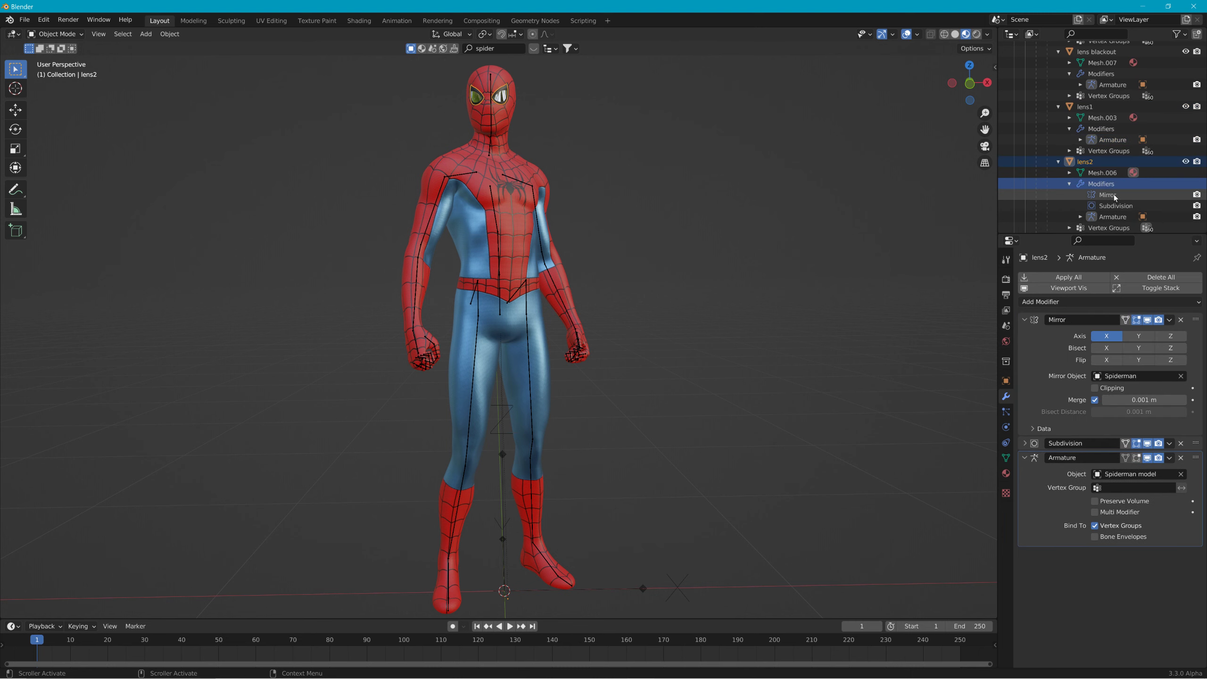
pyautogui.click(1170, 320)
pyautogui.click(1173, 333)
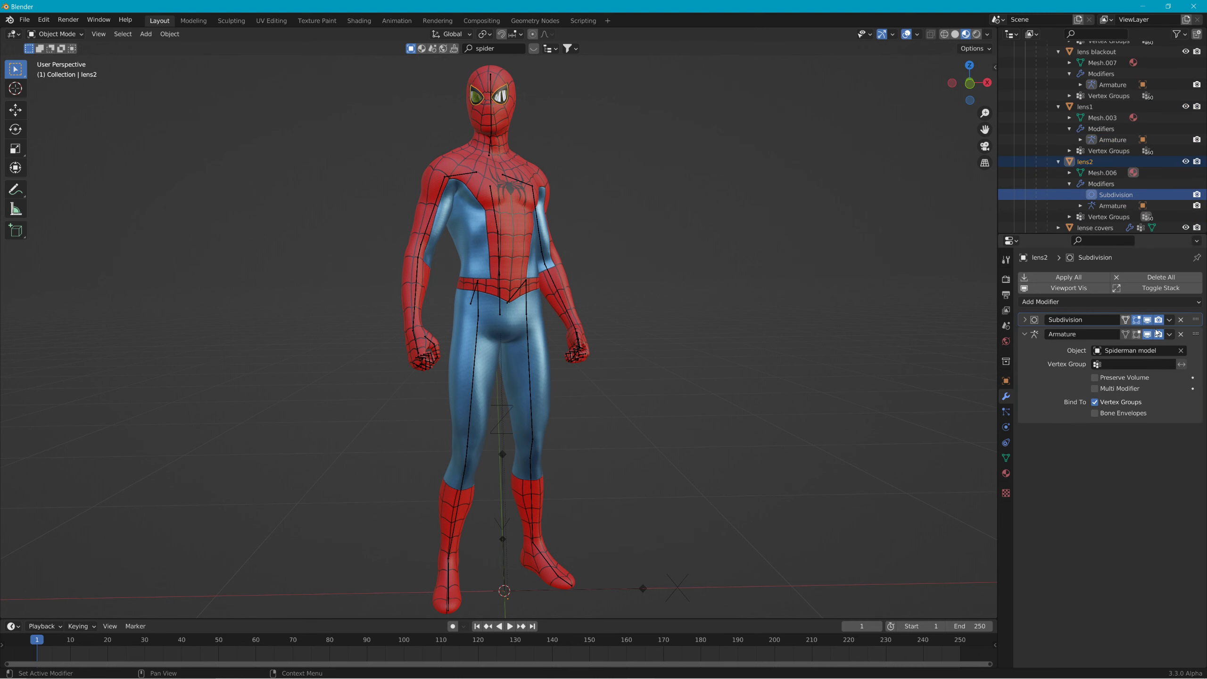
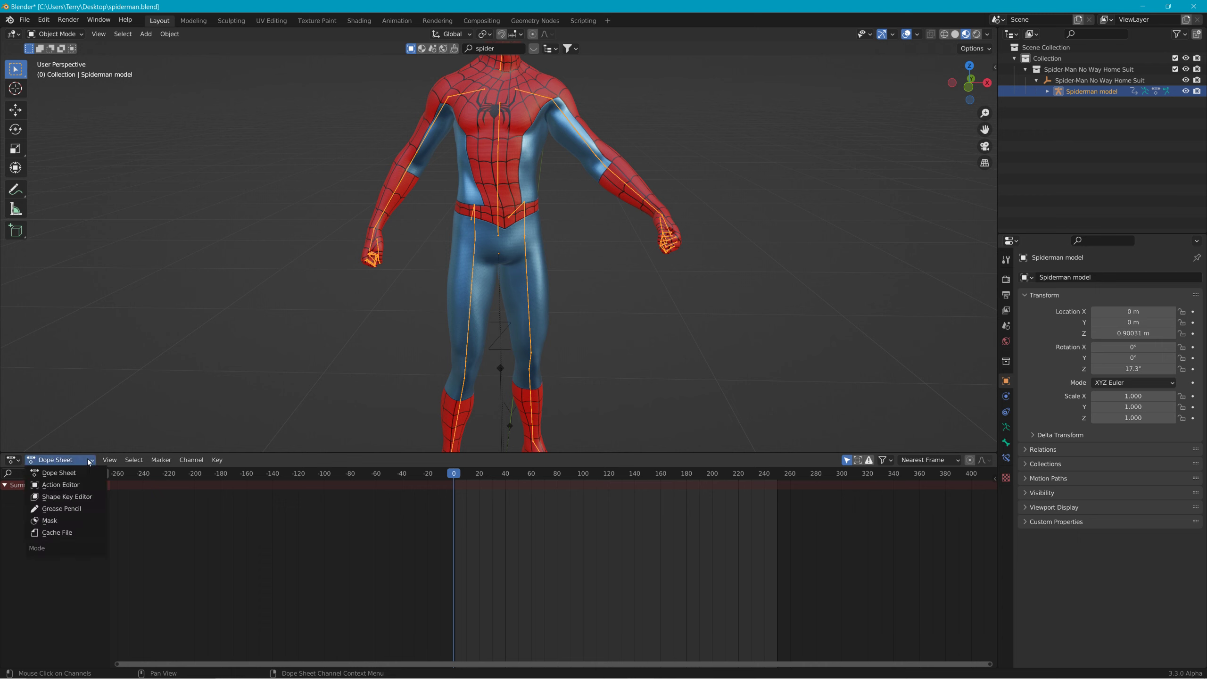
# Switch the Dope Sheet to Action Editor mode for the Spiderman model armature.
pyautogui.click(82, 485)
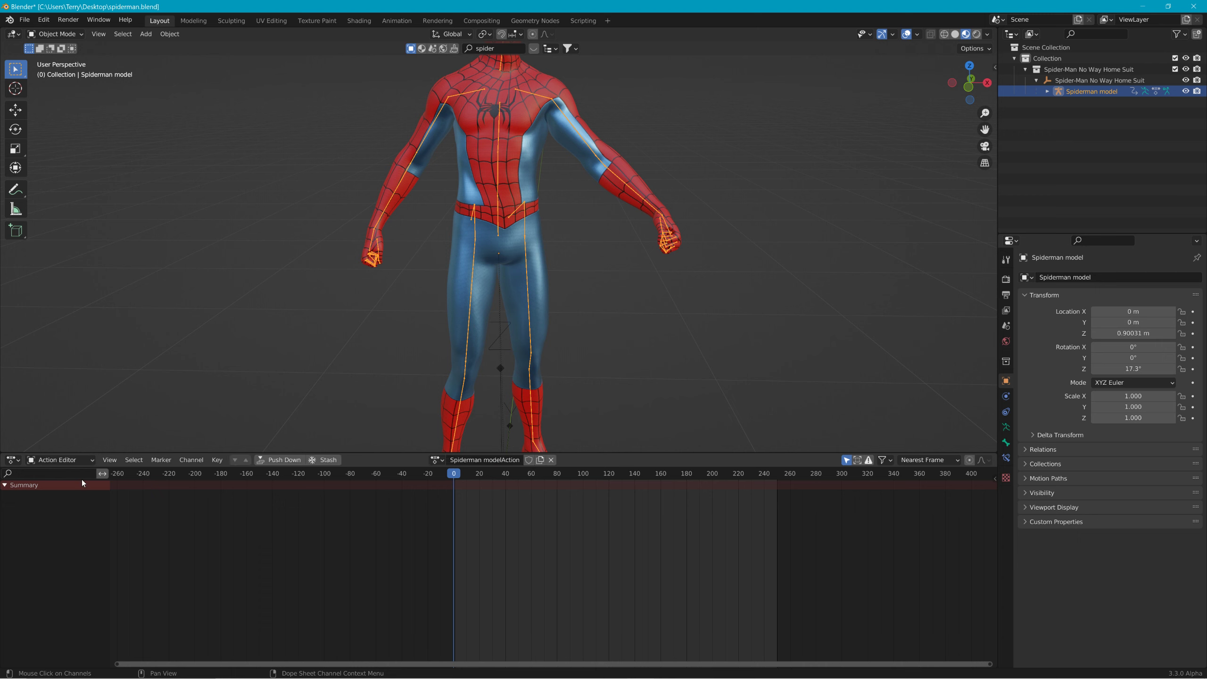
pyautogui.rightClick(27, 486)
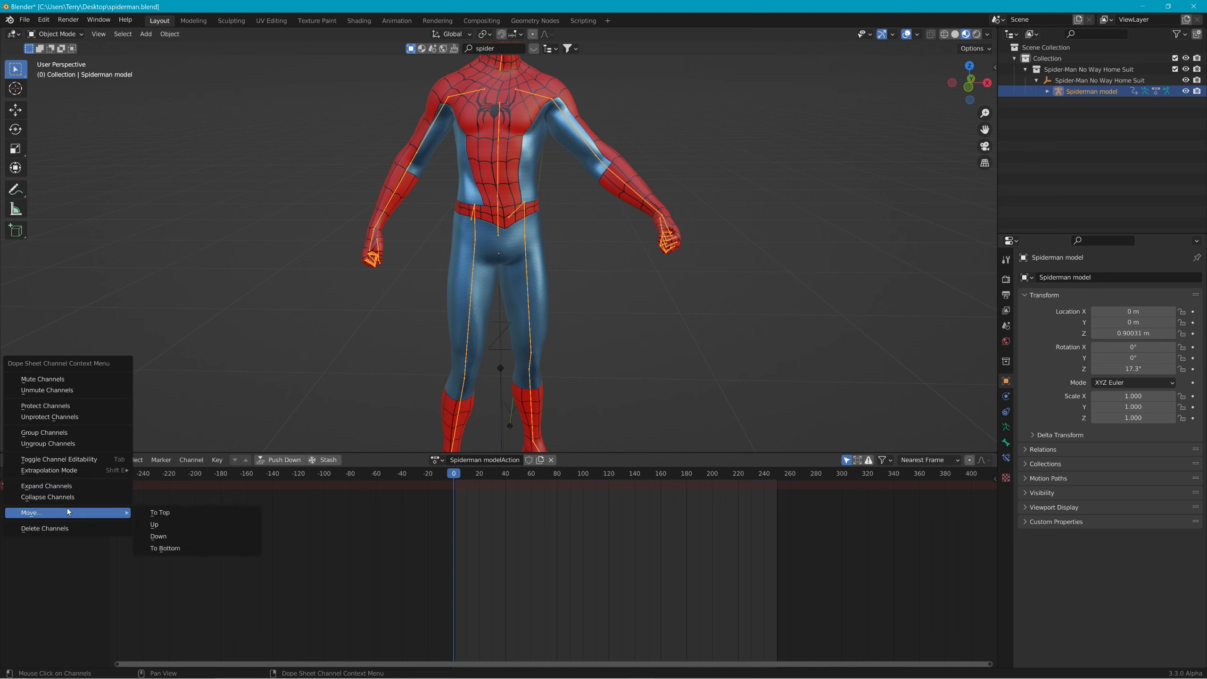
pyautogui.click(63, 548)
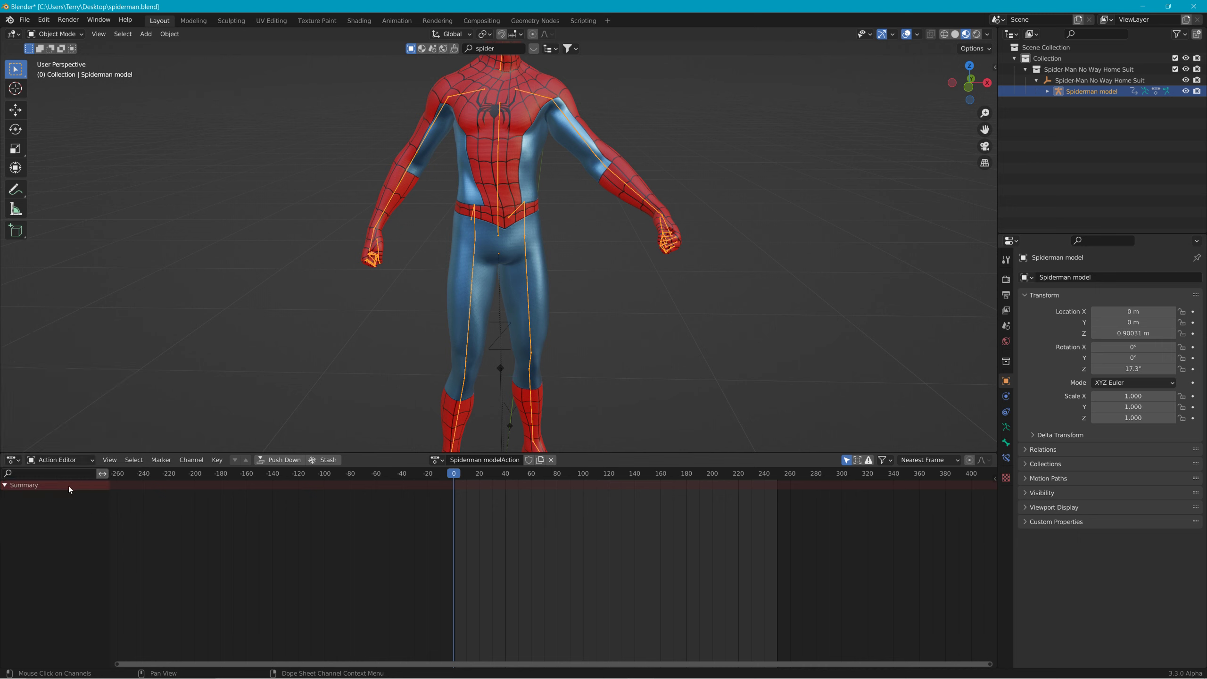
# Change the animation editor to the Timeline and display the armature's data and bone properties.
pyautogui.click(18, 462)
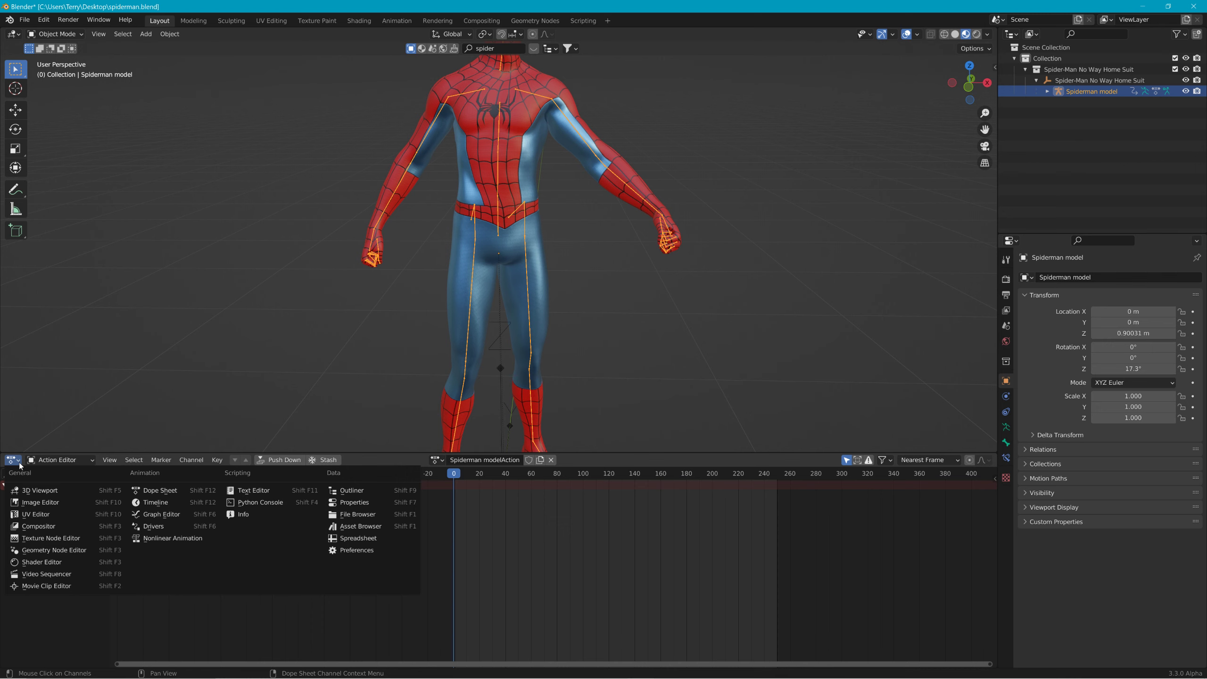
pyautogui.click(181, 500)
pyautogui.moveTo(409, 547); pyautogui.dragTo(444, 543, button='middle')
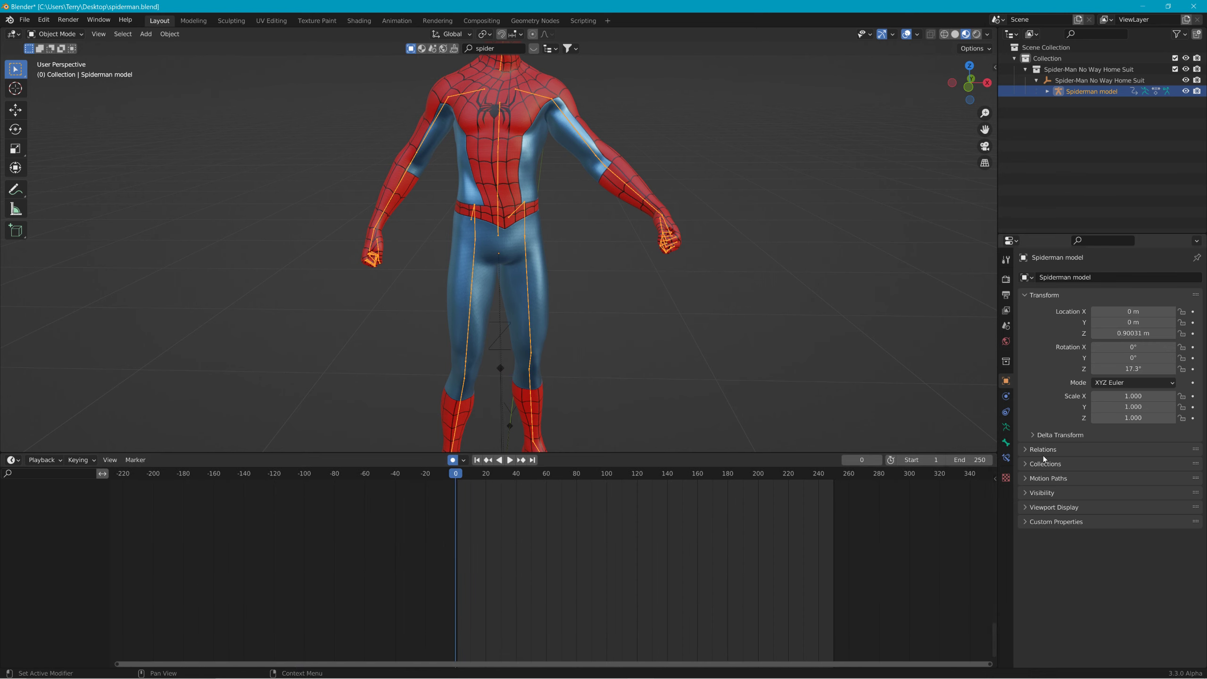
pyautogui.click(1006, 427)
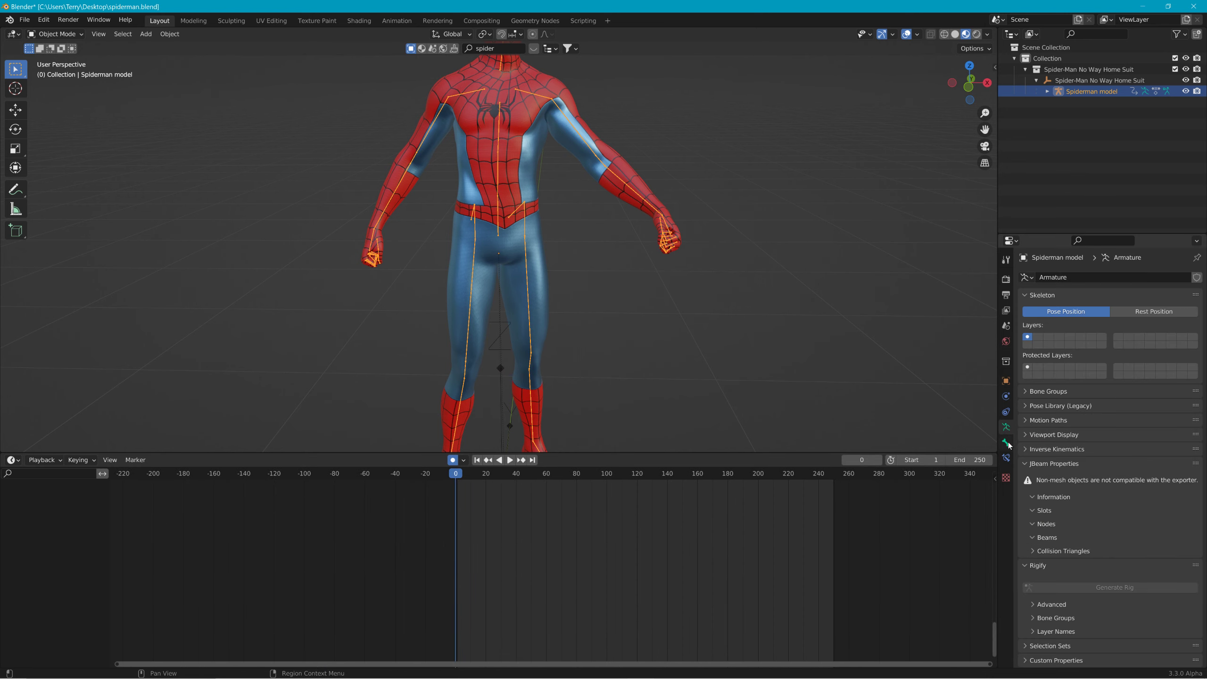
pyautogui.click(1006, 442)
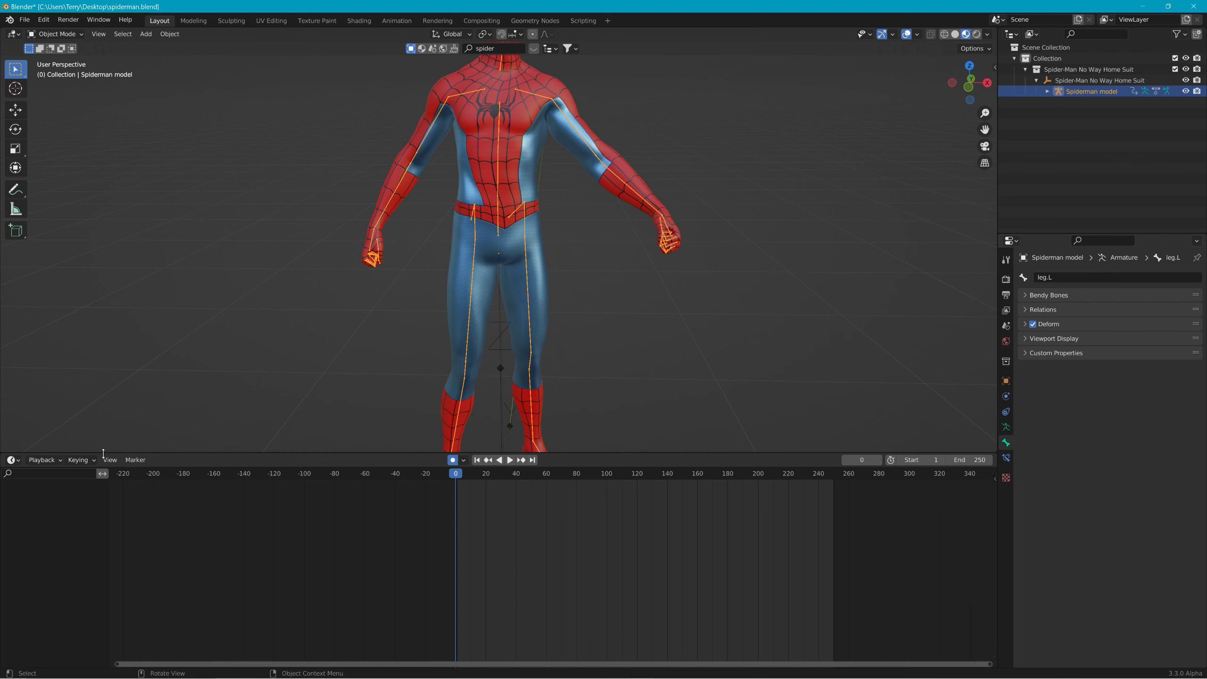
# Return the animation editor to the Dope Sheet's Action Editor.
pyautogui.click(12, 460)
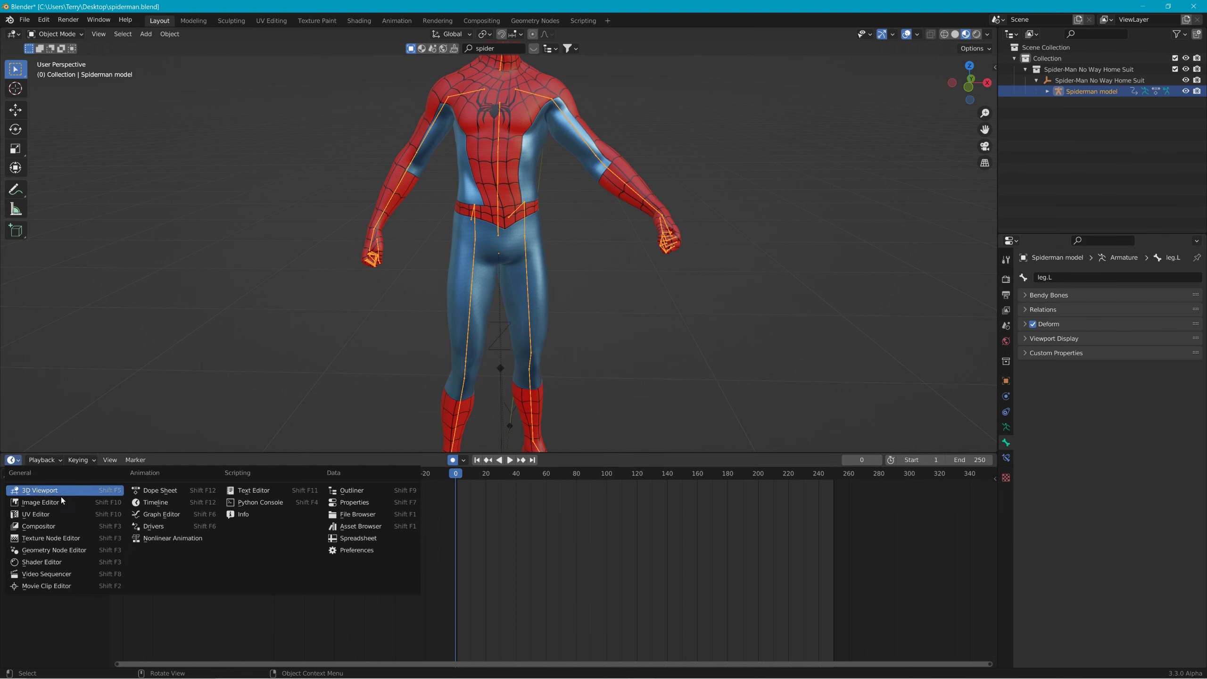
pyautogui.click(176, 492)
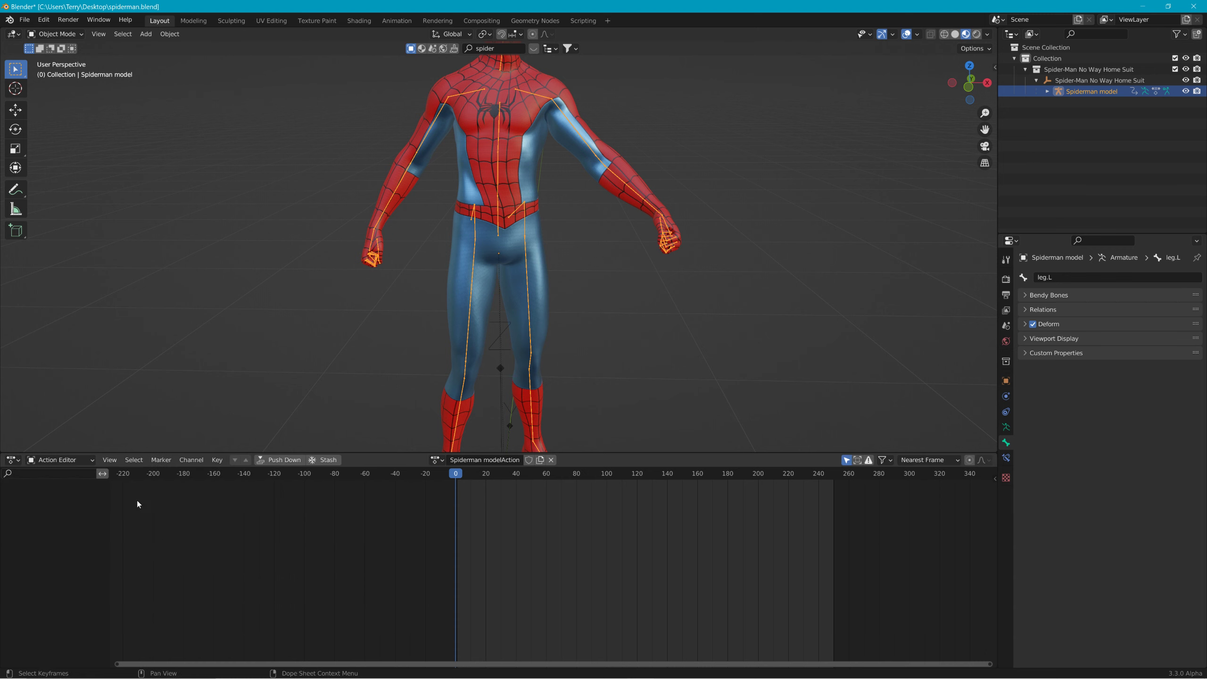
pyautogui.moveTo(243, 497); pyautogui.dragTo(268, 630, button='middle')
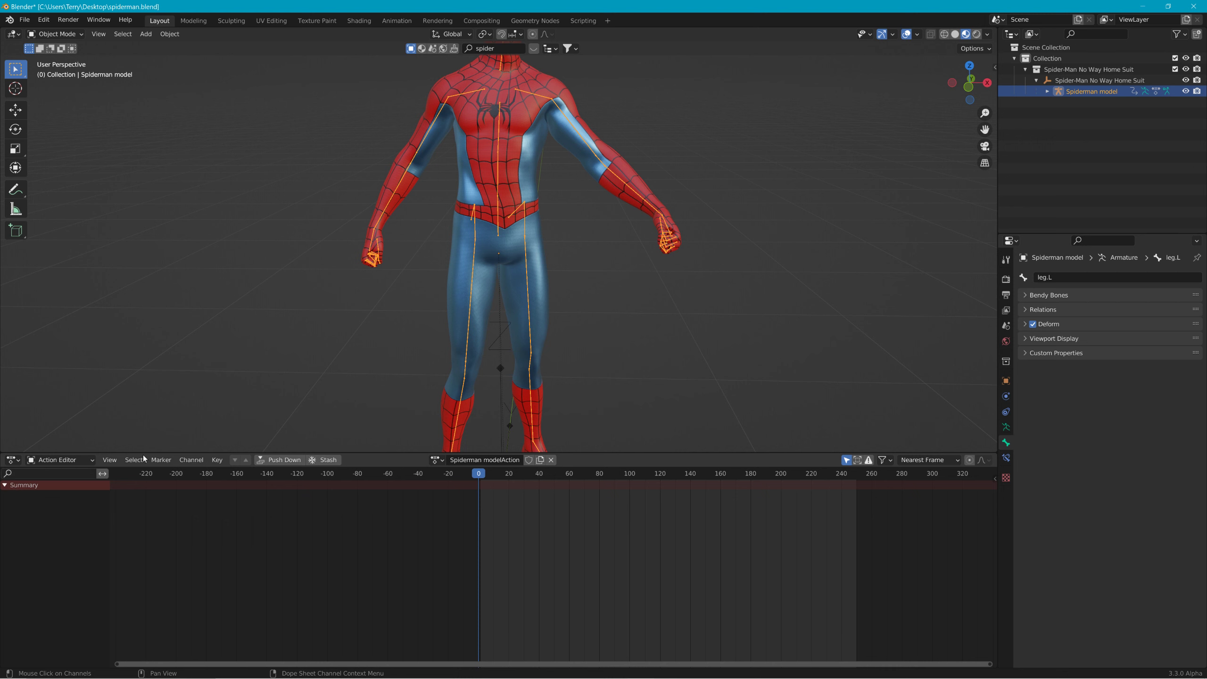
# Select the Spiderman model armature instead of the body mesh and switch it to Pose Mode.
pyautogui.click(586, 140)
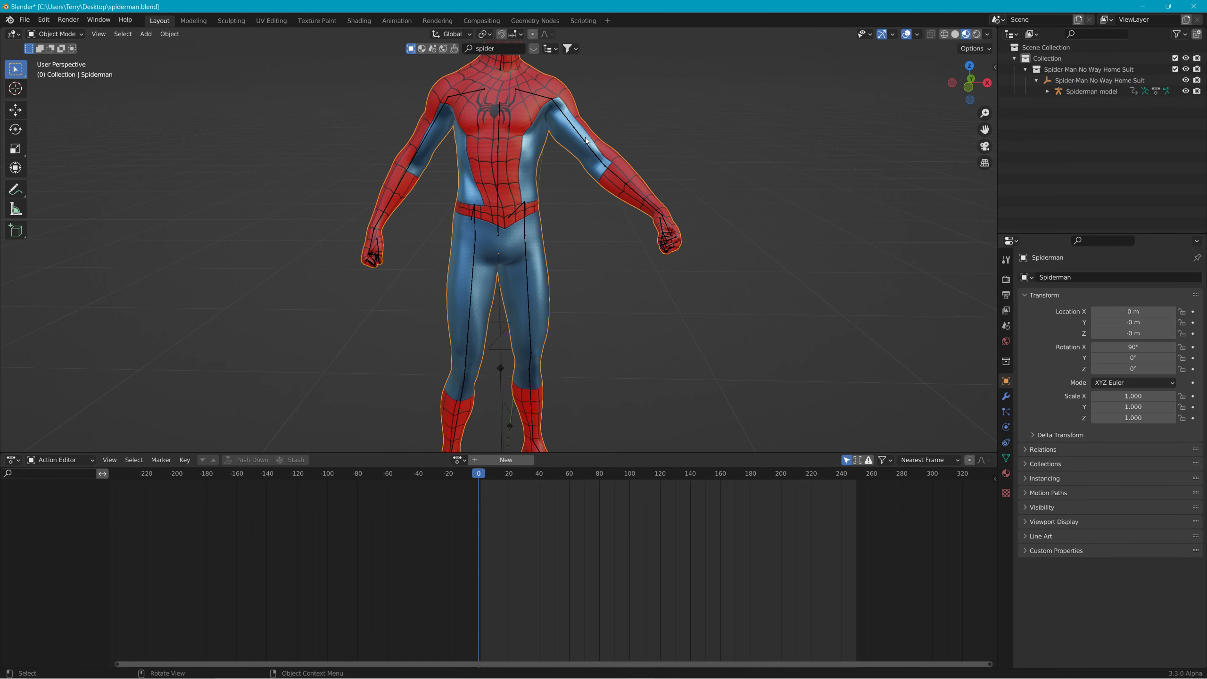
pyautogui.click(585, 141)
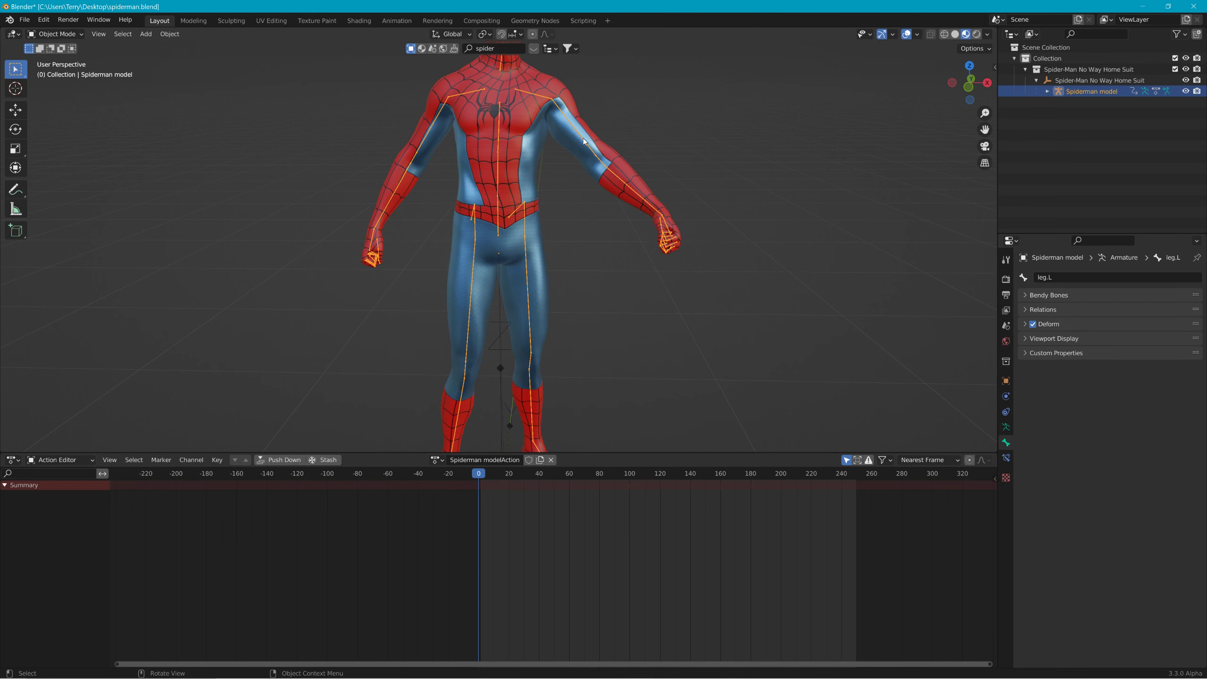
pyautogui.click(584, 139)
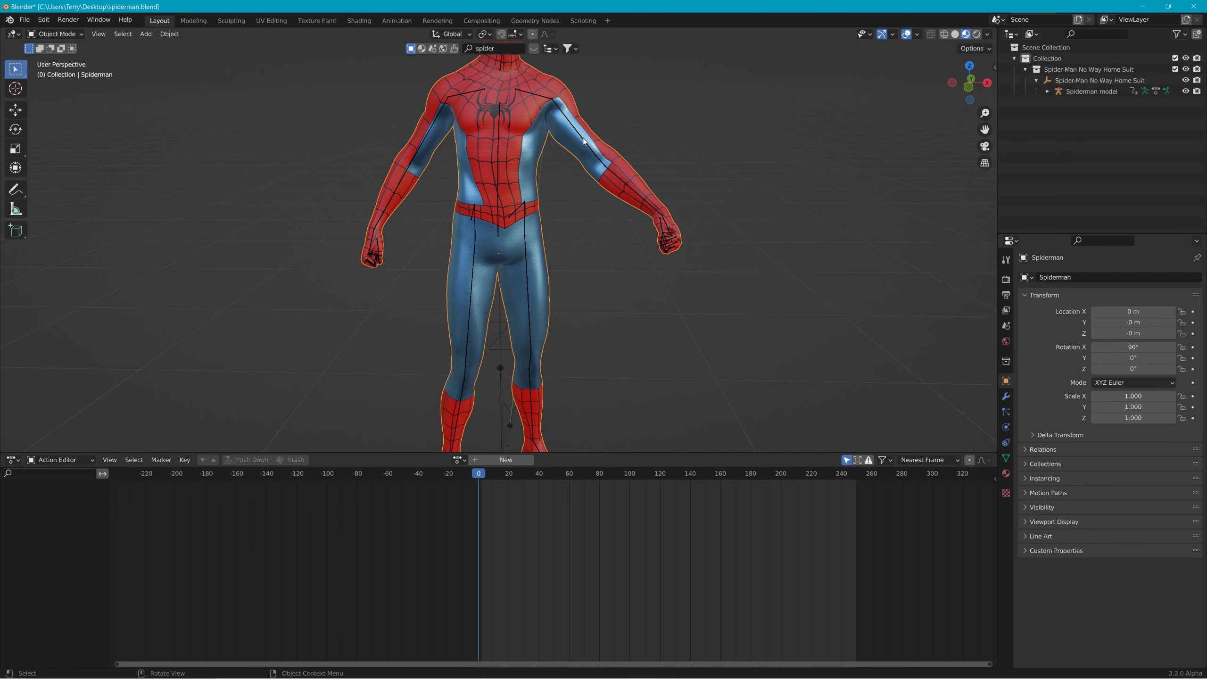
pyautogui.click(76, 35)
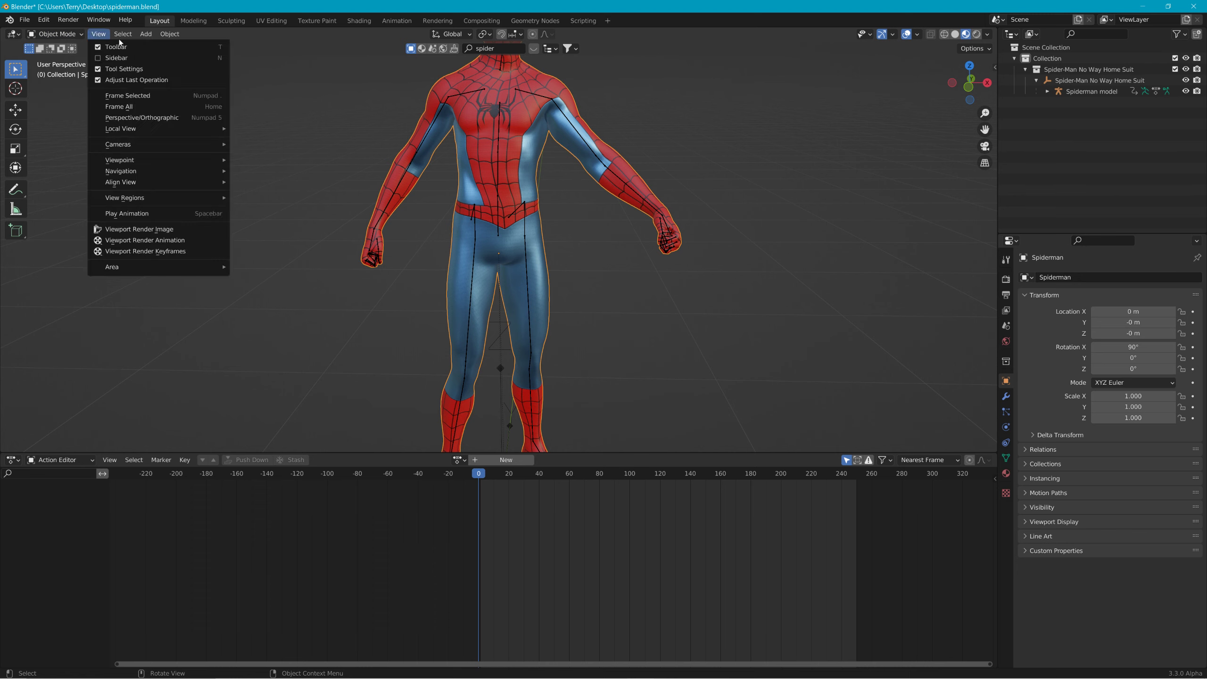
pyautogui.click(462, 92)
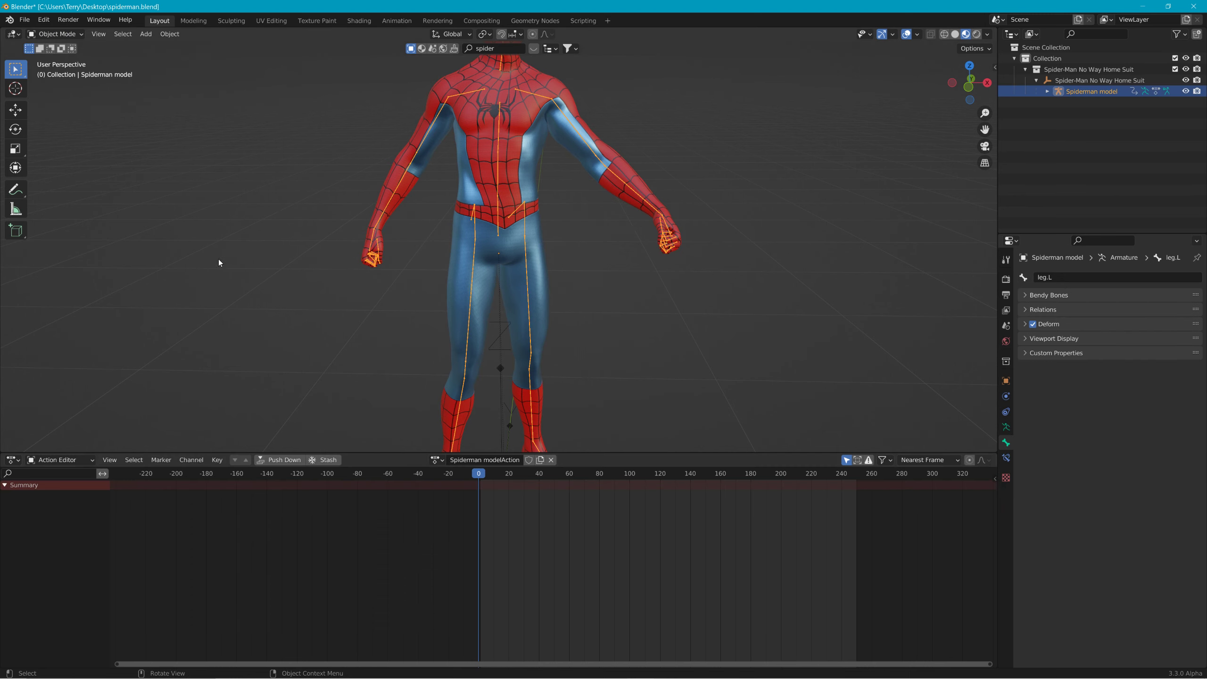
pyautogui.click(83, 34)
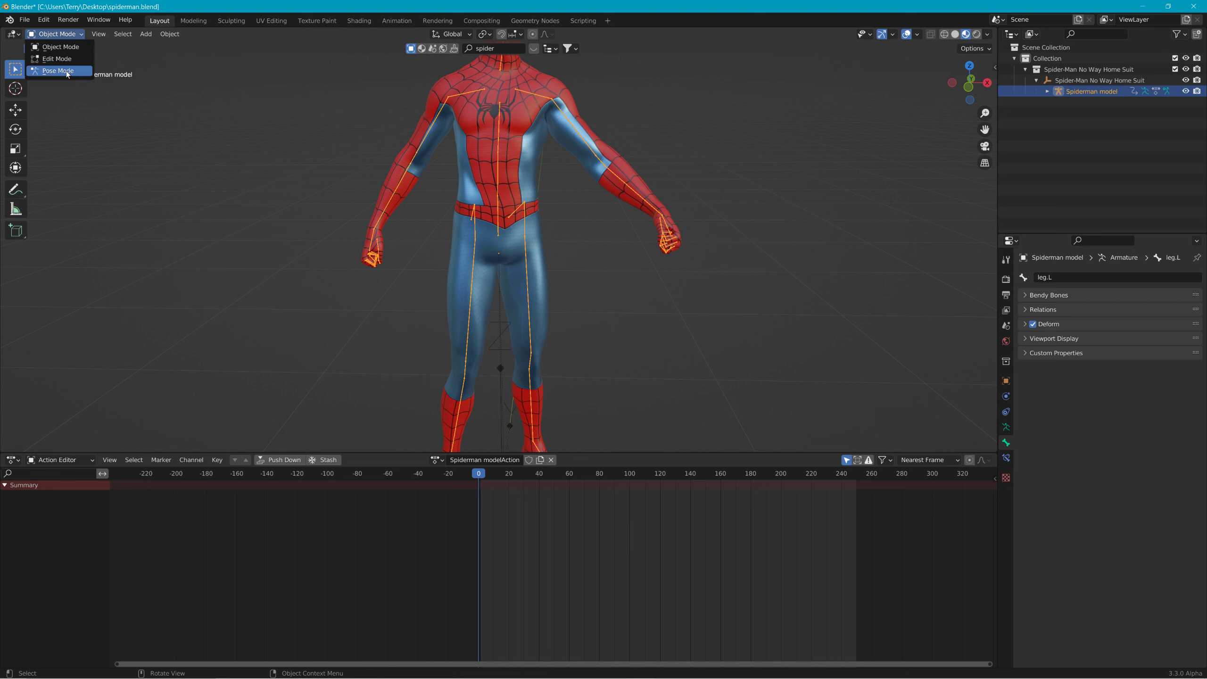
pyautogui.click(66, 71)
# Select the spine2 bone, examine its individual keyframe channels, and try out scaling it without keeping the change.
pyautogui.click(504, 180)
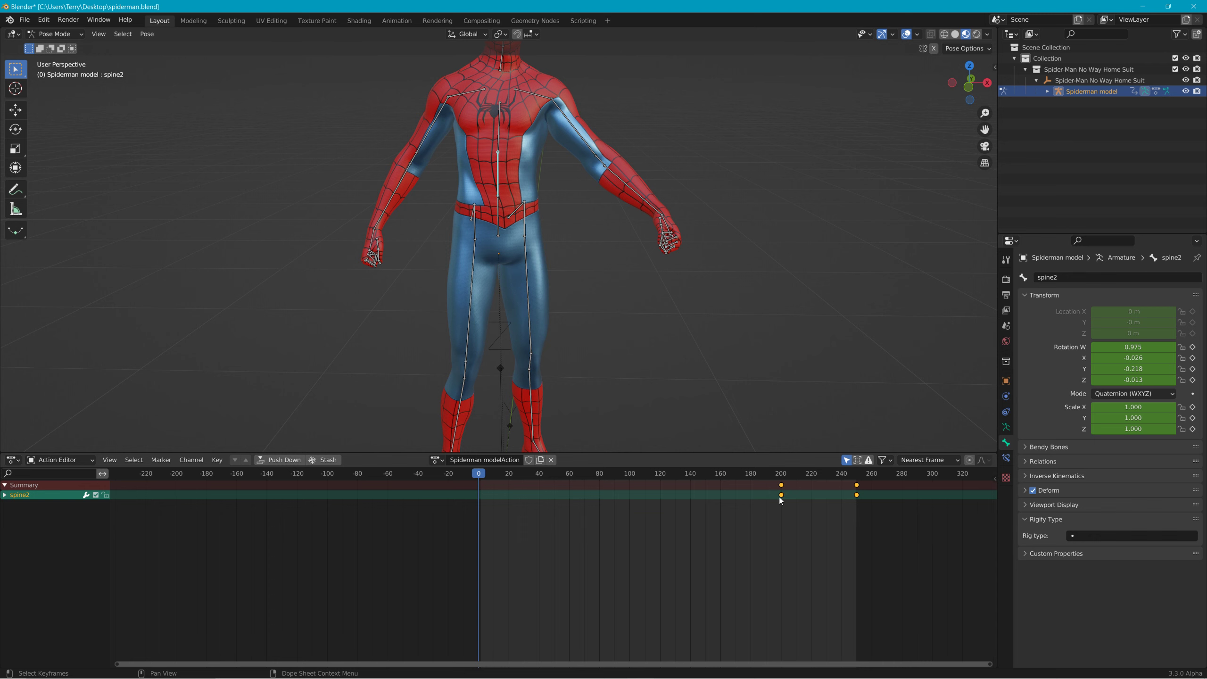
pyautogui.moveTo(390, 575); pyautogui.dragTo(420, 575, button='middle')
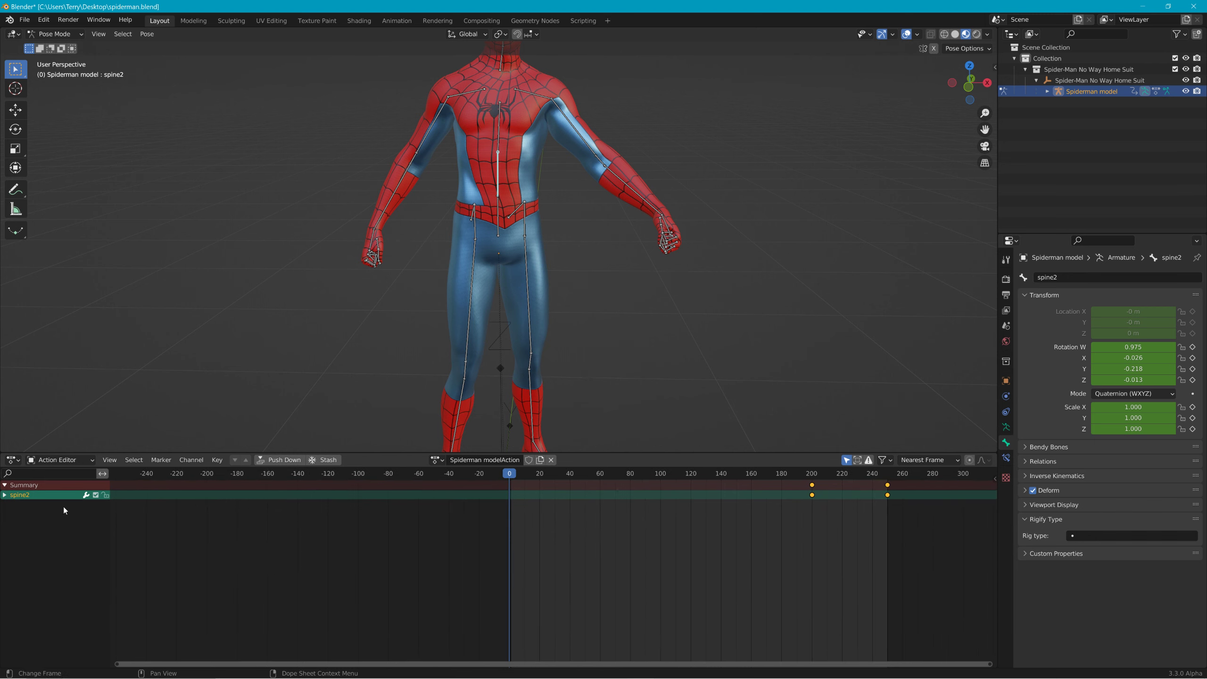
pyautogui.click(4, 495)
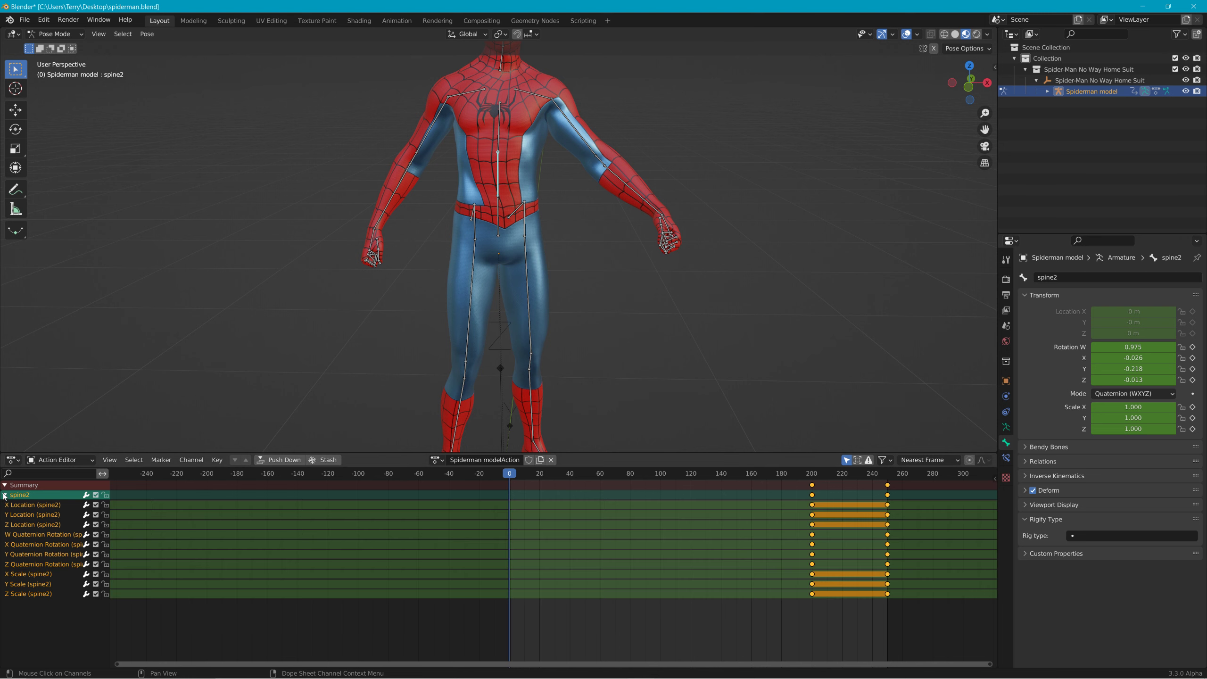
pyautogui.click(4, 495)
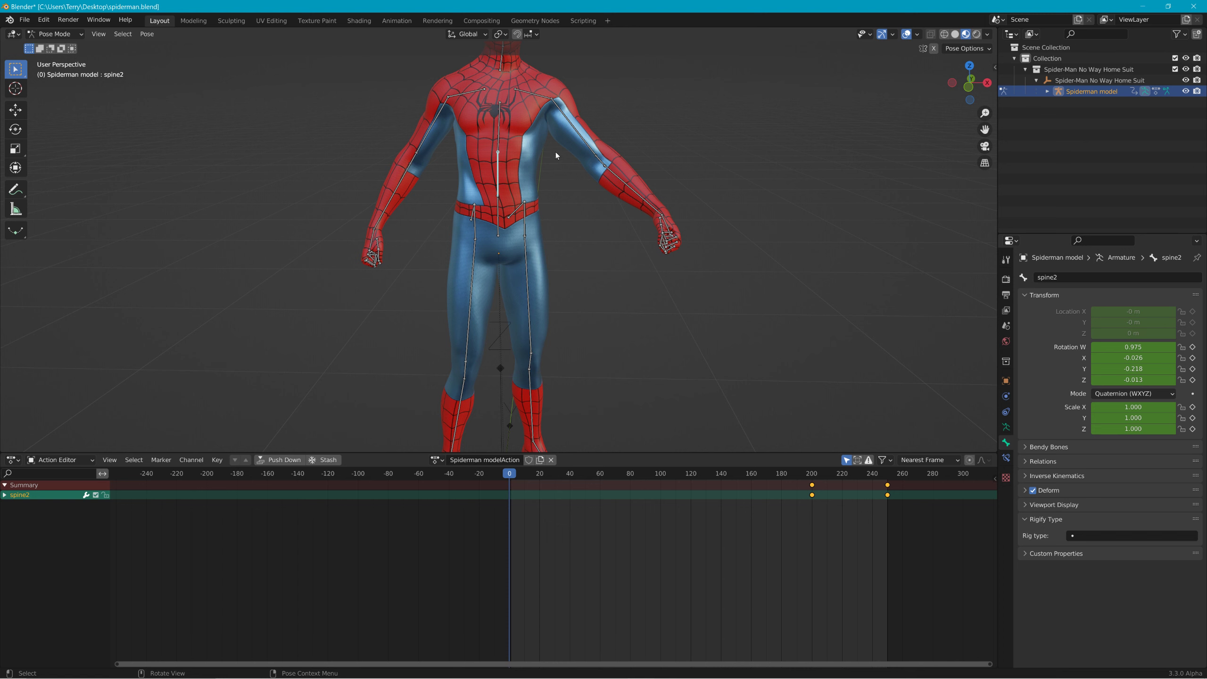
pyautogui.press('s')
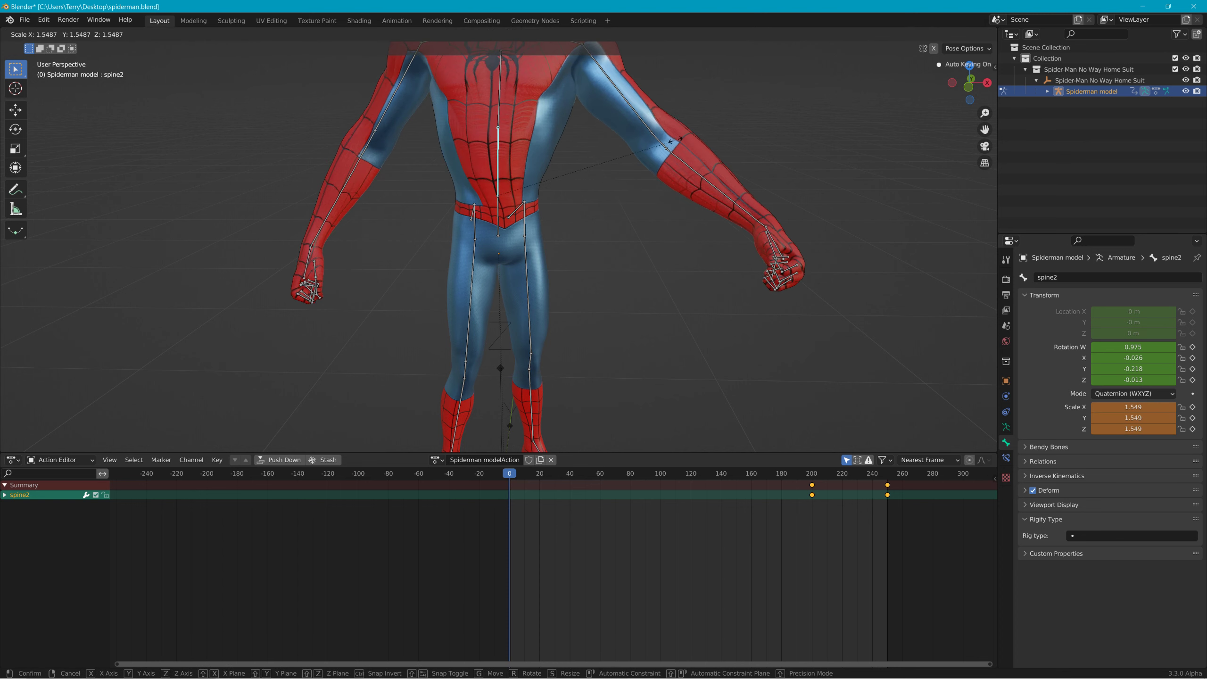
pyautogui.rightClick(677, 140)
# Select all bones to examine their keyframes, deselect the keyframes and select only the bicep.L bone.
pyautogui.press('a')
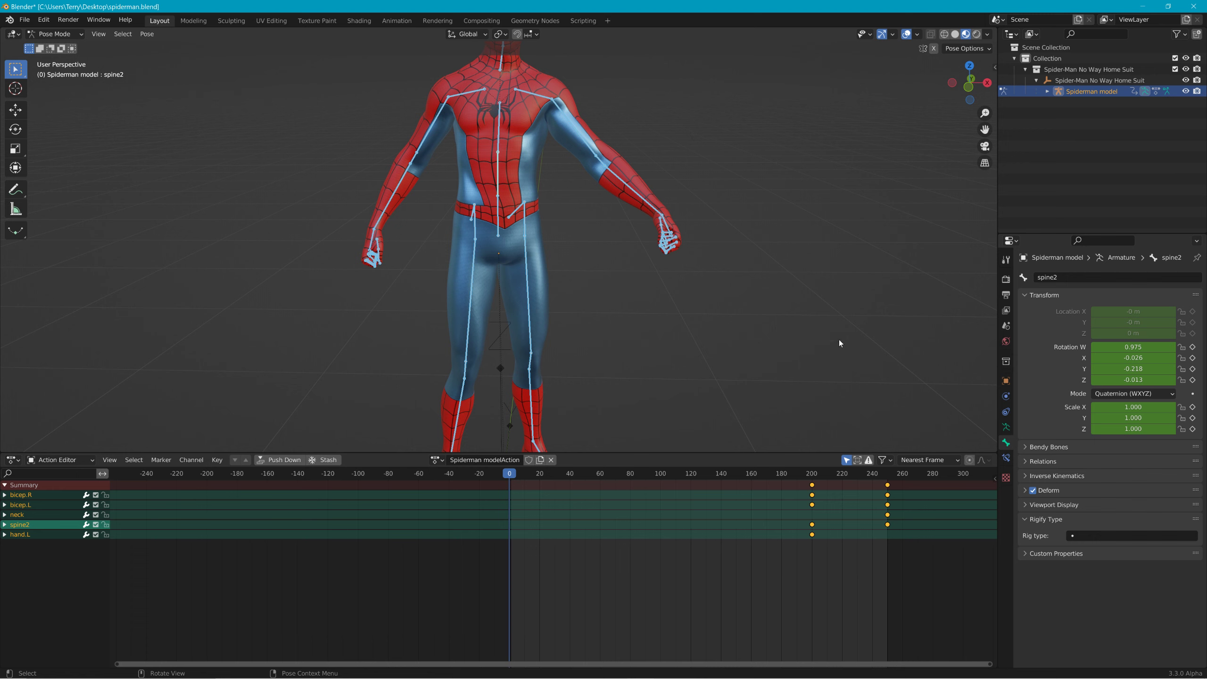
pyautogui.keyDown('shift'); pyautogui.moveTo(773, 245); pyautogui.dragTo(775, 330, button='middle'); pyautogui.keyUp('shift')
pyautogui.click(800, 479)
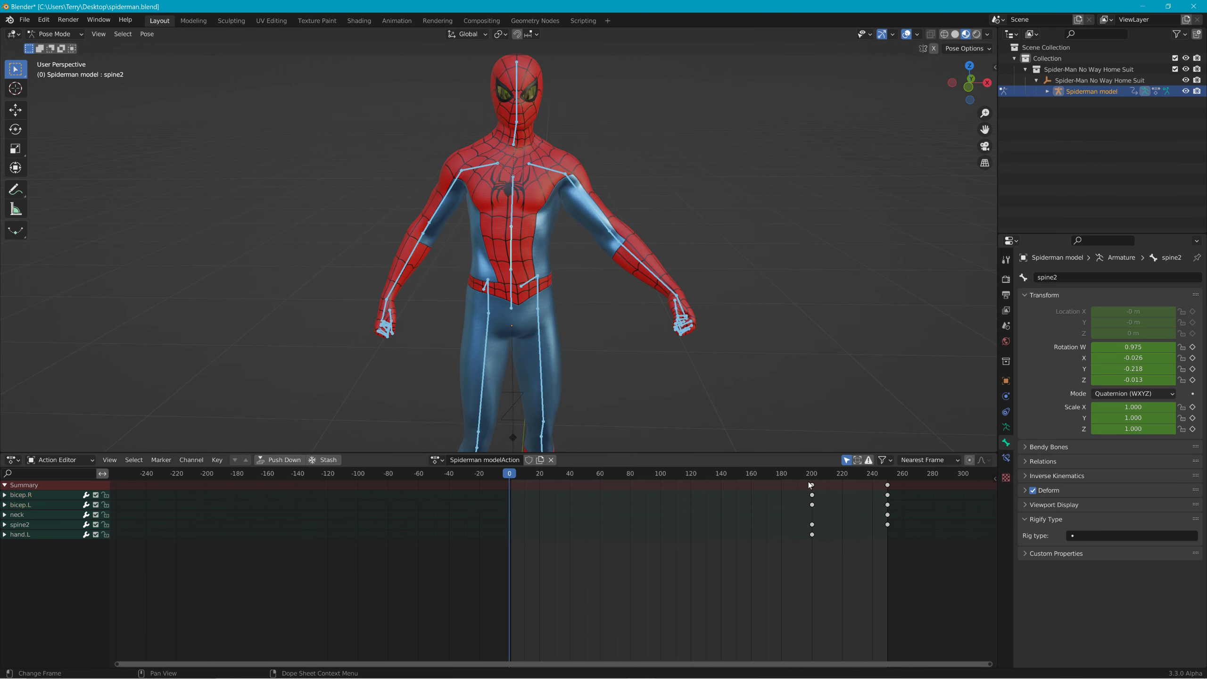
pyautogui.click(604, 219)
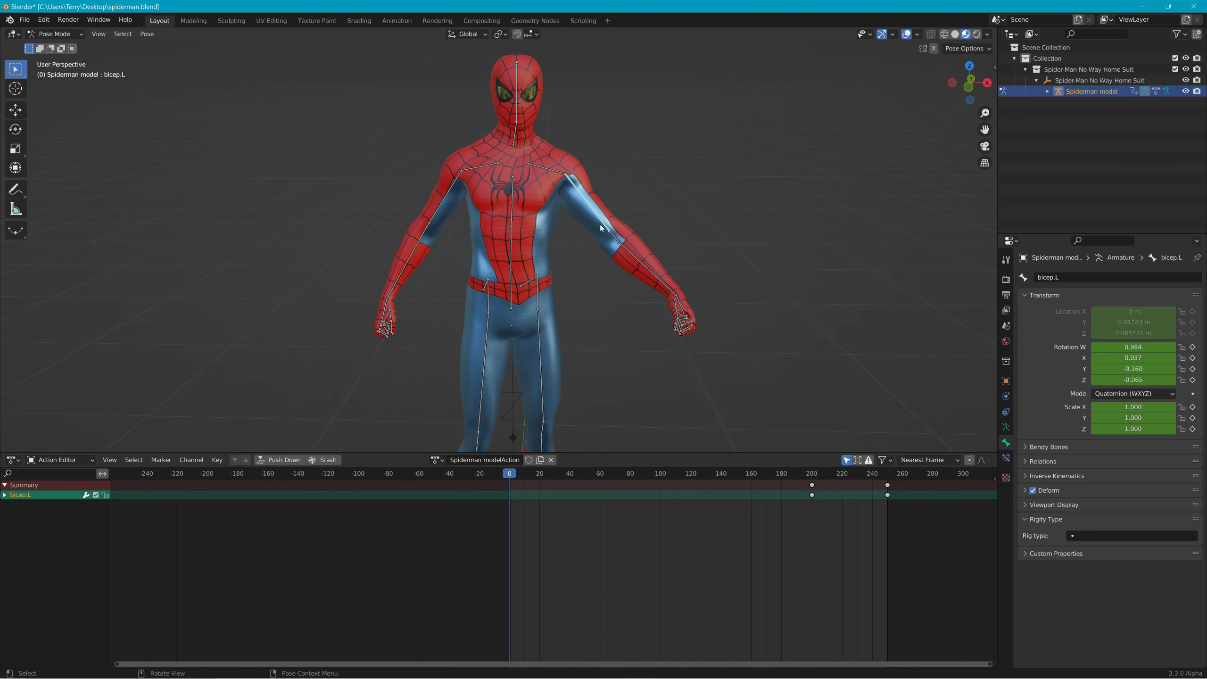
# At frame 150, rotate the spine3 bone about -13° to lean the upper body sideways.
pyautogui.moveTo(521, 473); pyautogui.dragTo(732, 509)
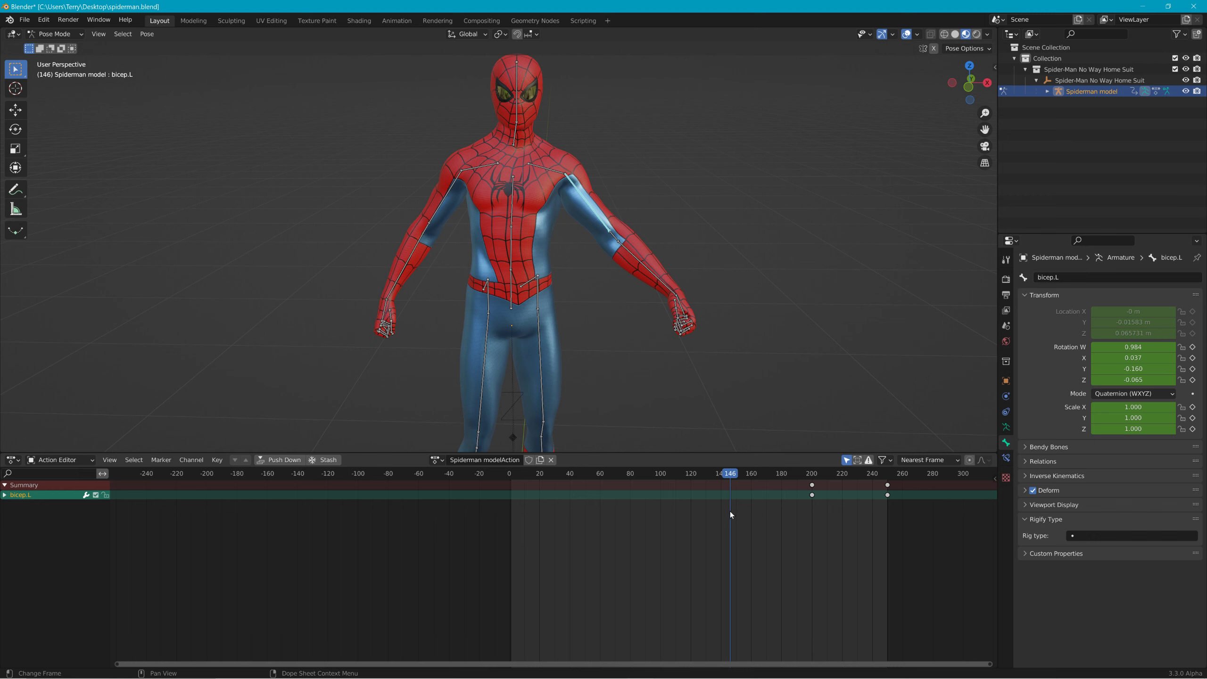
pyautogui.moveTo(730, 513); pyautogui.dragTo(736, 525)
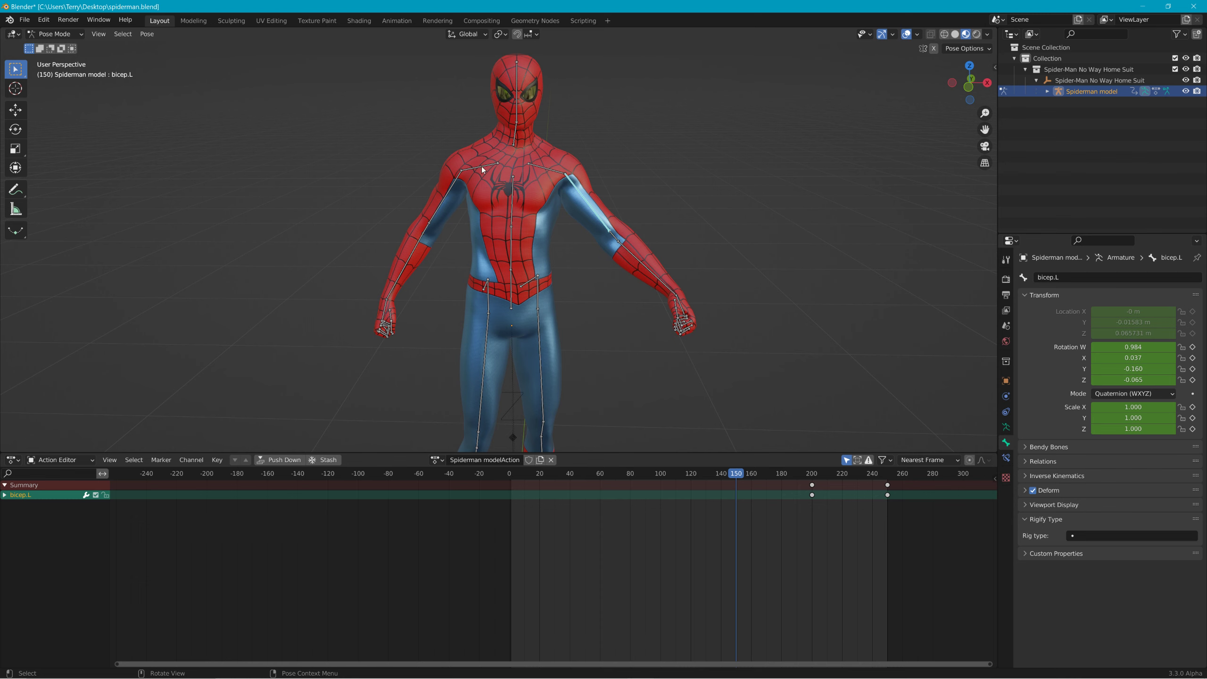
pyautogui.click(507, 214)
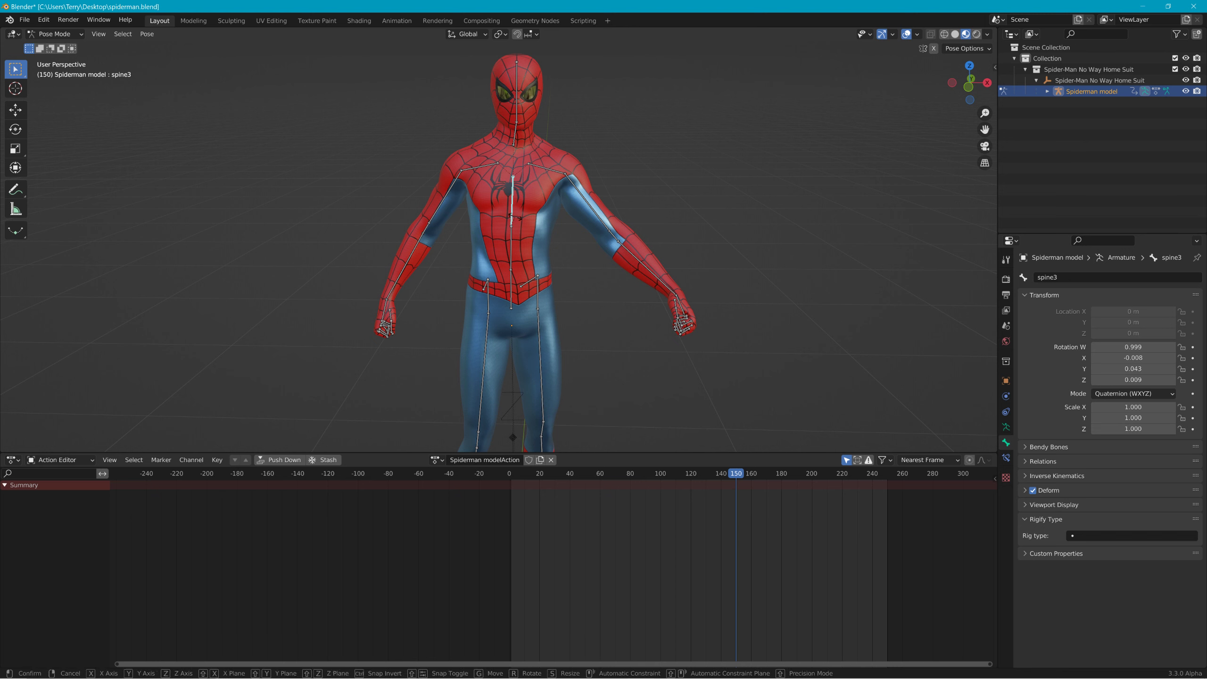
pyautogui.press('r')
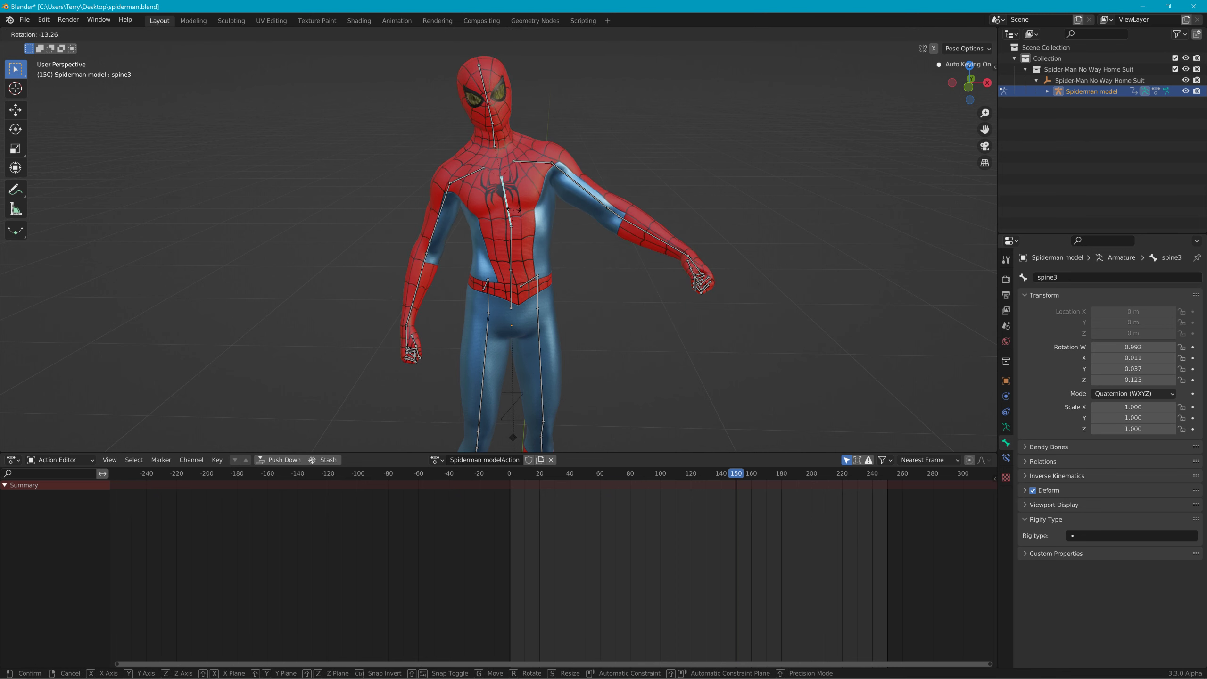
pyautogui.click(514, 210)
# At frame 73, rotate the spine3 bone in the opposite direction to bring the upper body upright.
pyautogui.moveTo(739, 474); pyautogui.dragTo(596, 485)
pyautogui.scroll(-2, 838, 477)
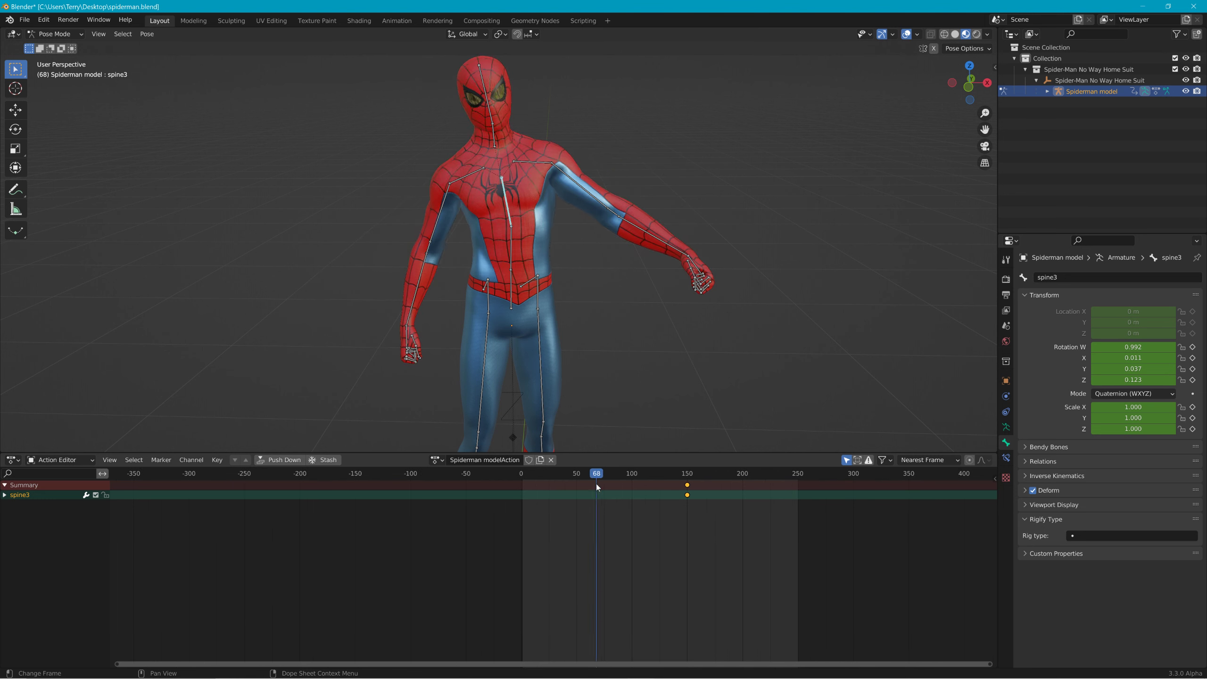
pyautogui.click(602, 474)
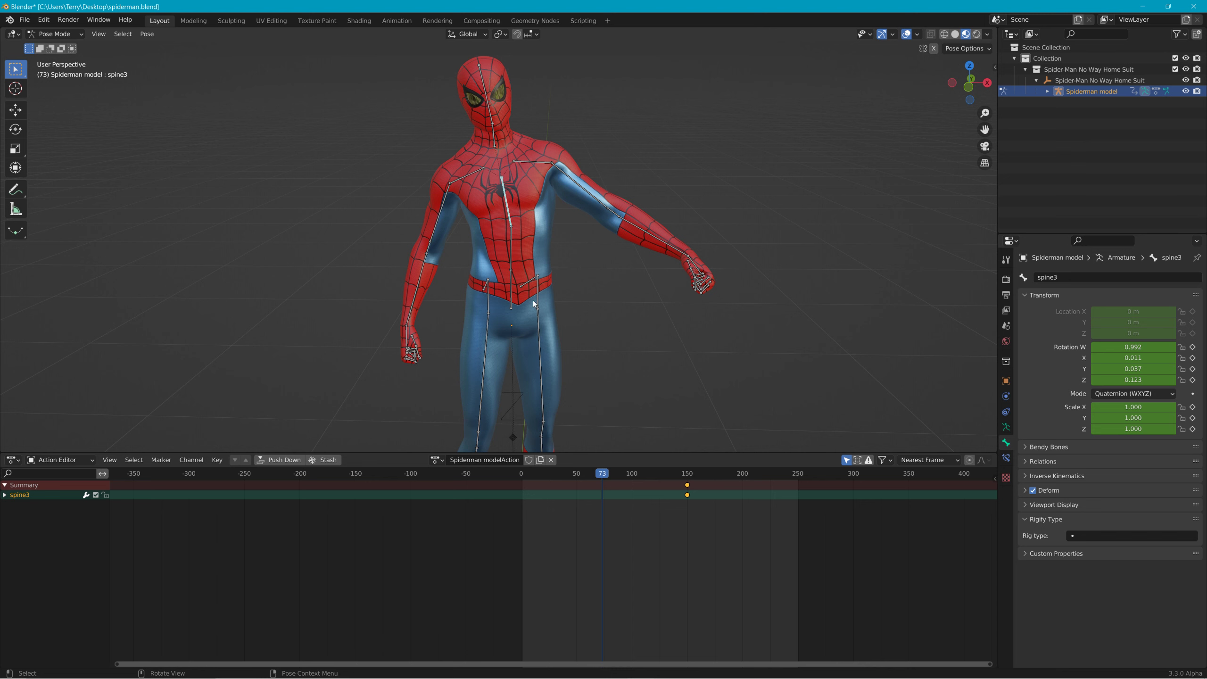
pyautogui.press('r')
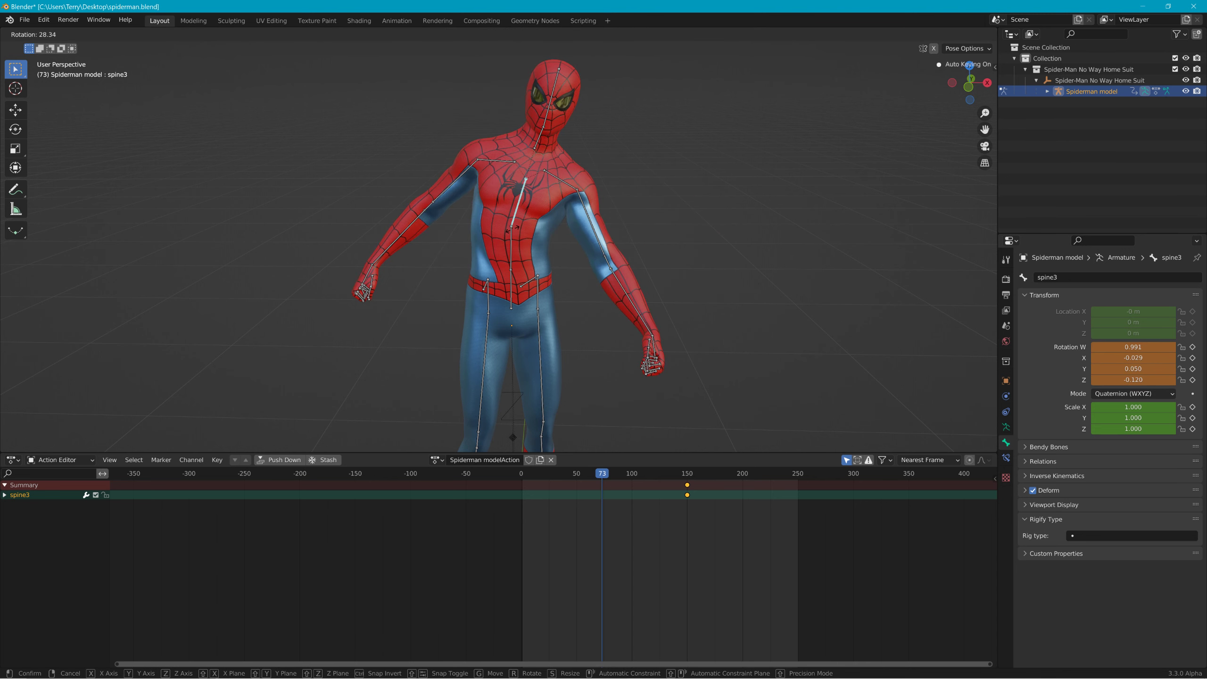
pyautogui.click(515, 230)
# Rotate the bicep.L and bicep.R bones at frame 73 to lower both arms toward the body.
pyautogui.click(588, 206)
pyautogui.press('r')
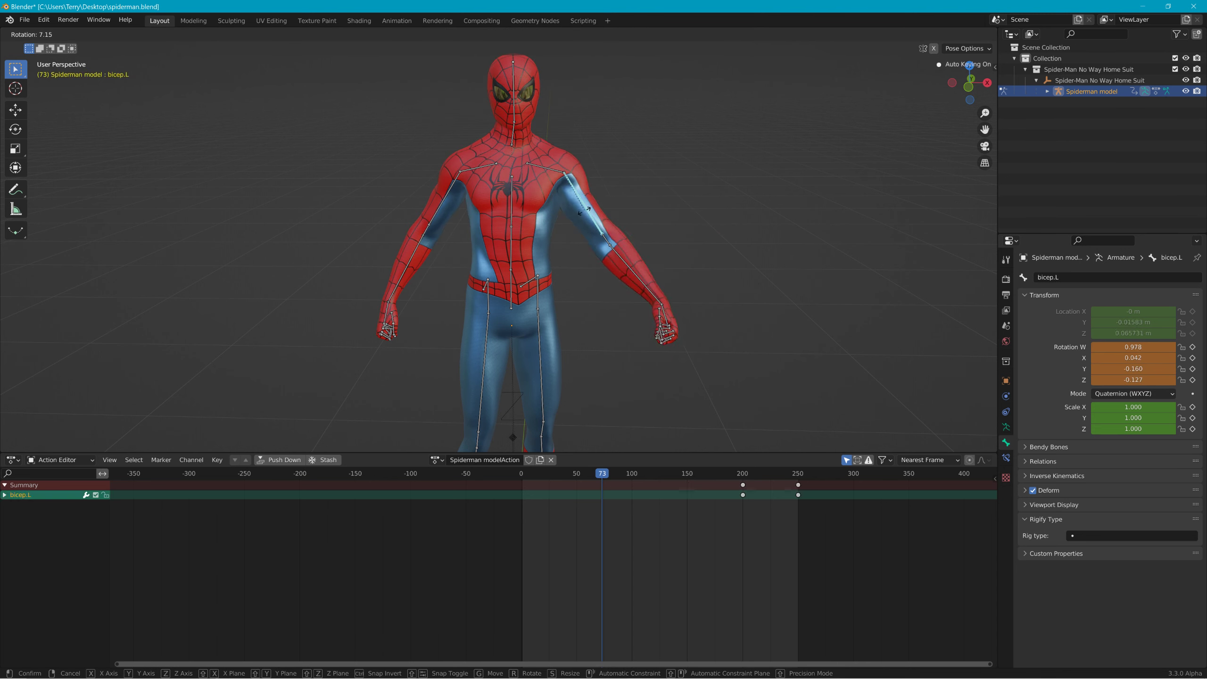
pyautogui.click(580, 219)
pyautogui.click(464, 214)
pyautogui.press('r')
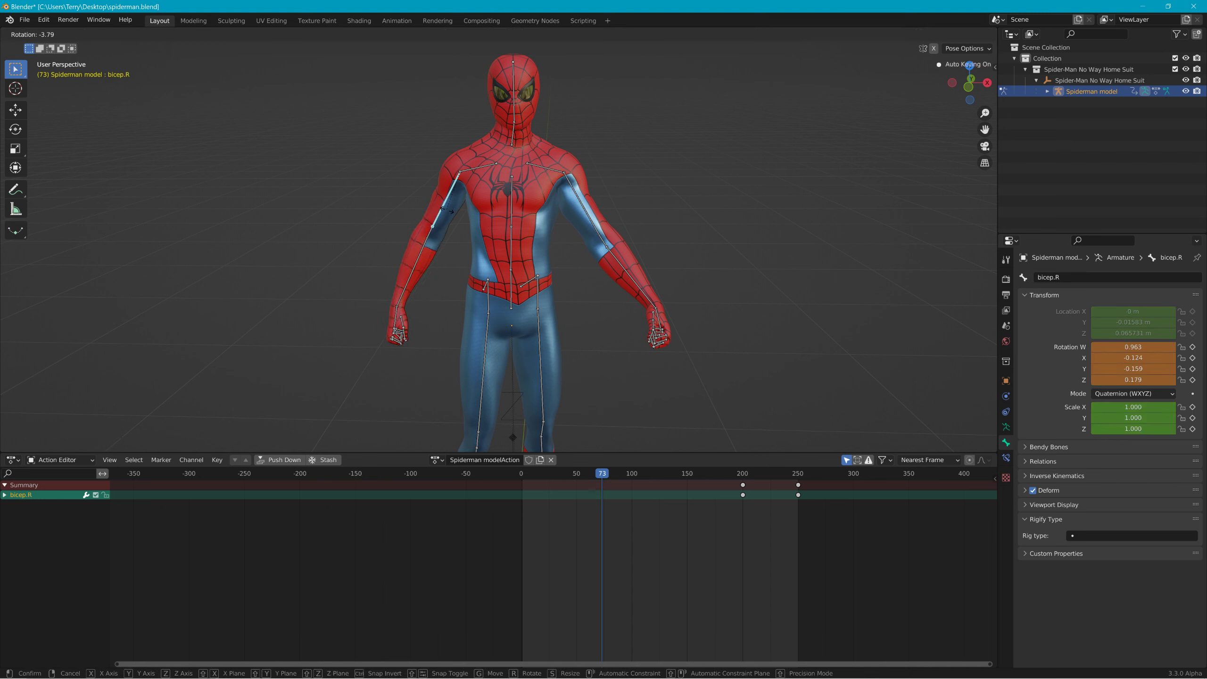
pyautogui.click(498, 172)
# At frame 73, rotate the neck bone about -65° around the global Z axis to turn the head sideways.
pyautogui.click(515, 118)
pyautogui.press('r')
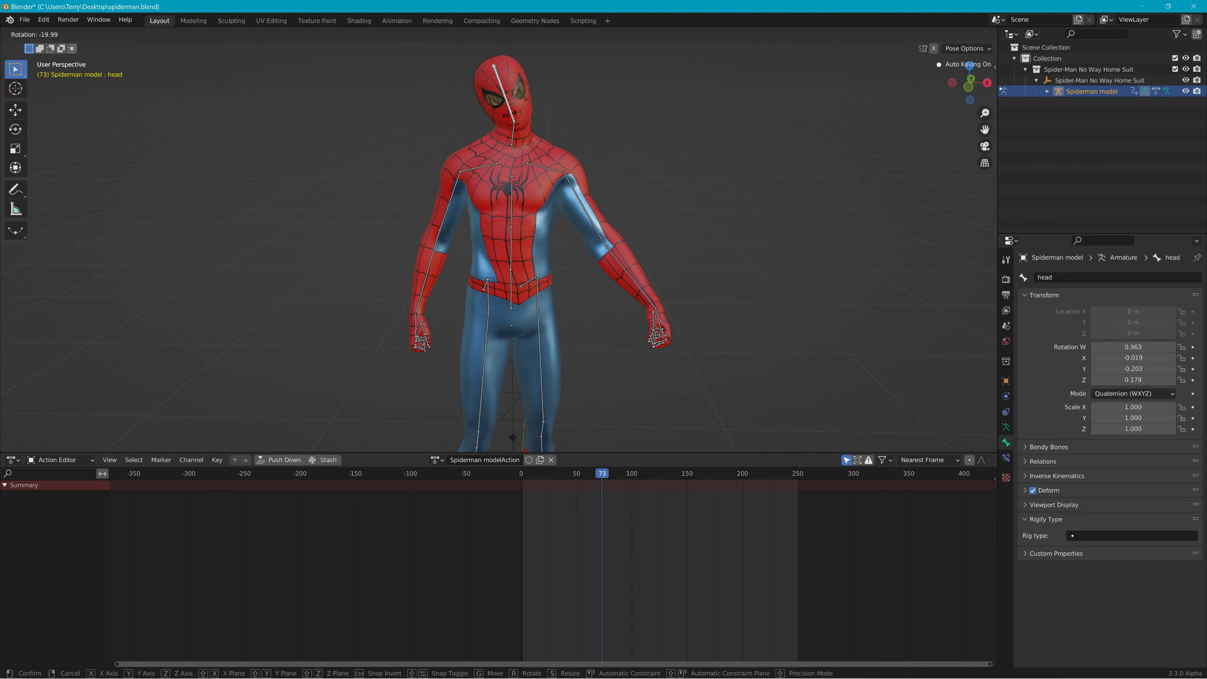
pyautogui.rightClick(515, 131)
pyautogui.click(515, 131)
pyautogui.press('r')
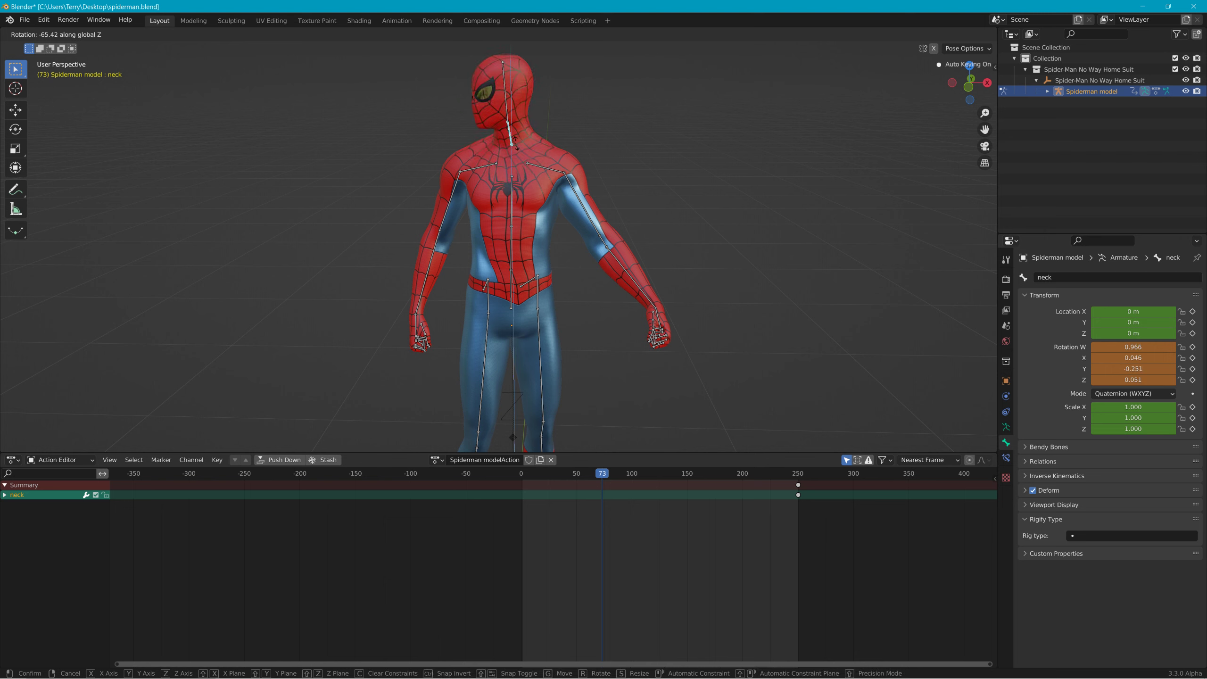
pyautogui.click(563, 191)
pyautogui.click(610, 257)
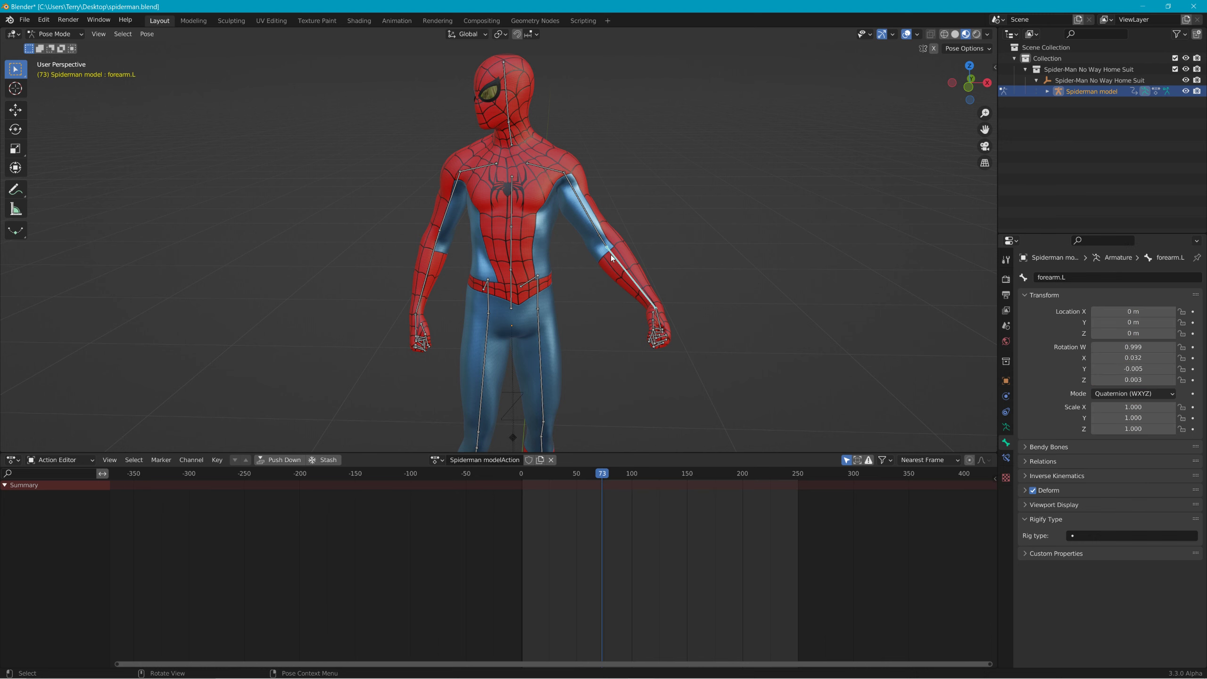
pyautogui.press('r')
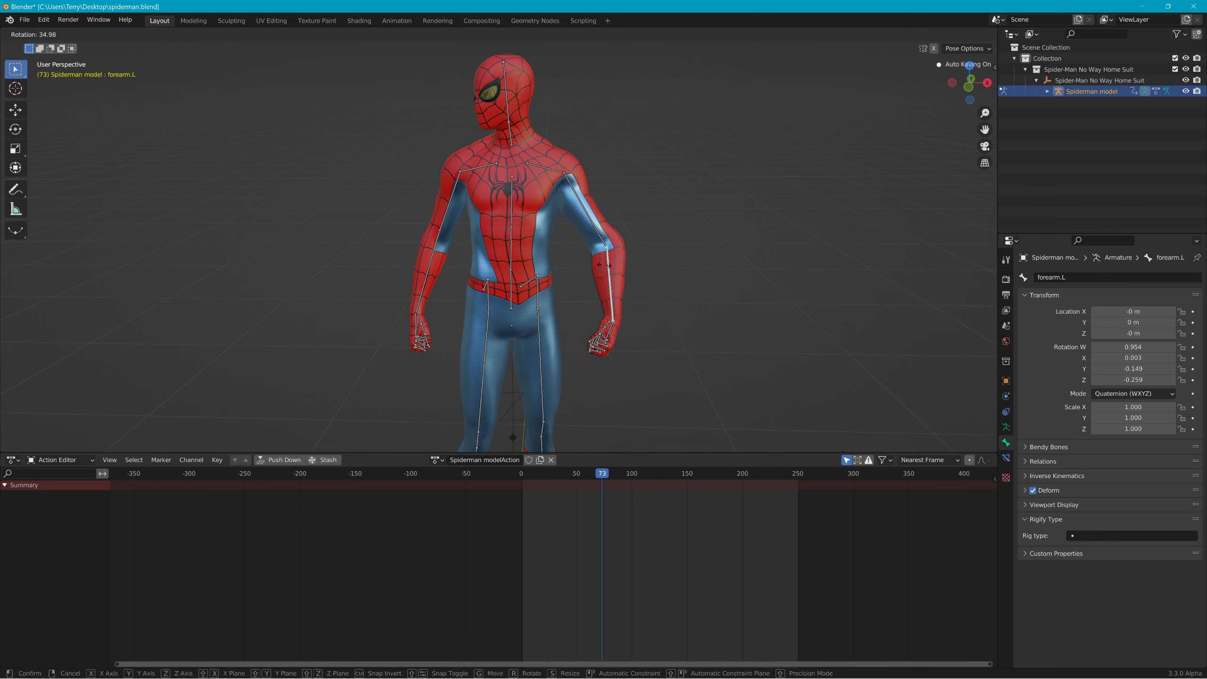
pyautogui.click(598, 272)
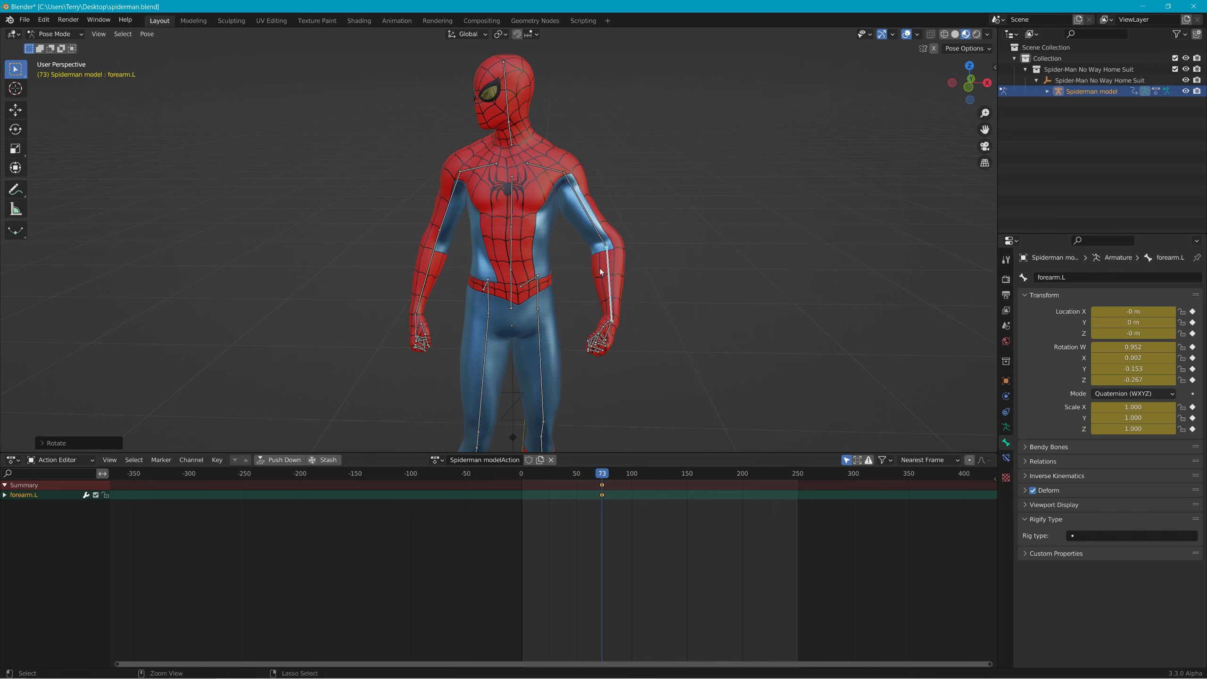
pyautogui.hotkey('ctrl', 'z')
pyautogui.click(512, 287)
pyautogui.press('r')
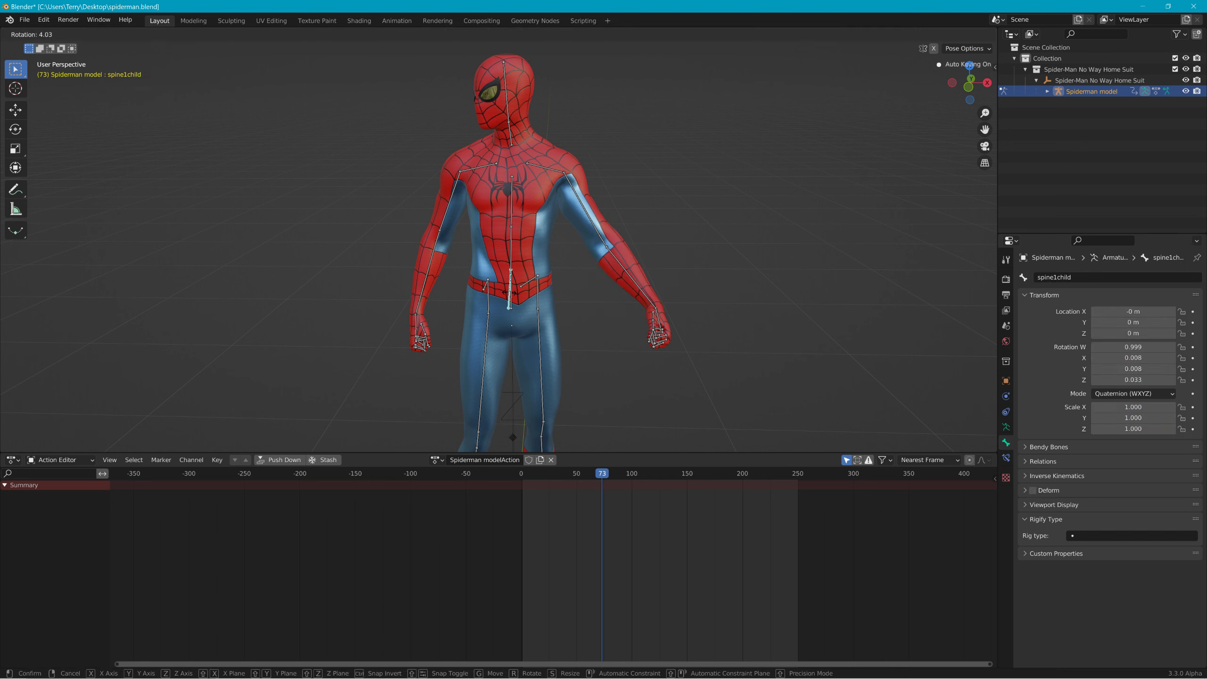
pyautogui.rightClick(517, 307)
# Rotate the spine2 bone about 17° around the global X axis at frame 73.
pyautogui.click(511, 262)
pyautogui.press('r')
pyautogui.press('y')
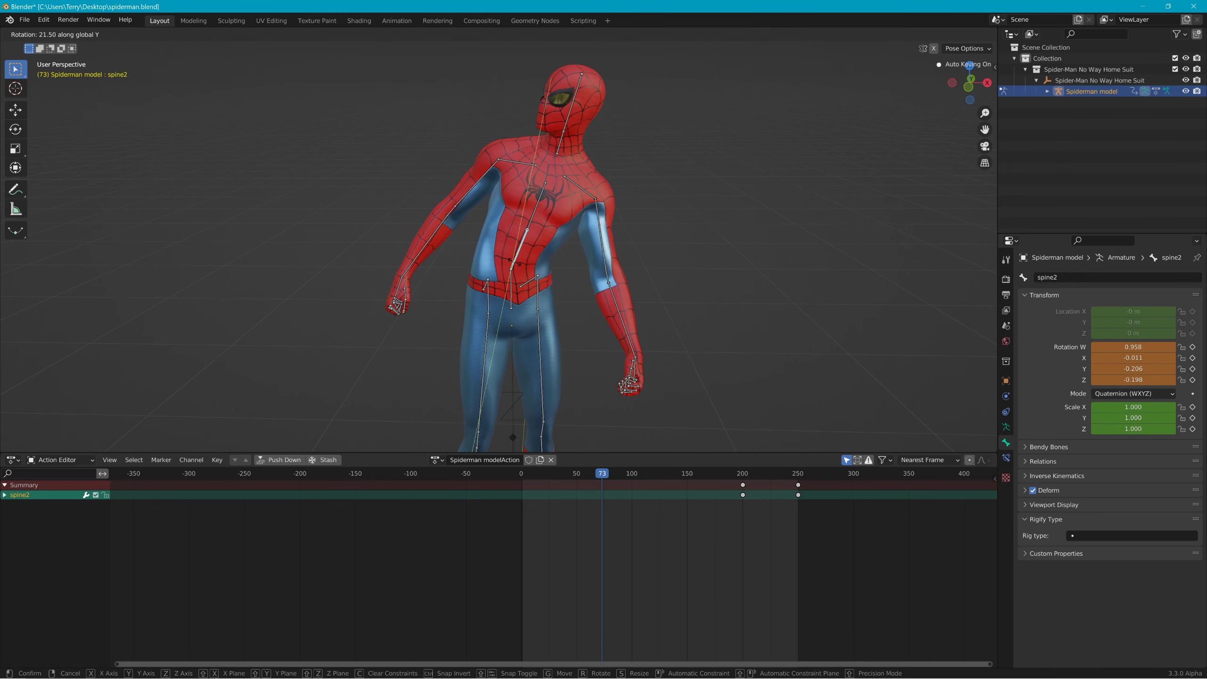
pyautogui.press('x')
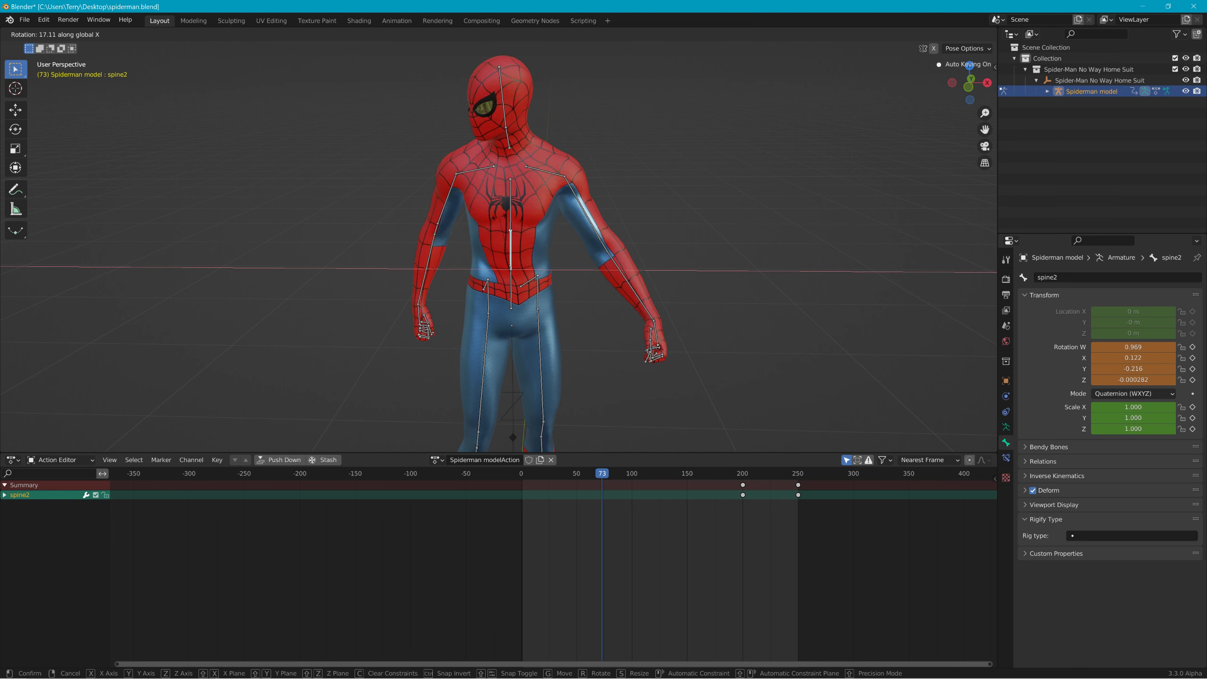
pyautogui.click(523, 214)
pyautogui.click(519, 213)
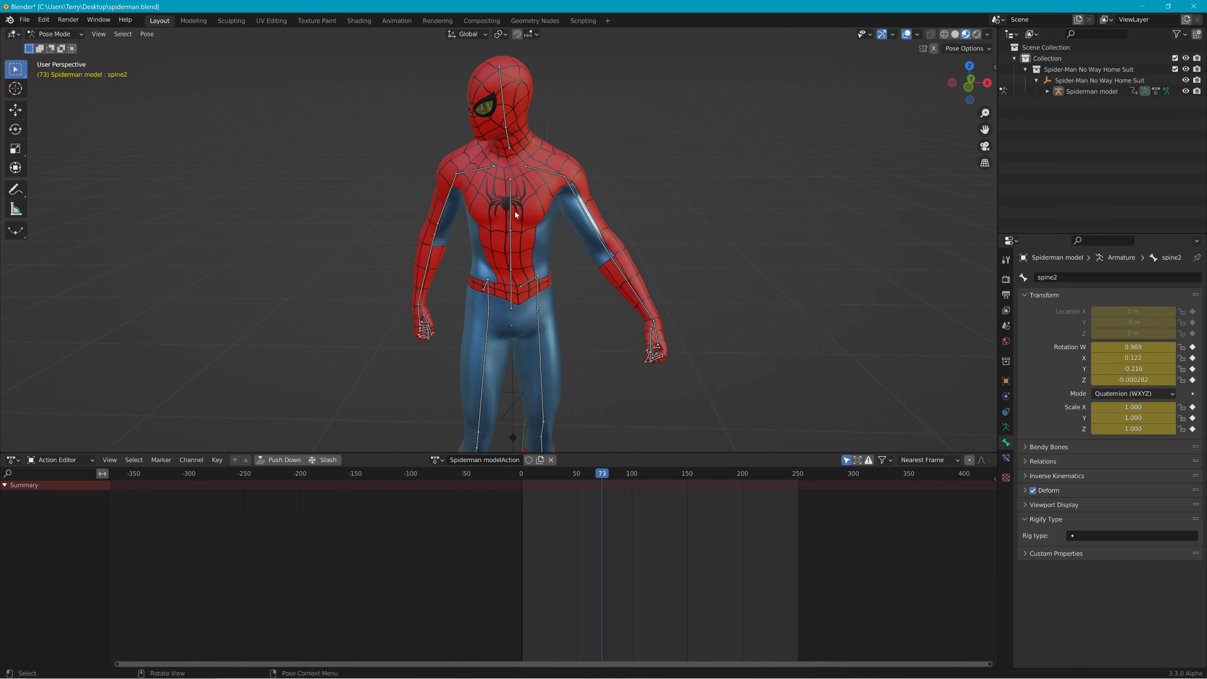
# Rotate the spine3 bone about 15° around the global Z axis at frame 73.
pyautogui.click(515, 211)
pyautogui.press('r')
pyautogui.press('z')
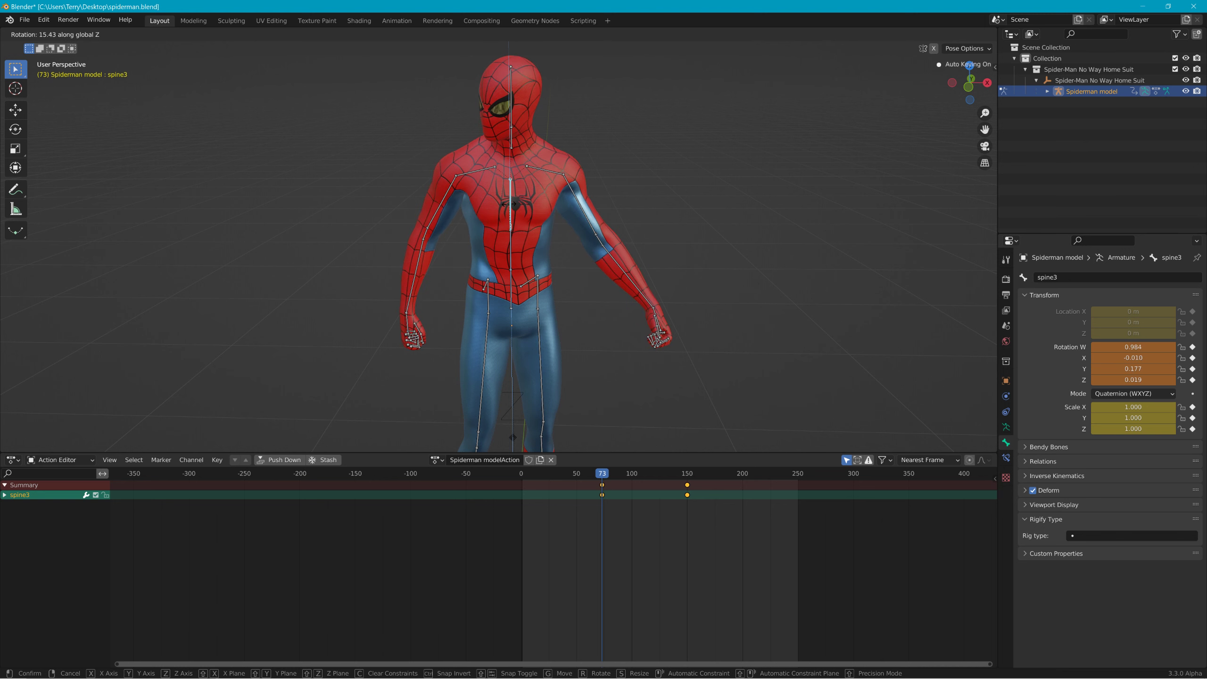
pyautogui.click(509, 204)
# Move to frame 250, select all bones and examine the hand.L and spine3 keyframes.
pyautogui.moveTo(626, 473); pyautogui.dragTo(794, 474)
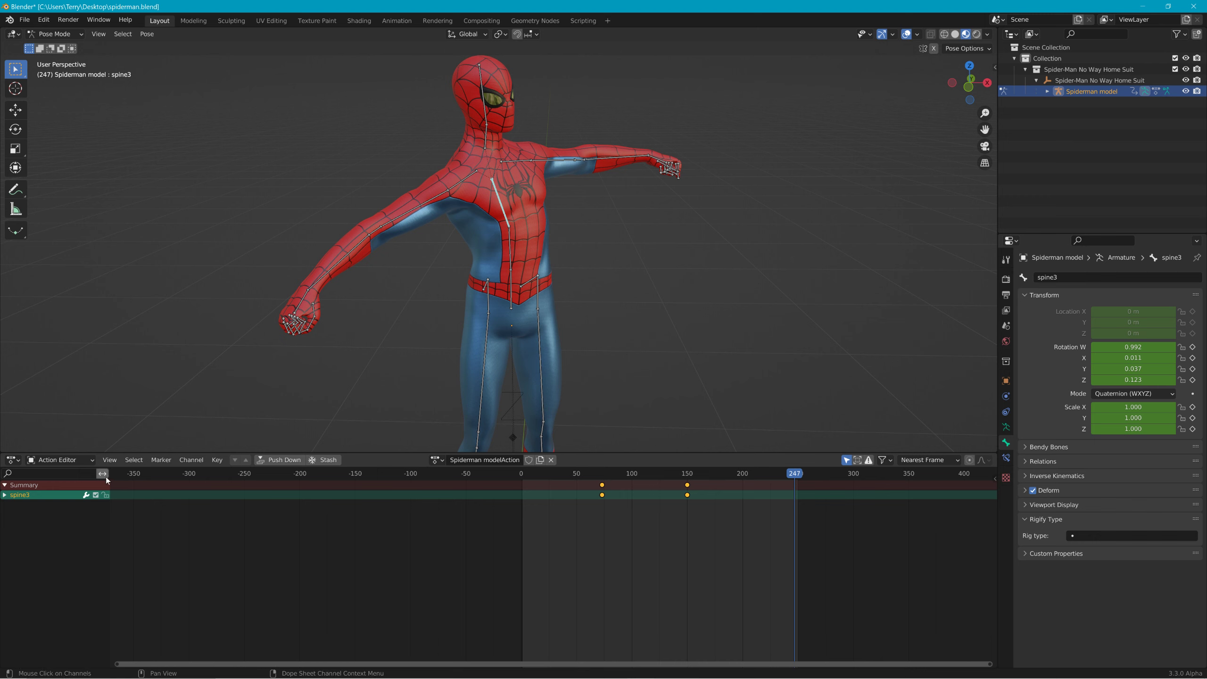
pyautogui.moveTo(786, 475); pyautogui.dragTo(797, 528)
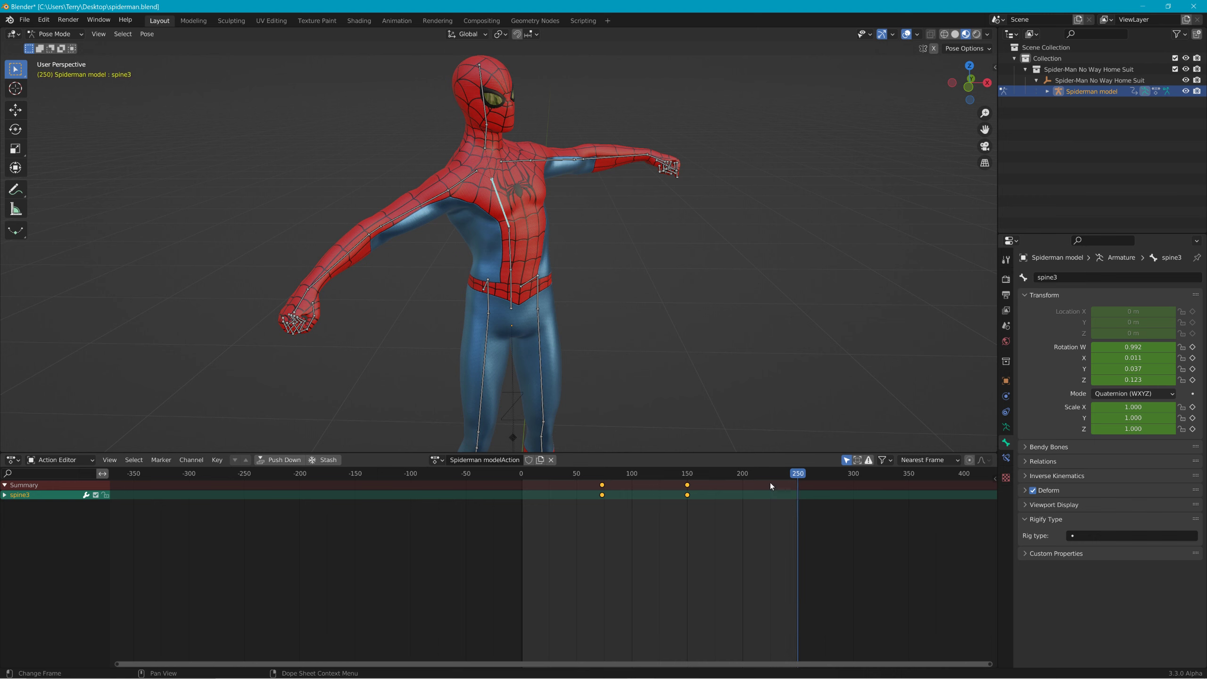
pyautogui.press('a')
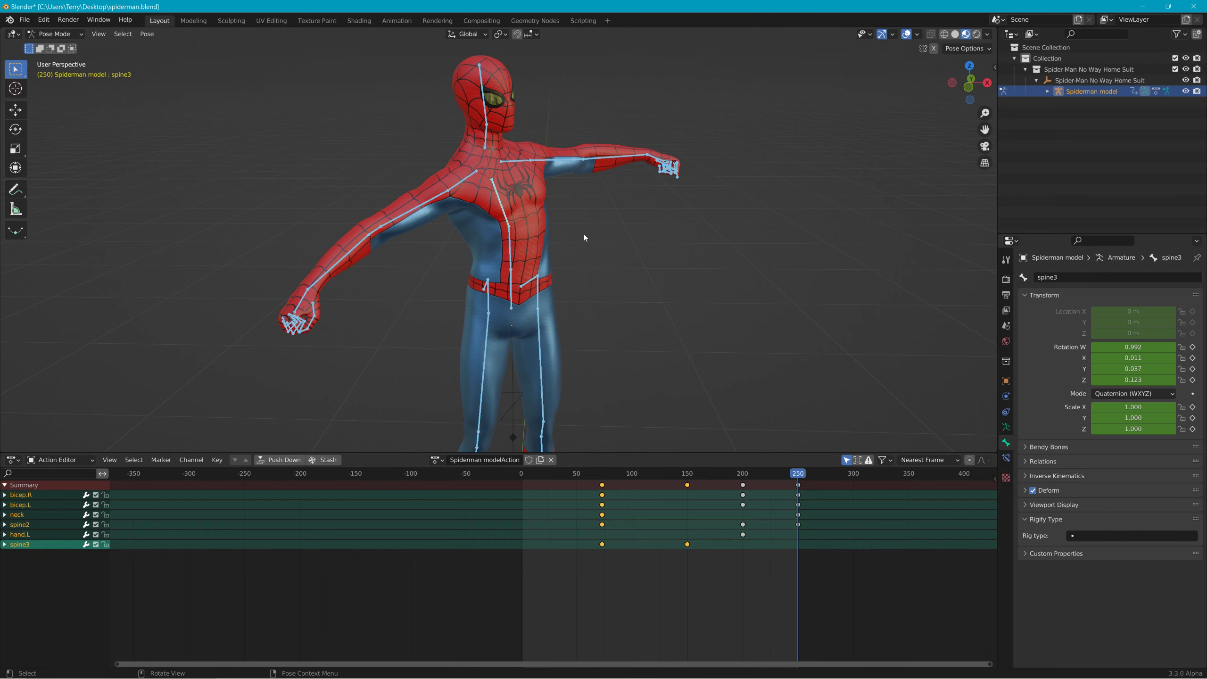
pyautogui.moveTo(847, 603); pyautogui.dragTo(802, 528)
pyautogui.click(743, 534)
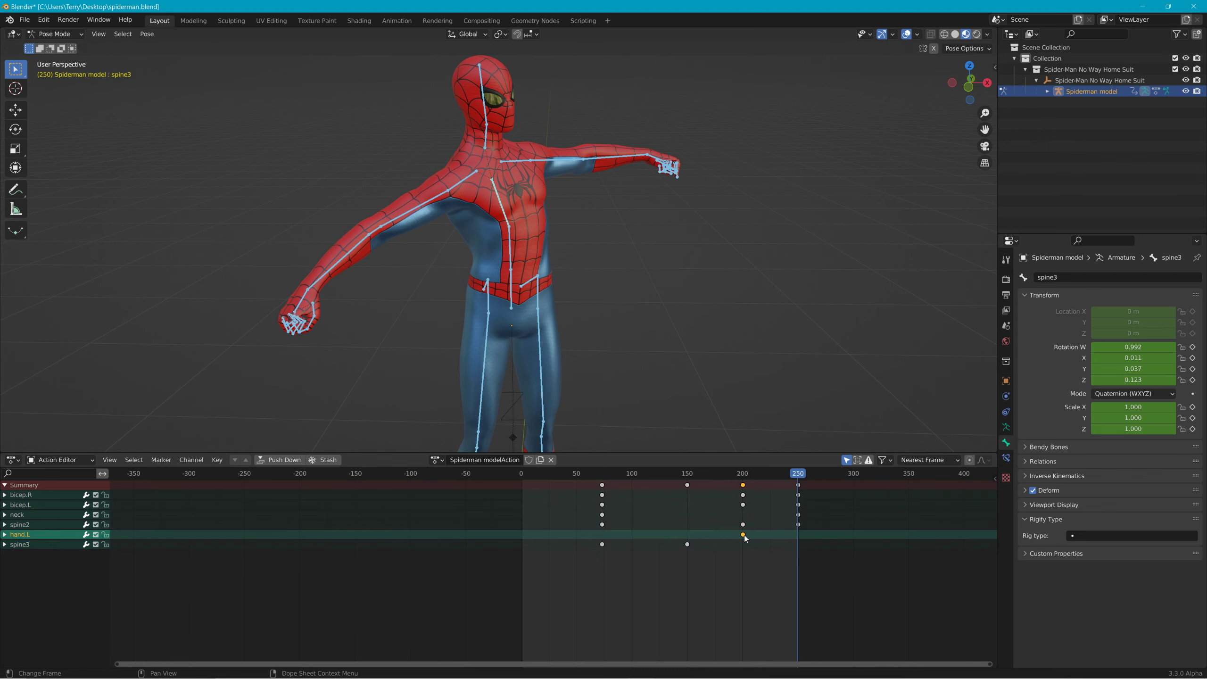
pyautogui.click(687, 545)
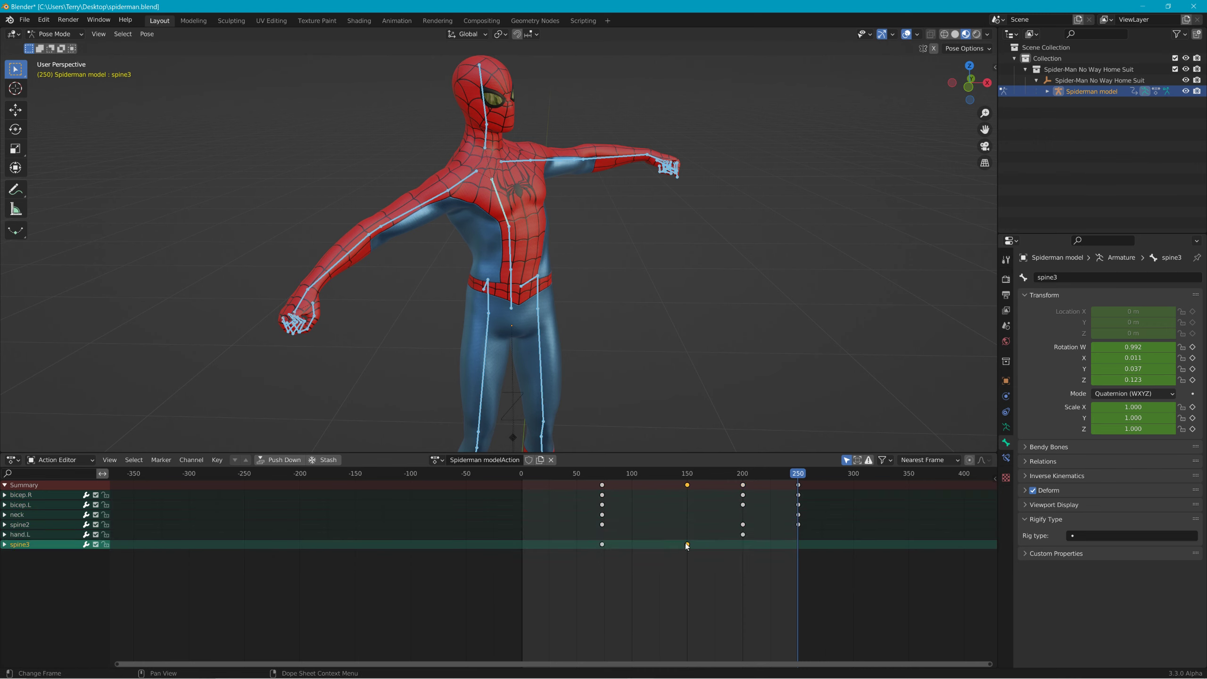
pyautogui.click(744, 535)
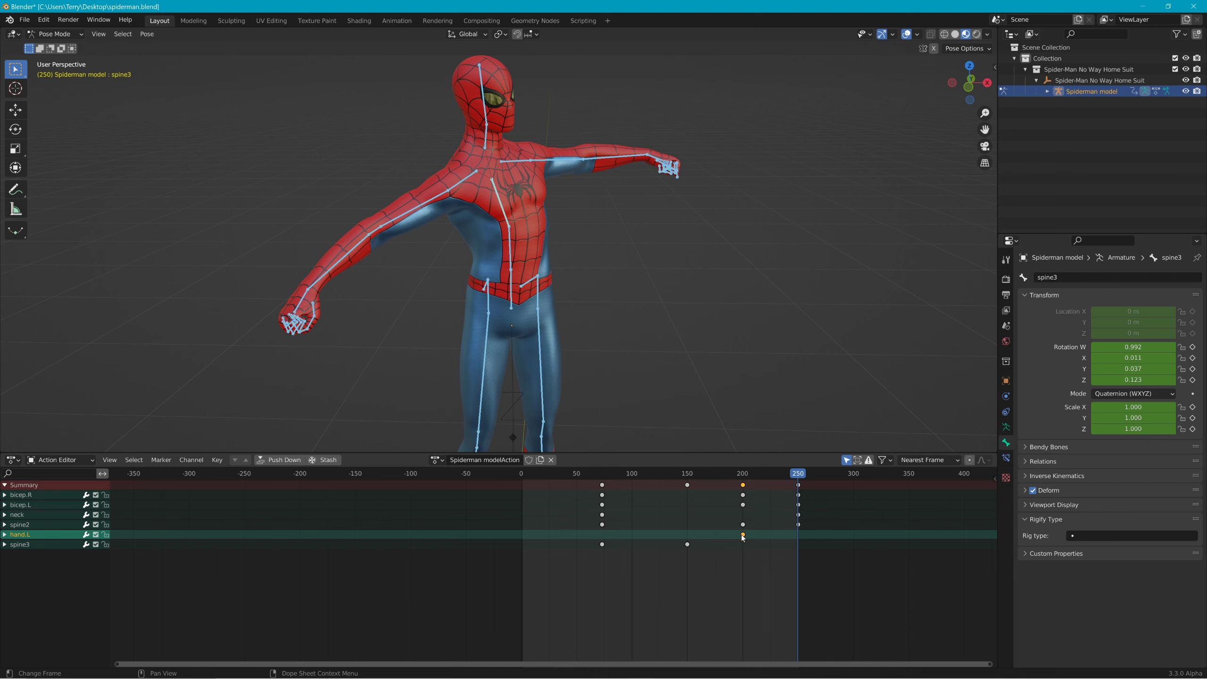
# Try to copy all the keyframes at frame 250 over to frame 0.
pyautogui.moveTo(825, 550); pyautogui.dragTo(793, 474)
pyautogui.hotkey('ctrl', 'c')
pyautogui.hotkey('shift', 'Left')
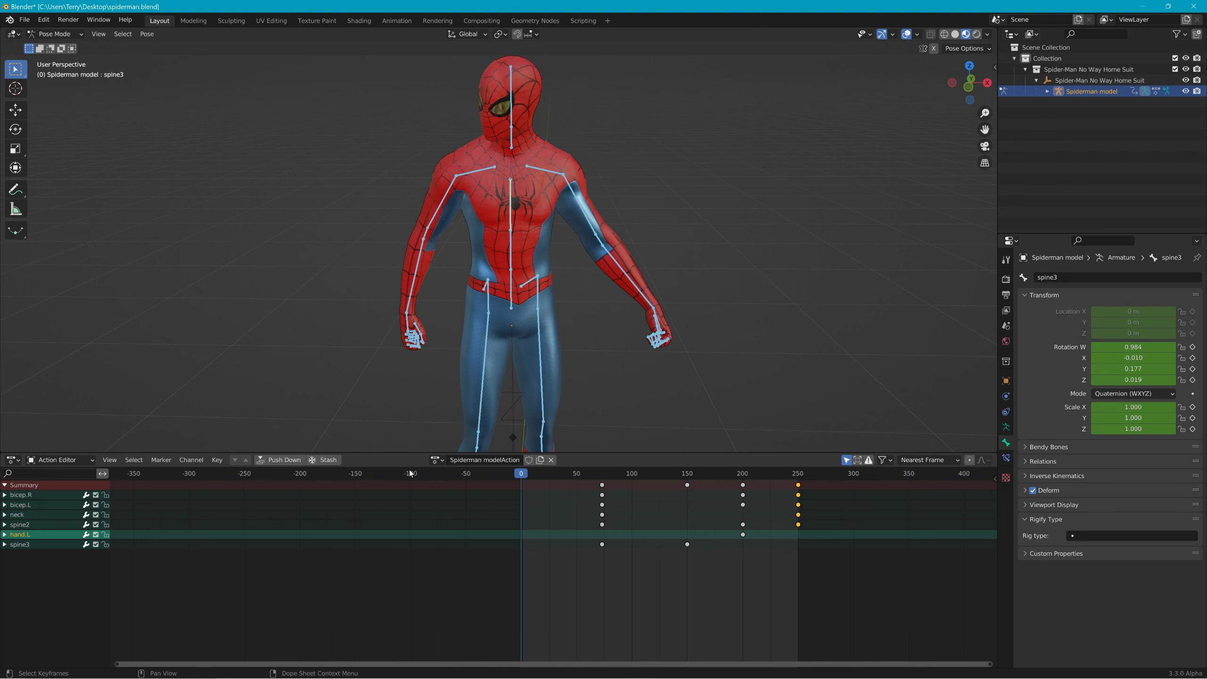
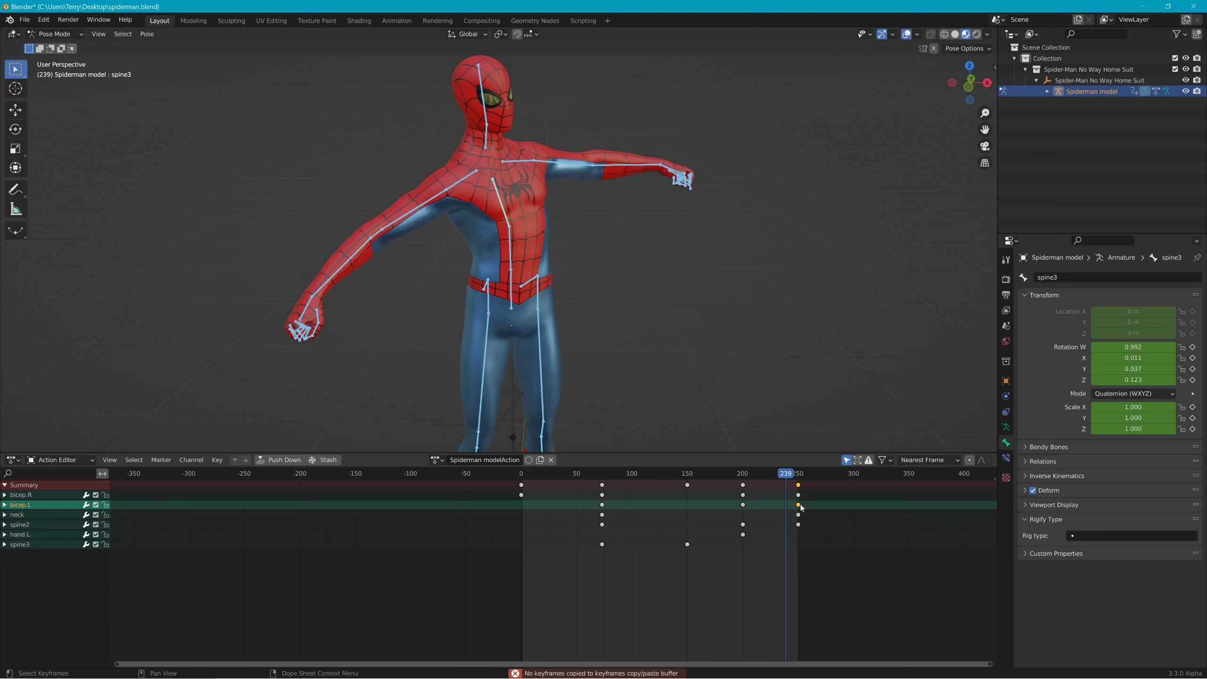
# Copy the bicep.L keyframe at frame 250 and paste it at frame 0.
pyautogui.rightClick(800, 505)
pyautogui.click(777, 483)
pyautogui.moveTo(777, 482); pyautogui.dragTo(512, 509)
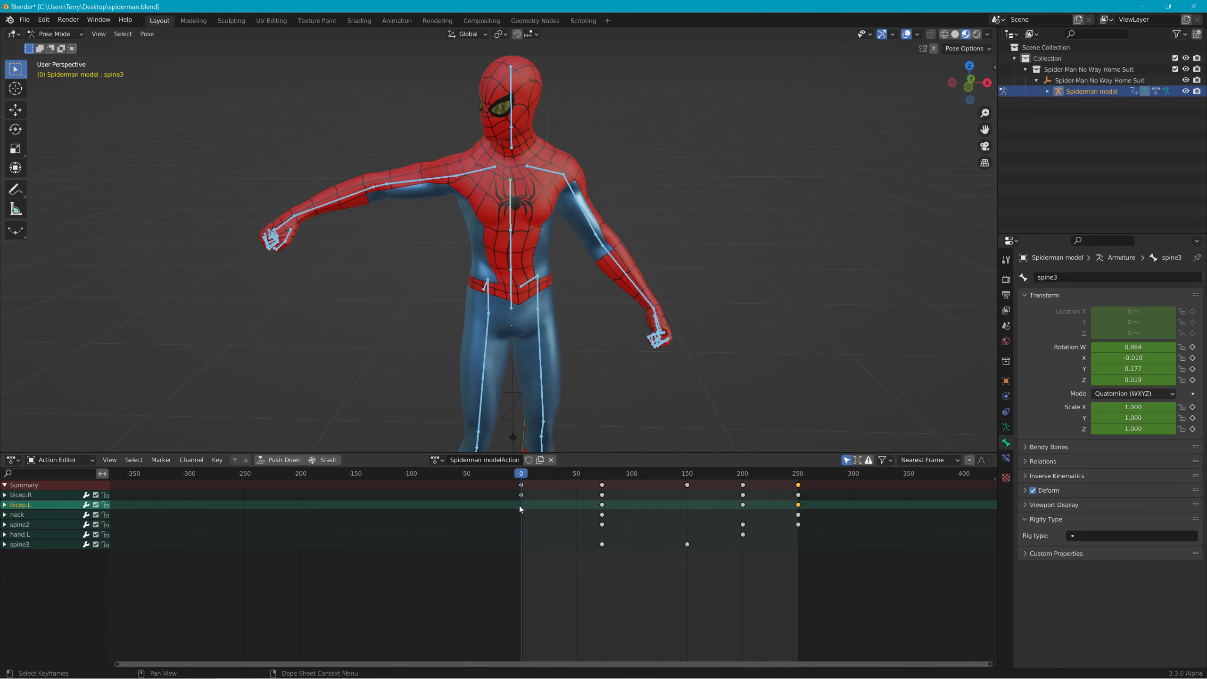
pyautogui.rightClick(522, 504)
pyautogui.click(515, 511)
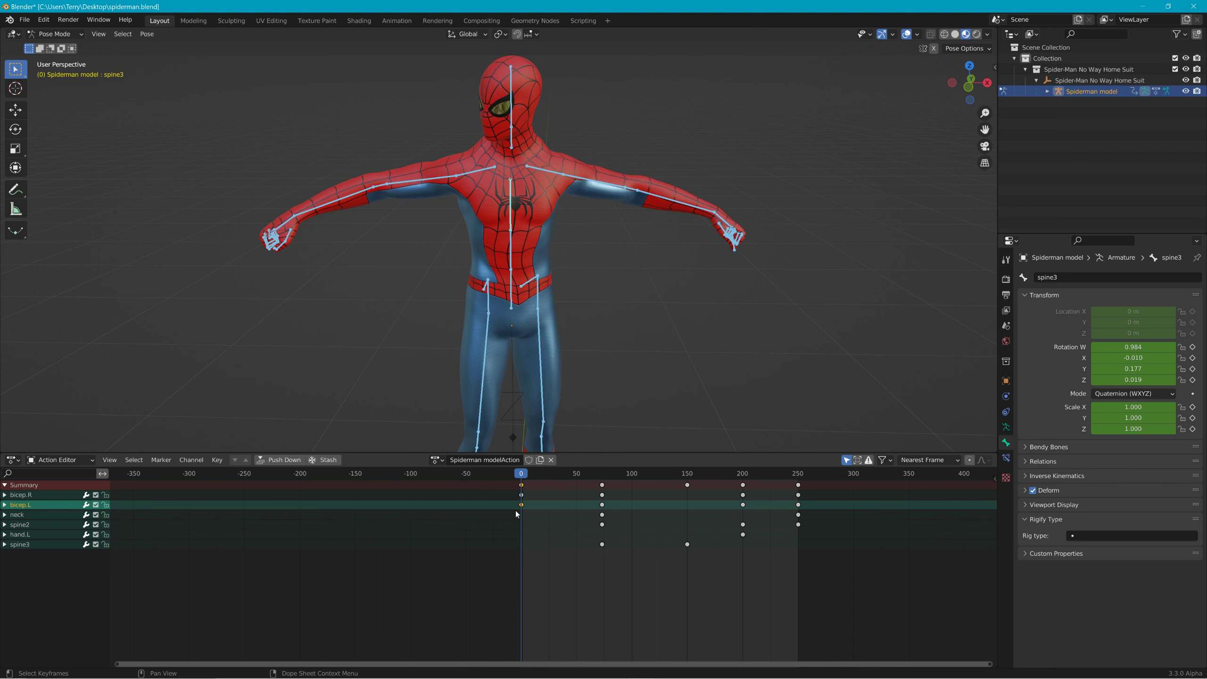
# Copy the neck keyframe at frame 250 and paste it at frame 0.
pyautogui.moveTo(567, 482); pyautogui.dragTo(764, 507)
pyautogui.click(782, 514)
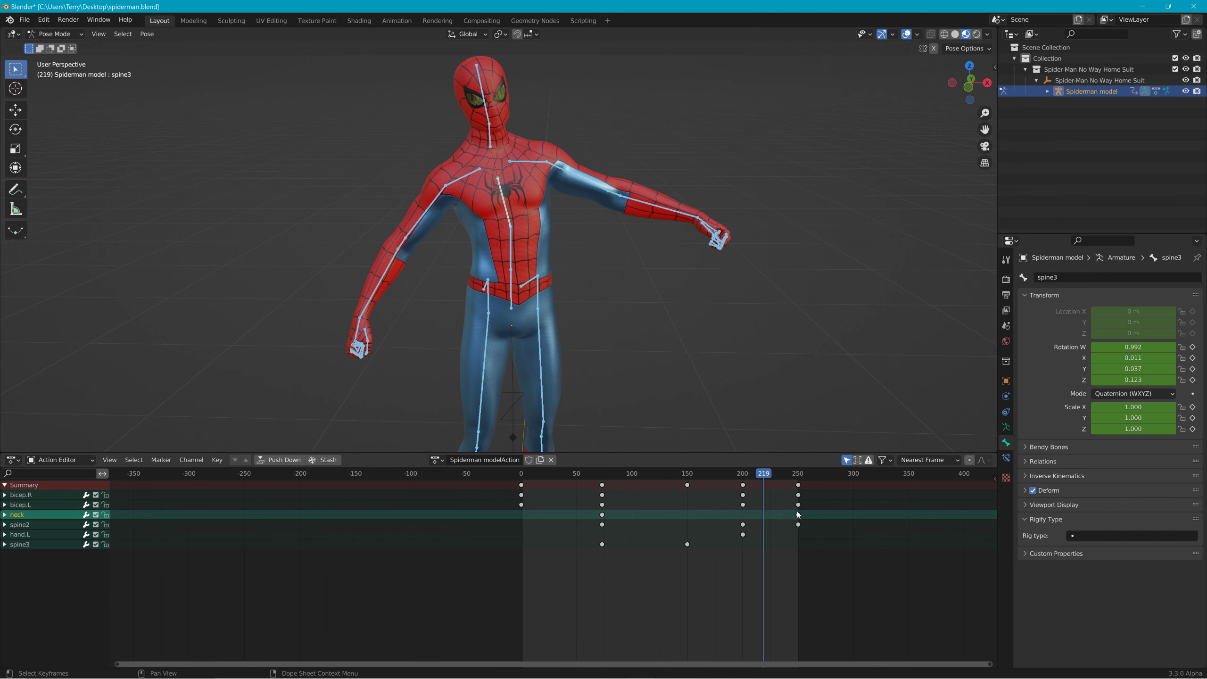
pyautogui.rightClick(798, 515)
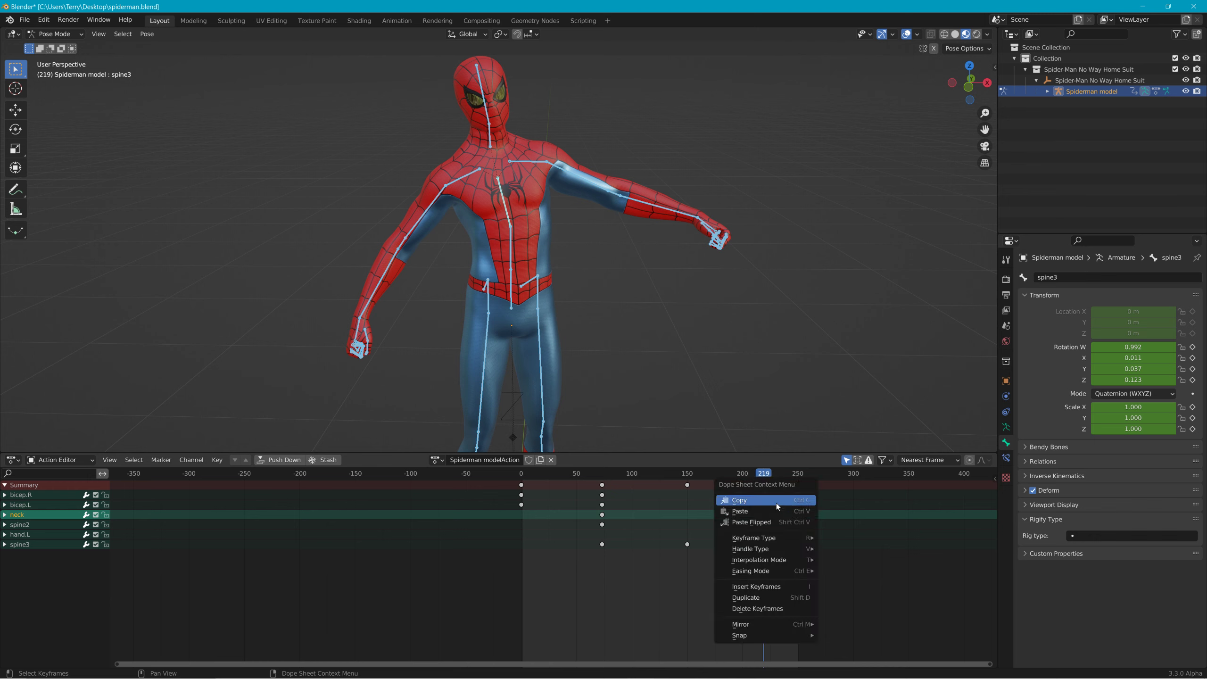
pyautogui.click(777, 504)
pyautogui.moveTo(762, 479); pyautogui.dragTo(521, 517)
pyautogui.rightClick(521, 517)
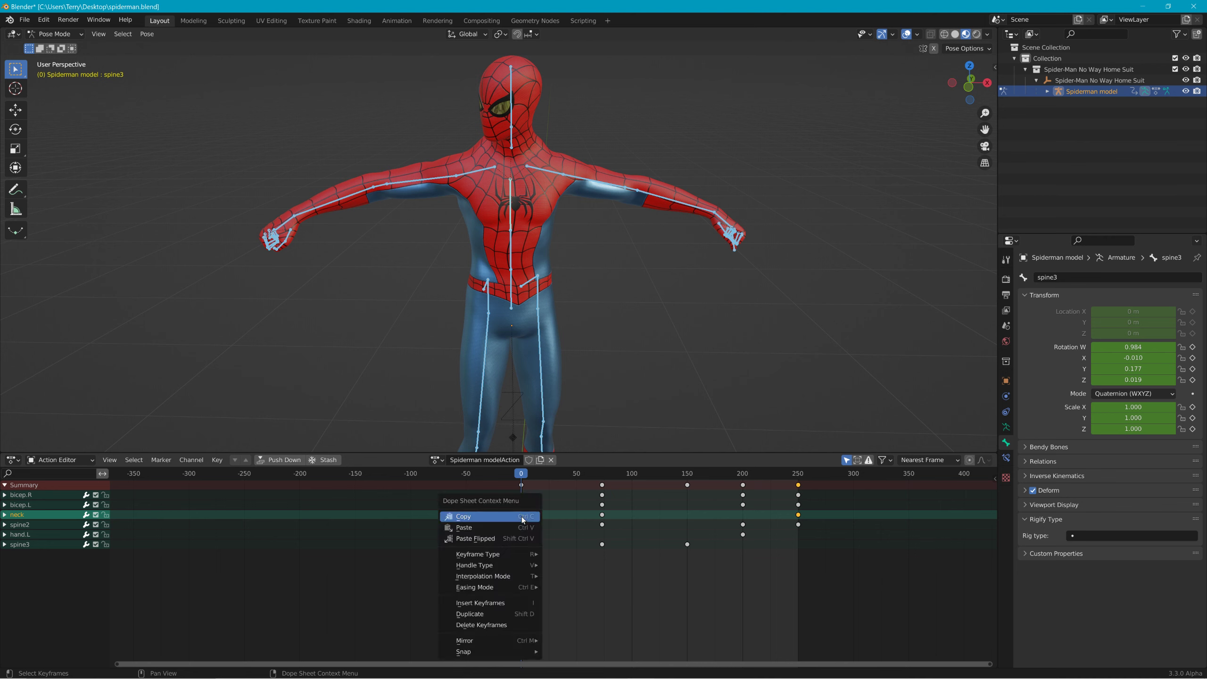
pyautogui.click(510, 528)
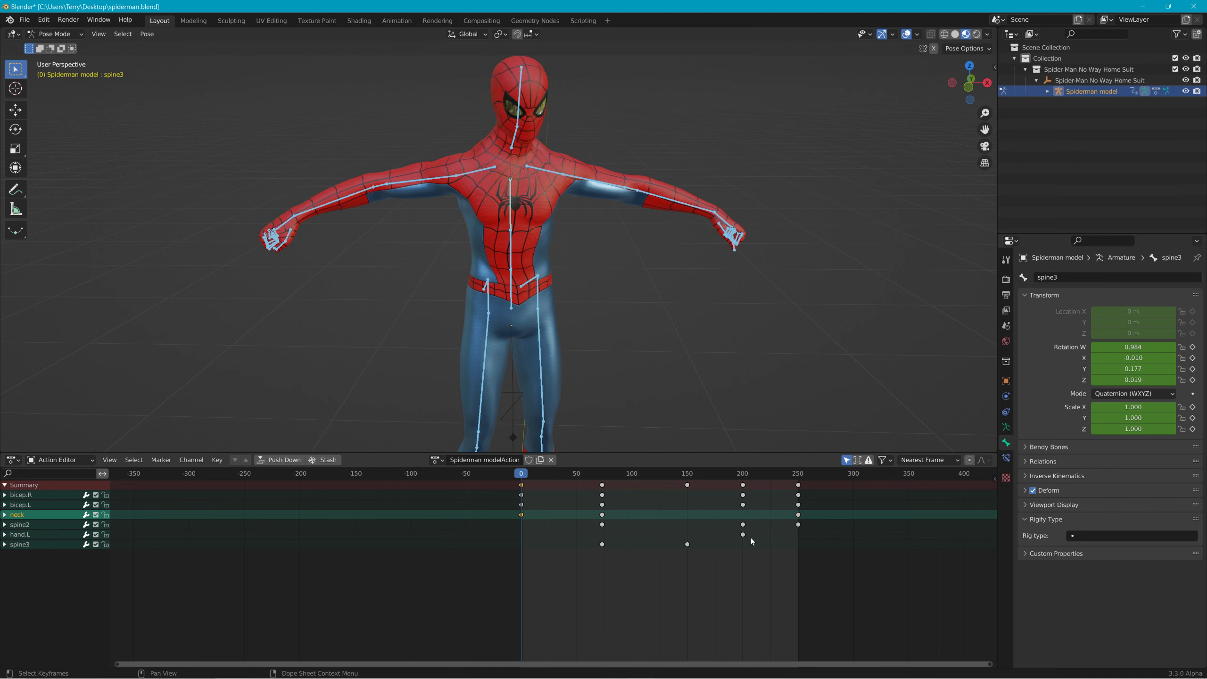
# Copy the spine2 keyframe at frame 250 and paste it at frame 0.
pyautogui.click(796, 525)
pyautogui.rightClick(796, 524)
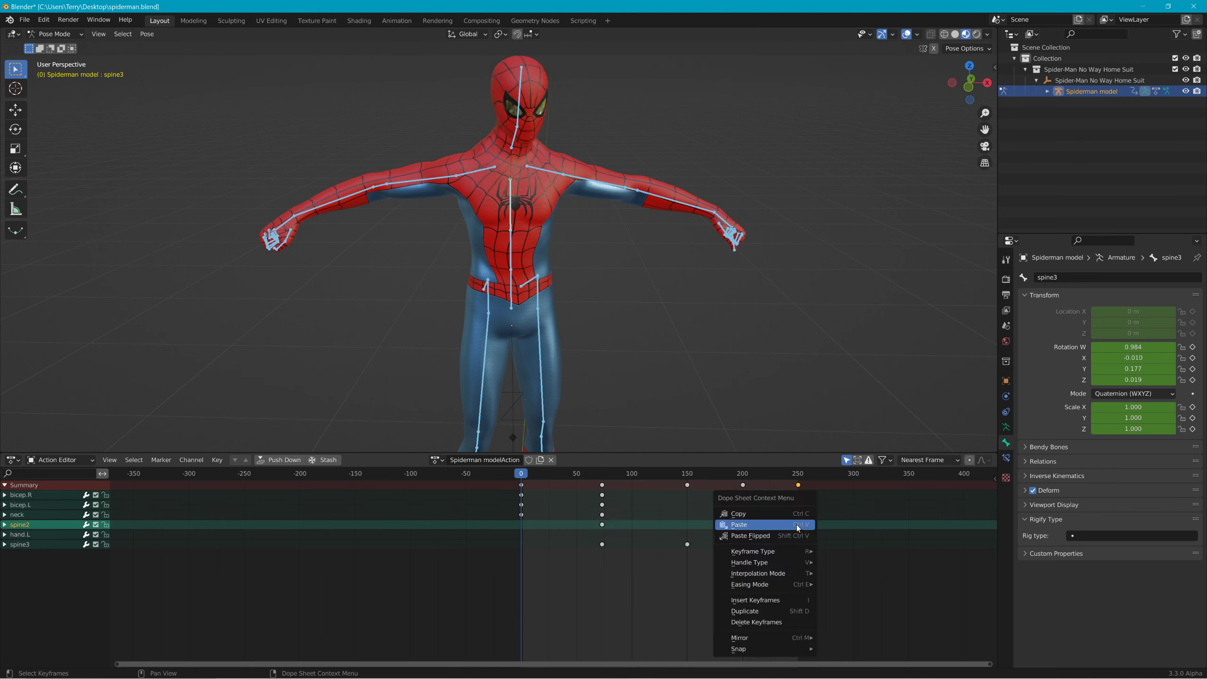
pyautogui.click(792, 513)
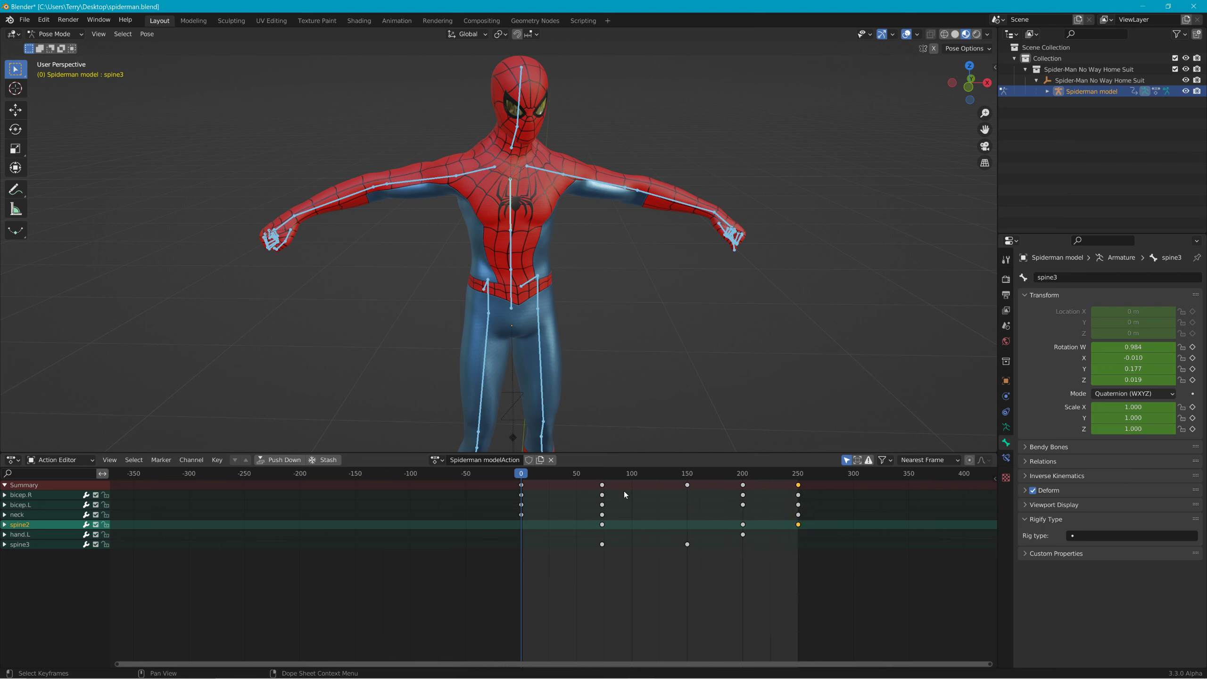
pyautogui.rightClick(524, 531)
pyautogui.click(513, 532)
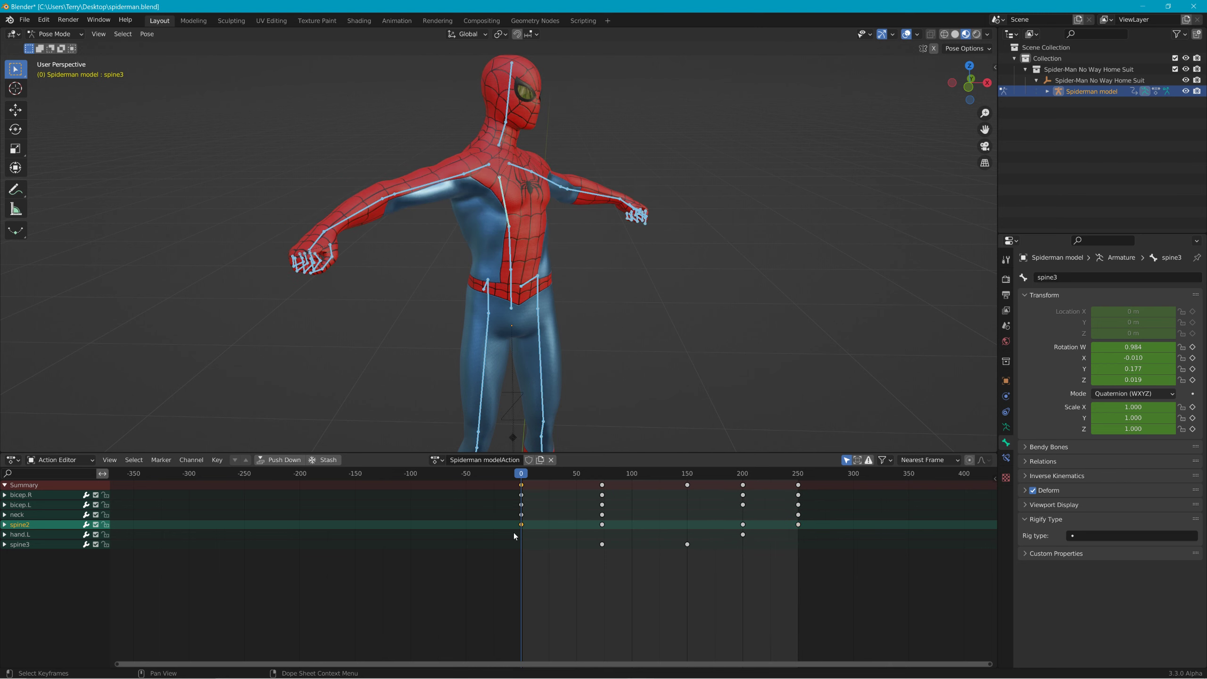
# Play the animation from the start to check the motion, then stop the playback.
pyautogui.moveTo(525, 477); pyautogui.dragTo(491, 504)
pyautogui.press('space')
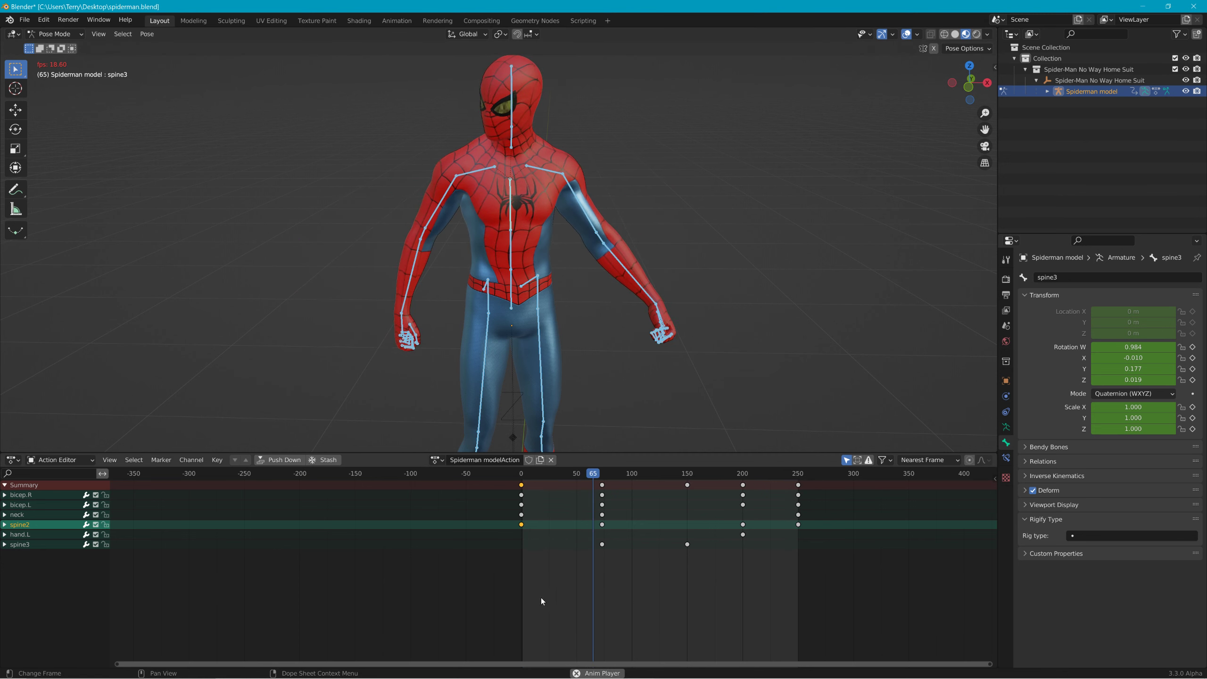
pyautogui.press('space')
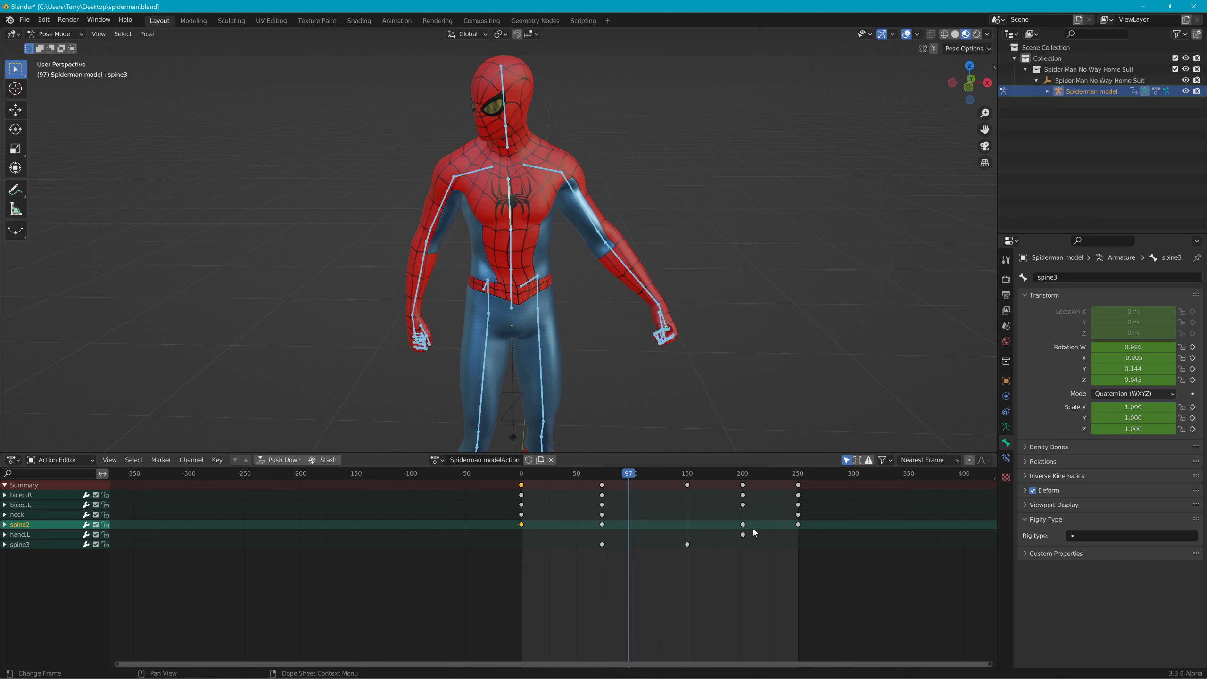
# Copy the hand.L keyframe at frame 200 and paste it at frame 0.
pyautogui.click(744, 535)
pyautogui.rightClick(744, 534)
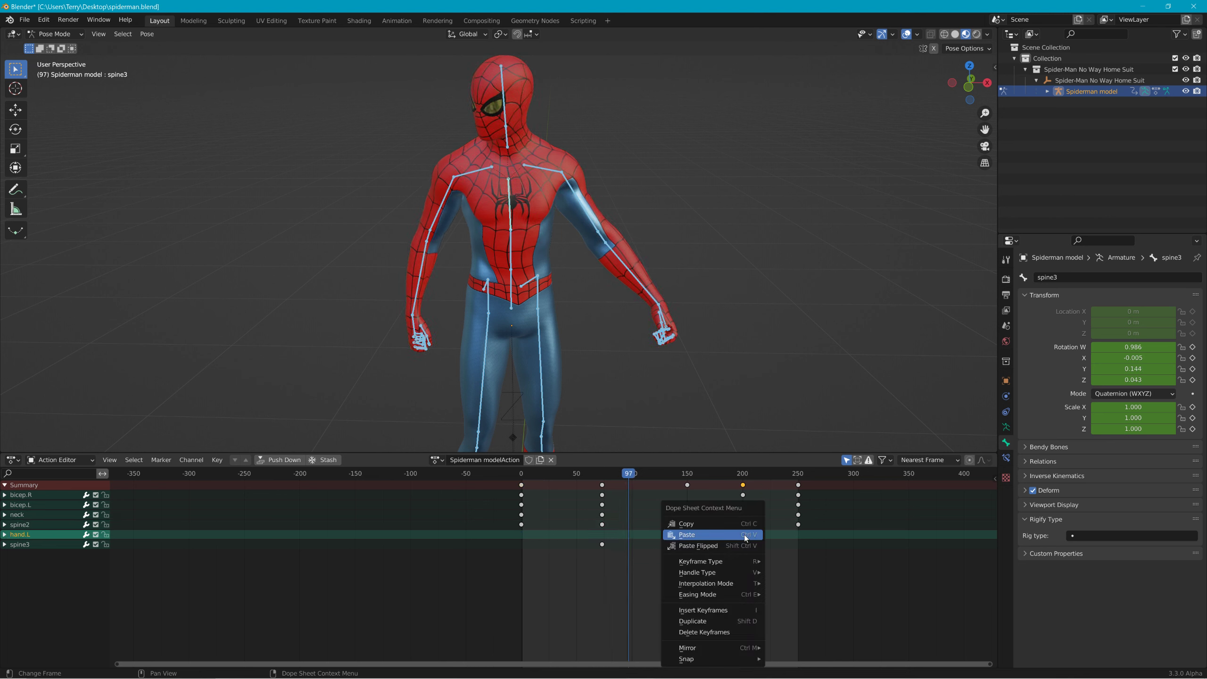
pyautogui.click(744, 533)
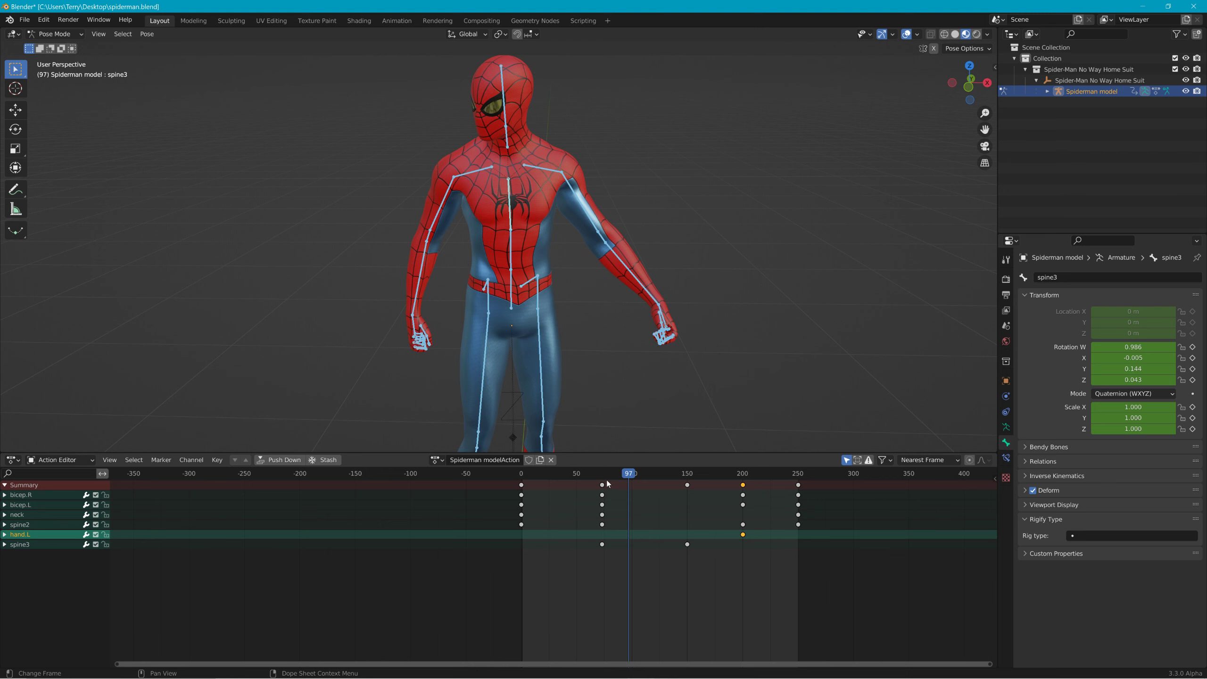
pyautogui.moveTo(607, 485); pyautogui.dragTo(520, 498)
pyautogui.rightClick(525, 533)
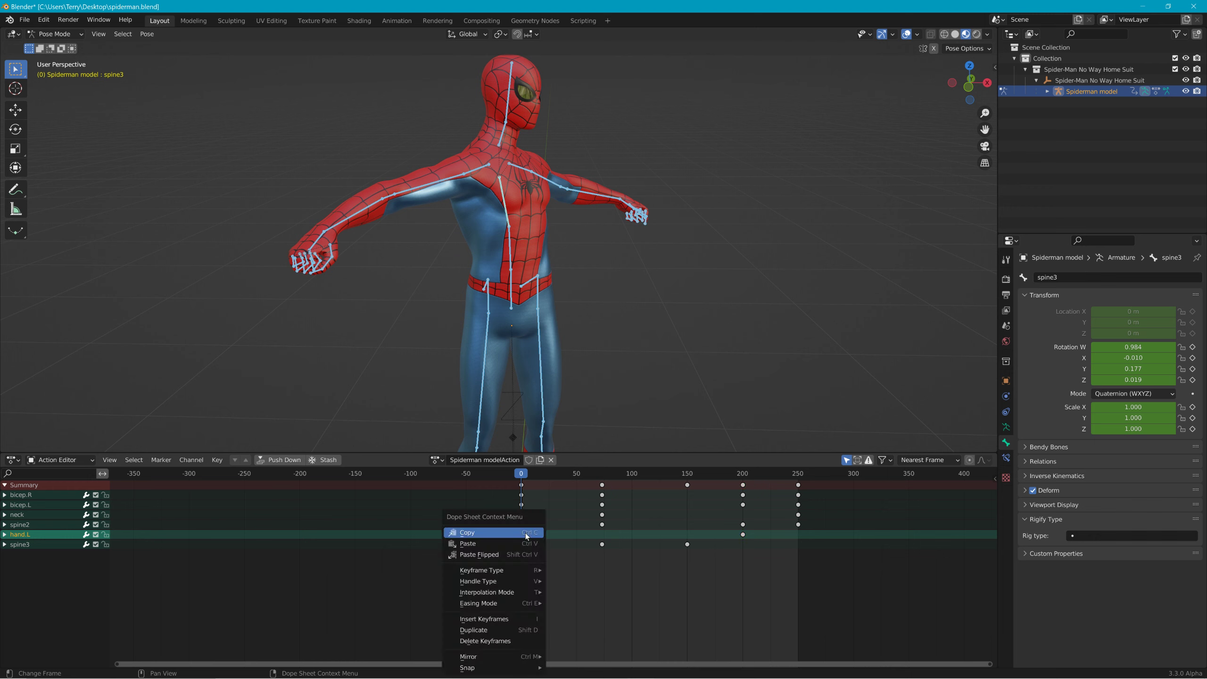
pyautogui.click(523, 542)
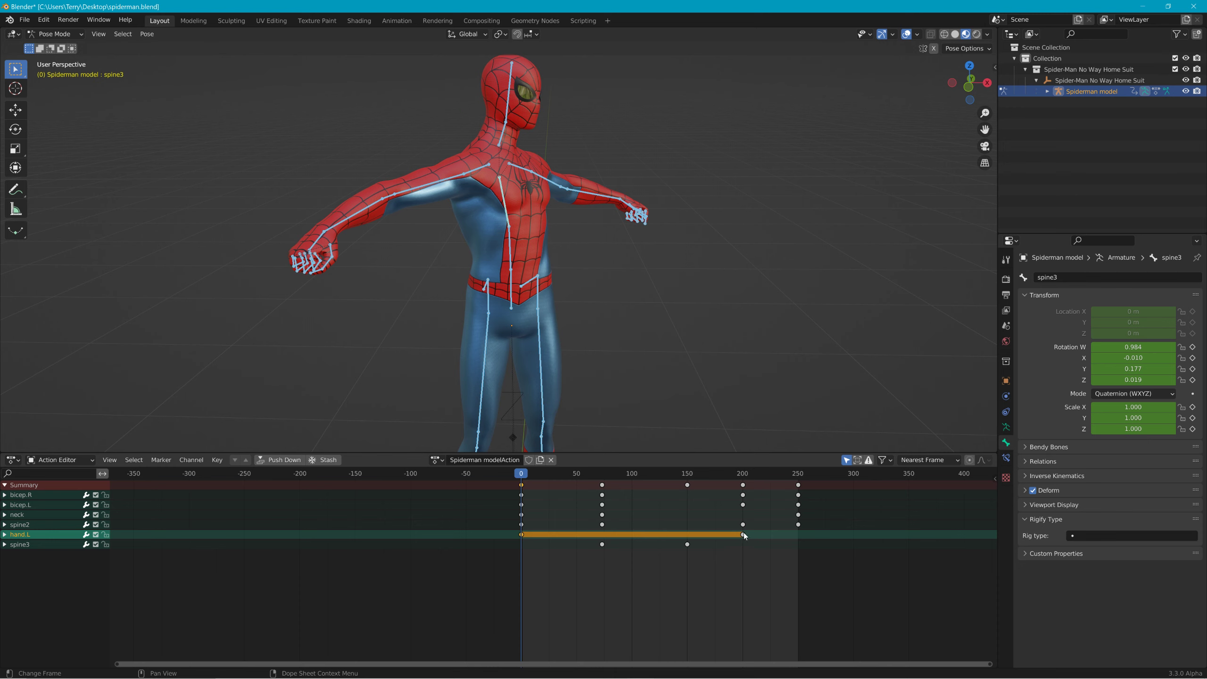
# Copy the spine3 keyframe at frame 73, paste it at frame 0 and scrub forward to check the motion.
pyautogui.click(606, 543)
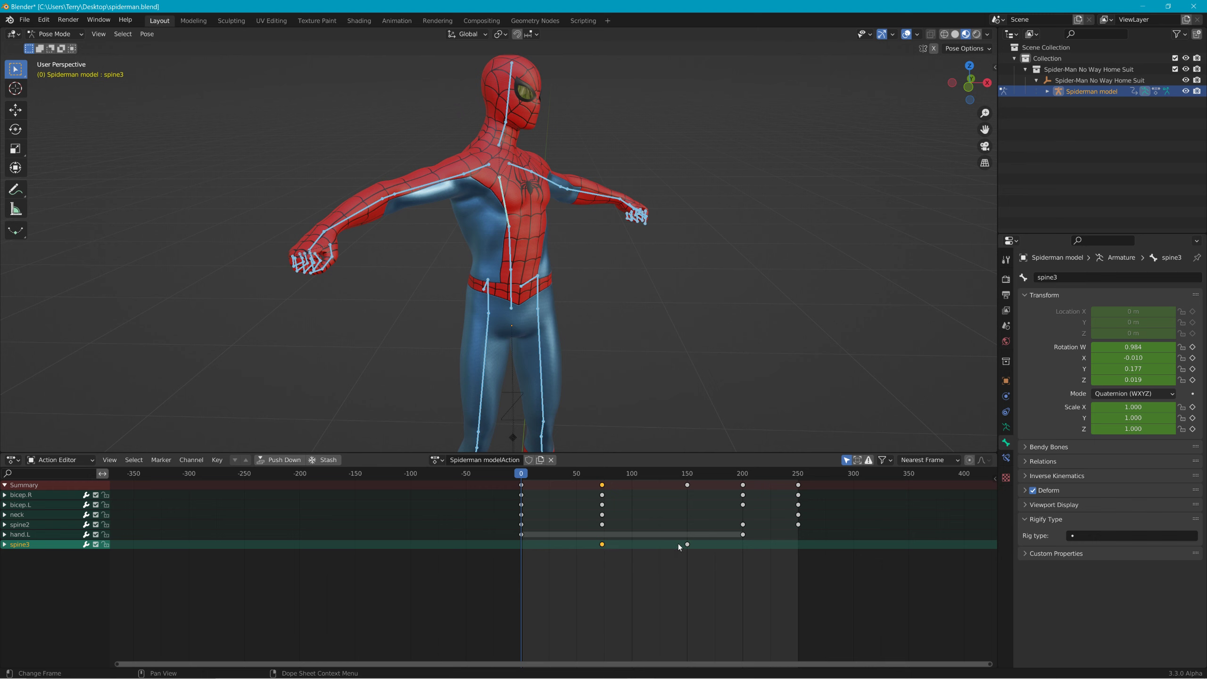
pyautogui.rightClick(605, 543)
pyautogui.click(603, 536)
pyautogui.rightClick(524, 544)
pyautogui.click(524, 543)
pyautogui.moveTo(534, 490); pyautogui.dragTo(577, 499)
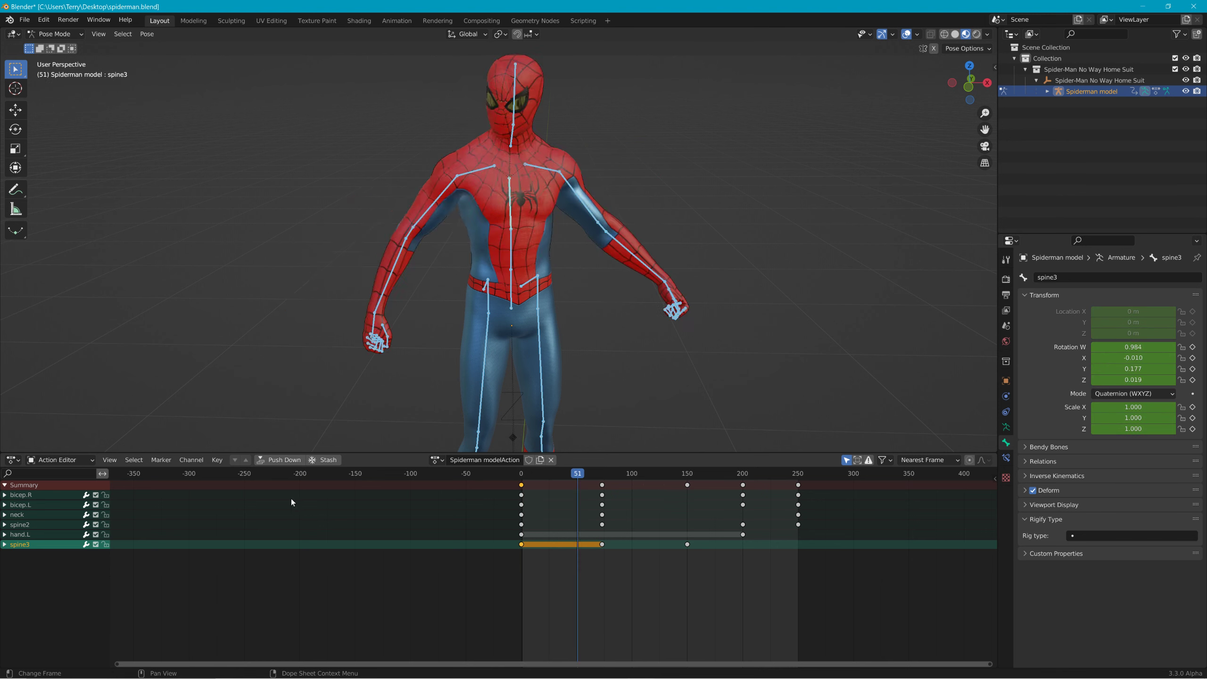
# Paste the copied spine3 keyframe at frame 250 and return the playhead to frame 0.
pyautogui.moveTo(291, 499); pyautogui.dragTo(618, 485)
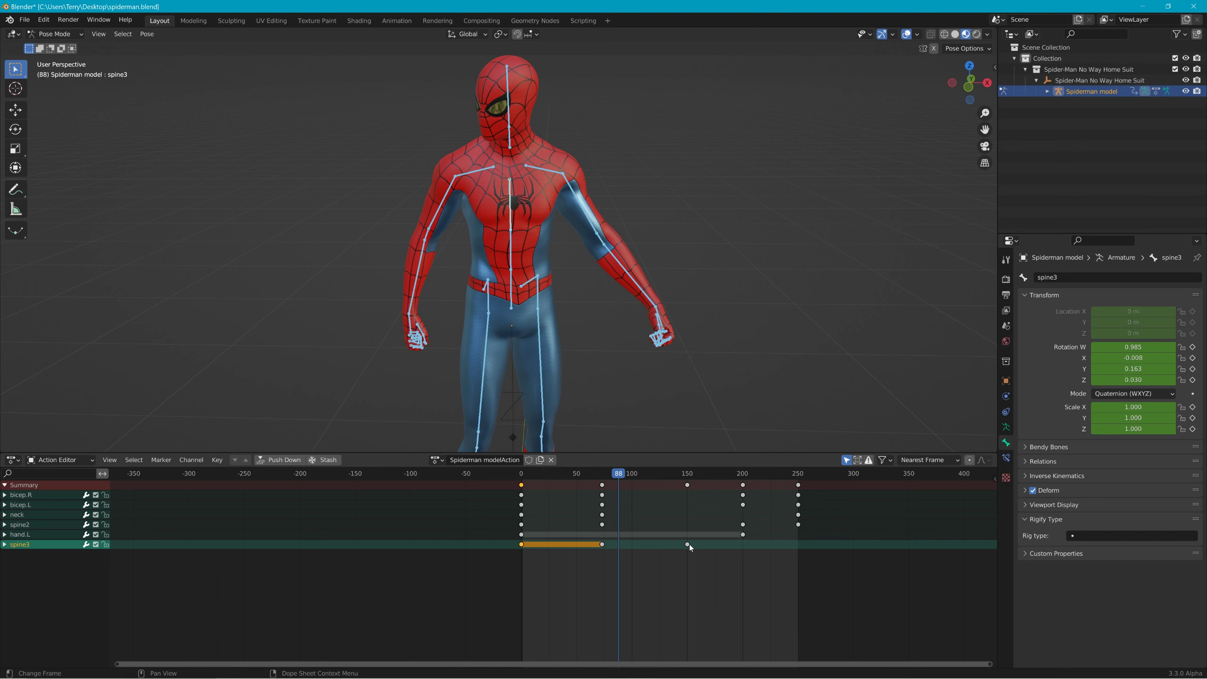
pyautogui.moveTo(803, 473); pyautogui.dragTo(798, 475)
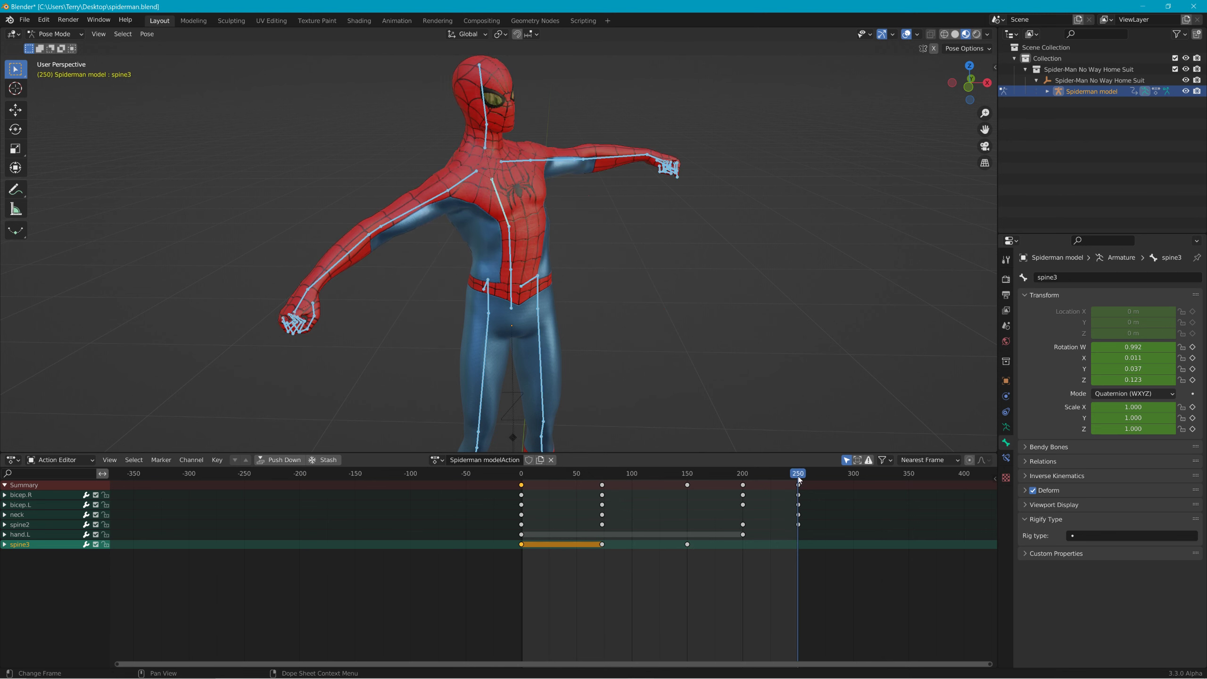
pyautogui.click(796, 544)
pyautogui.rightClick(796, 544)
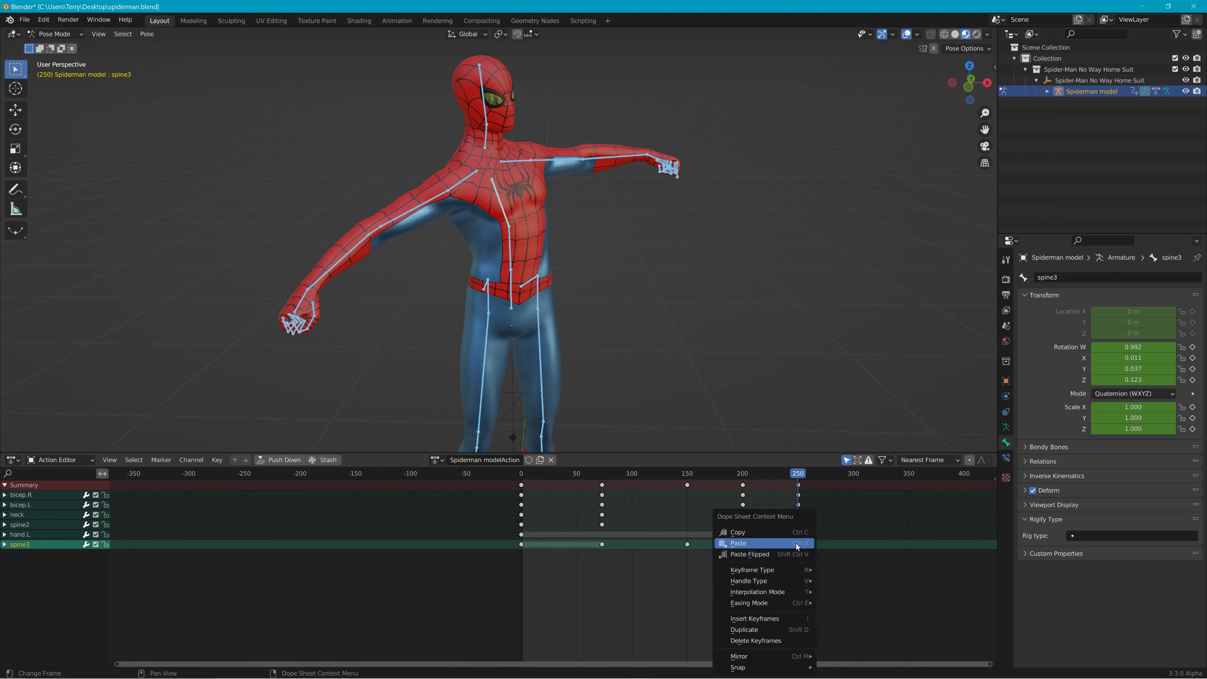
pyautogui.click(791, 543)
pyautogui.hotkey('shift', 'Left')
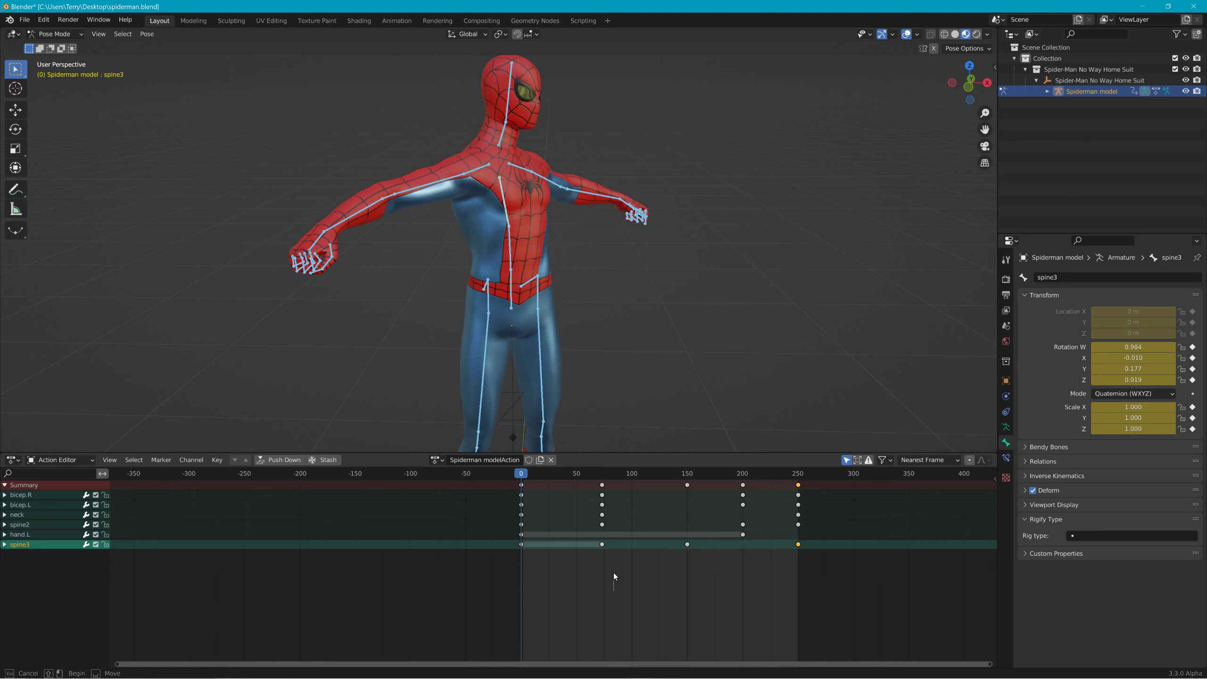
# Shift the four keyframe columns after frame 0 earlier, to about frames 37, 78, 122 and 177.
pyautogui.moveTo(613, 573); pyautogui.dragTo(562, 497)
pyautogui.moveTo(700, 578); pyautogui.dragTo(608, 491)
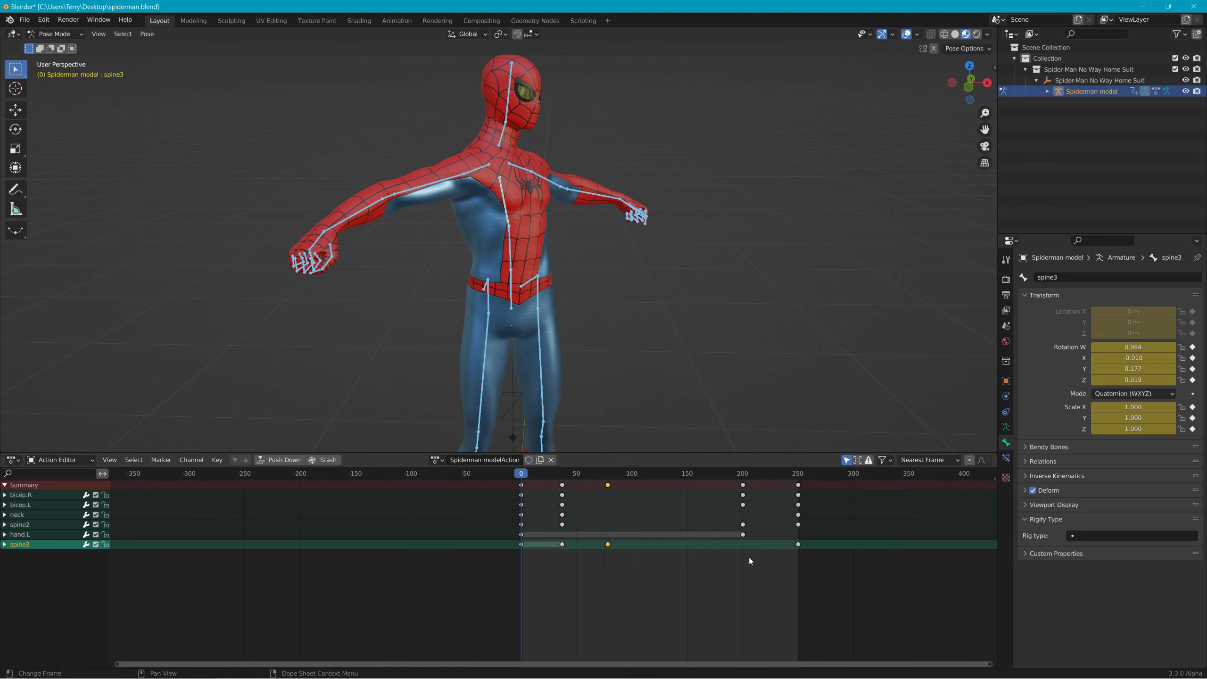
pyautogui.moveTo(750, 559); pyautogui.dragTo(657, 489)
pyautogui.moveTo(840, 581); pyautogui.dragTo(717, 495)
pyautogui.click(584, 532)
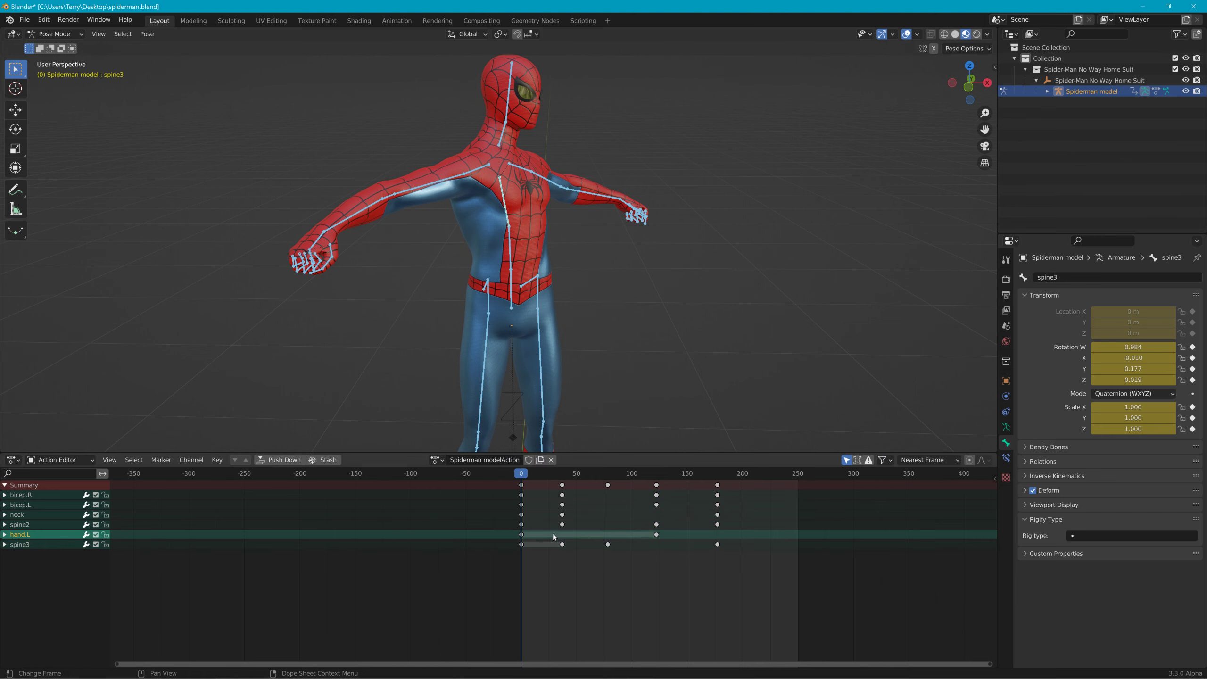
# Place the playhead at frame 175 and shift the last keyframe column to about frame 174.
pyautogui.click(649, 565)
pyautogui.click(656, 534)
pyautogui.moveTo(525, 476); pyautogui.dragTo(719, 495)
pyautogui.moveTo(741, 570); pyautogui.dragTo(716, 492)
pyautogui.press('g')
pyautogui.click(711, 483)
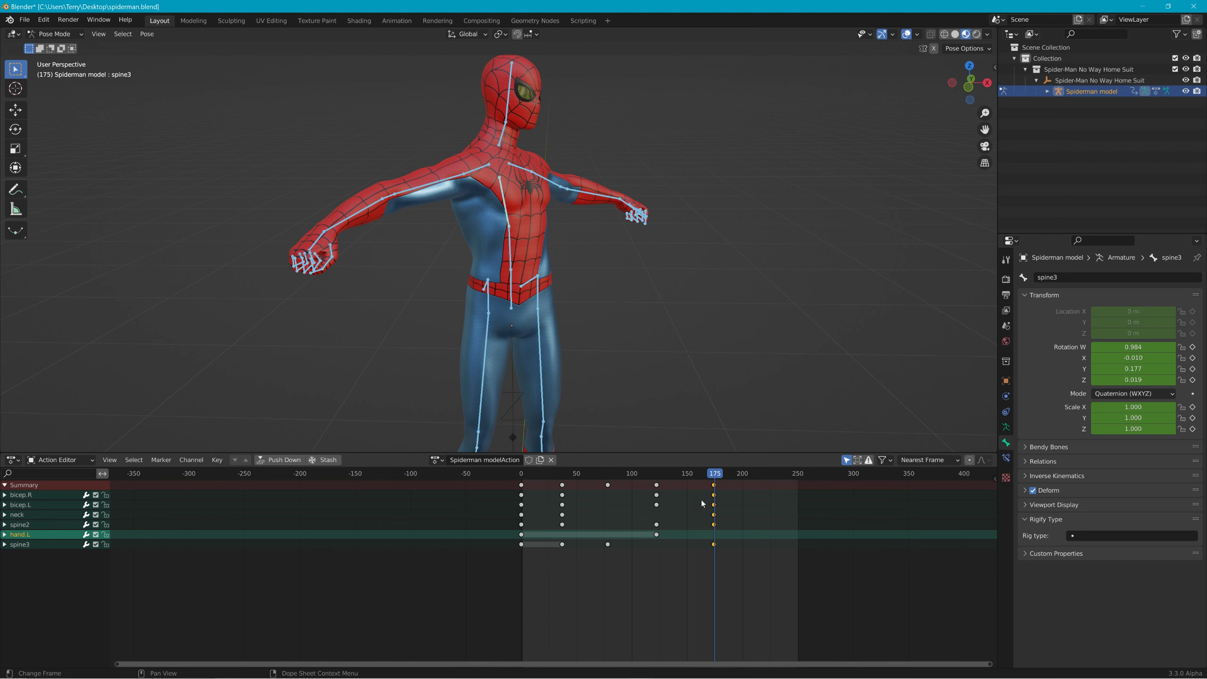
# Align the last keyframe column exactly with the playhead at frame 175.
pyautogui.scroll(4, 754, 511)
pyautogui.scroll(2, 774, 502)
pyautogui.keyDown('ctrl'); pyautogui.scroll(-4, 892, 615); pyautogui.keyUp('ctrl')
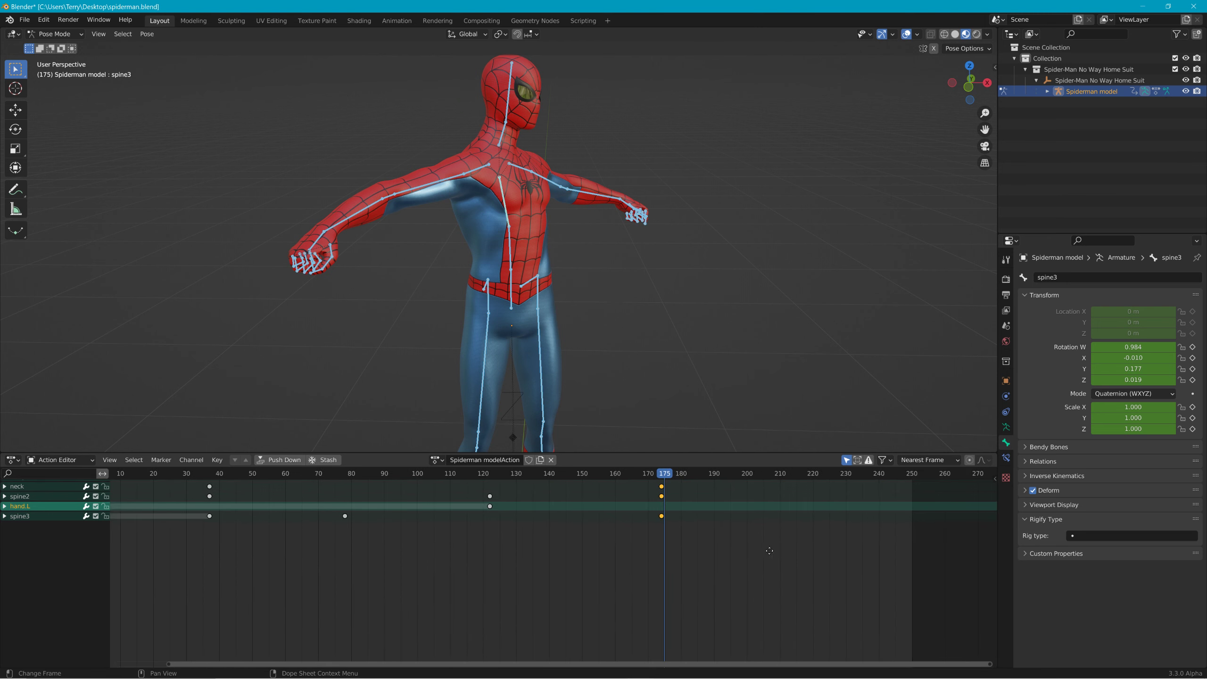
pyautogui.press('b')
pyautogui.moveTo(626, 473); pyautogui.dragTo(688, 574)
pyautogui.press('g')
pyautogui.click(660, 527)
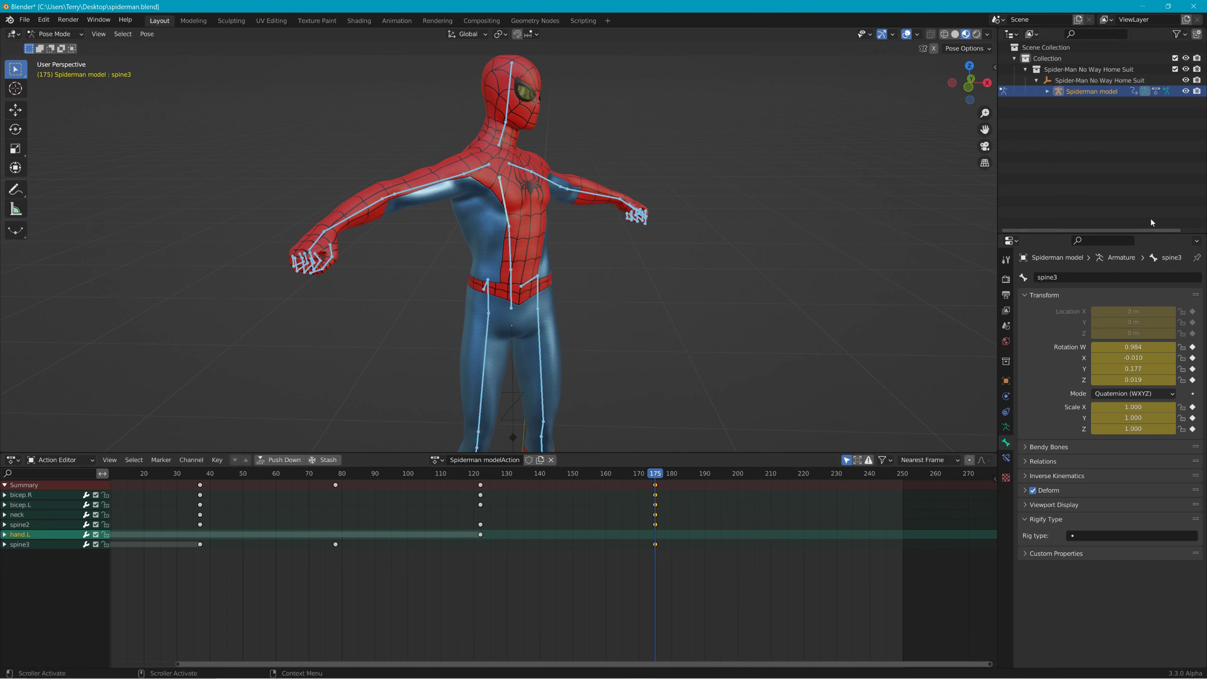
# Set the scene's end frame to 175 and play the animation.
pyautogui.click(1006, 279)
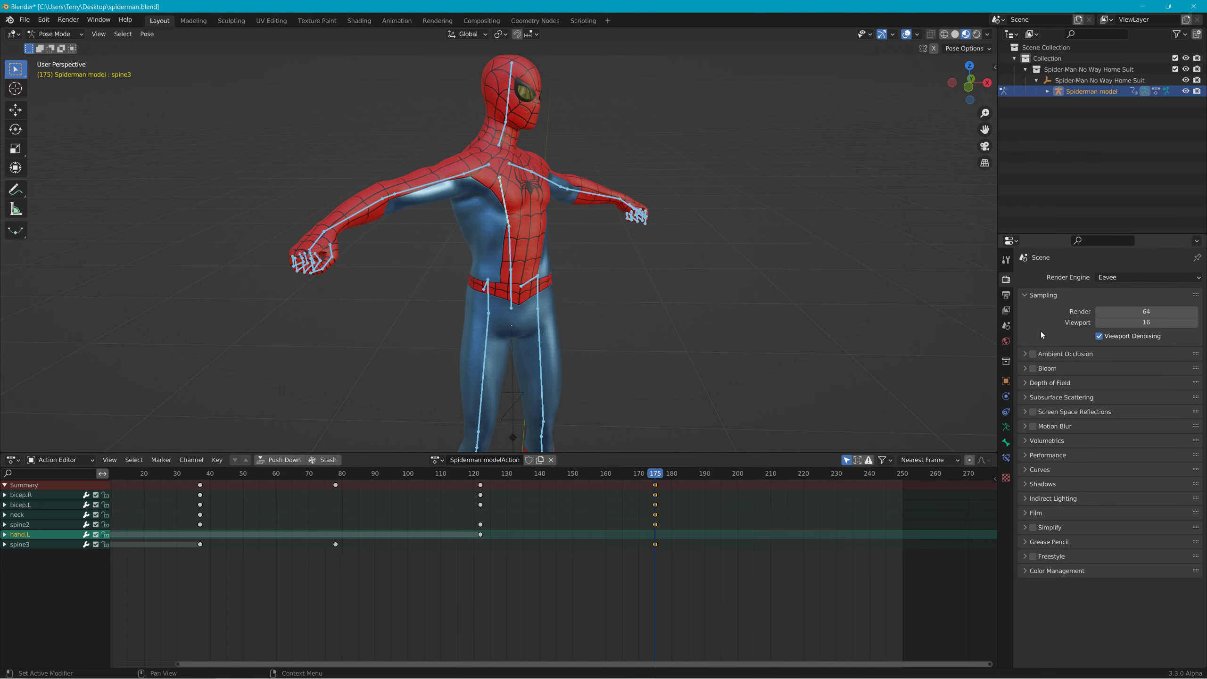
pyautogui.click(1006, 259)
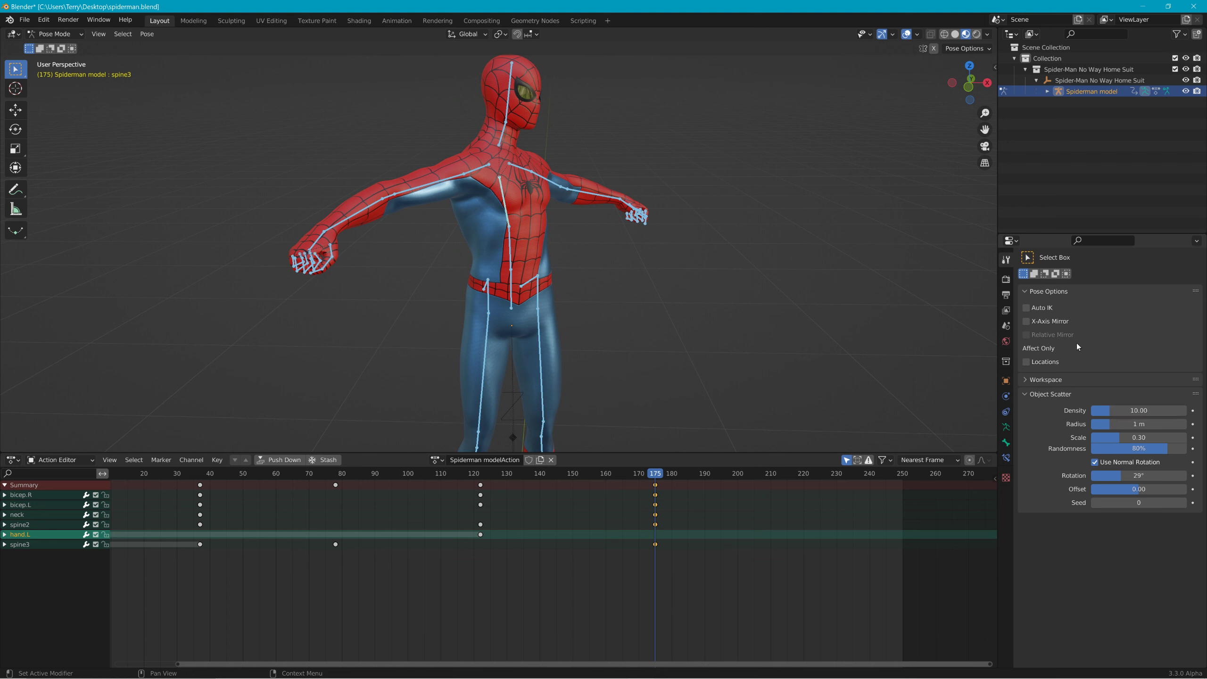
pyautogui.click(1007, 295)
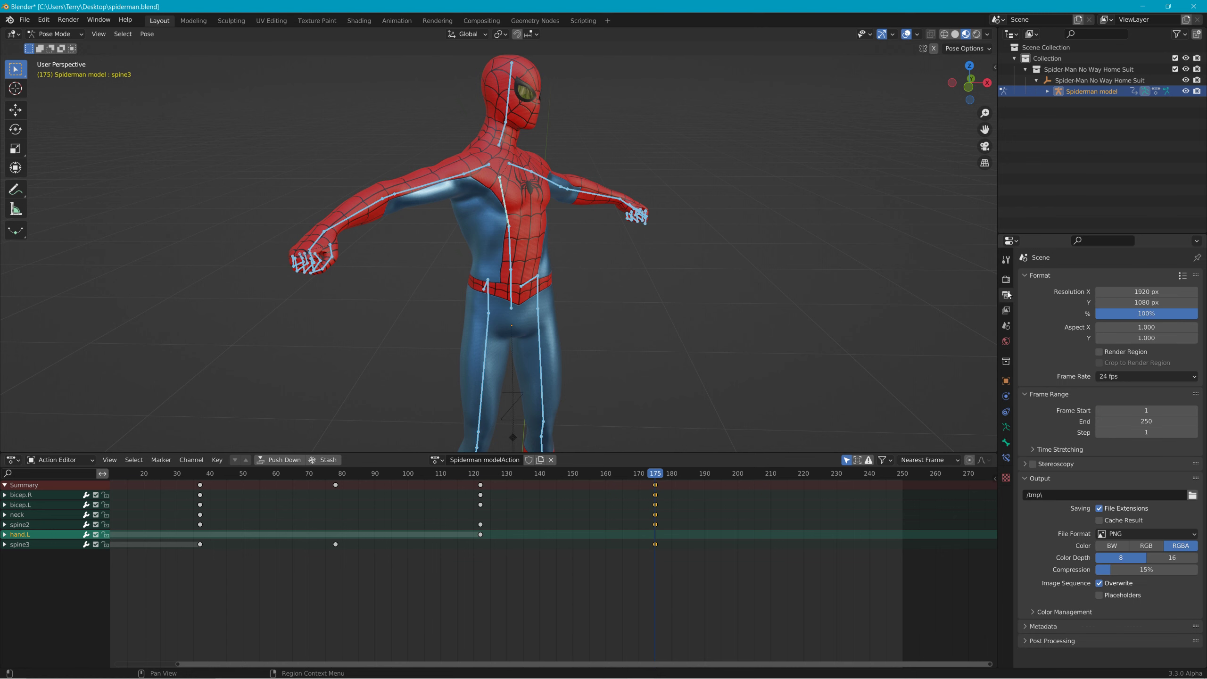
pyautogui.doubleClick(1146, 421)
pyautogui.write('175')
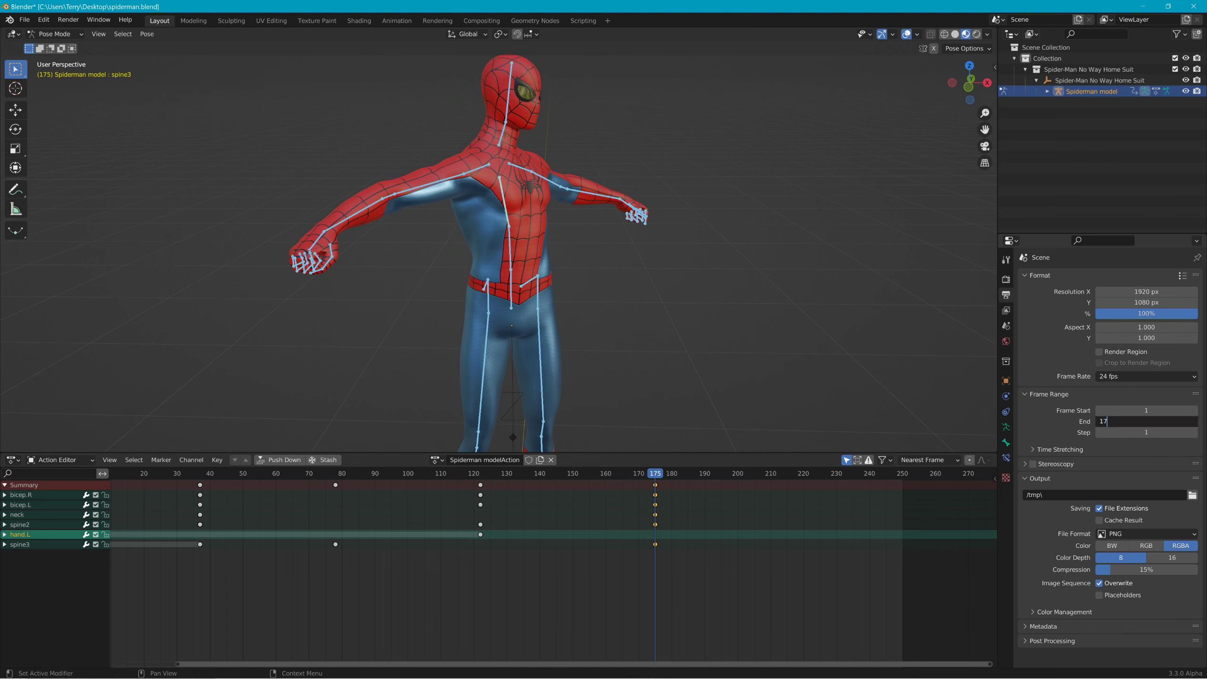
pyautogui.press('Return')
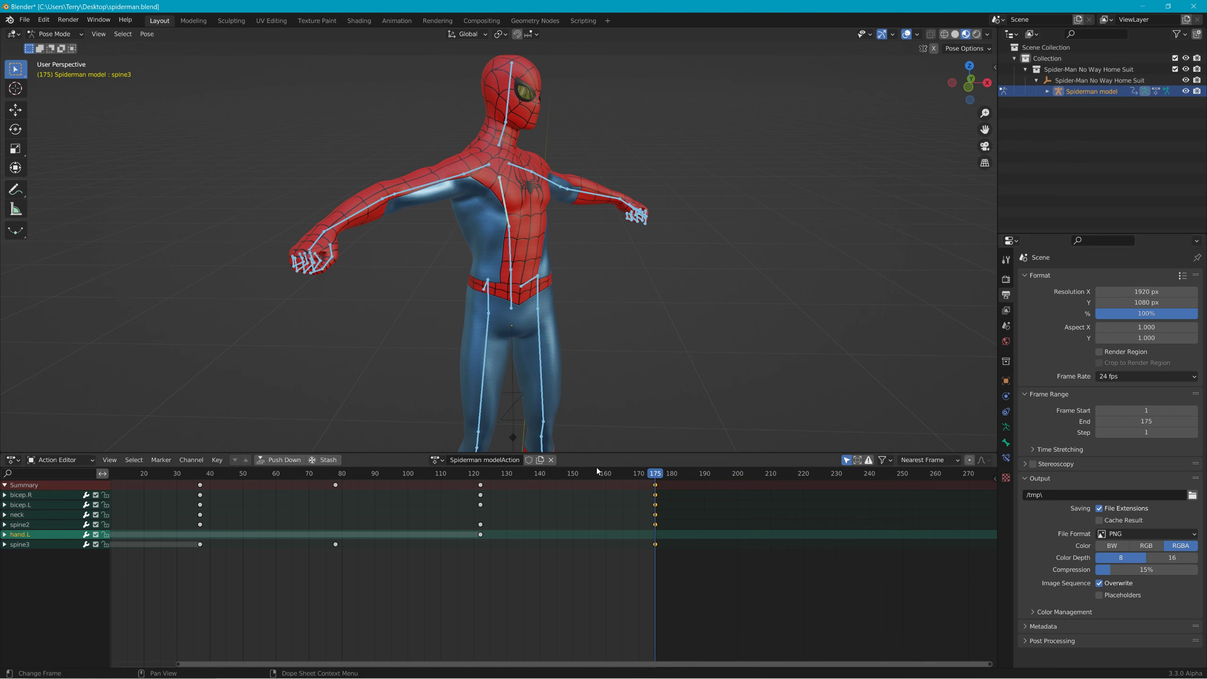
pyautogui.press('space')
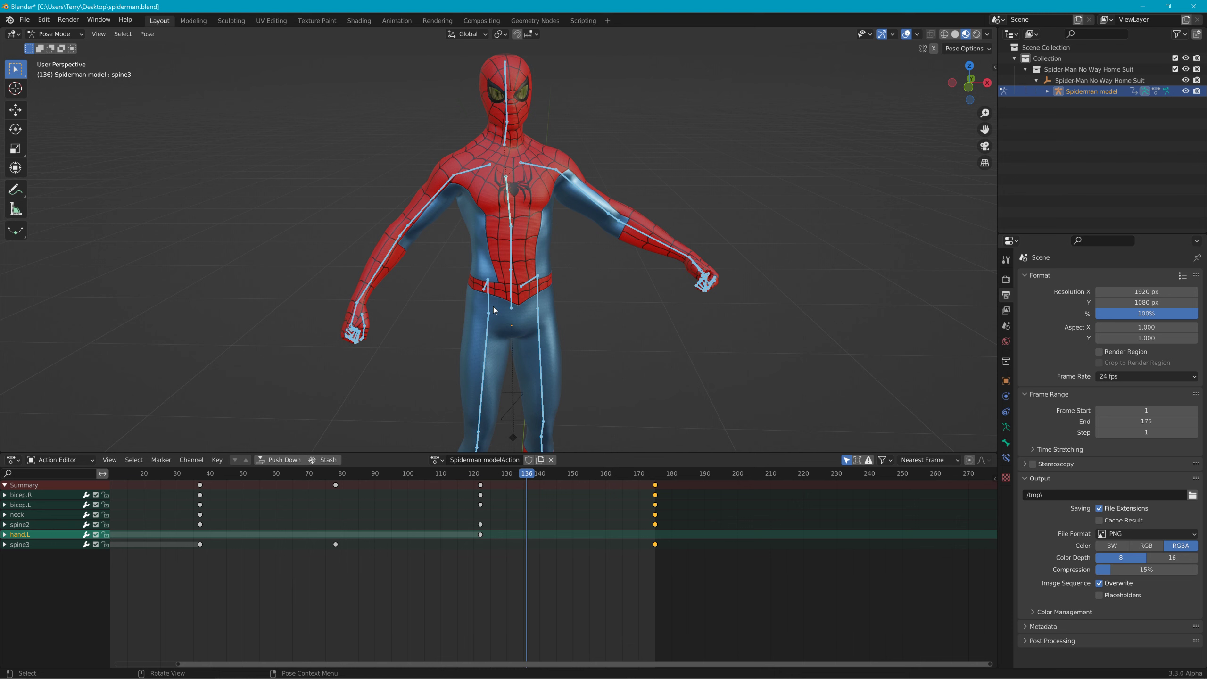
# Deselect the bones, switch to Object Mode and select the Spiderman body mesh.
pyautogui.scroll(-5, 493, 306)
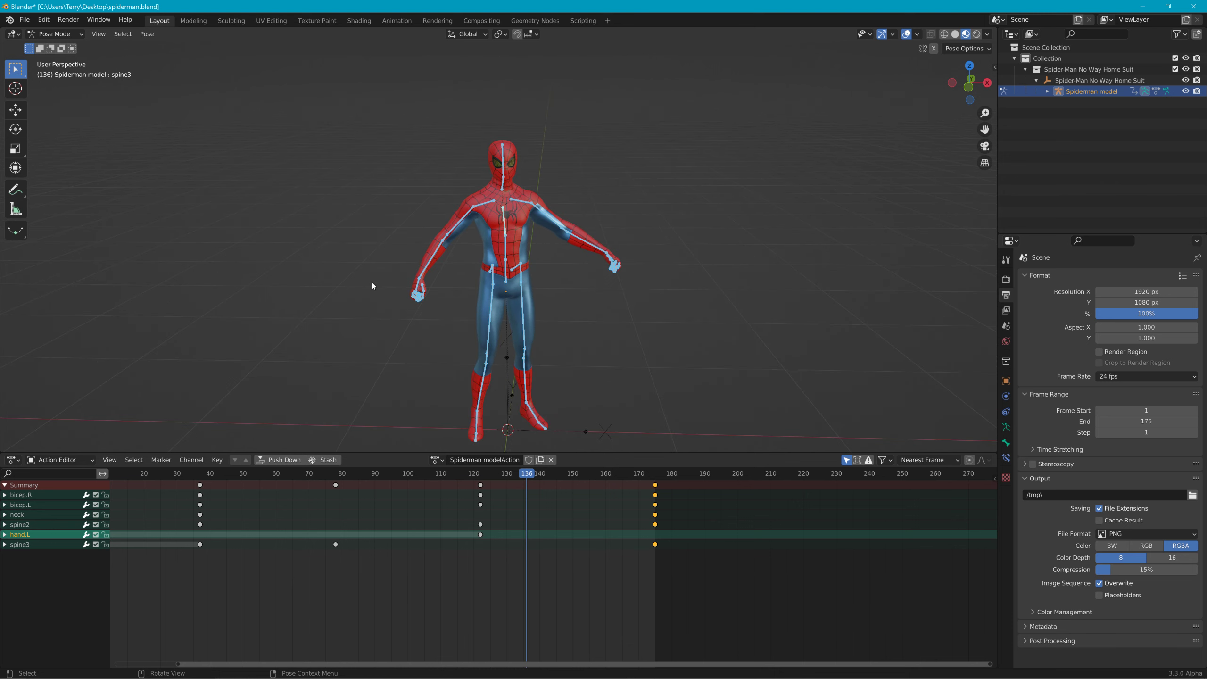
pyautogui.moveTo(359, 281); pyautogui.dragTo(260, 269, button='middle')
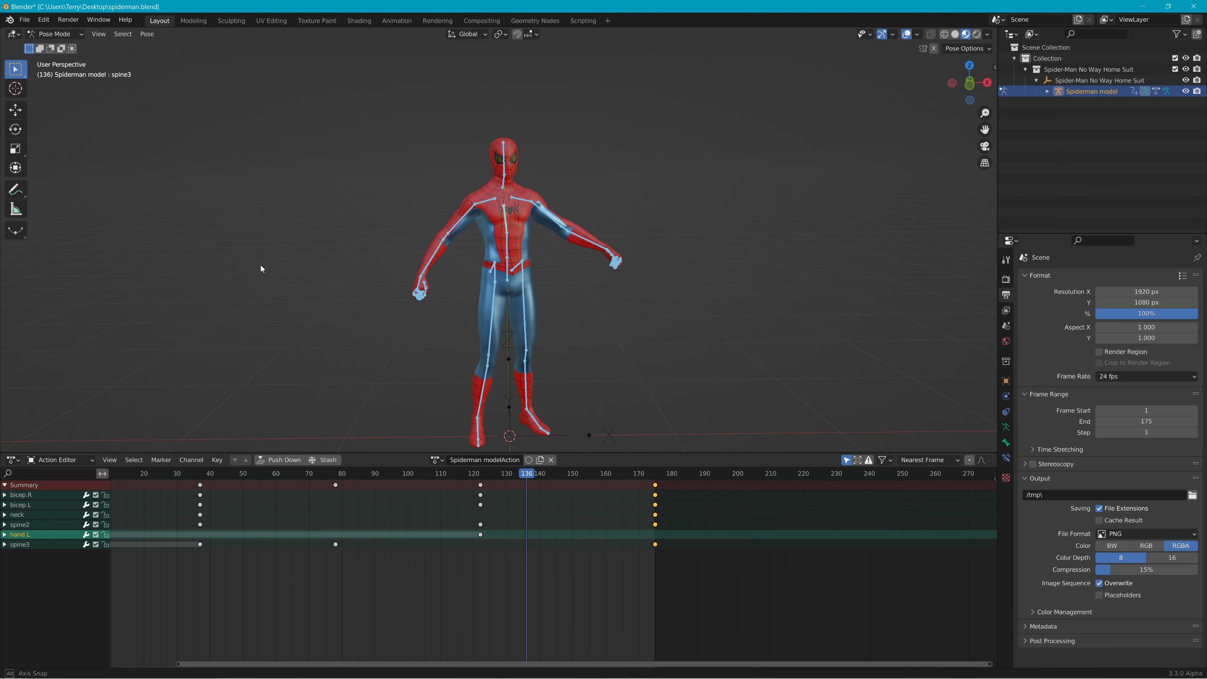
pyautogui.click(520, 247)
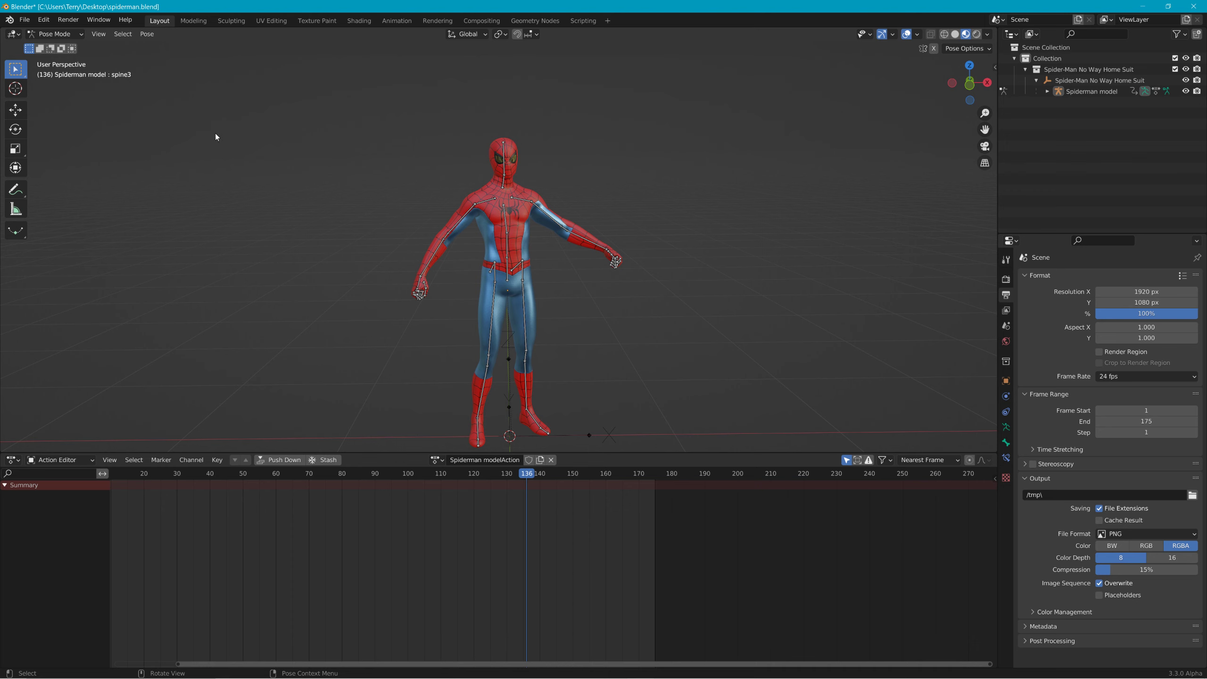
pyautogui.click(56, 35)
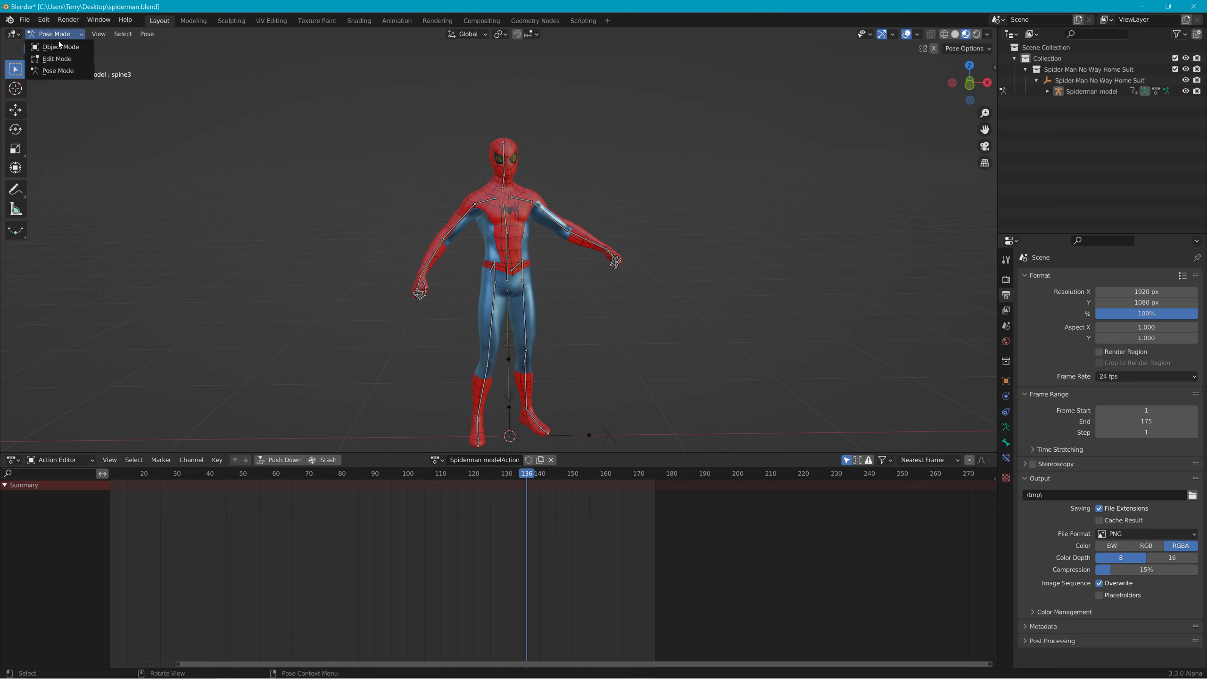
pyautogui.click(59, 47)
pyautogui.click(515, 222)
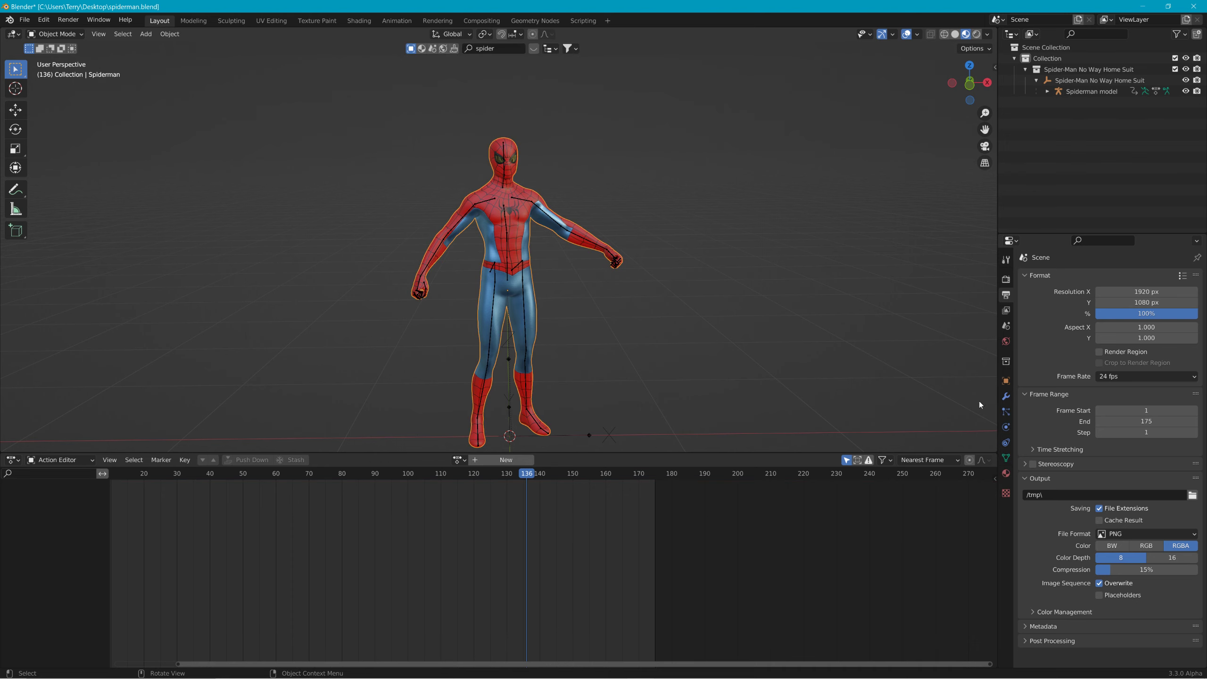
# Add a Decimate modifier to the Spiderman mesh to read its face count, and remove the modifier again.
pyautogui.click(1006, 399)
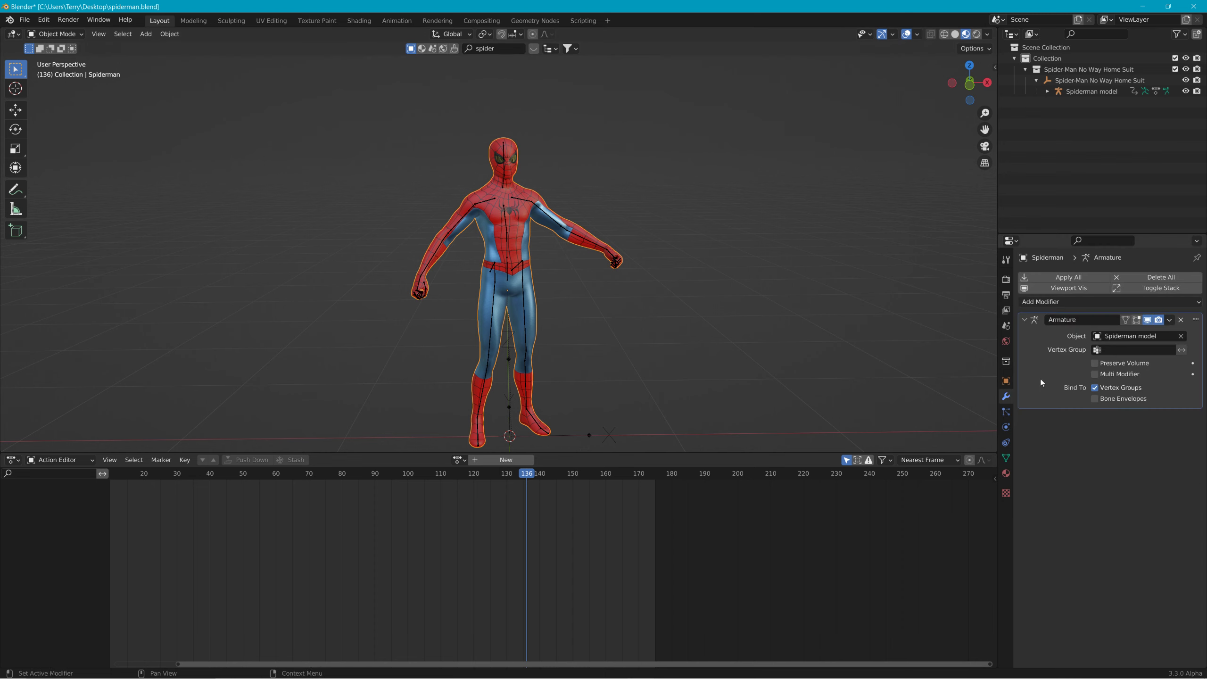
pyautogui.click(1102, 302)
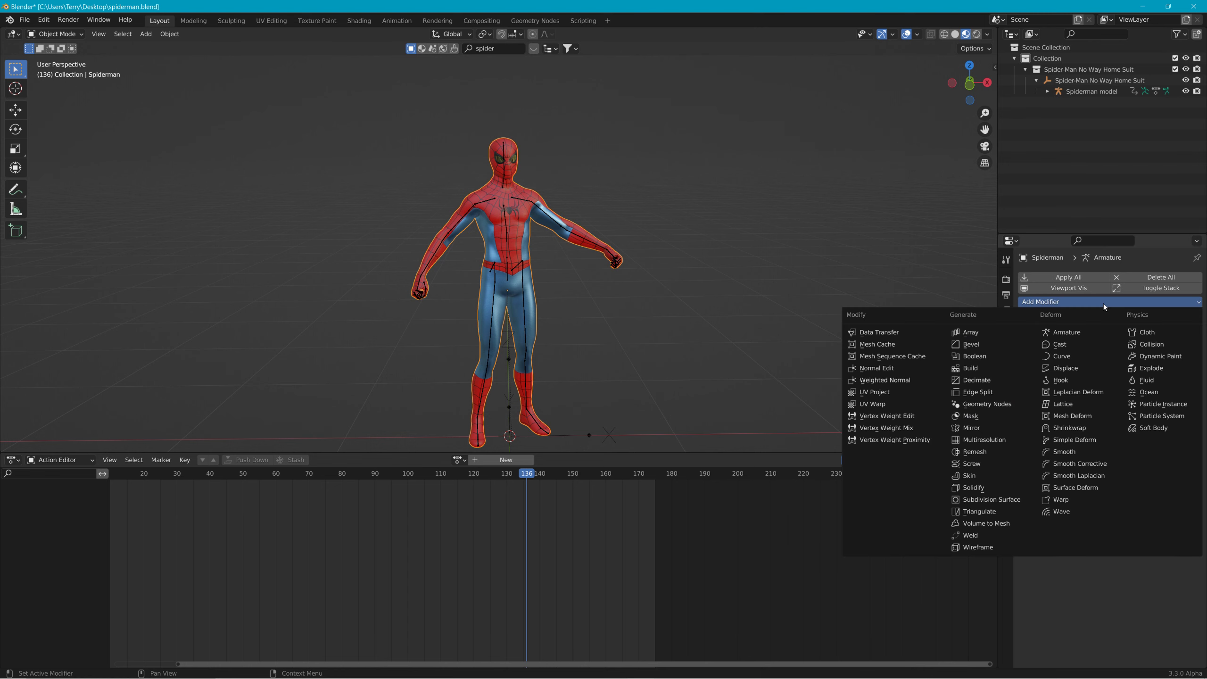
pyautogui.click(983, 379)
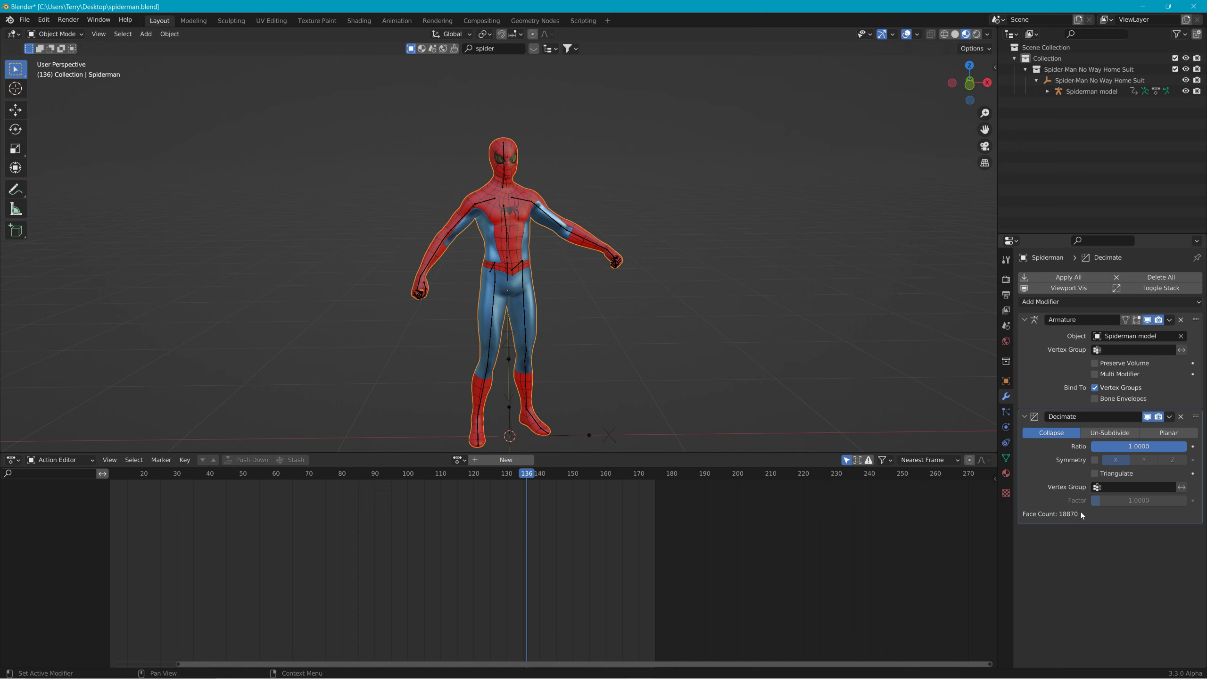
pyautogui.click(1181, 416)
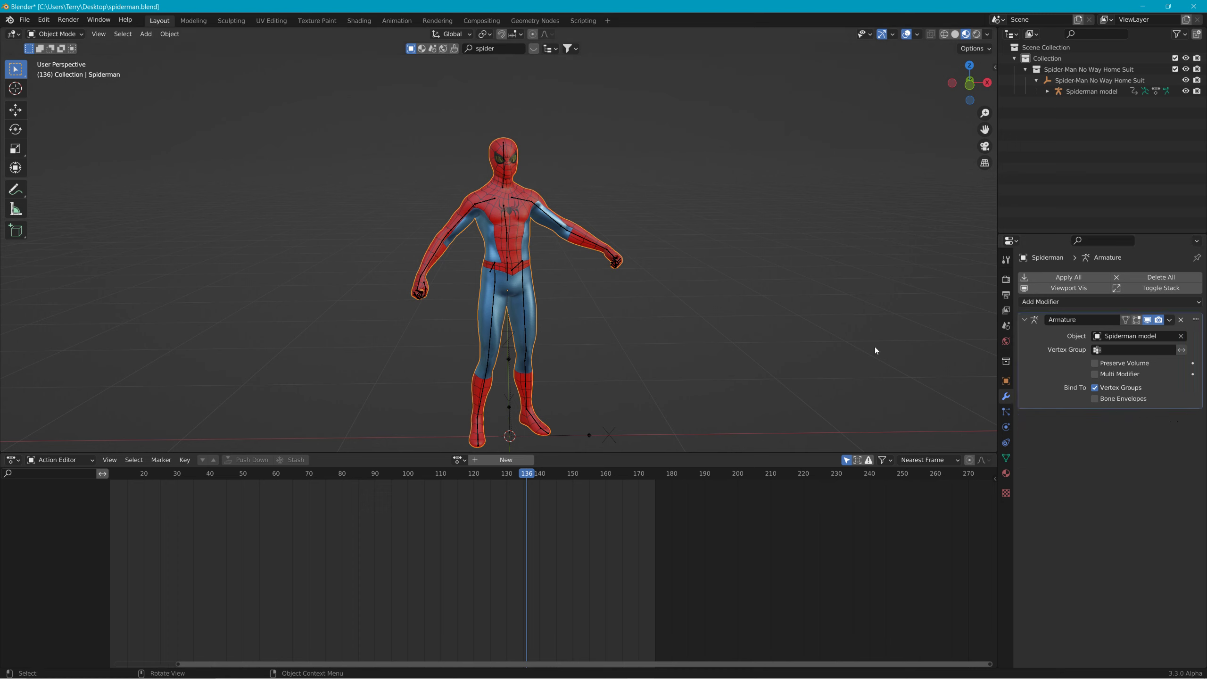
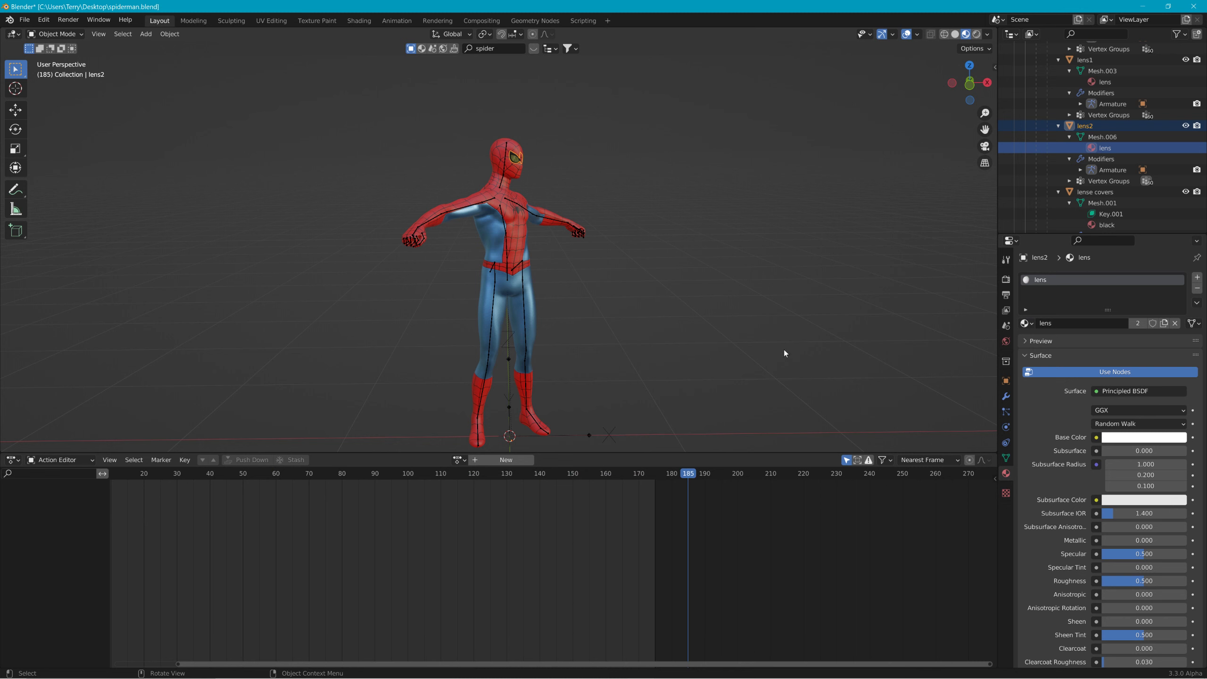
# Select the 4k material under the Spiderman object in the scene hierarchy.
pyautogui.scroll(-3, 1110, 218)
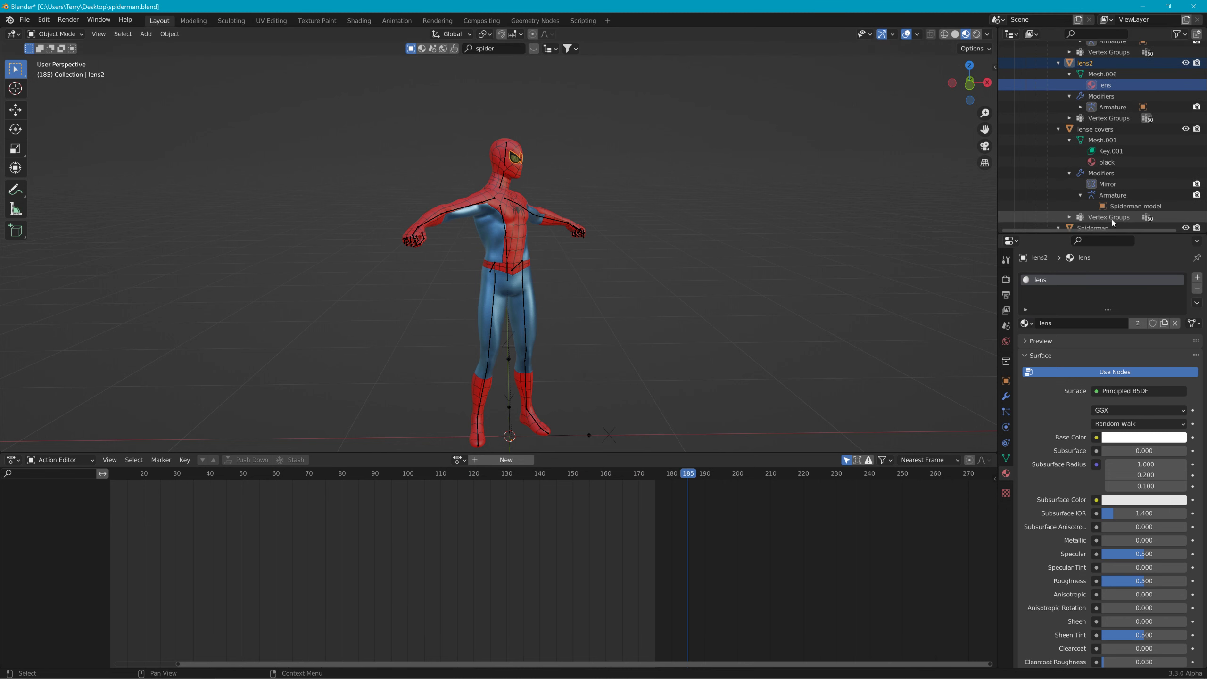
pyautogui.scroll(-2, 1111, 219)
pyautogui.click(1110, 201)
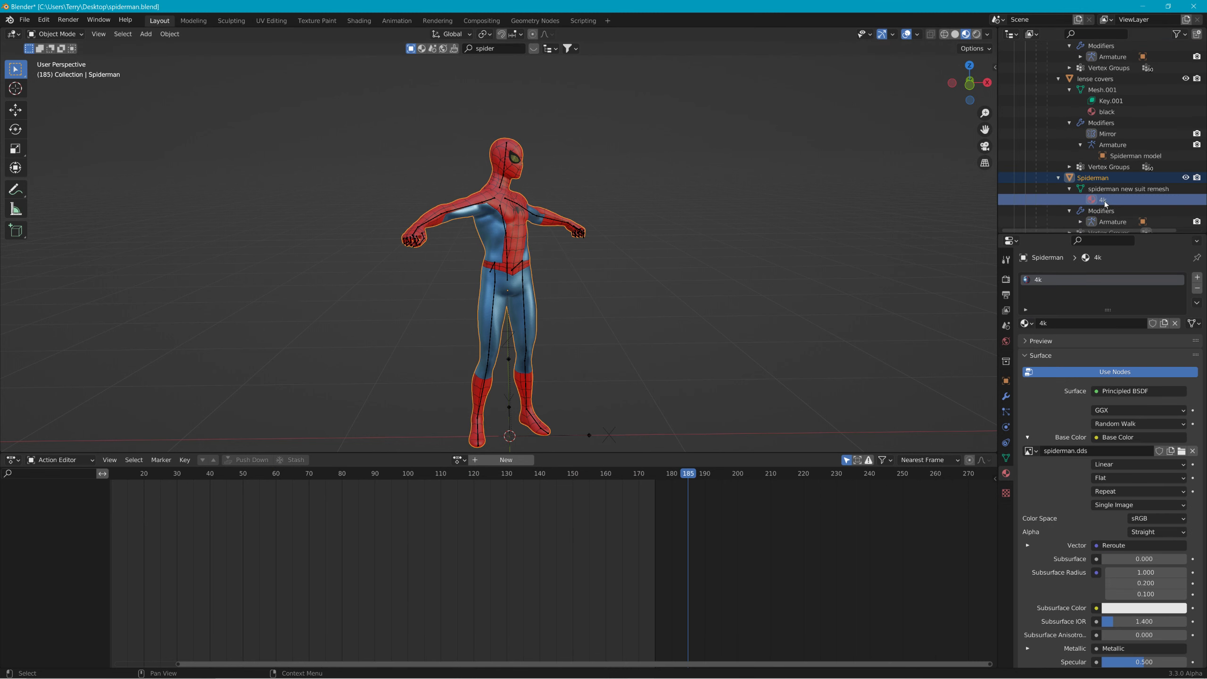
# Switch to main.materials.json in Notepad++ and change the lens block's key, name and mapTo values to 4k.
pyautogui.hotkey('alt', 'Tab')
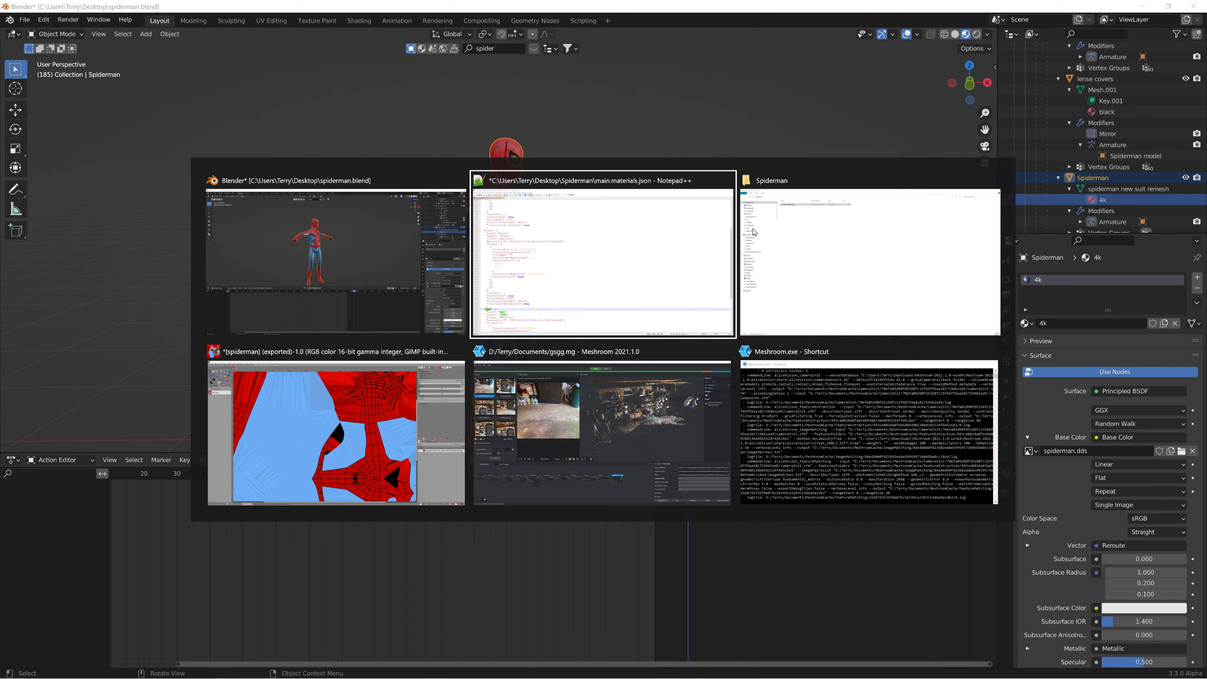
pyautogui.click(675, 261)
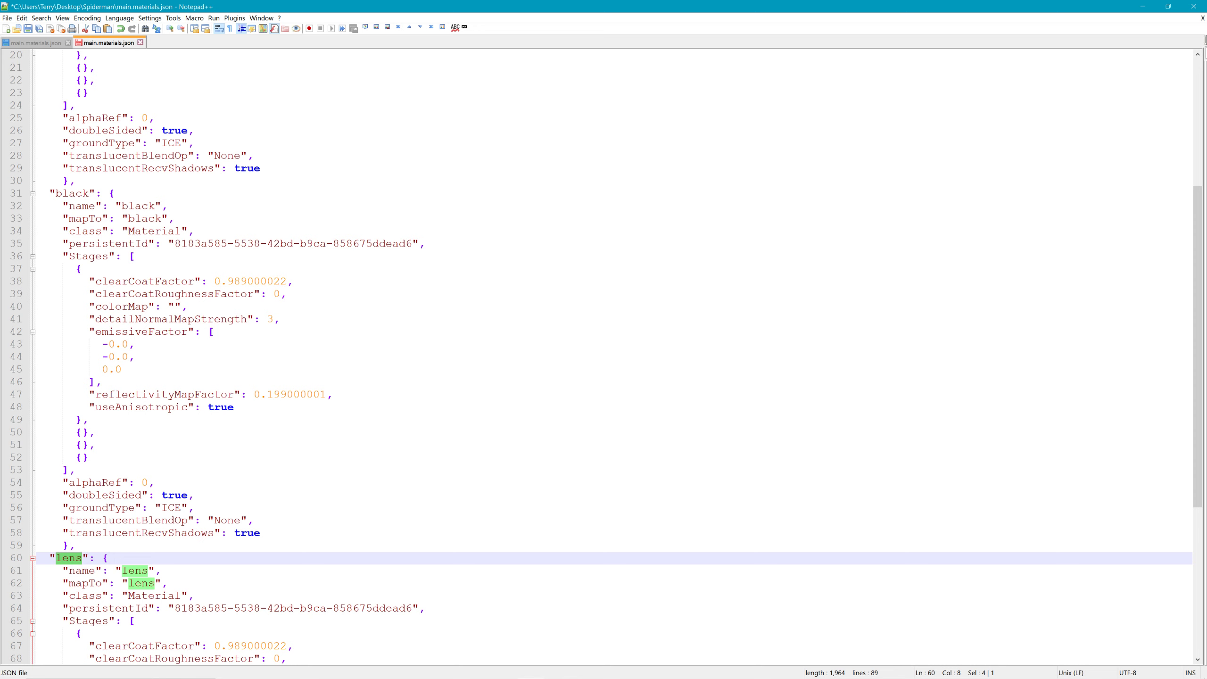
pyautogui.hotkey('alt', 'Tab')
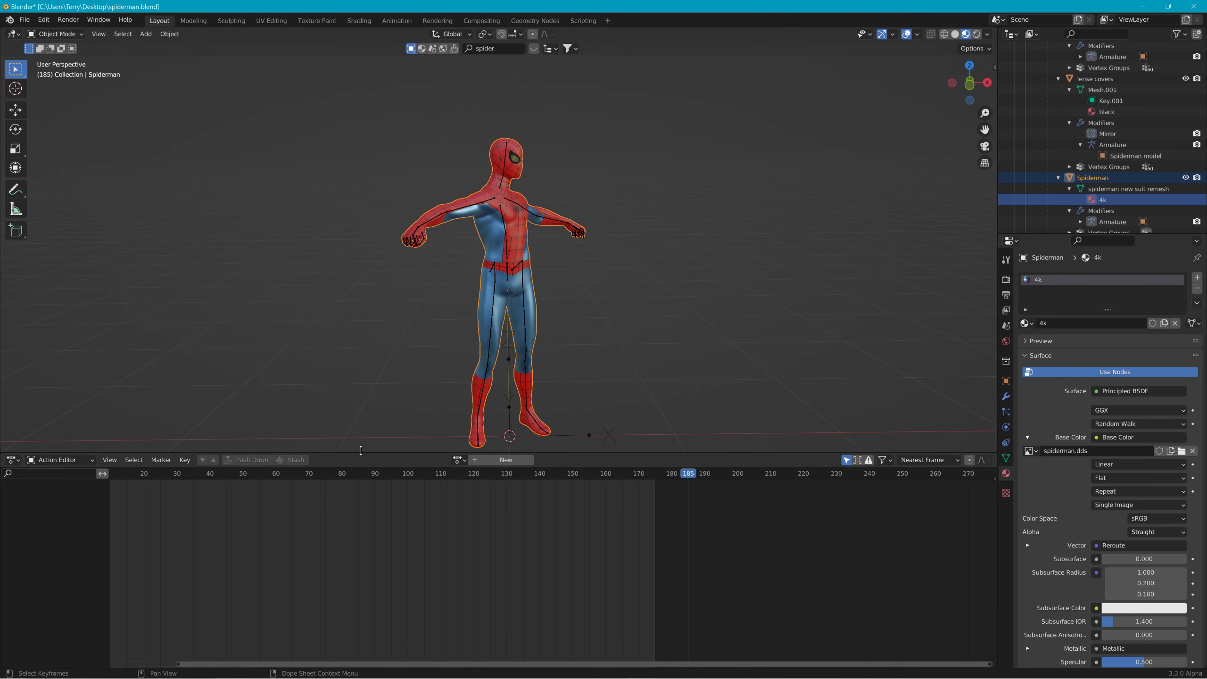
pyautogui.hotkey('alt', 'Tab')
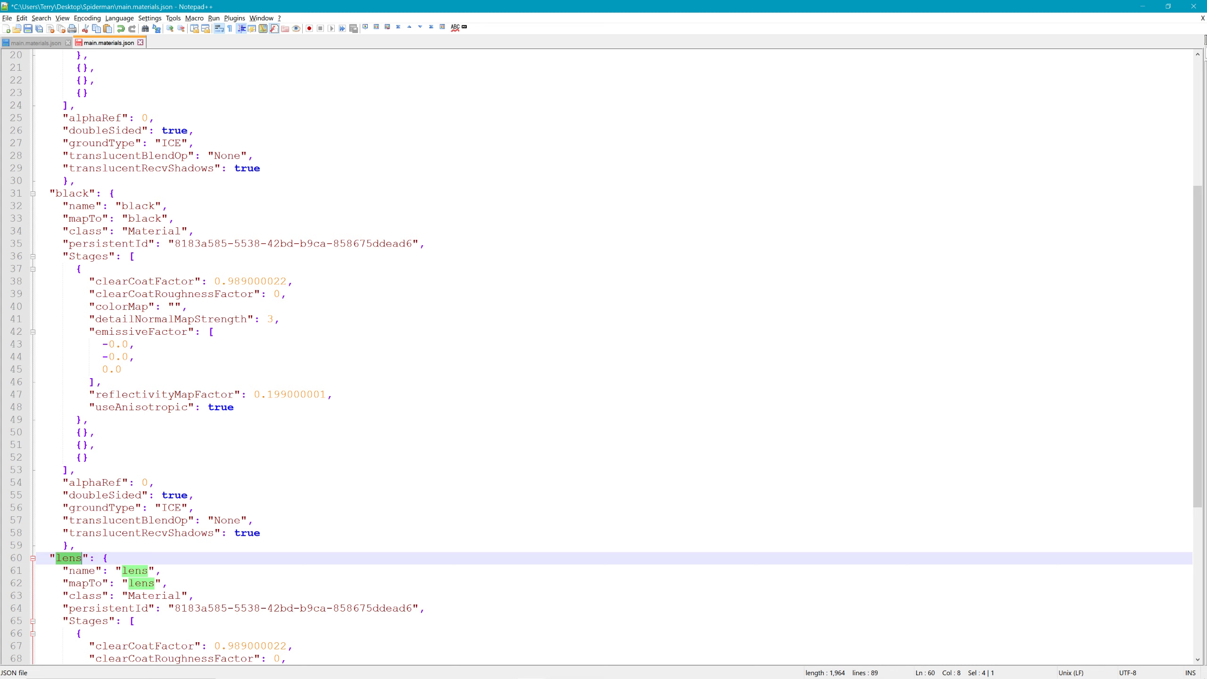
pyautogui.write('4k')
pyautogui.moveTo(122, 570)
pyautogui.mouseDown()
pyautogui.moveTo(142, 571)
pyautogui.moveTo(128, 583)
pyautogui.mouseUp()
pyautogui.hotkey('shift', 'Right')
pyautogui.write('4k4k')
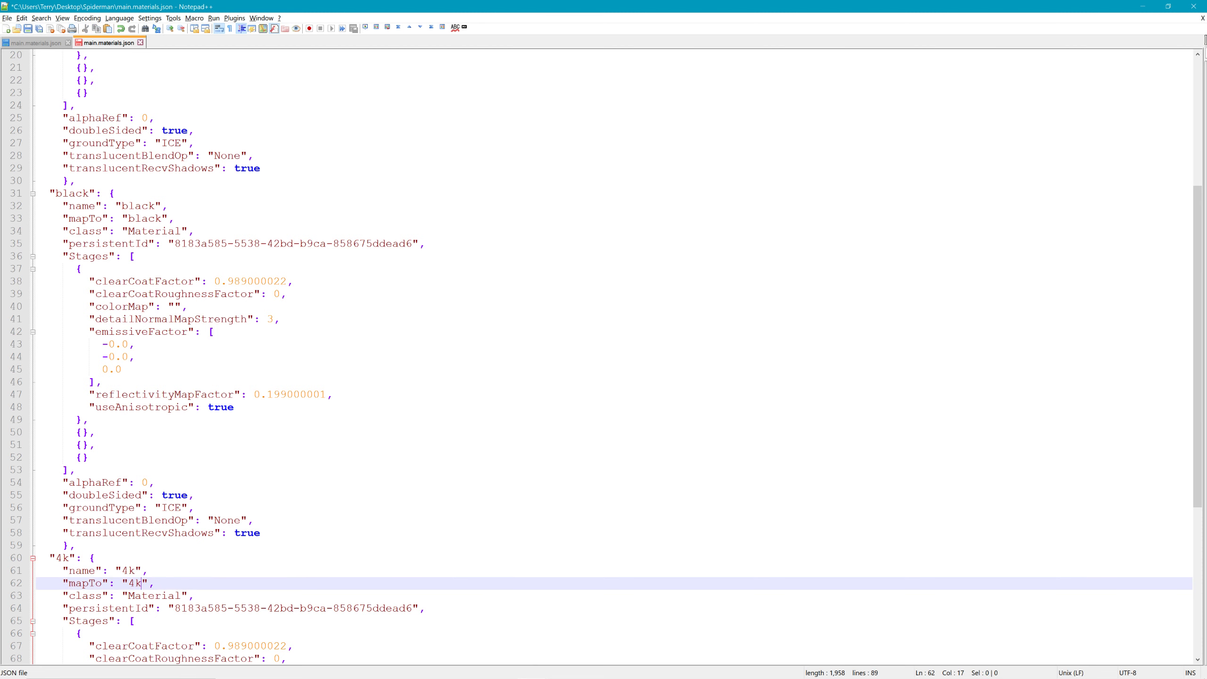
# Check the 4k material's texture file name in Blender and enter spiderman in the 4k block's colorMap in main.materials.json.
pyautogui.scroll(-3, 603, 357)
pyautogui.hotkey('alt', 'Tab')
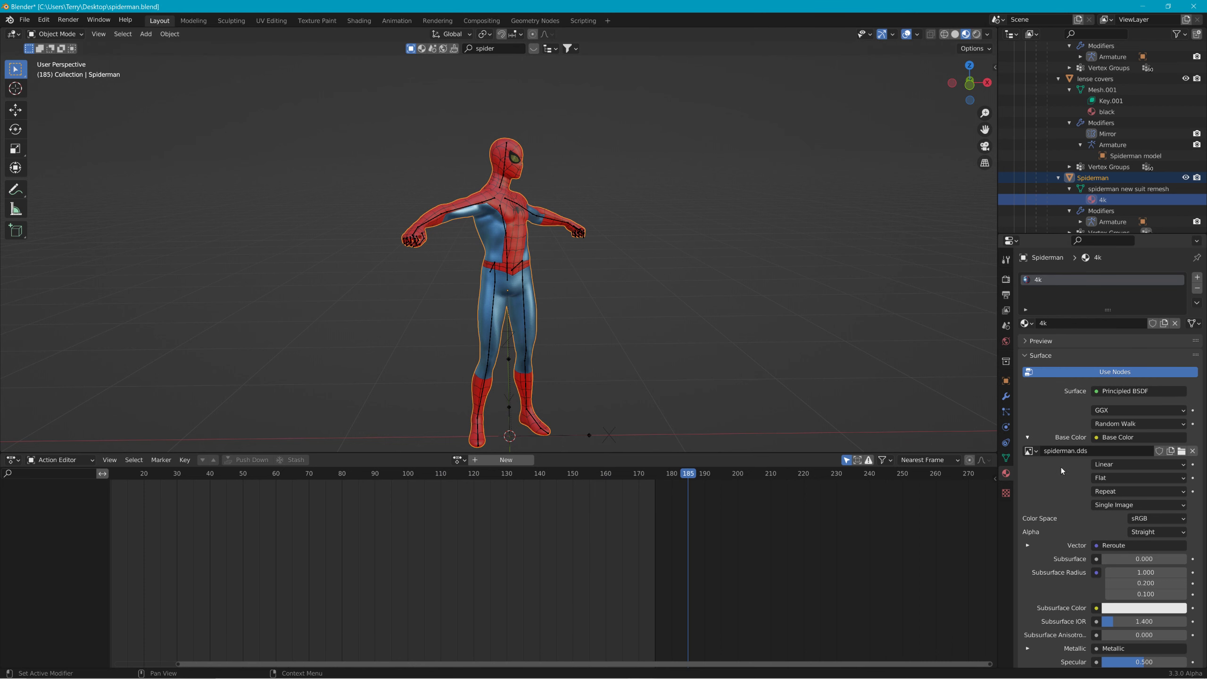
pyautogui.hotkey('alt', 'Tab')
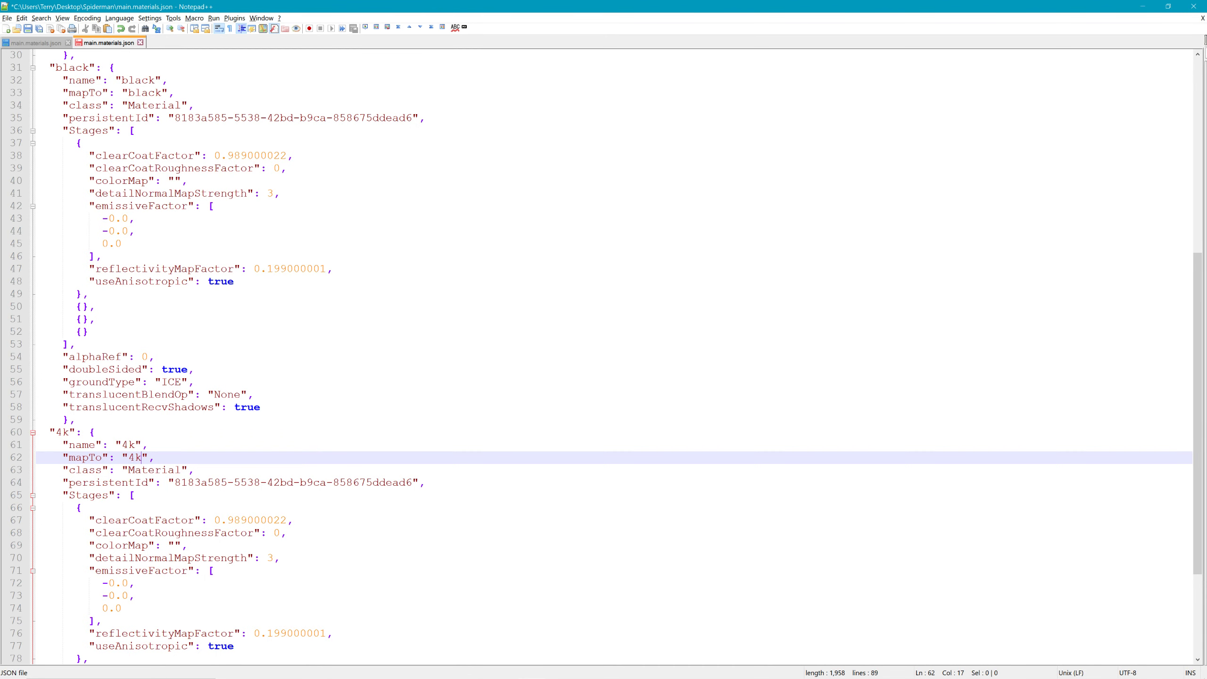
pyautogui.click(175, 546)
pyautogui.write('spiderman')
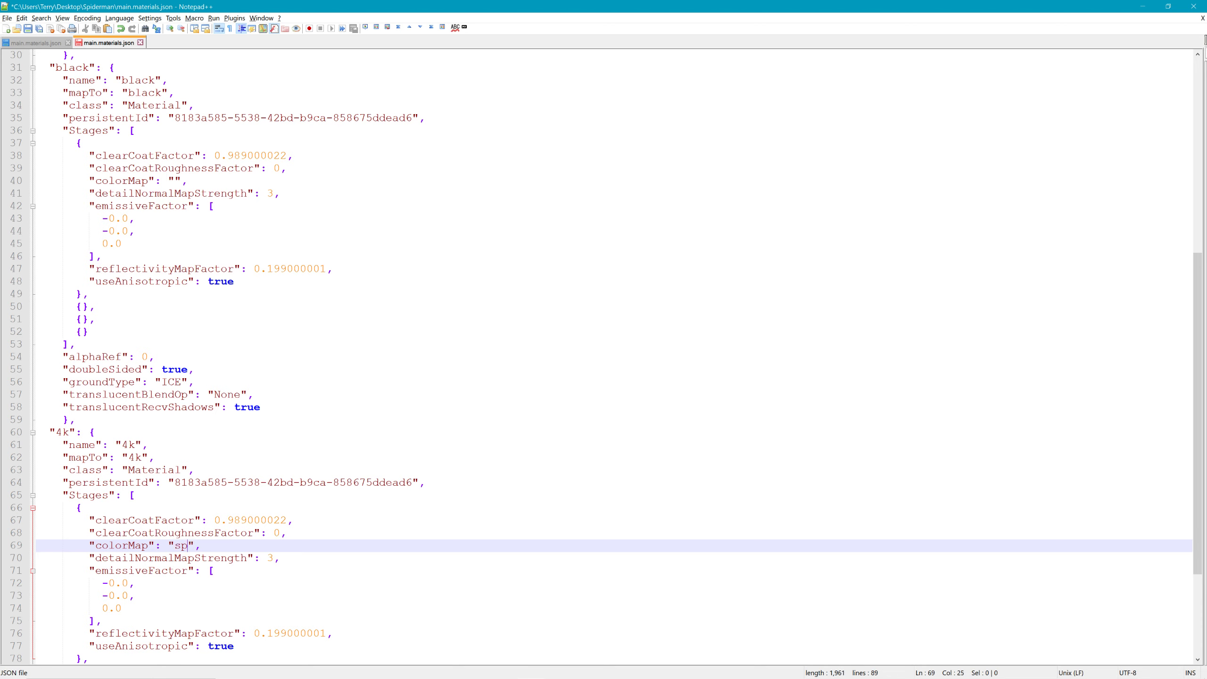
# Complete the 4k block's colorMap value as spiderman.dds and save main.materials.json.
pyautogui.write('.dds')
pyautogui.click(134, 583)
pyautogui.scroll(-4, 603, 357)
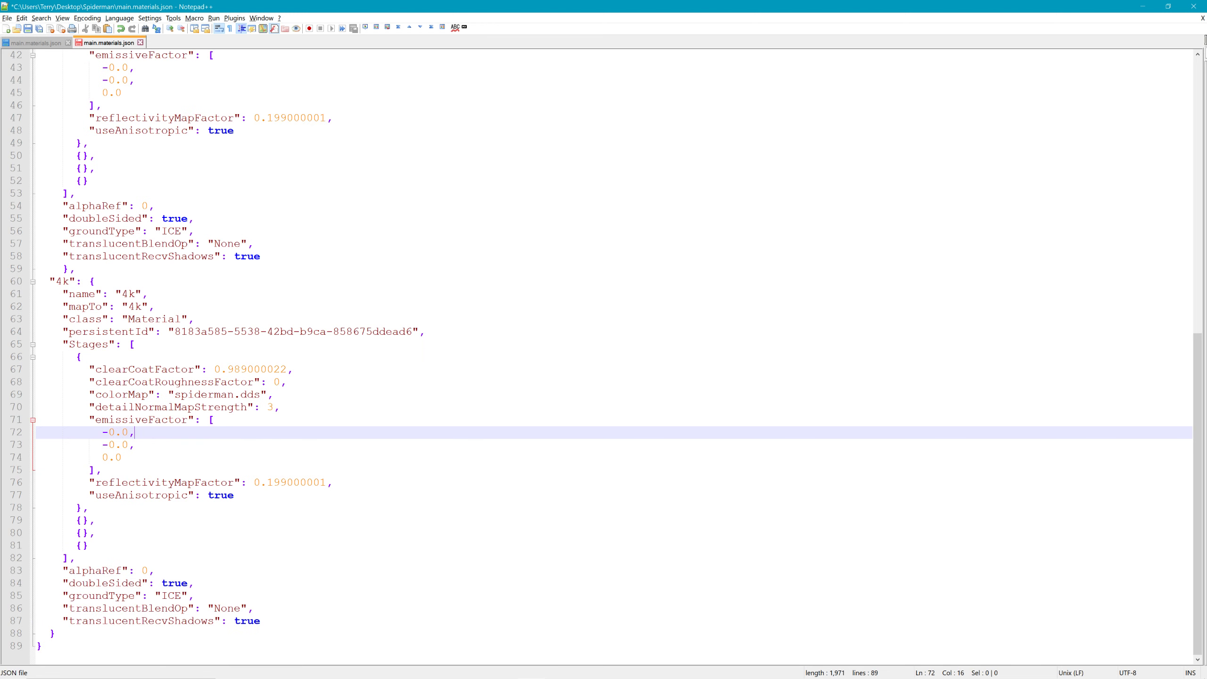
pyautogui.hotkey('ctrl', 's')
# Switch to Blender and set the Spiderman object's origin to the 3D cursor.
pyautogui.hotkey('alt', 'Tab')
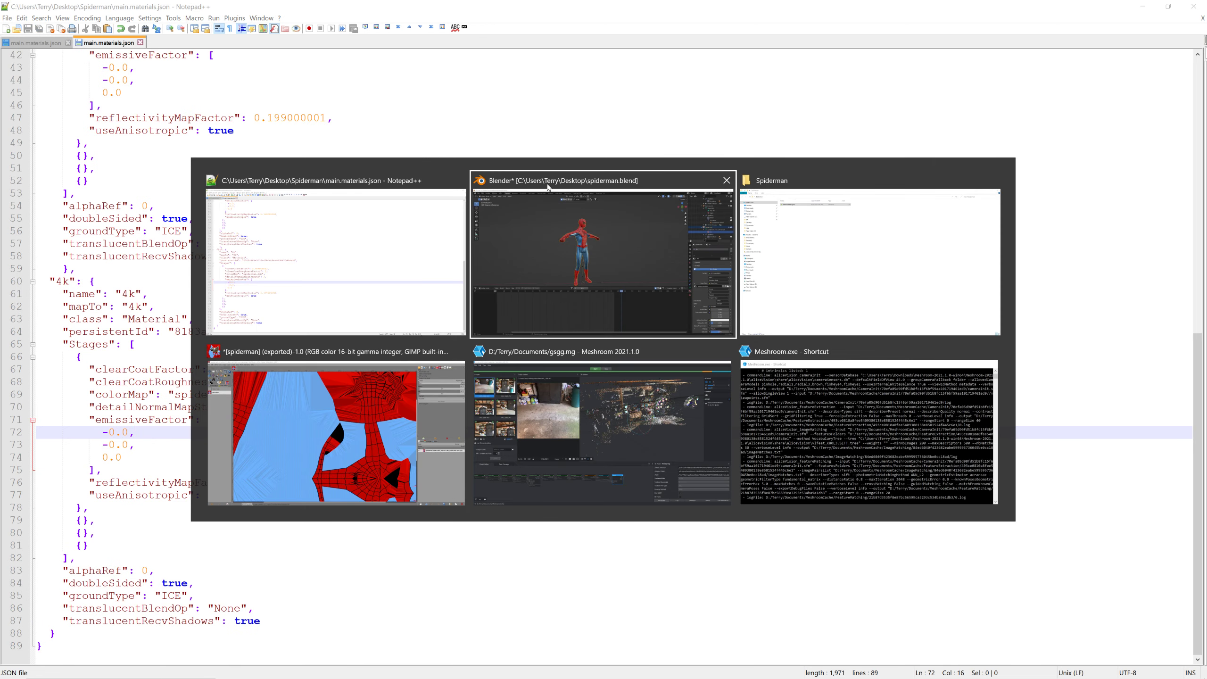
pyautogui.click(24, 19)
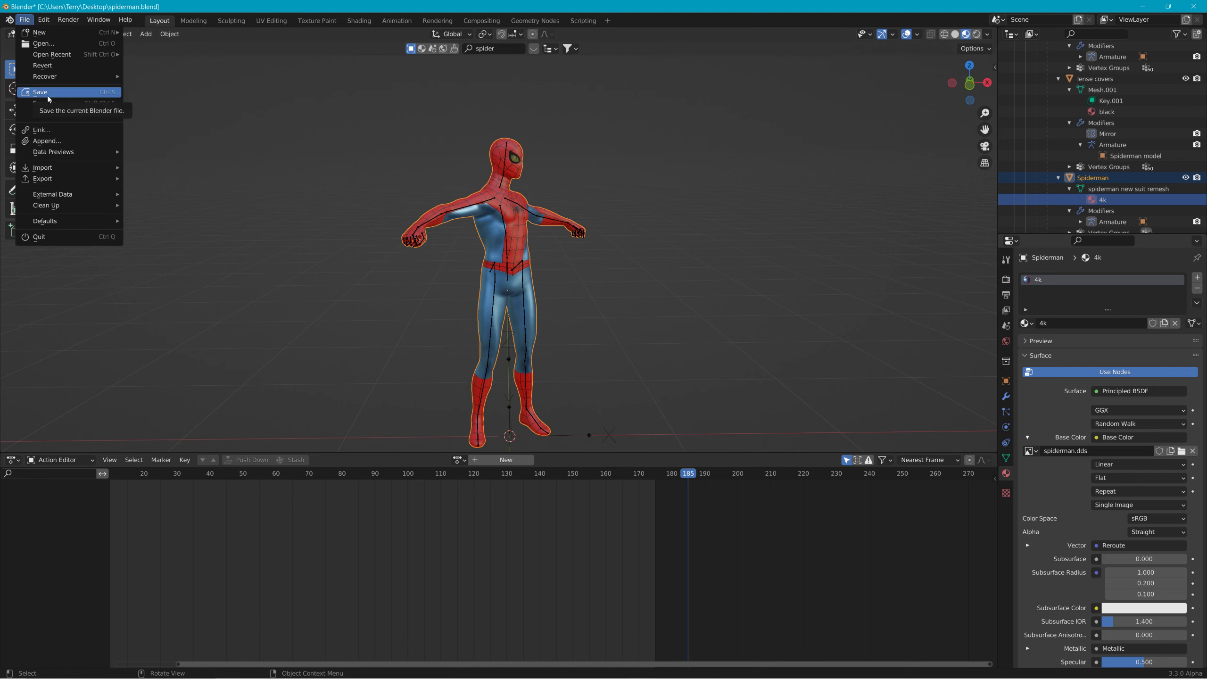
pyautogui.click(170, 34)
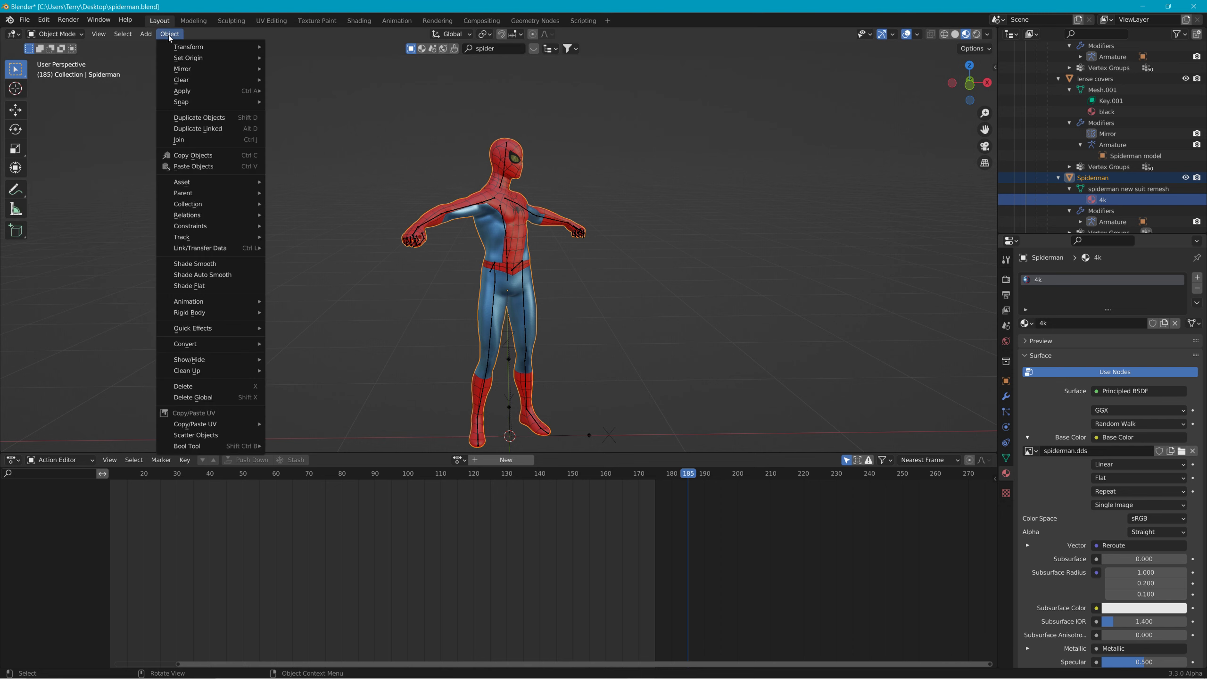
pyautogui.moveTo(256, 58)
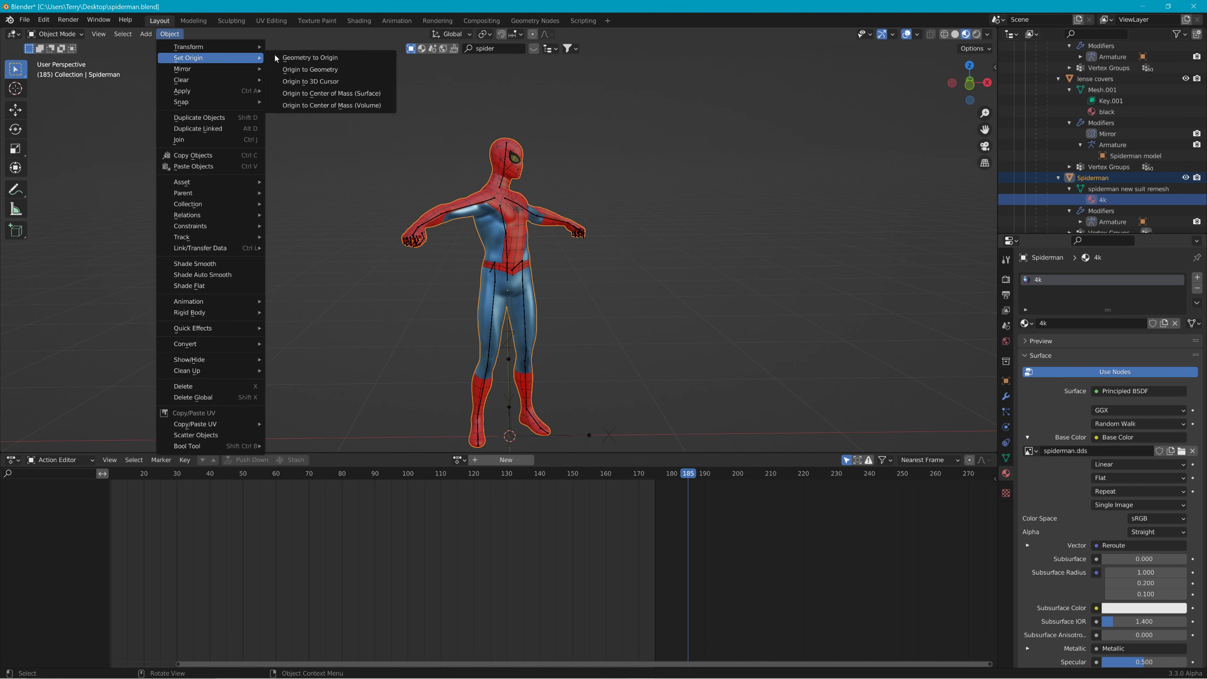
pyautogui.click(321, 82)
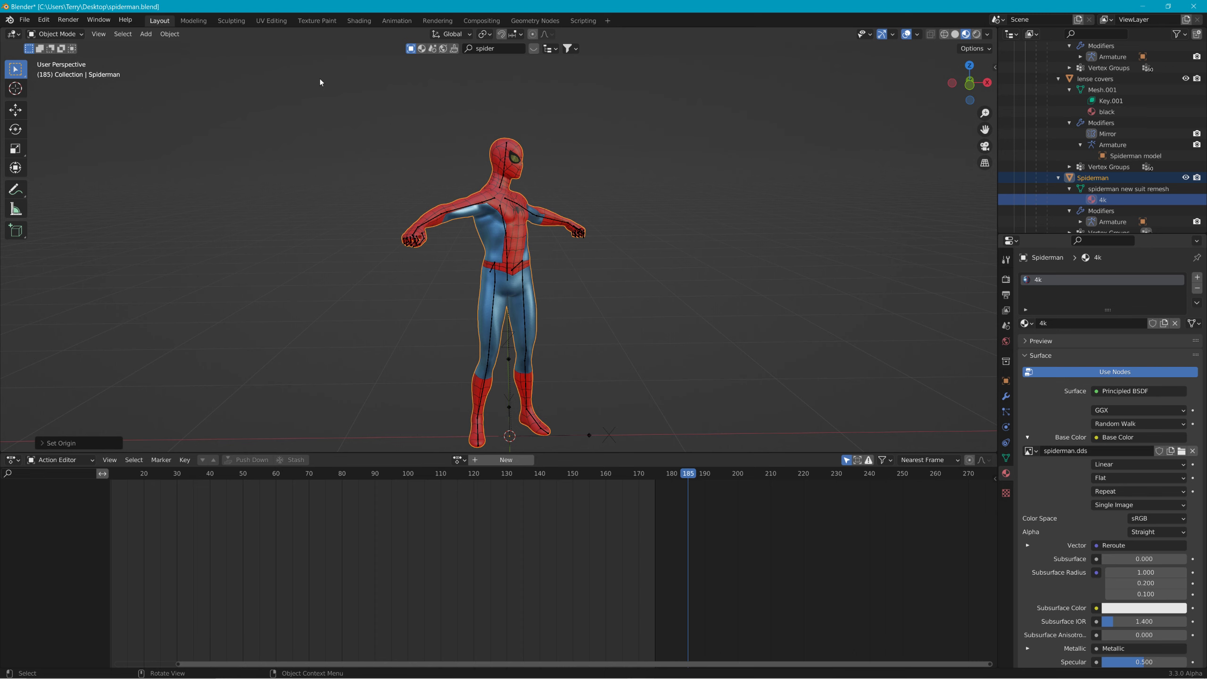
# Apply all transforms to the Spiderman object and return the timeline to frame 1.
pyautogui.click(170, 34)
pyautogui.moveTo(214, 90)
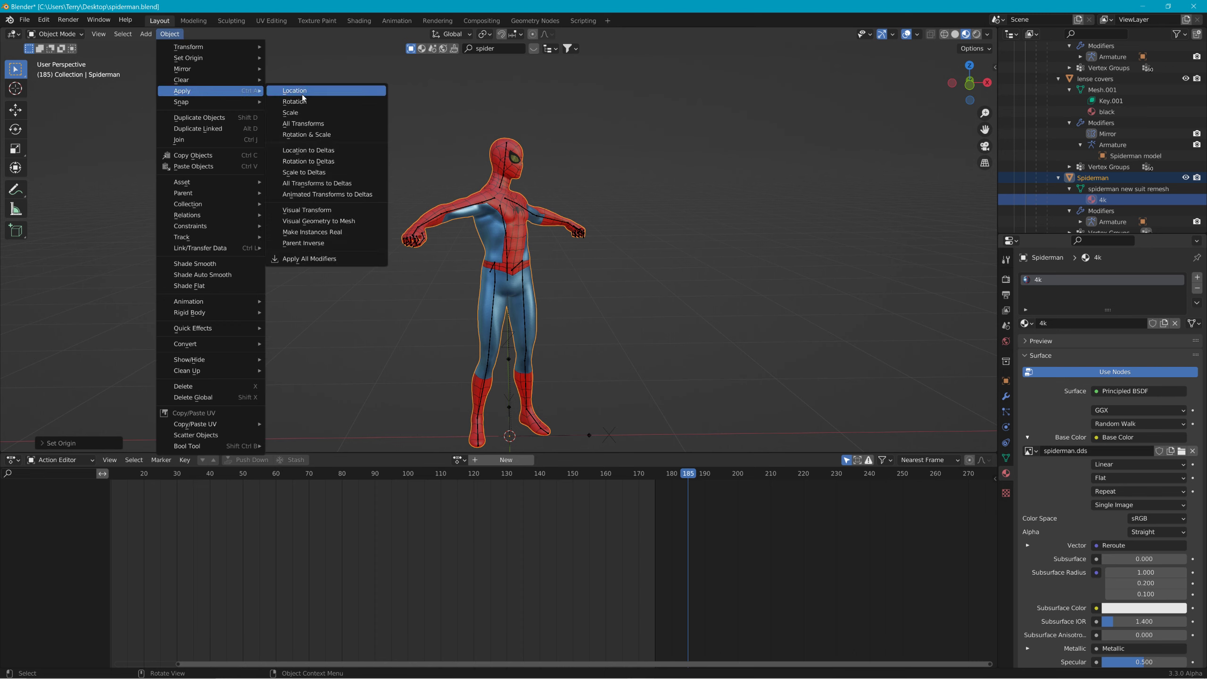
pyautogui.click(311, 124)
pyautogui.moveTo(687, 472); pyautogui.dragTo(81, 486)
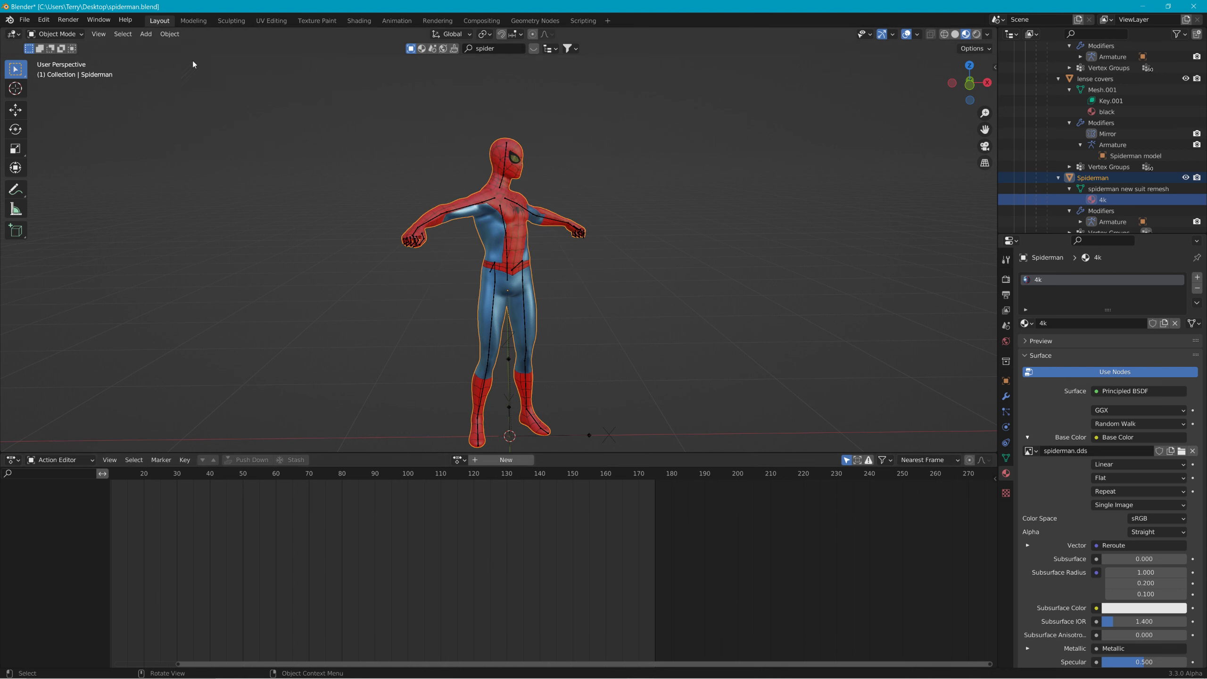
# Export the scene as the Collada file spiderman.dae into the Spiderman folder on the desktop.
pyautogui.click(24, 19)
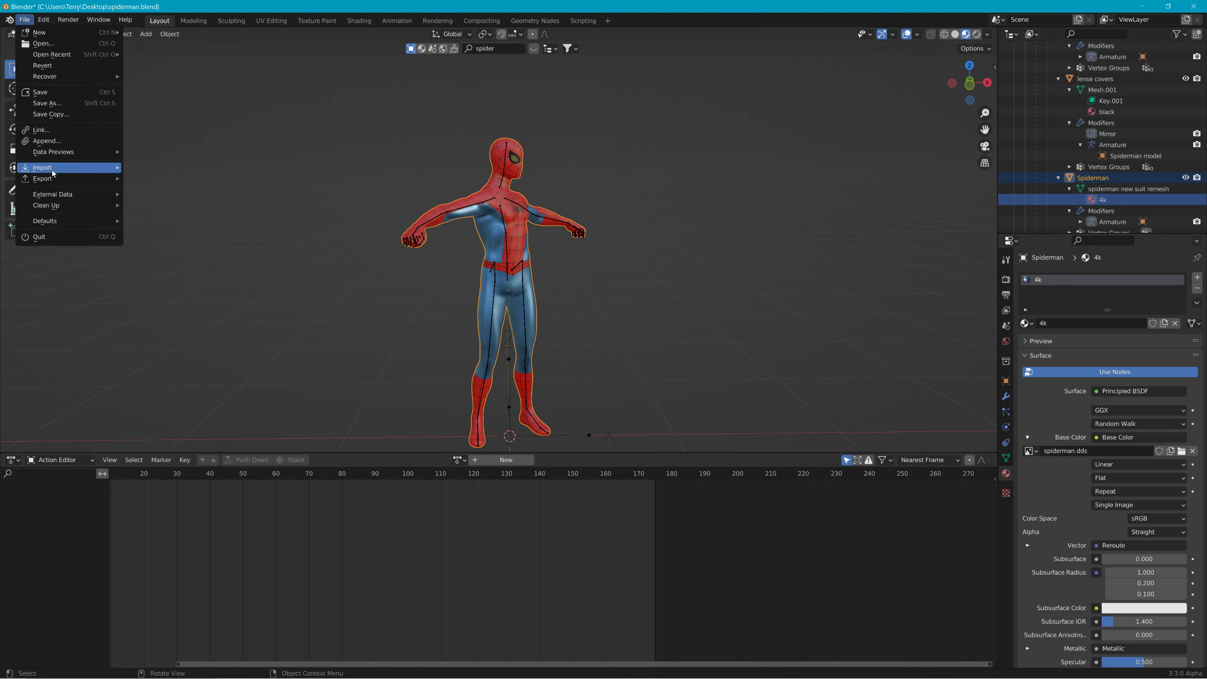
pyautogui.moveTo(55, 179)
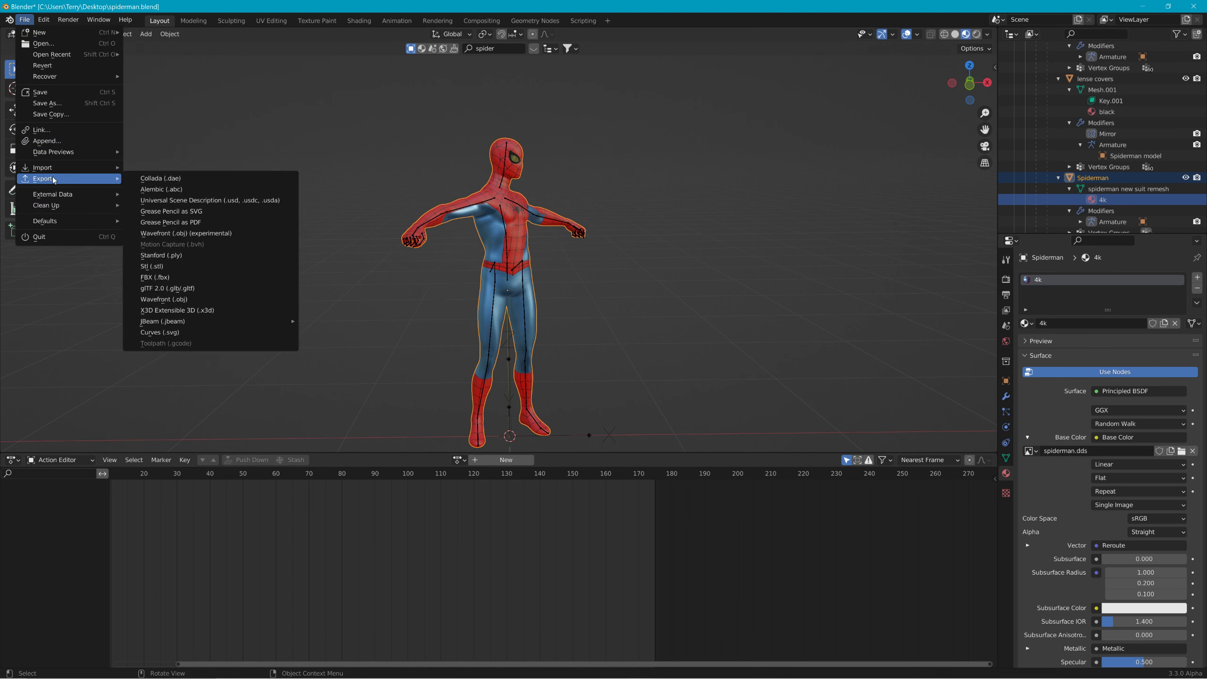
pyautogui.click(162, 179)
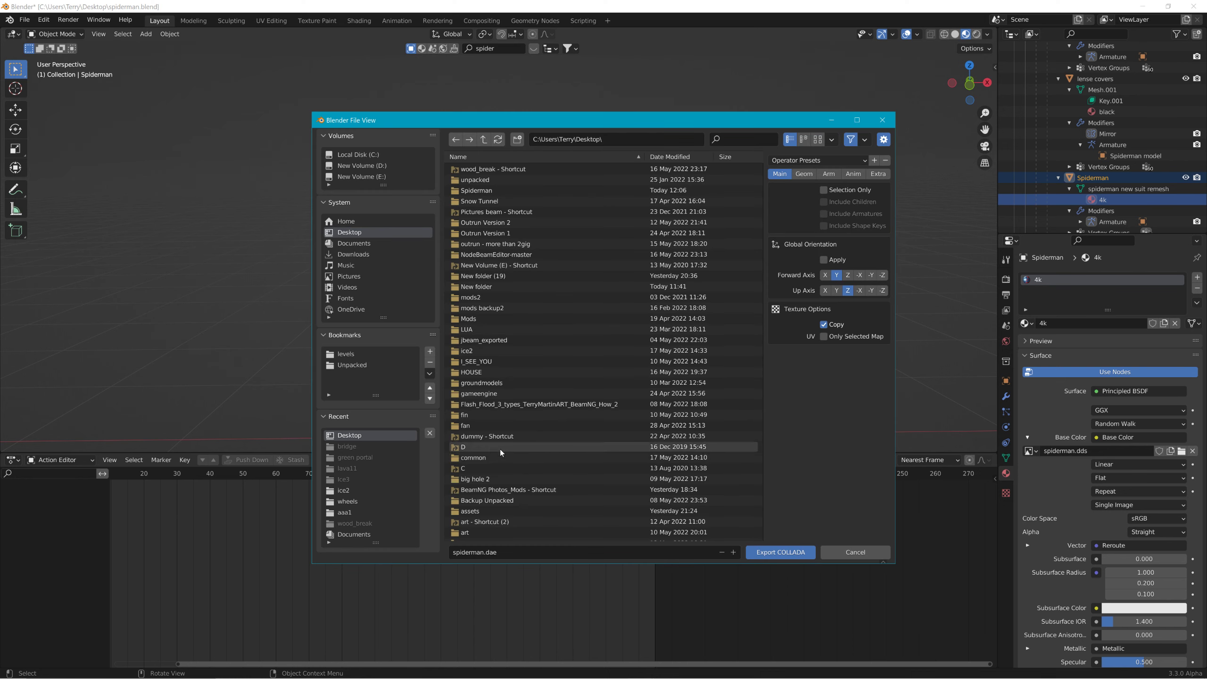
pyautogui.scroll(-4, 531, 454)
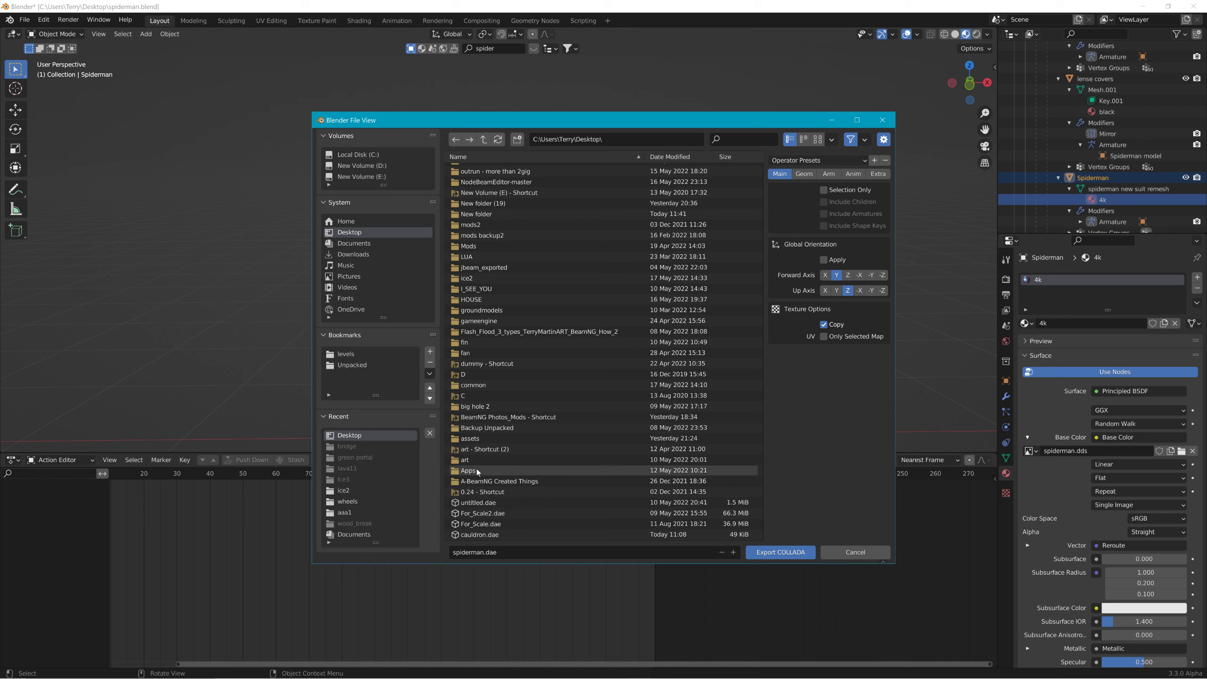
pyautogui.scroll(1, 502, 298)
pyautogui.scroll(2, 502, 298)
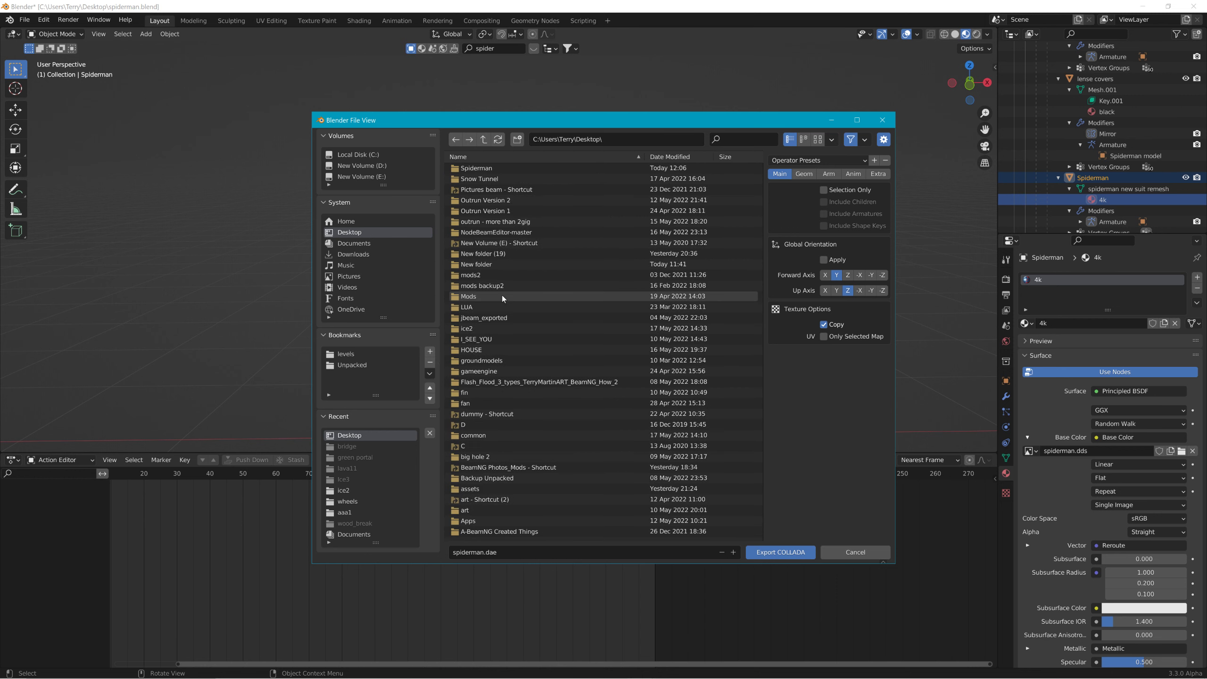
pyautogui.doubleClick(491, 166)
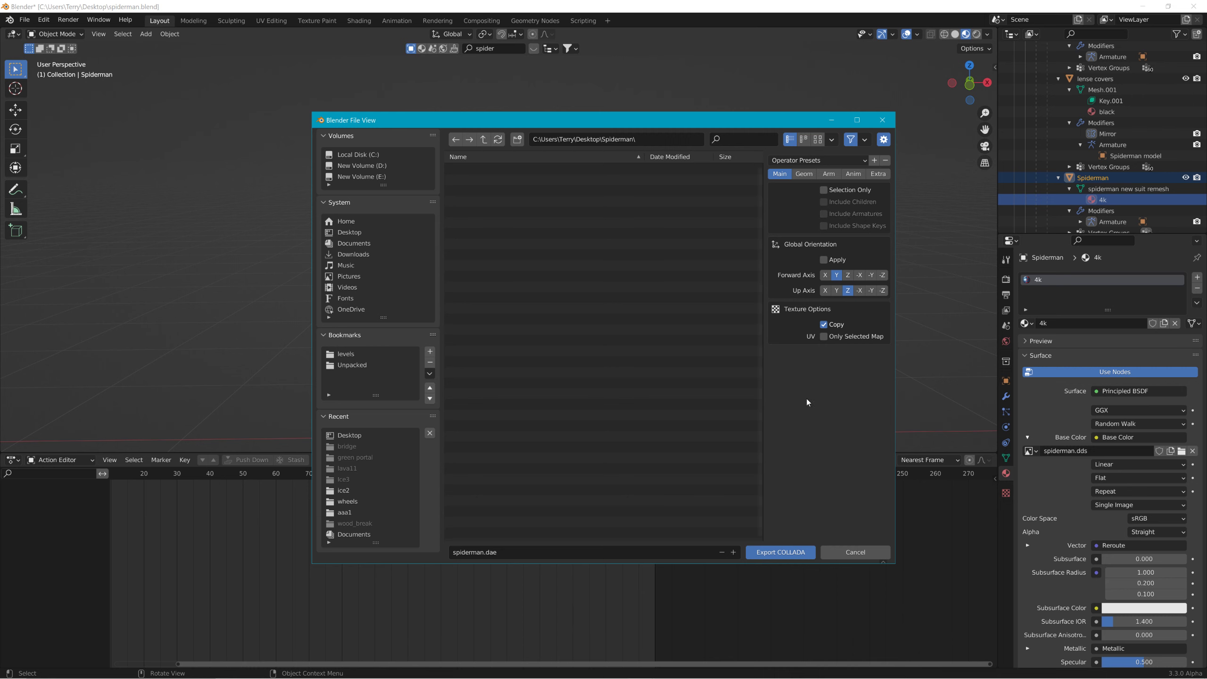
pyautogui.click(781, 552)
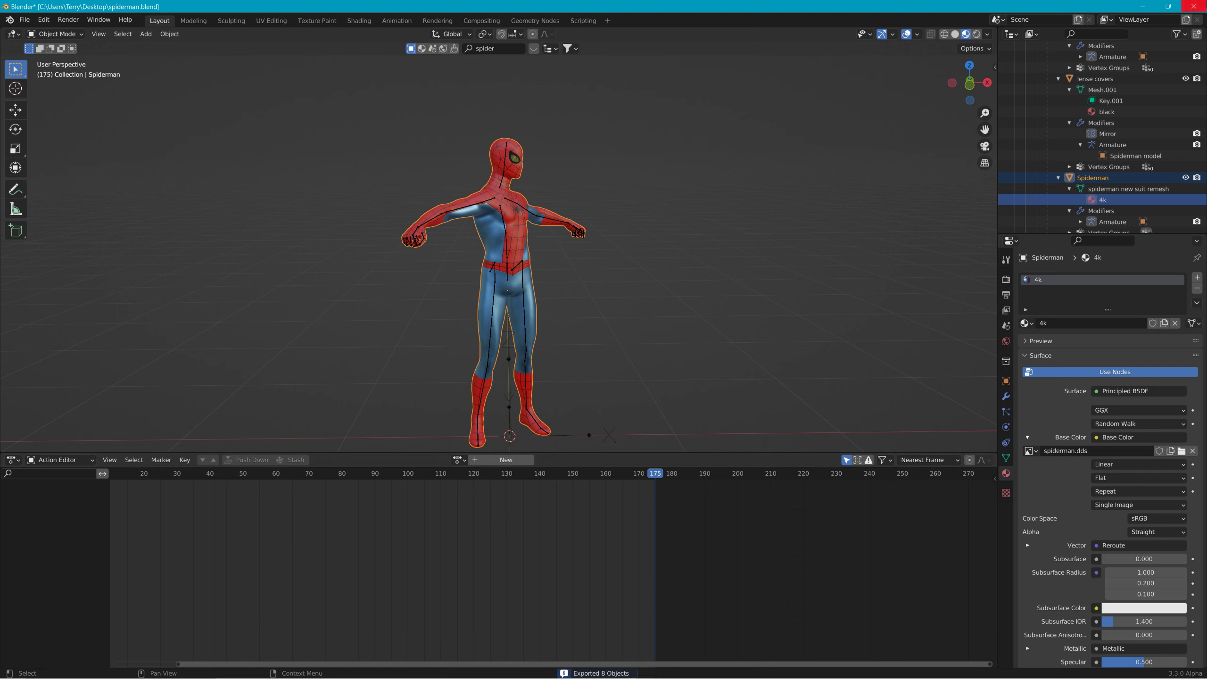
# Minimize the open windows to reach the desktop and copy the Spiderman folder to the clipboard.
pyautogui.click(1143, 6)
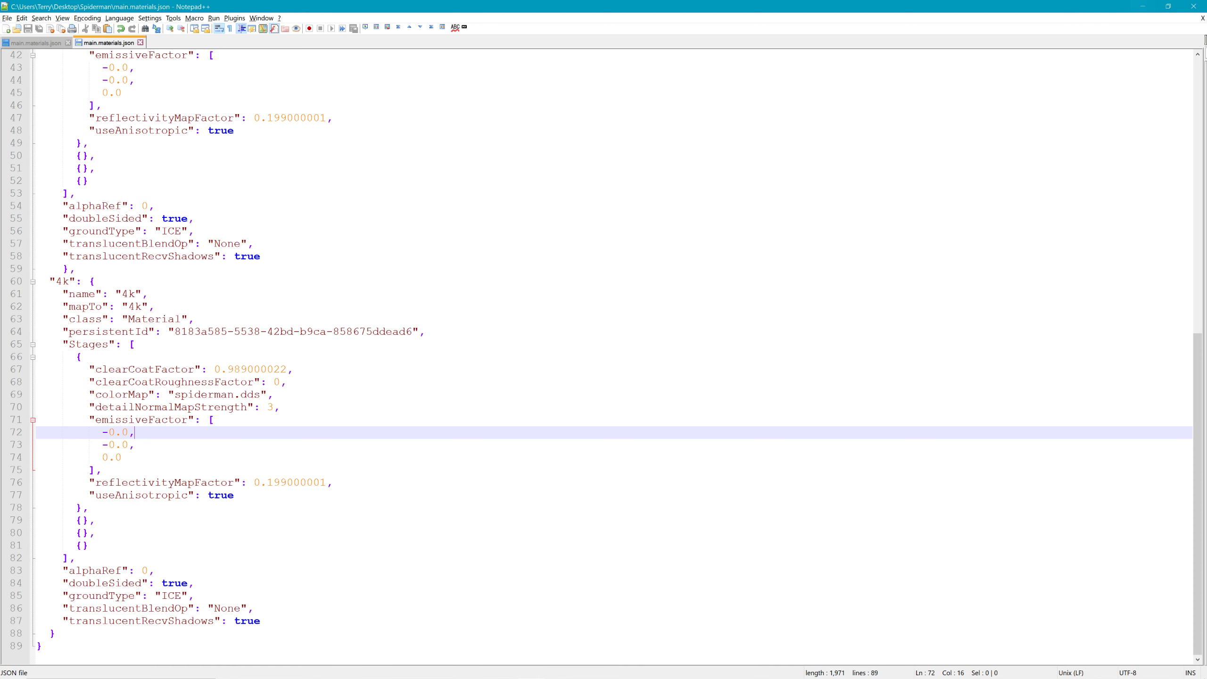
pyautogui.click(1142, 5)
pyautogui.click(1143, 7)
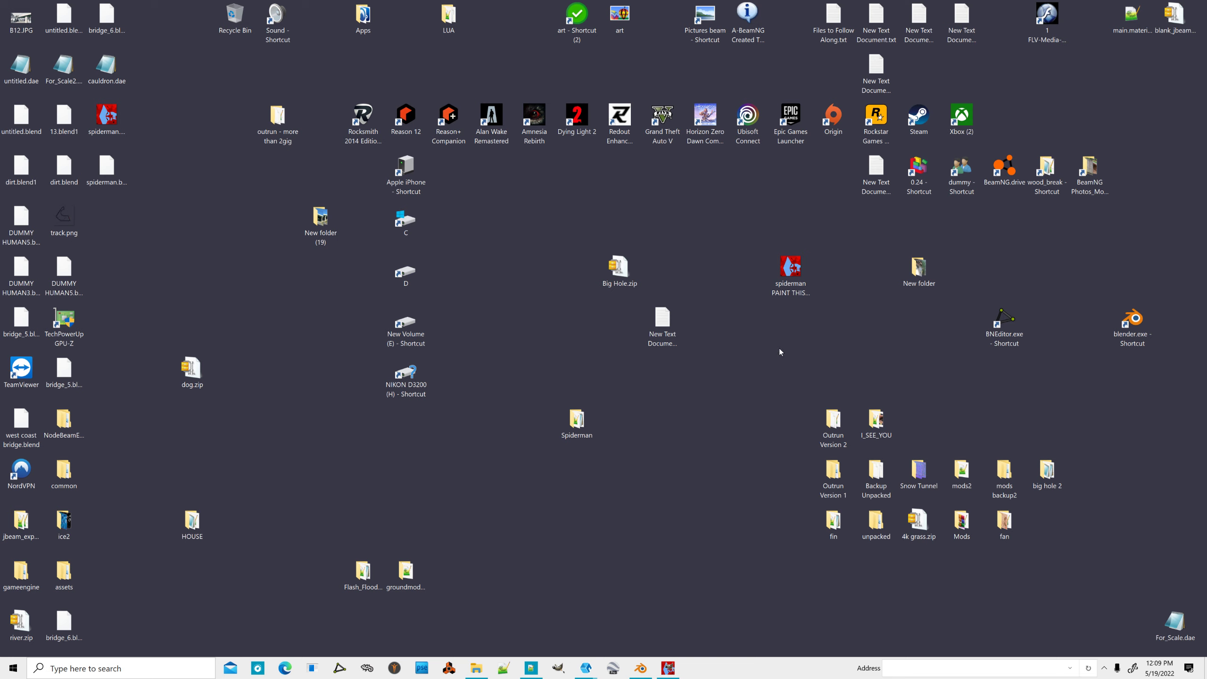
pyautogui.rightClick(584, 424)
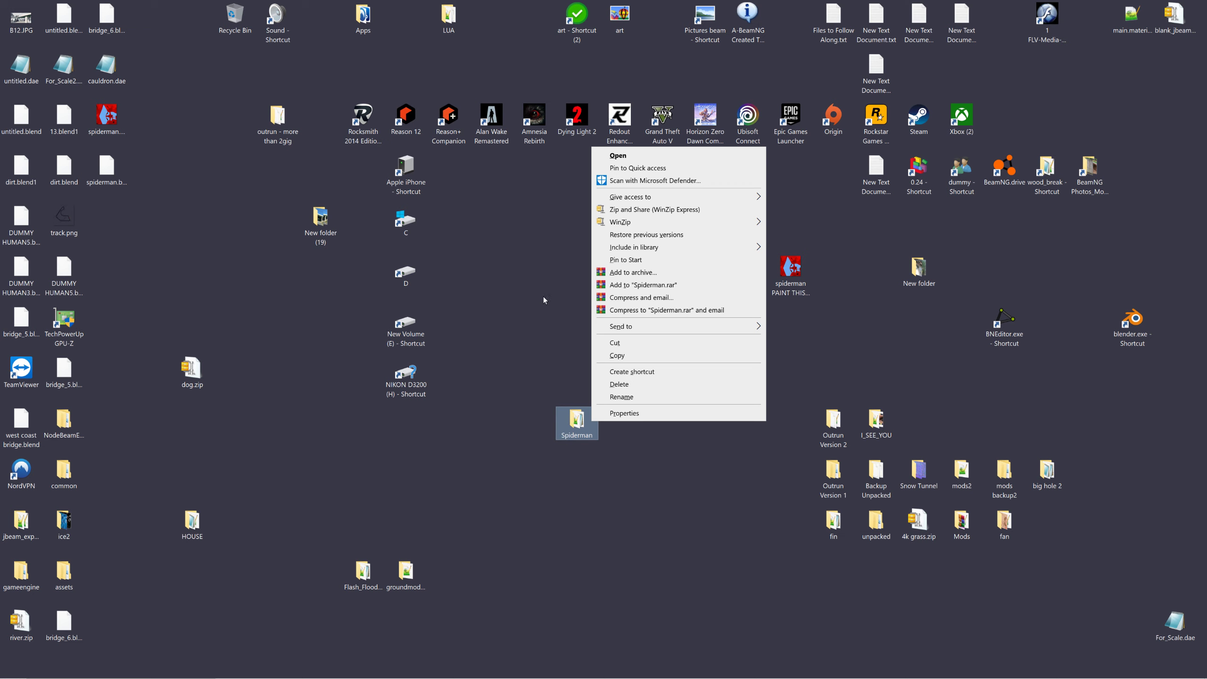
pyautogui.click(617, 359)
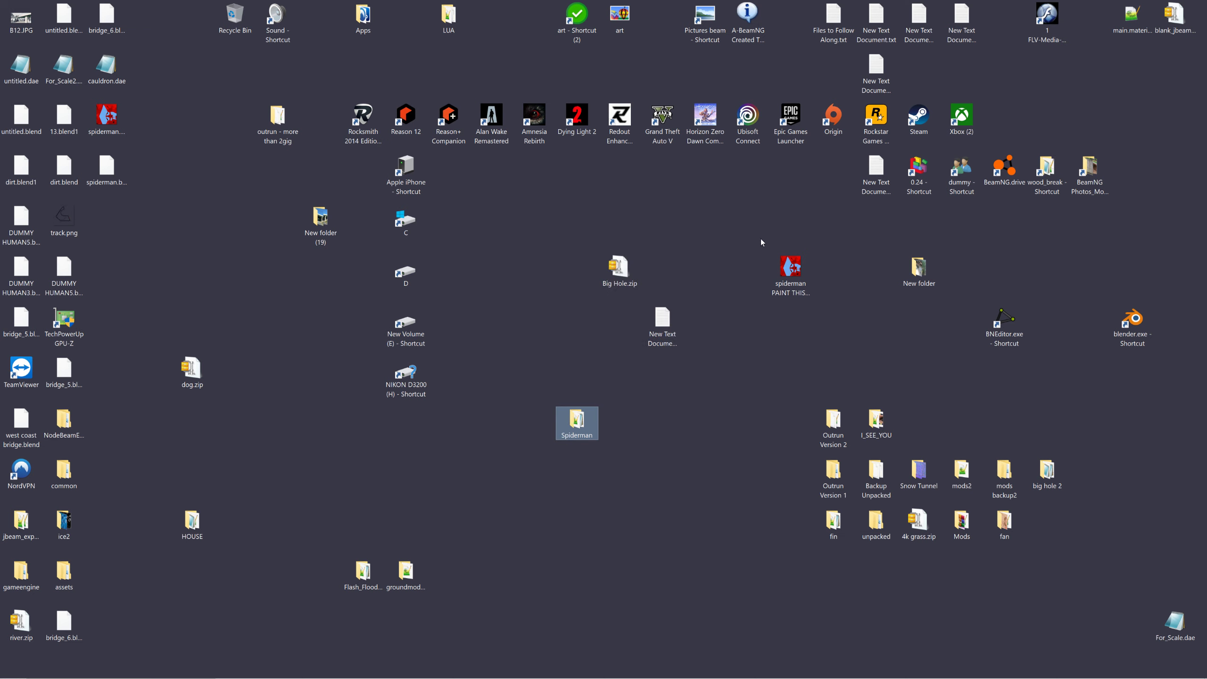
# Open the BeamNG.drive 0.24 folder from its desktop shortcut and go to levels, smallgrid, art.
pyautogui.doubleClick(916, 168)
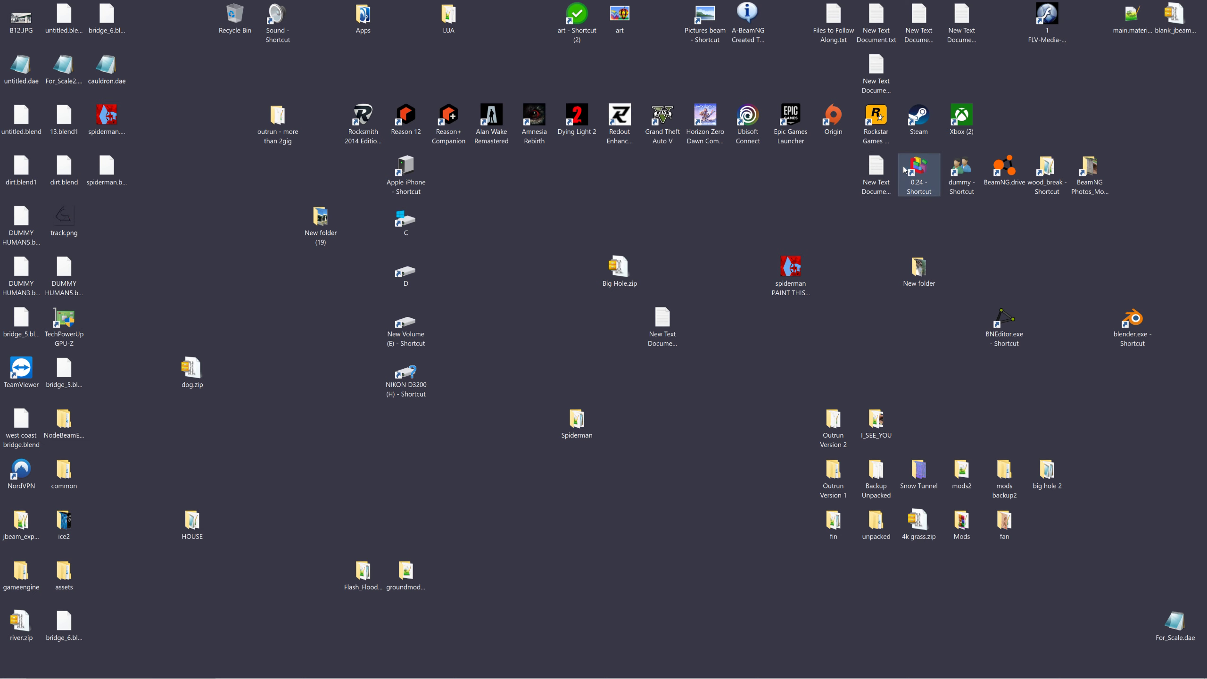
pyautogui.moveTo(432, 84); pyautogui.dragTo(1002, 306)
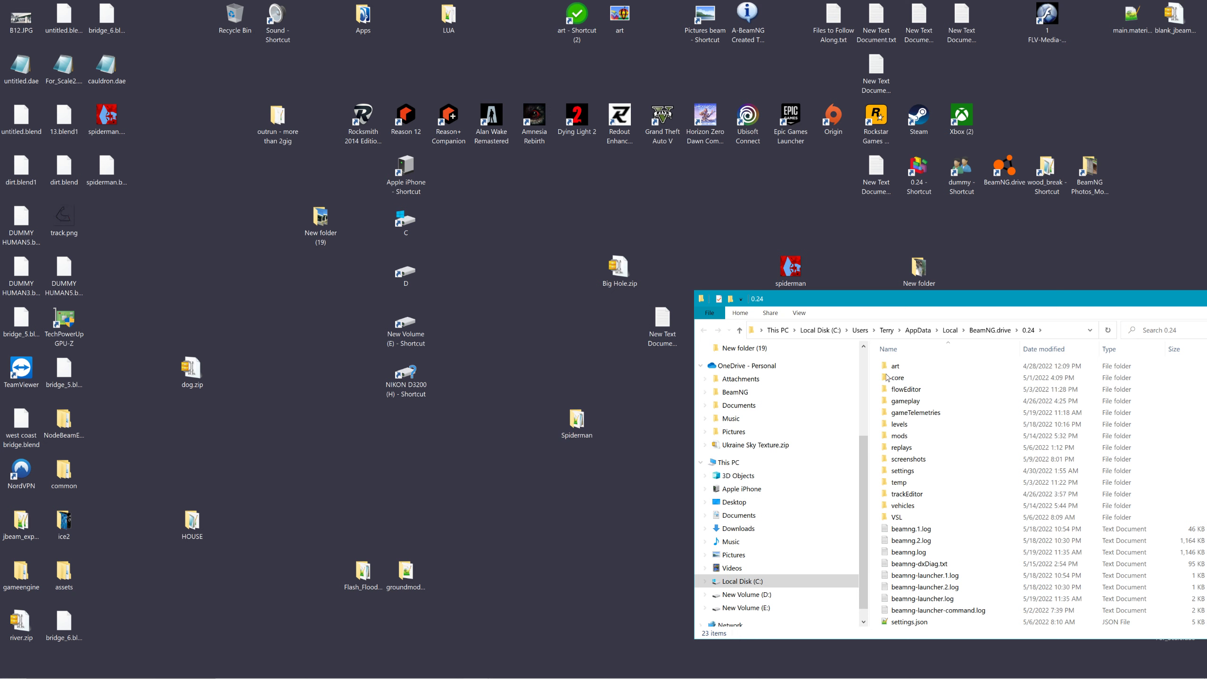
pyautogui.moveTo(962, 310); pyautogui.dragTo(900, 319)
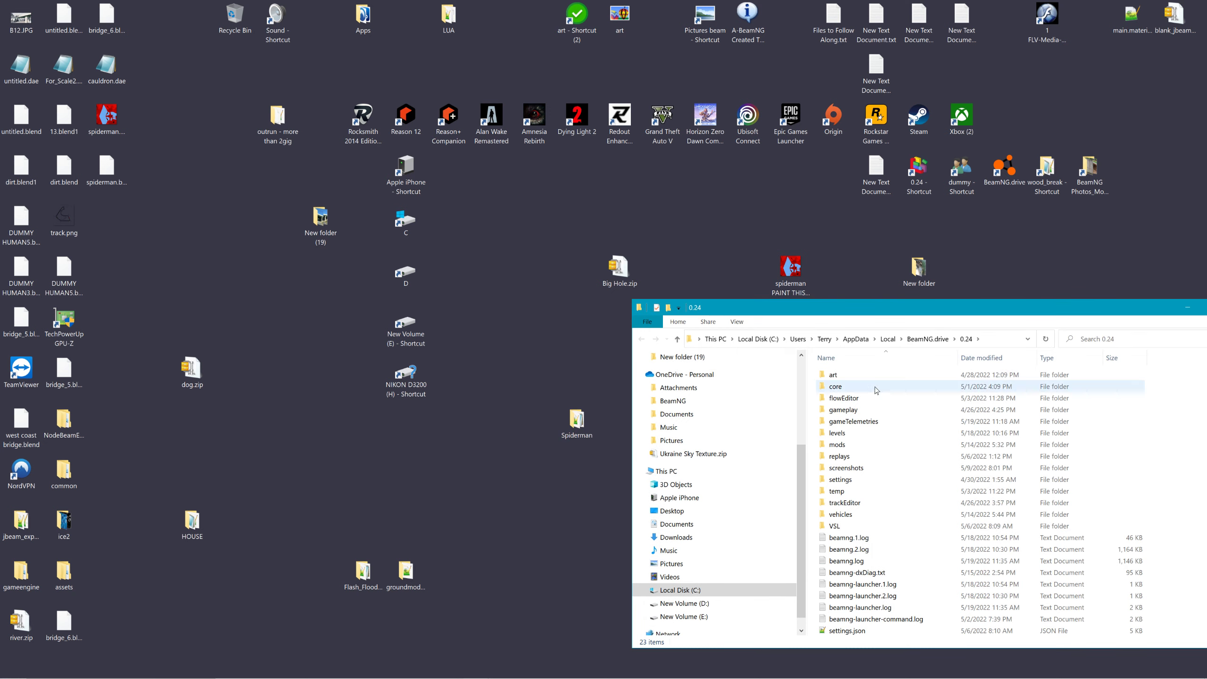
pyautogui.moveTo(850, 432)
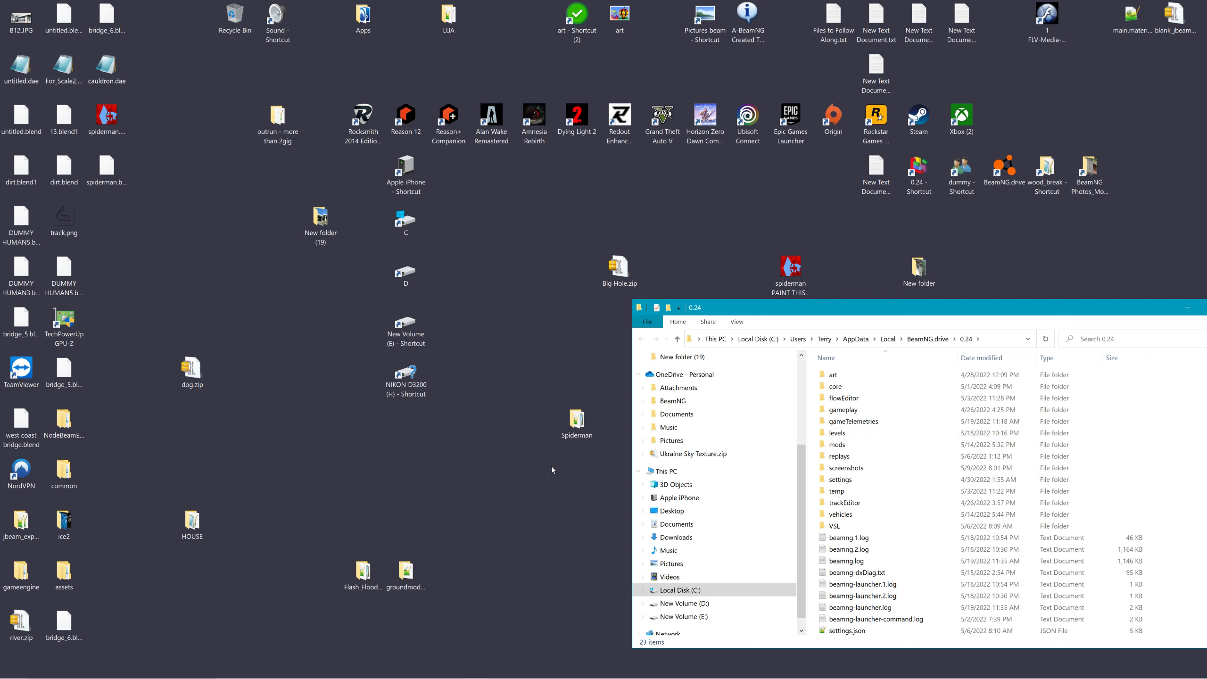
pyautogui.click(839, 434)
pyautogui.doubleClick(840, 435)
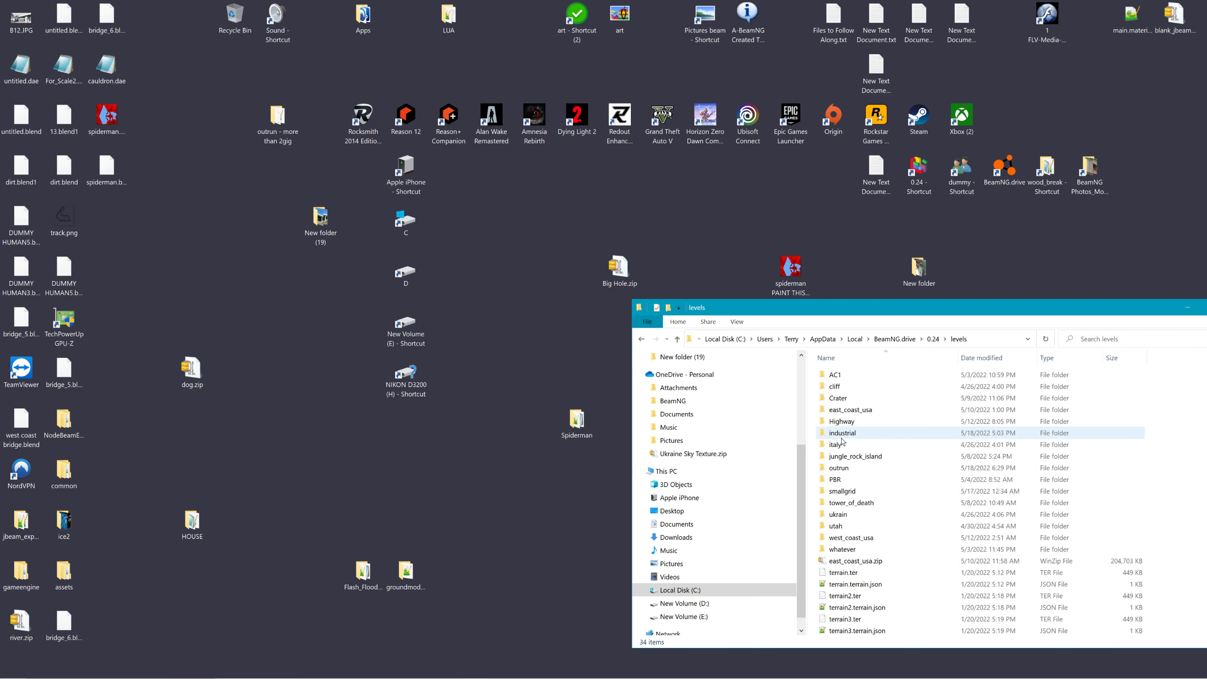
pyautogui.doubleClick(842, 491)
pyautogui.doubleClick(837, 374)
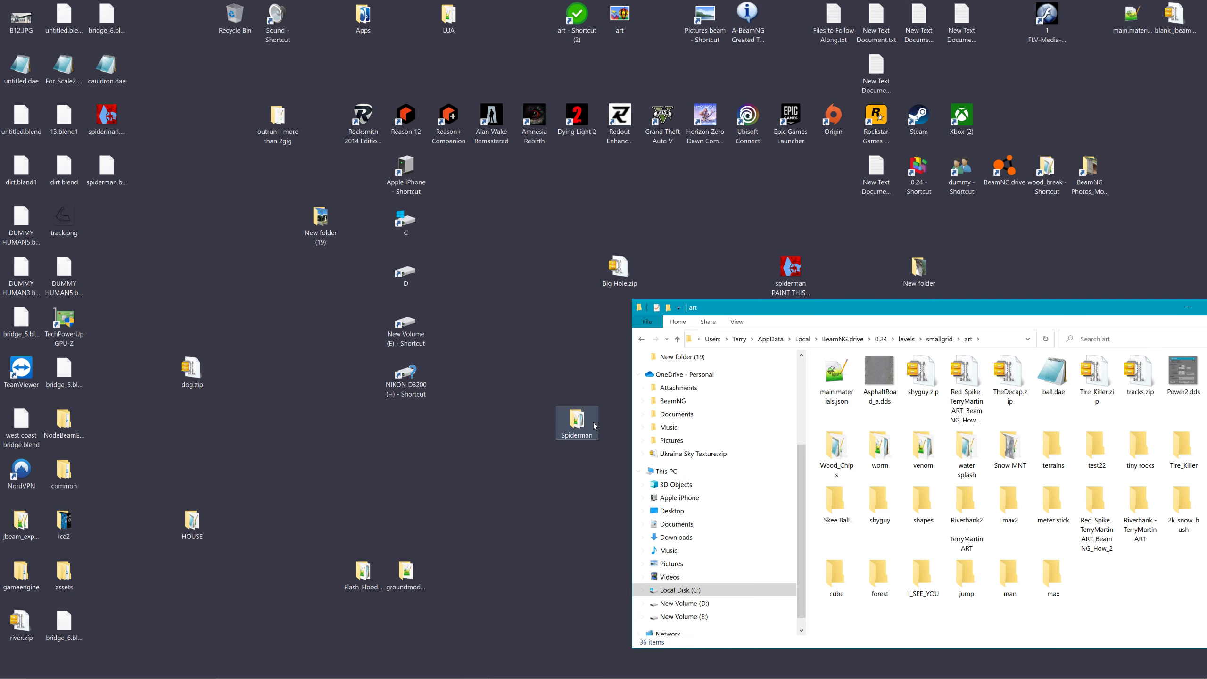
# Check the contents of the desktop Spiderman folder and place a copy of the folder in smallgrid's art folder.
pyautogui.doubleClick(576, 421)
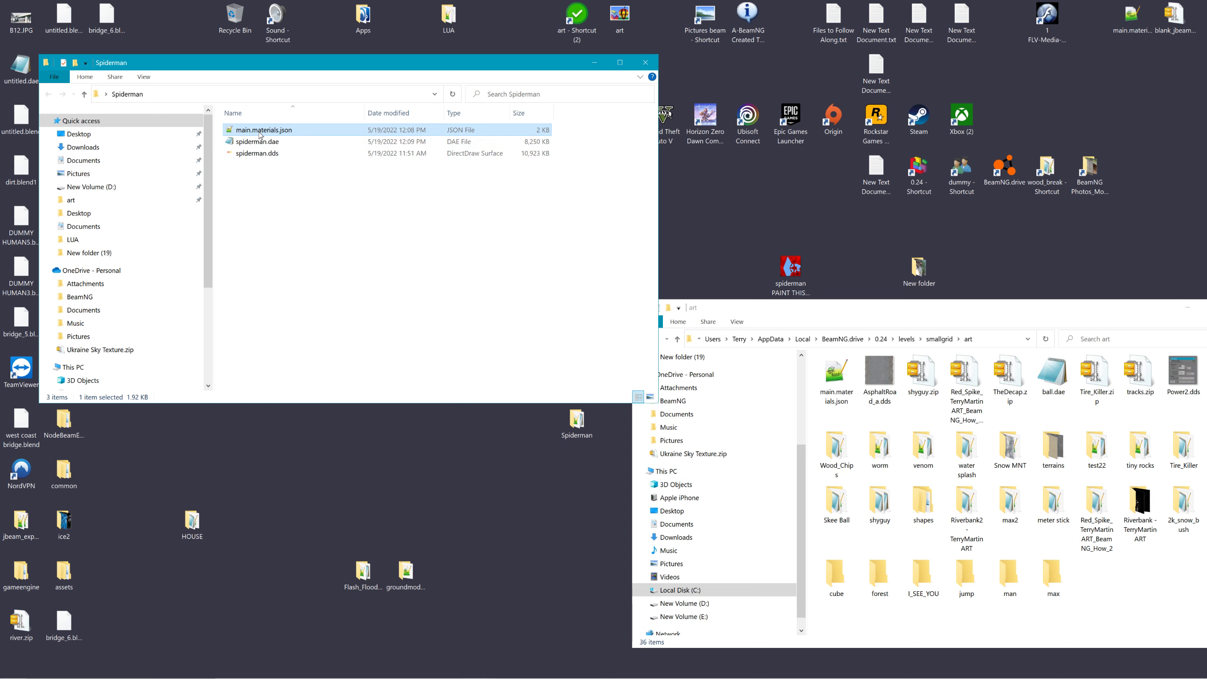
pyautogui.click(643, 64)
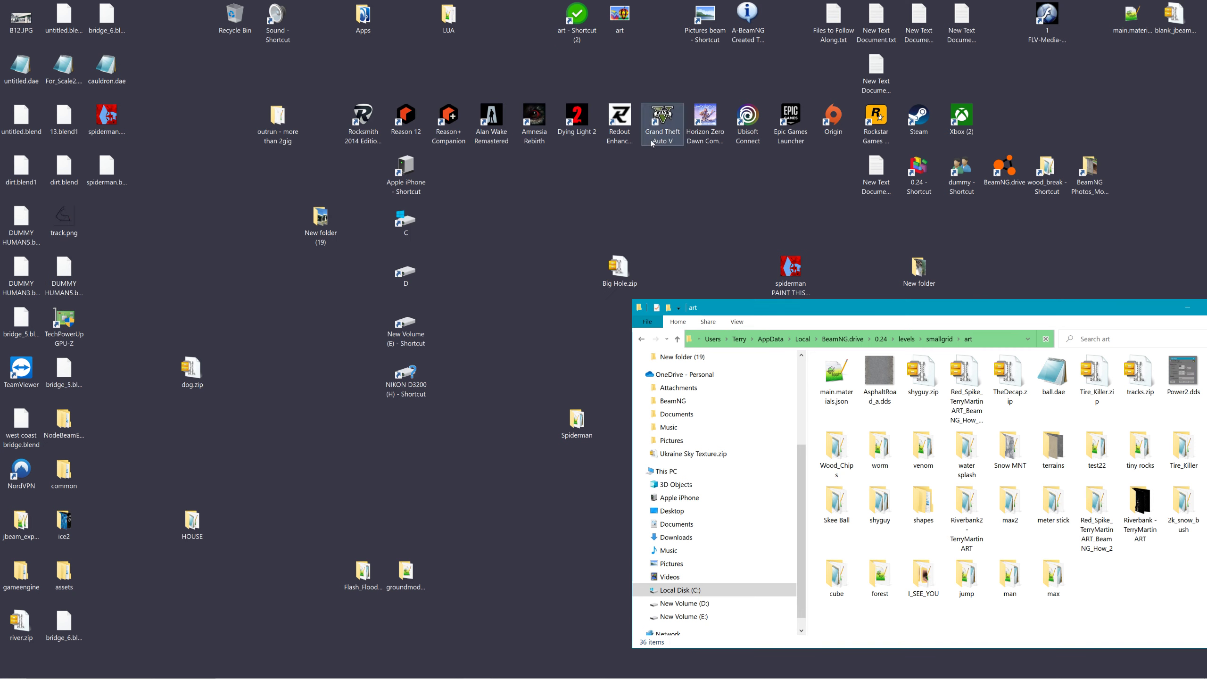
pyautogui.moveTo(577, 420); pyautogui.dragTo(1107, 588)
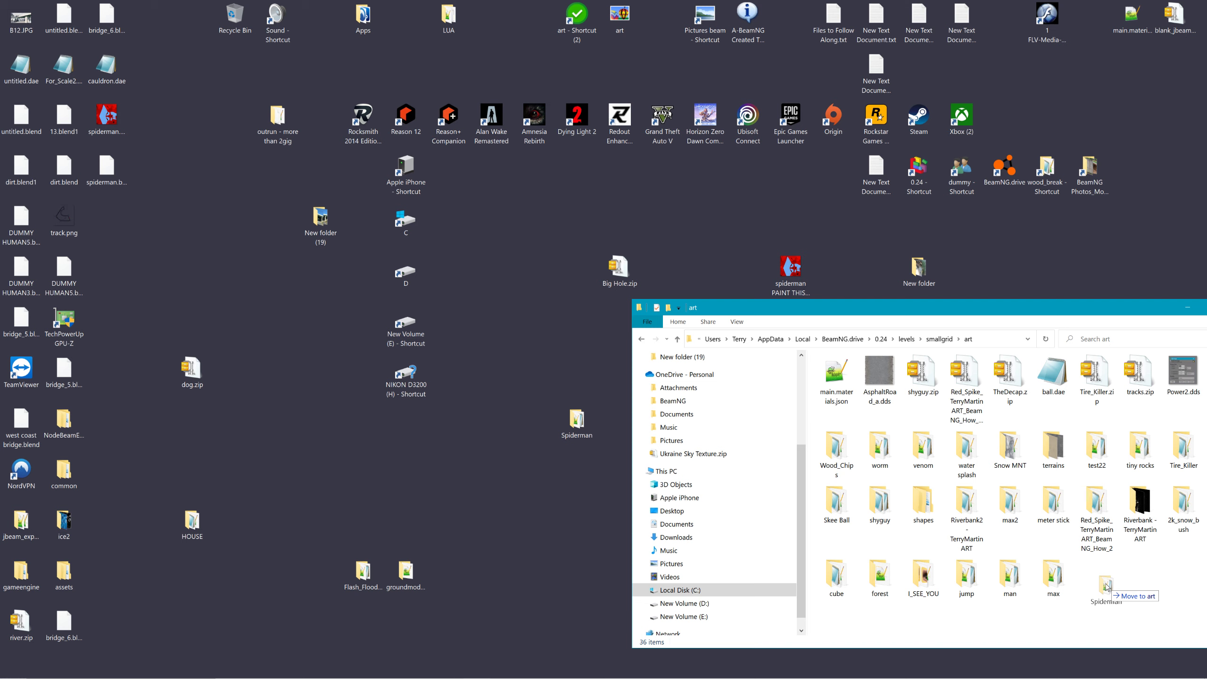
pyautogui.moveTo(1107, 588); pyautogui.dragTo(1104, 586, button='right')
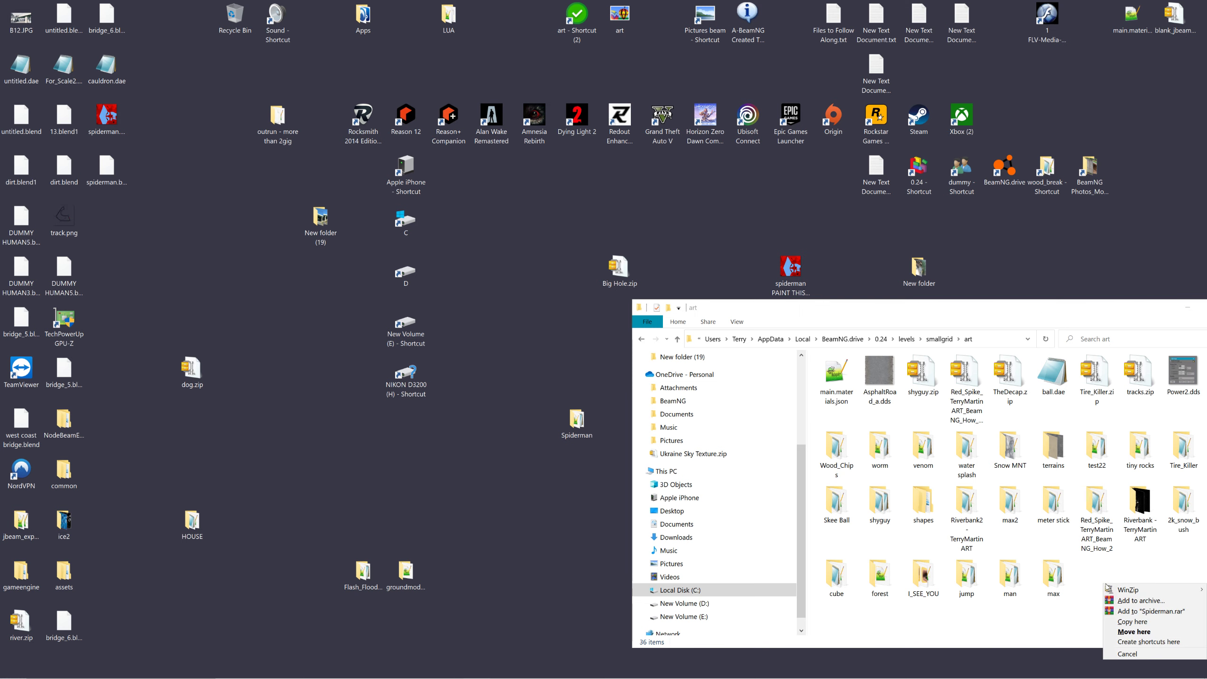
pyautogui.click(1146, 632)
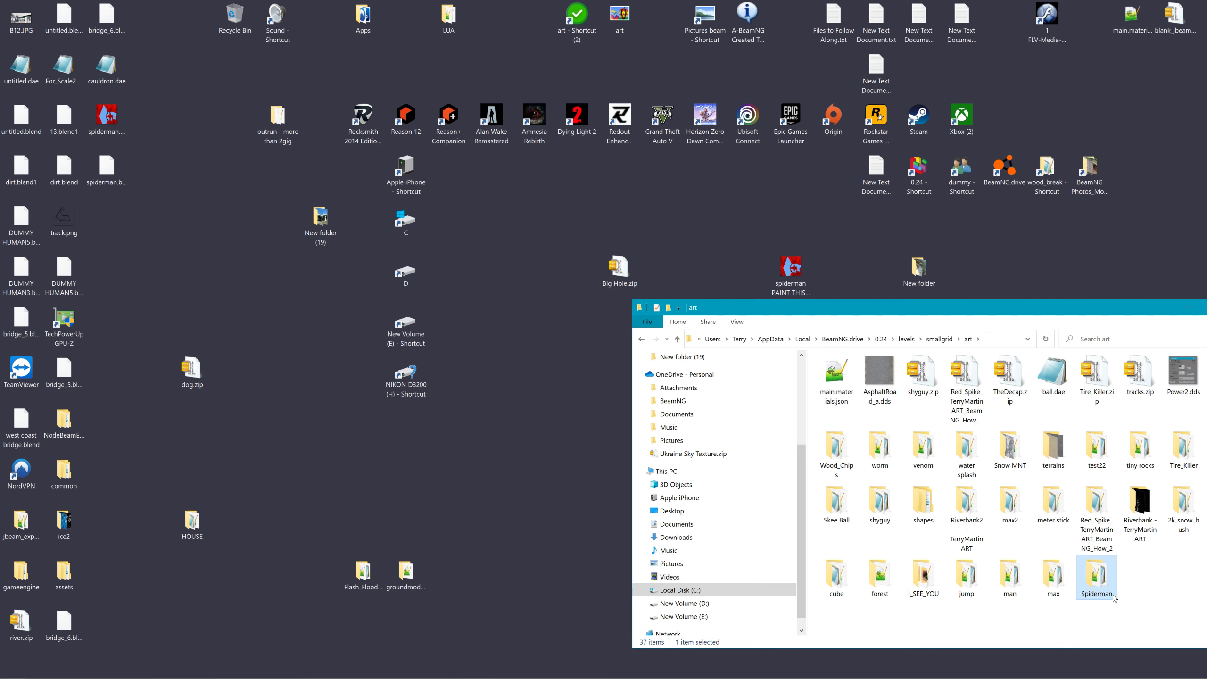
# Open the copied Spiderman folder and review the lens, black and 4k material entries in its main.materials.json.
pyautogui.doubleClick(1099, 591)
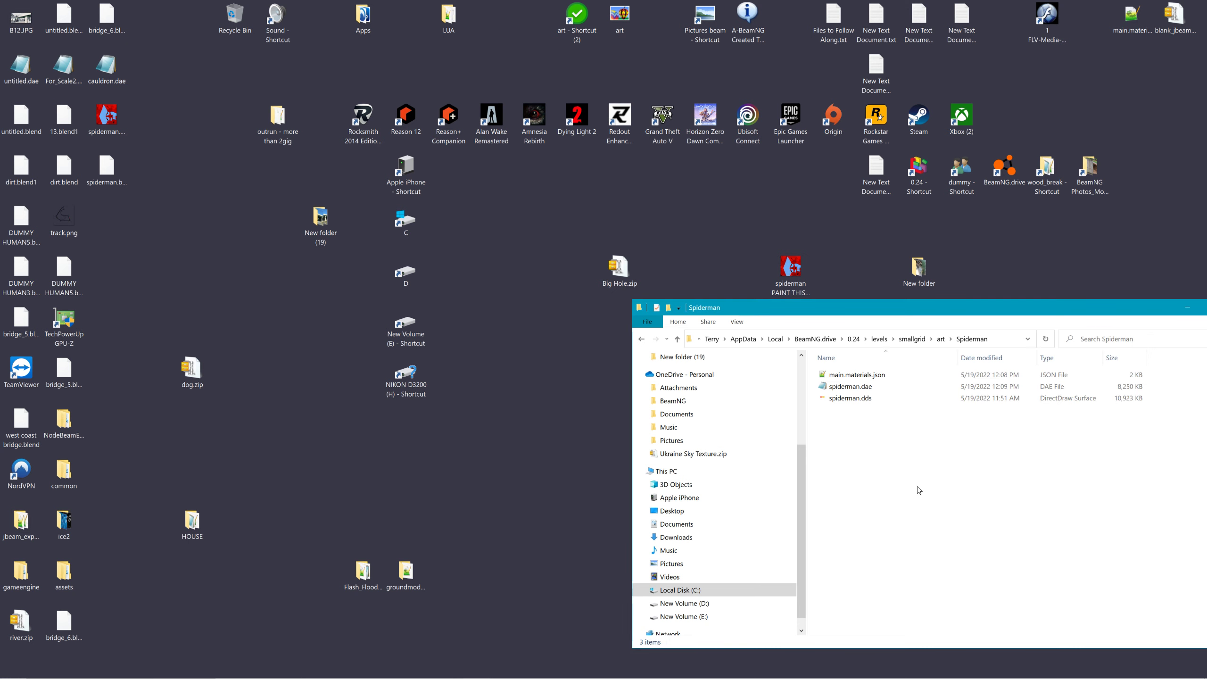
pyautogui.doubleClick(868, 378)
pyautogui.click(687, 386)
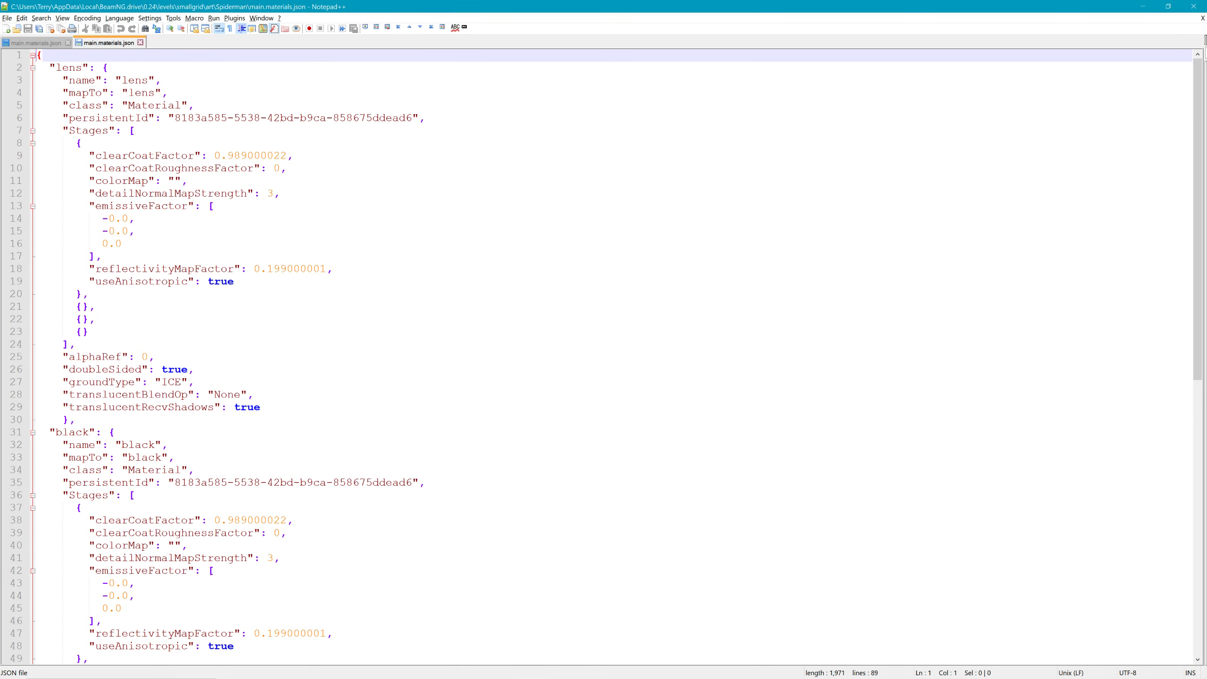
pyautogui.click(1194, 6)
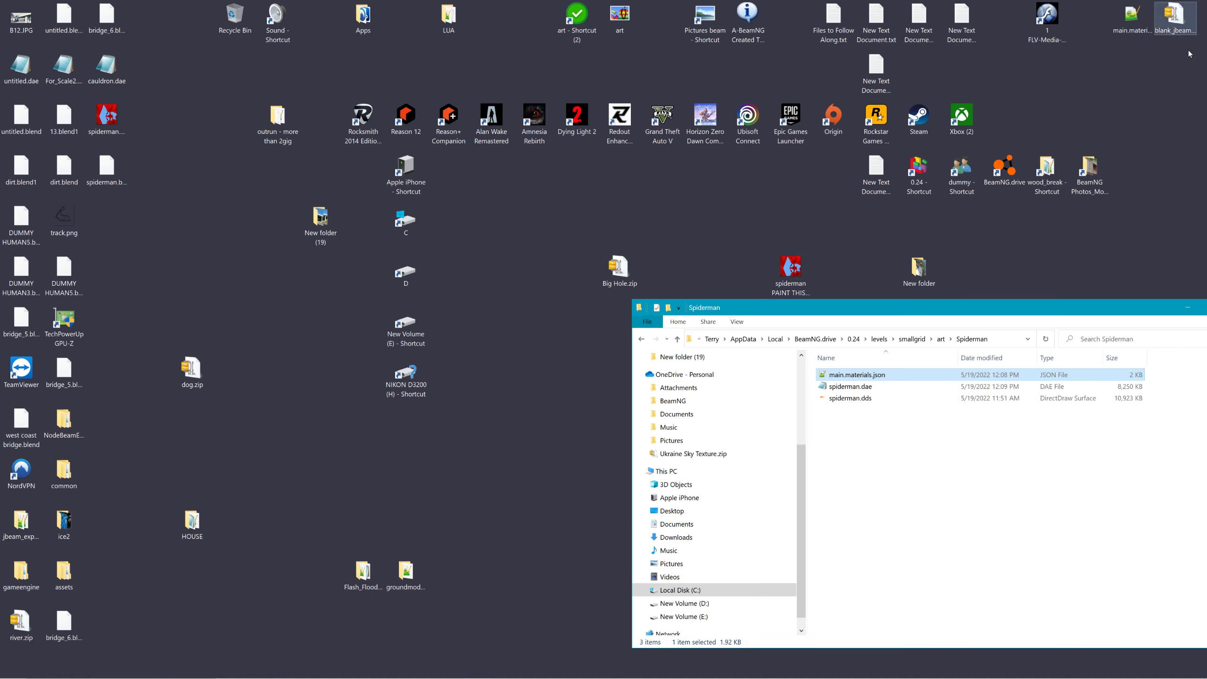
pyautogui.doubleClick(861, 376)
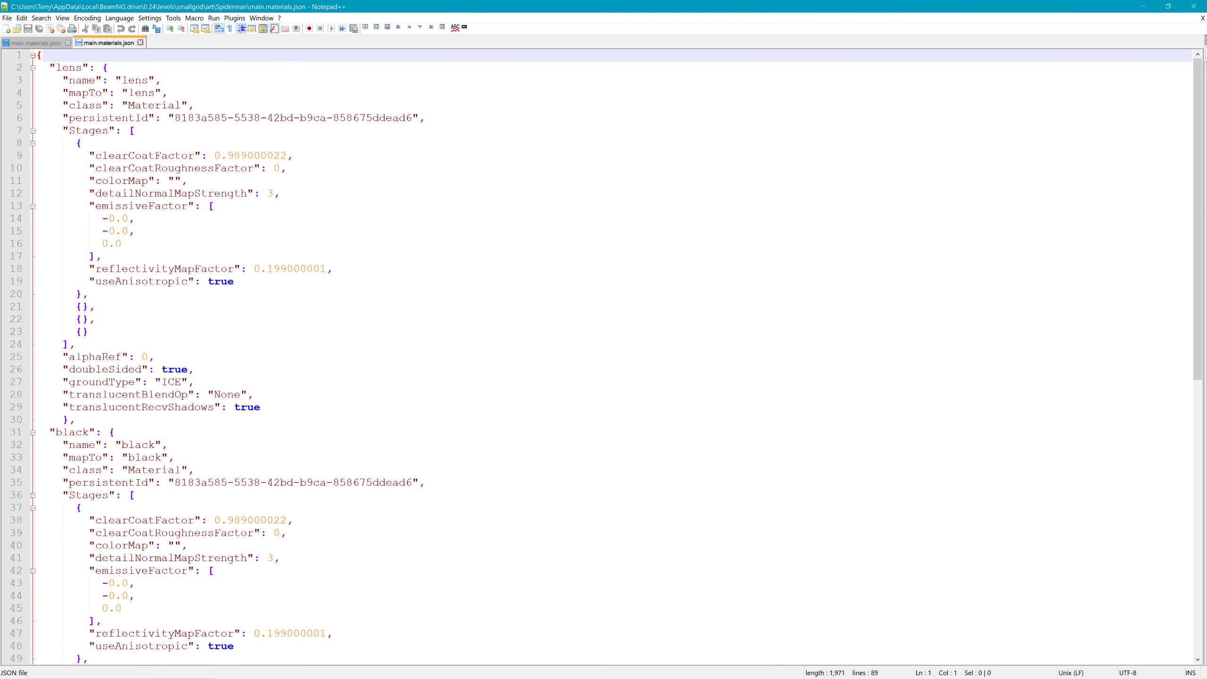
pyautogui.scroll(-5, 610, 357)
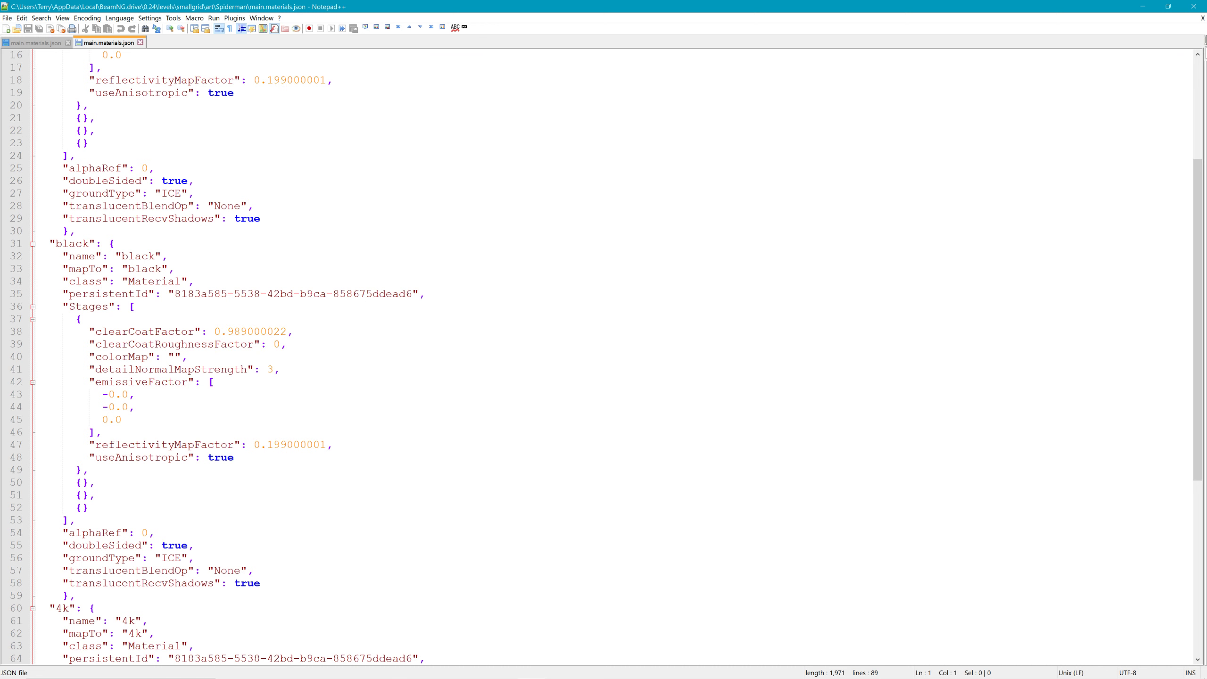
pyautogui.scroll(-5, 610, 357)
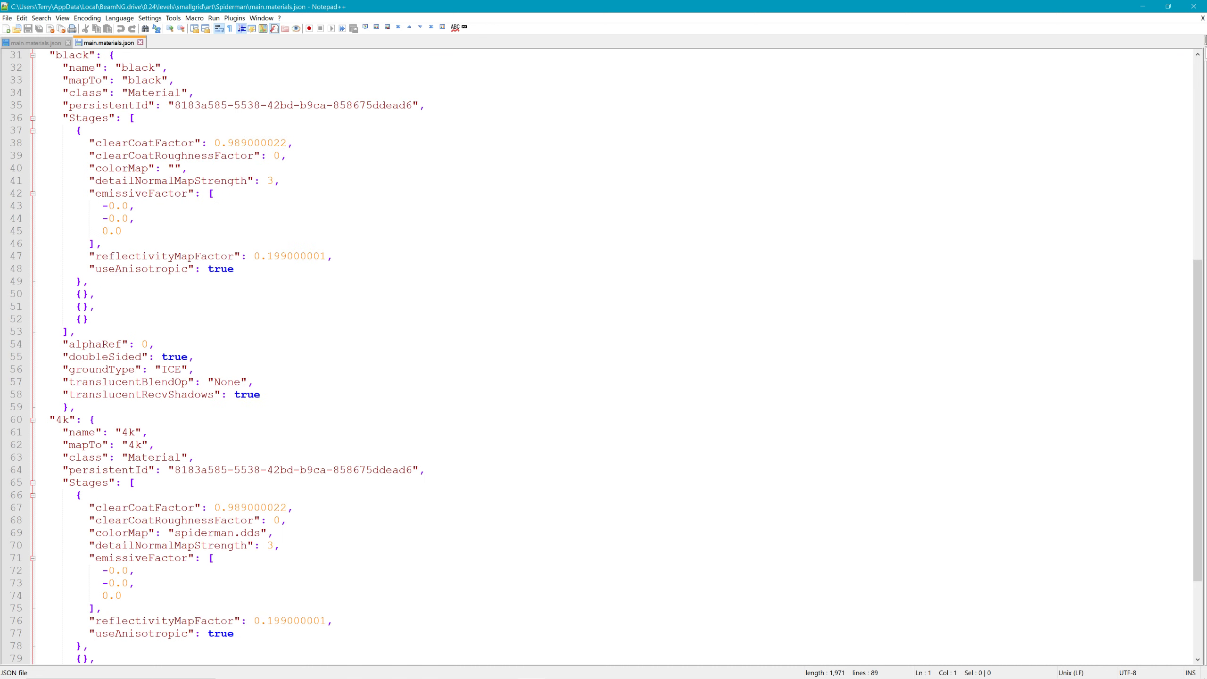
pyautogui.click(1193, 6)
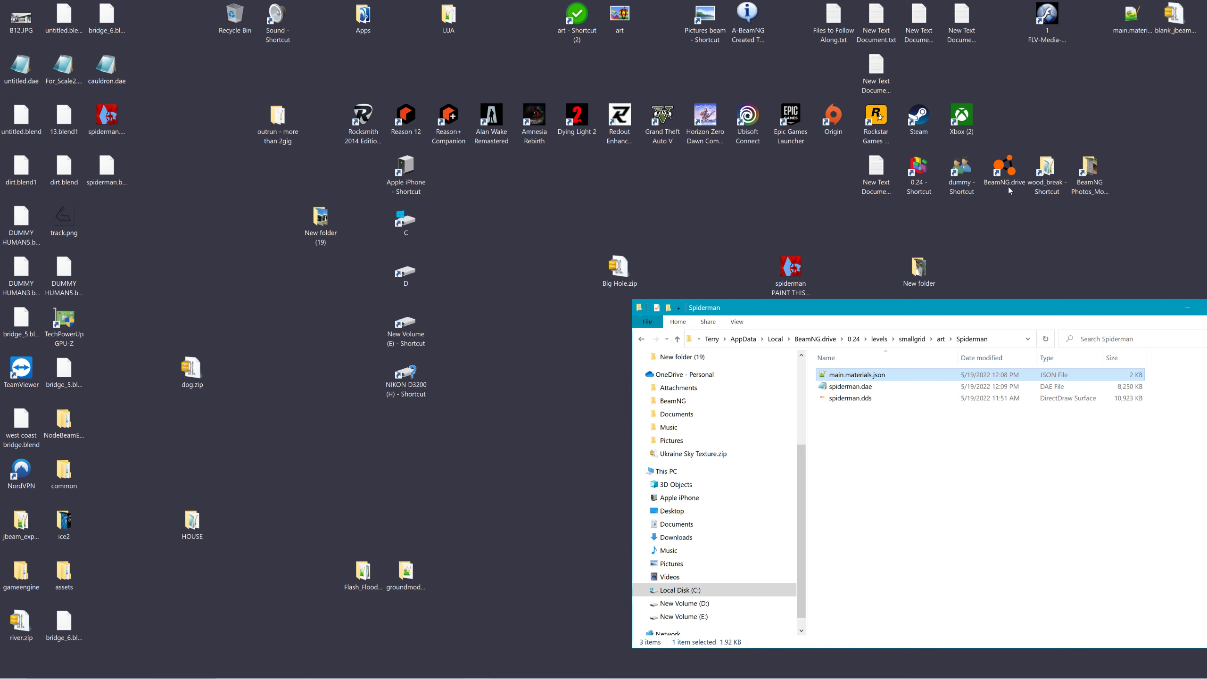
# Launch BeamNG.drive from its desktop shortcut and load the Grid, Small, Pure level in Freeroam.
pyautogui.click(1001, 165)
pyautogui.doubleClick(1001, 166)
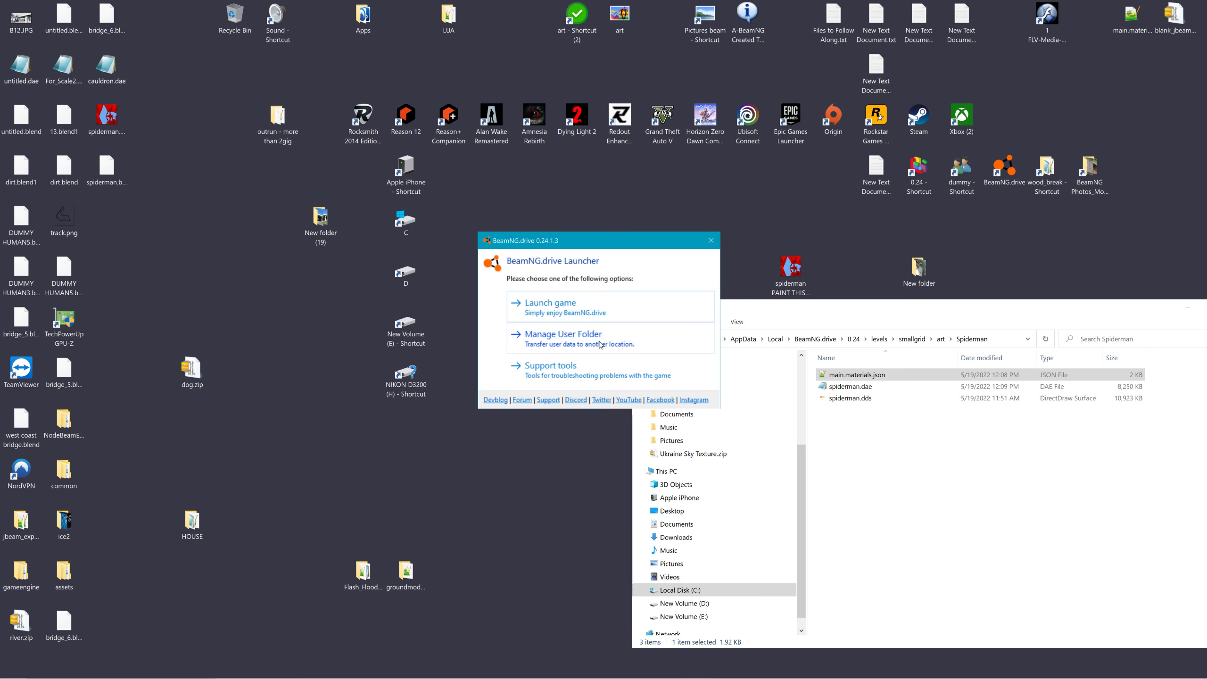
pyautogui.click(566, 308)
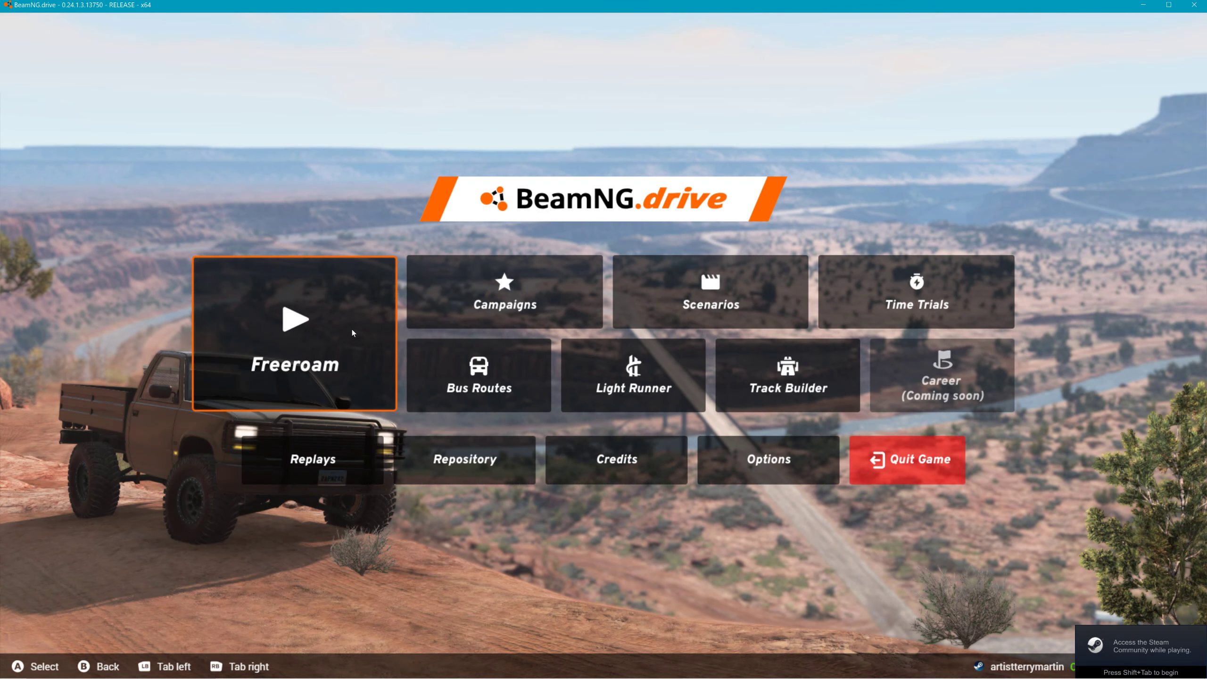
pyautogui.click(352, 329)
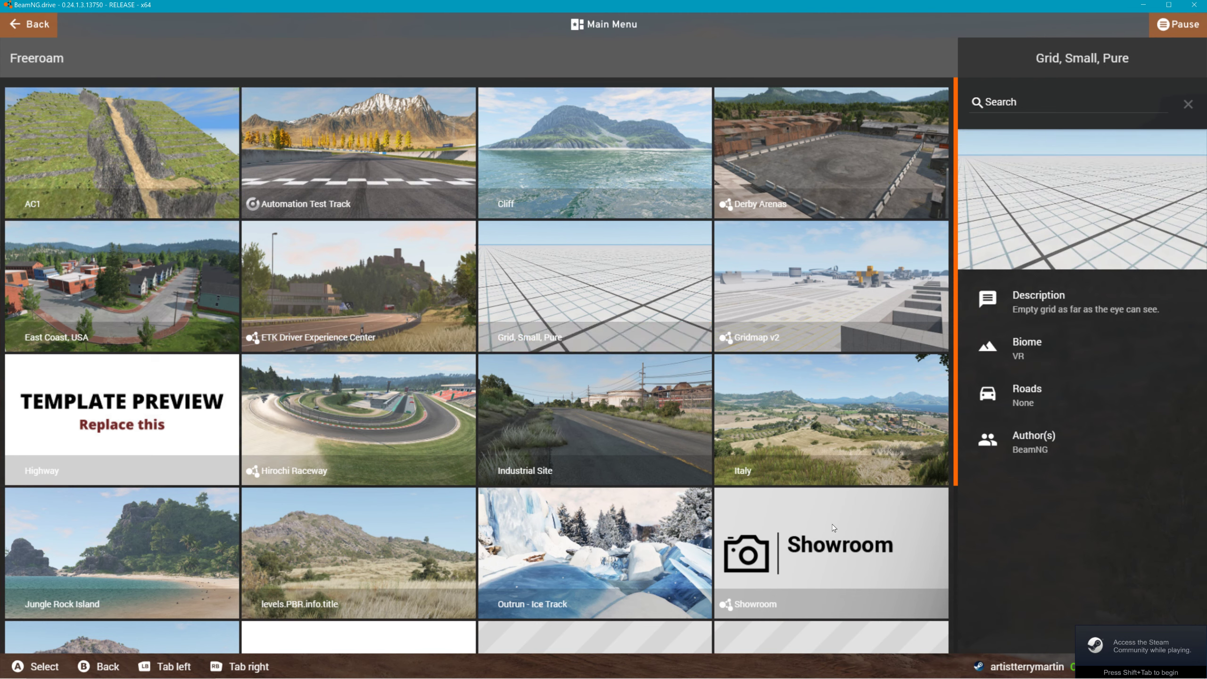
pyautogui.click(590, 320)
pyautogui.click(1032, 632)
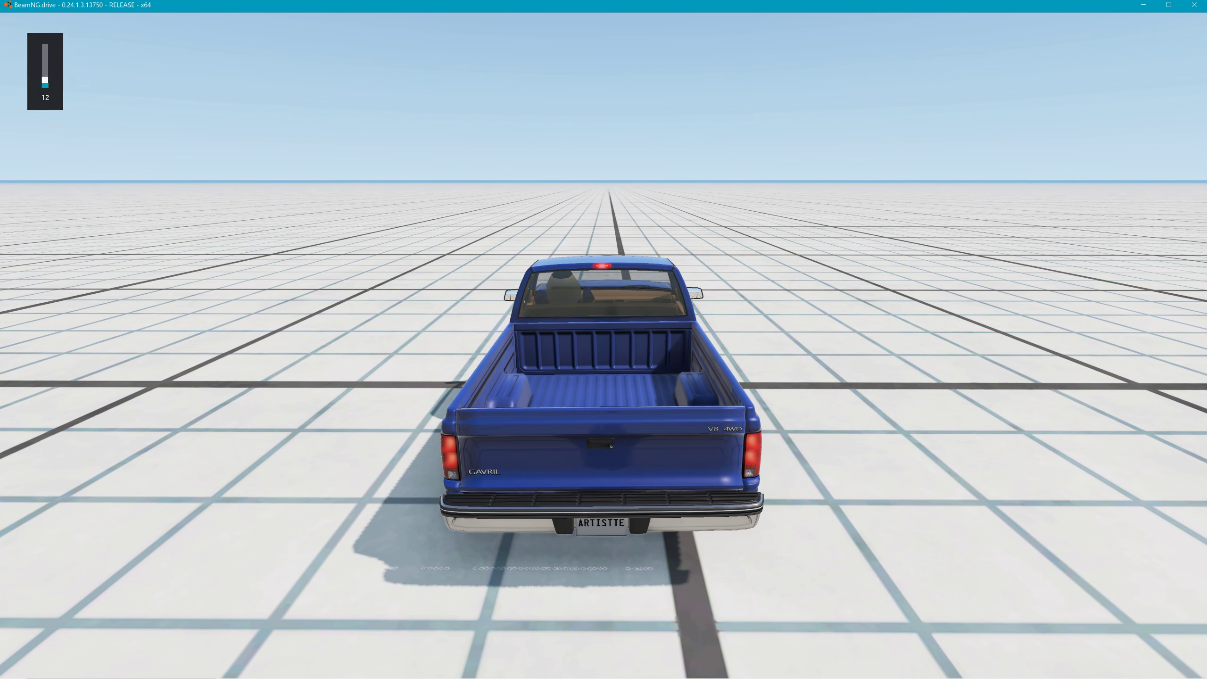
# Open the world editor and show its Asset Browser over the viewport.
pyautogui.press('F11')
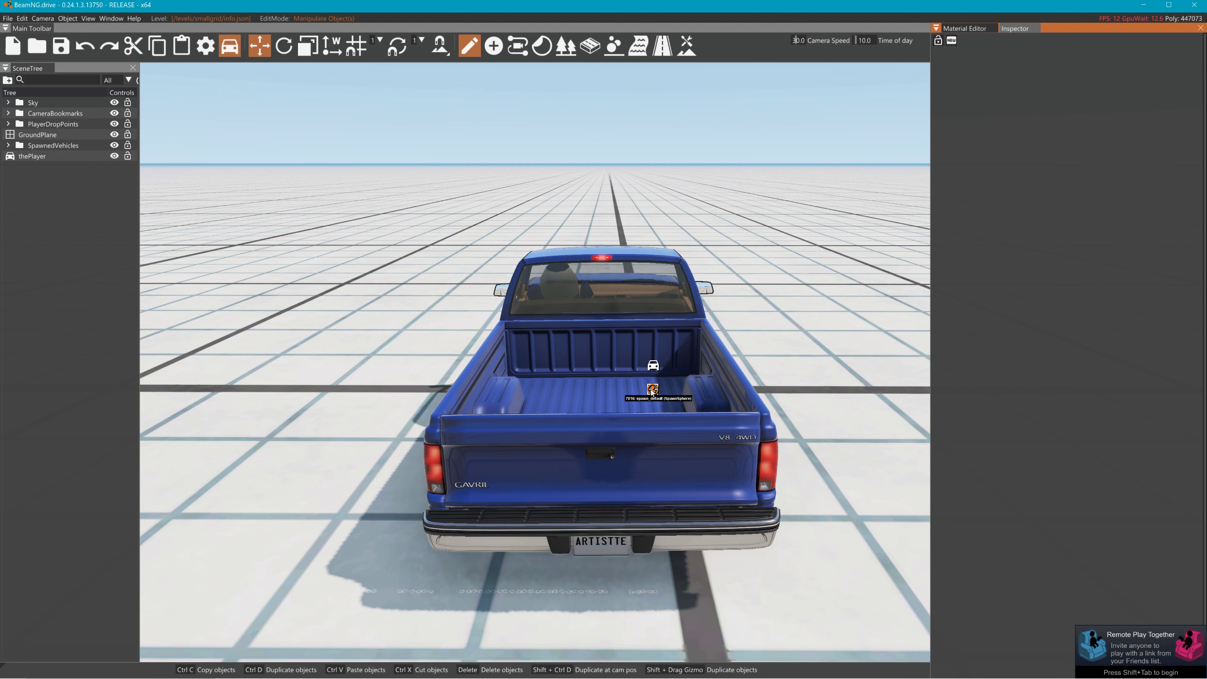
pyautogui.click(106, 19)
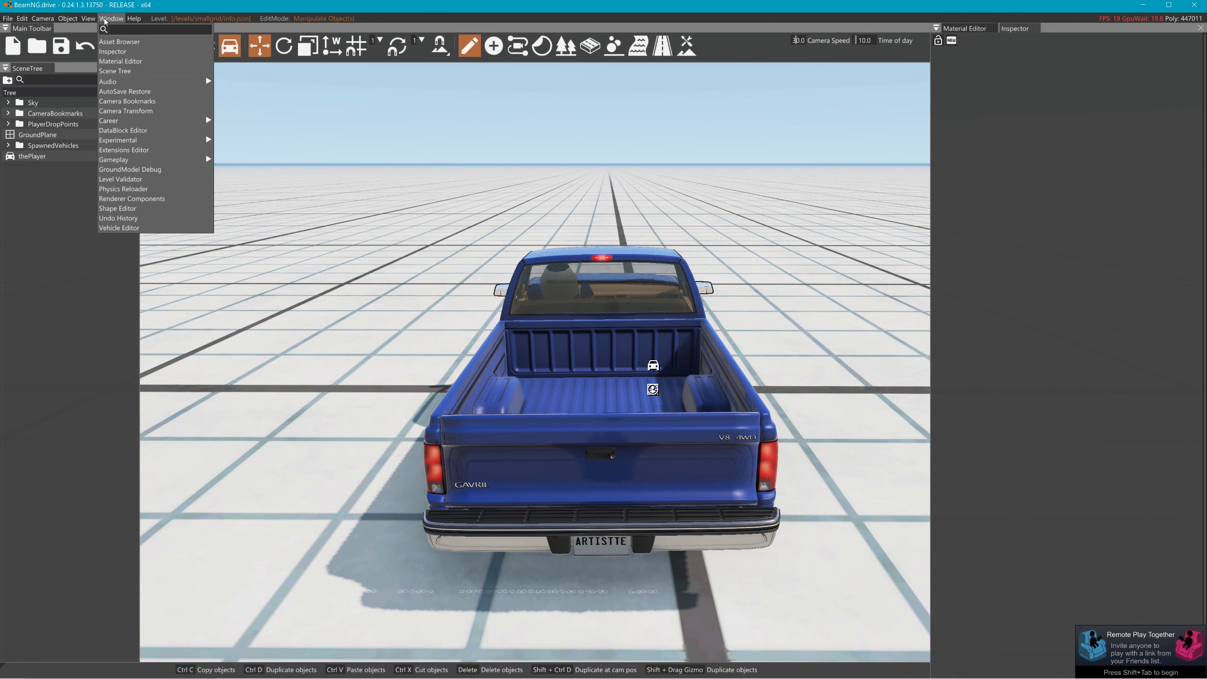
pyautogui.click(124, 43)
pyautogui.moveTo(251, 110); pyautogui.dragTo(300, 109)
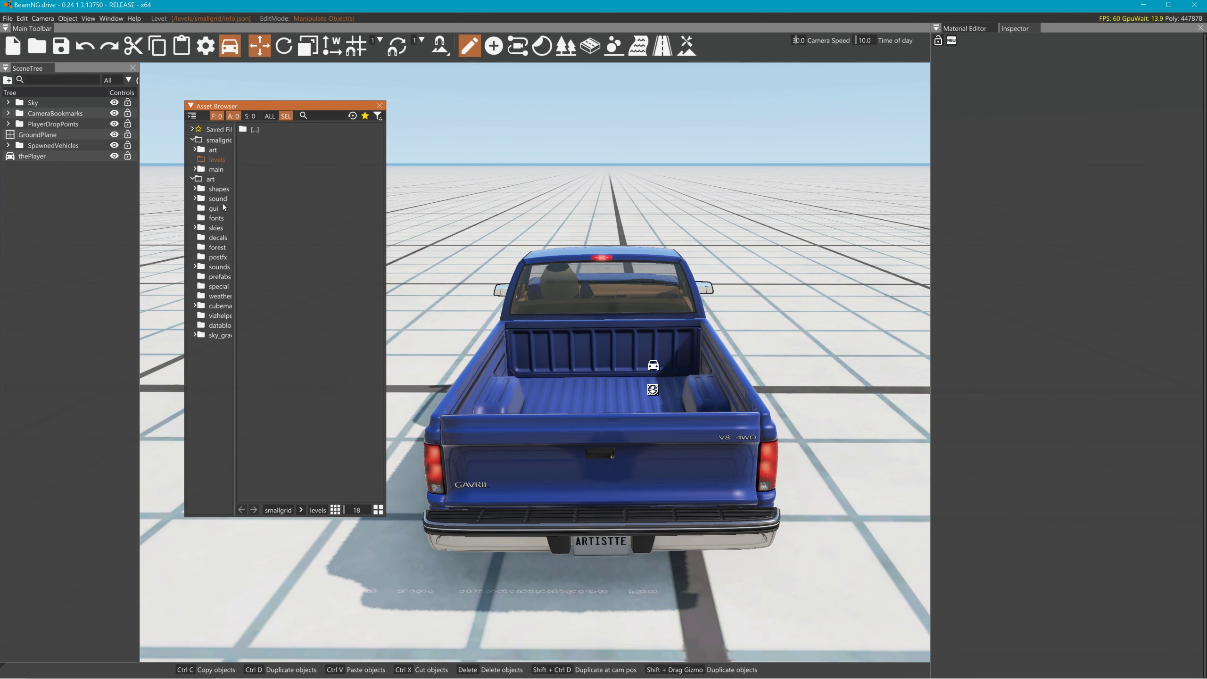
# Browse to smallgrid's art Spiderman folder and place spiderman.dae in front of the pickup, at about X 1.16, Y -16.70.
pyautogui.click(195, 150)
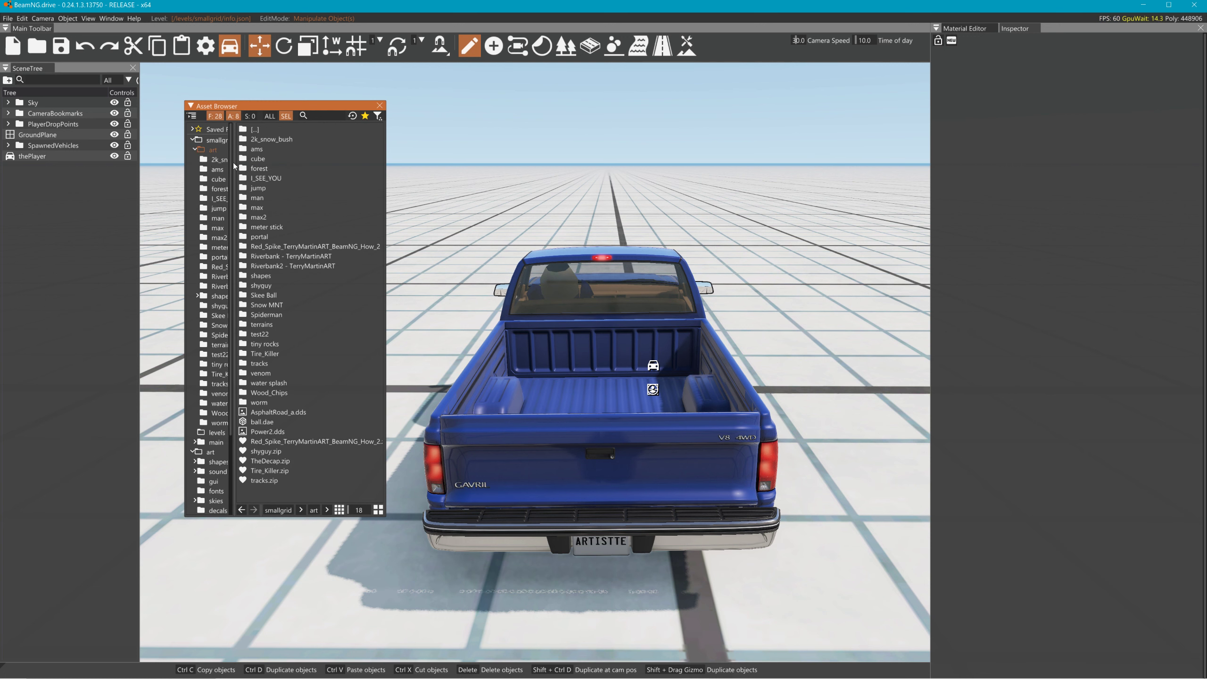
pyautogui.moveTo(232, 166); pyautogui.dragTo(272, 168)
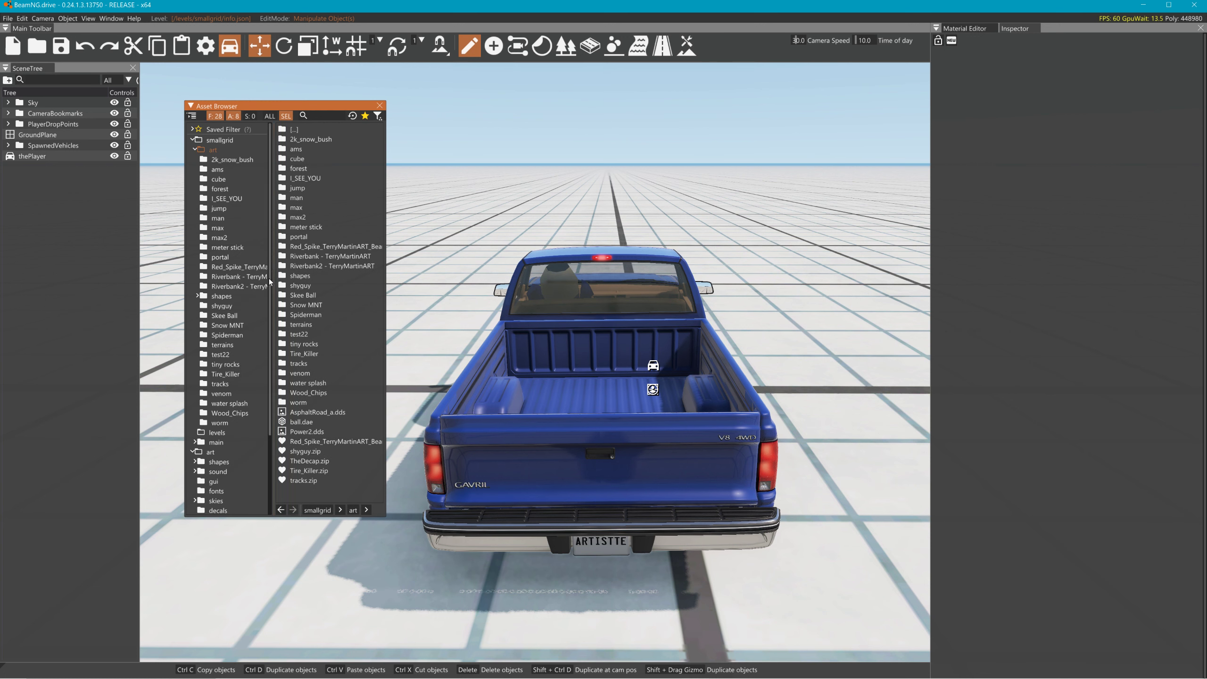
pyautogui.click(239, 334)
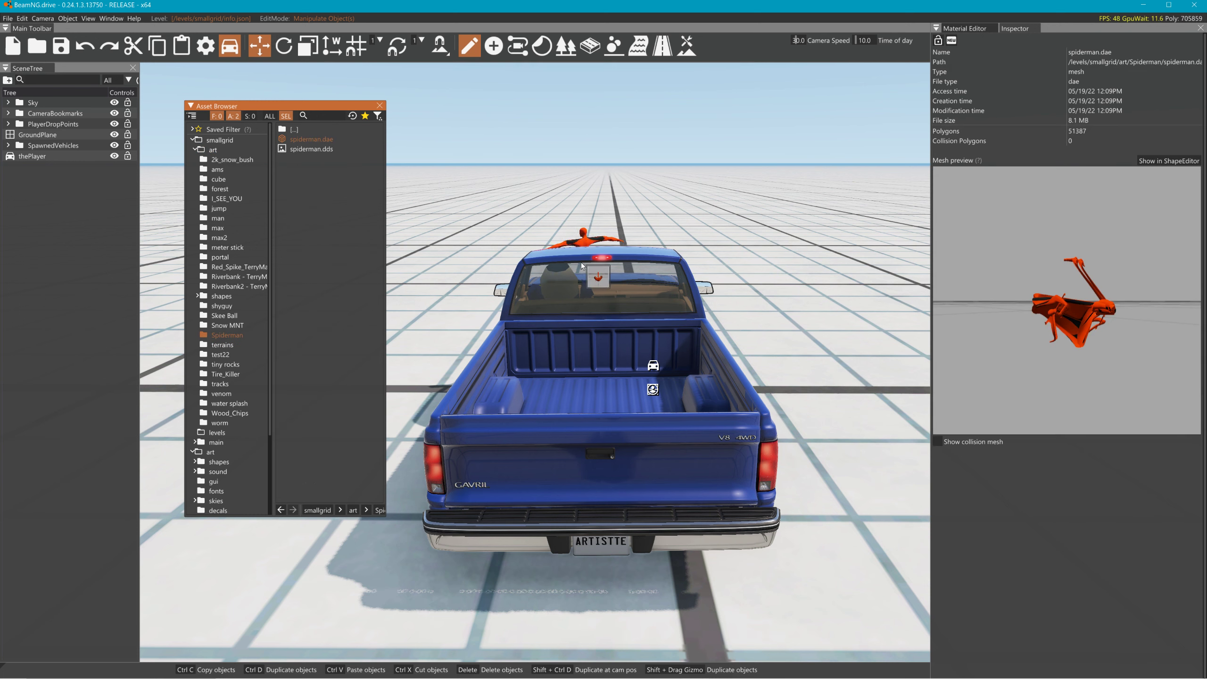
pyautogui.moveTo(592, 233); pyautogui.dragTo(593, 233)
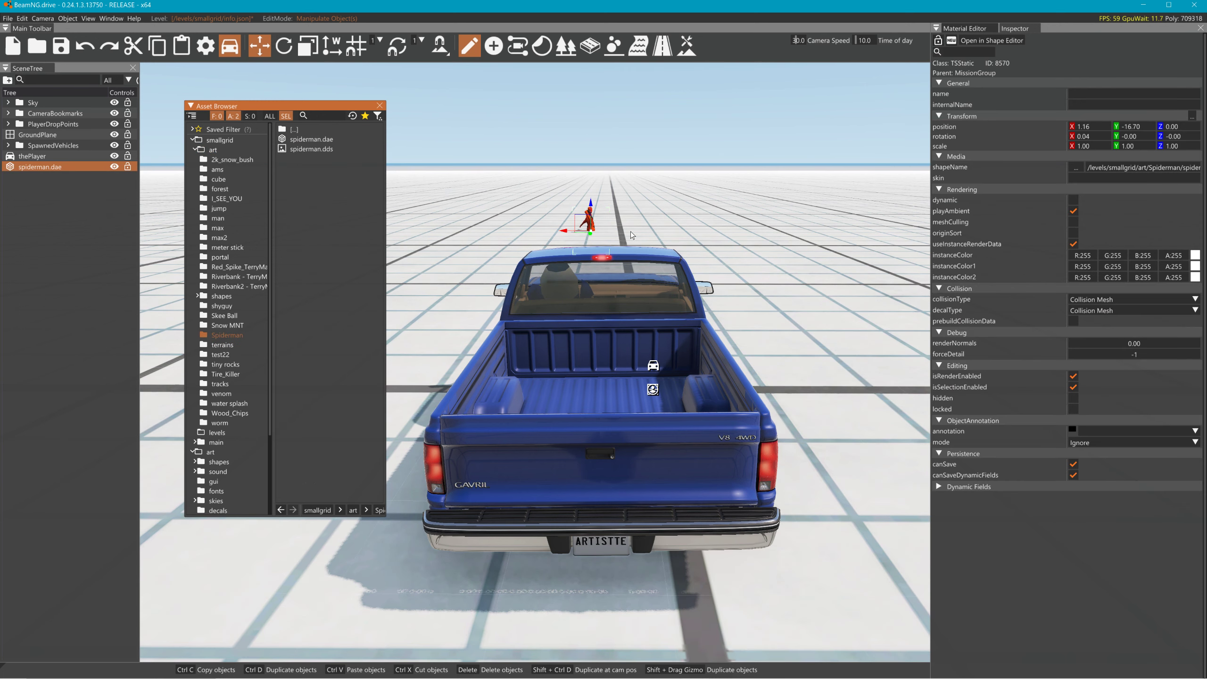
# Raise the spiderman.dae object to about Z 0.91 so its feet stand on the ground, and view it up close.
pyautogui.press('w')
pyautogui.moveTo(675, 227); pyautogui.dragTo(684, 294, button='right')
pyautogui.press('s')
pyautogui.press('d')
pyautogui.press('a')
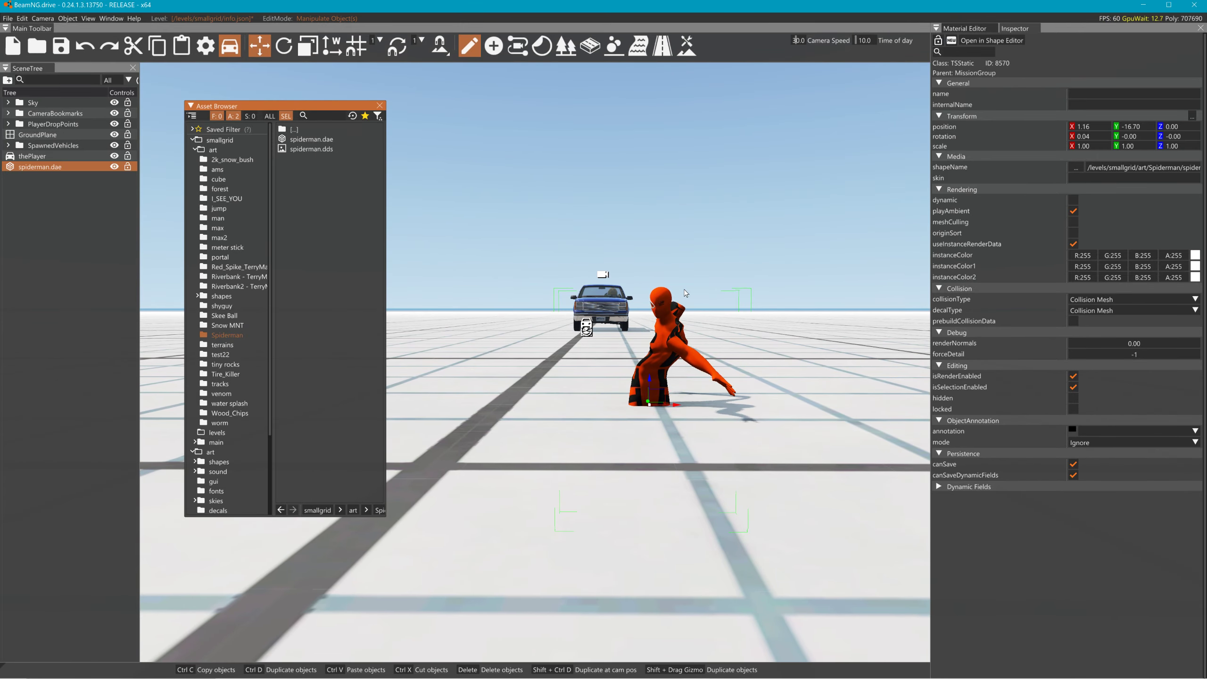
pyautogui.moveTo(653, 389); pyautogui.dragTo(688, 262)
pyautogui.moveTo(689, 262)
pyautogui.mouseDown(button='right')
pyautogui.moveTo(680, 186)
pyautogui.moveTo(765, 255)
pyautogui.moveTo(685, 259)
pyautogui.mouseUp(button='right')
pyautogui.press('w')
pyautogui.press('a')
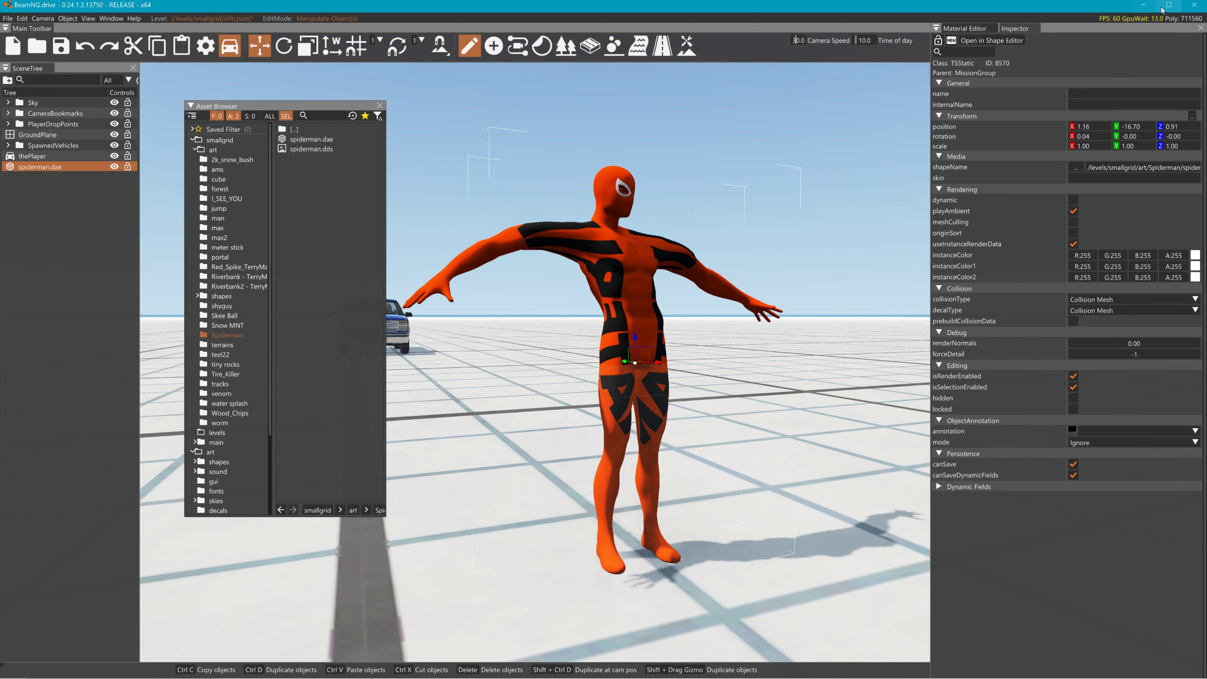
# Minimize the game to the desktop, return to the world editor and deselect the Spider-Man model.
pyautogui.click(1143, 9)
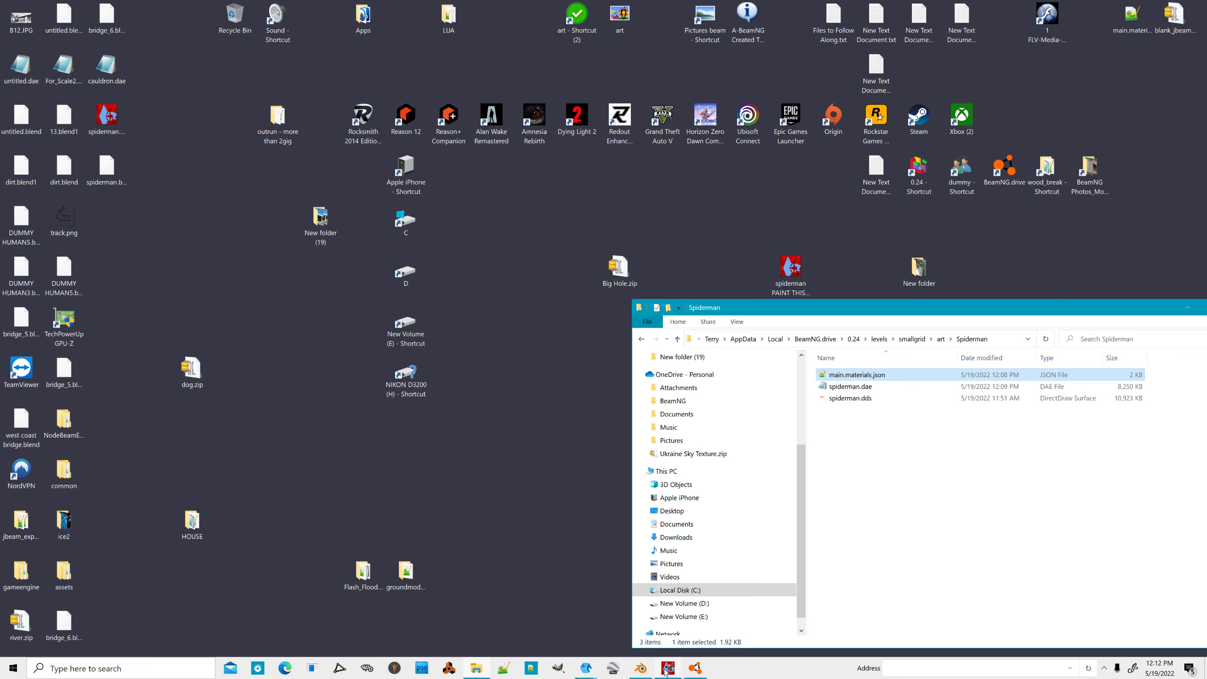
pyautogui.click(695, 670)
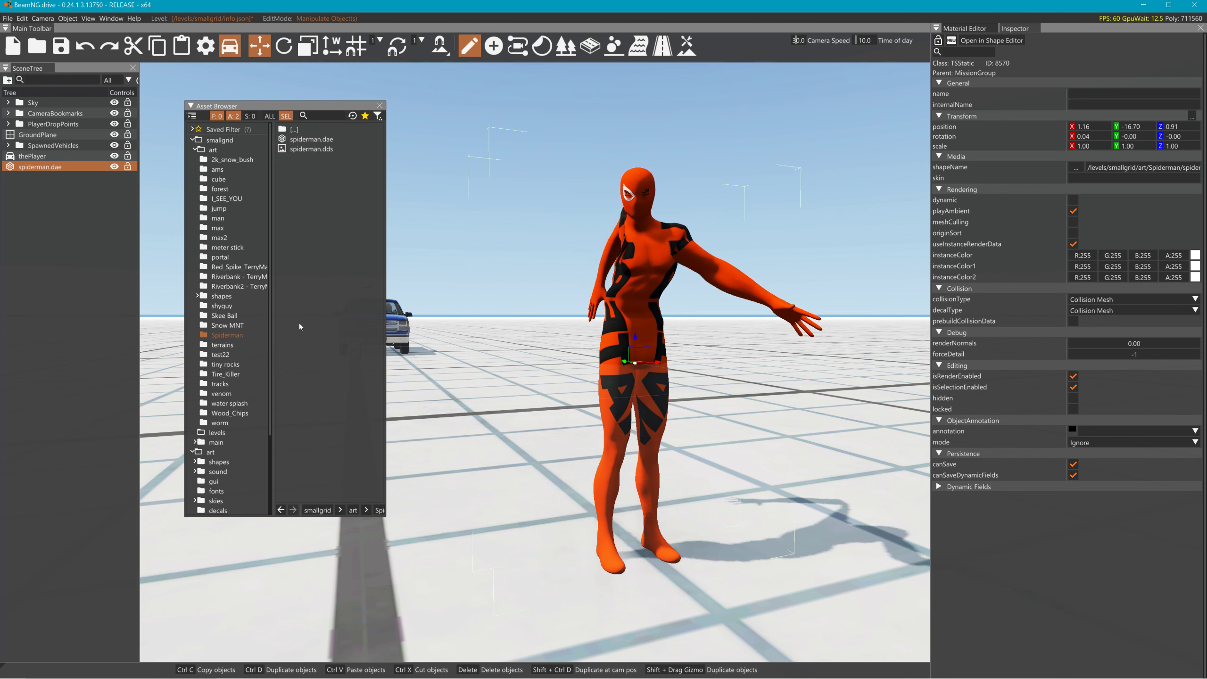
pyautogui.click(423, 339)
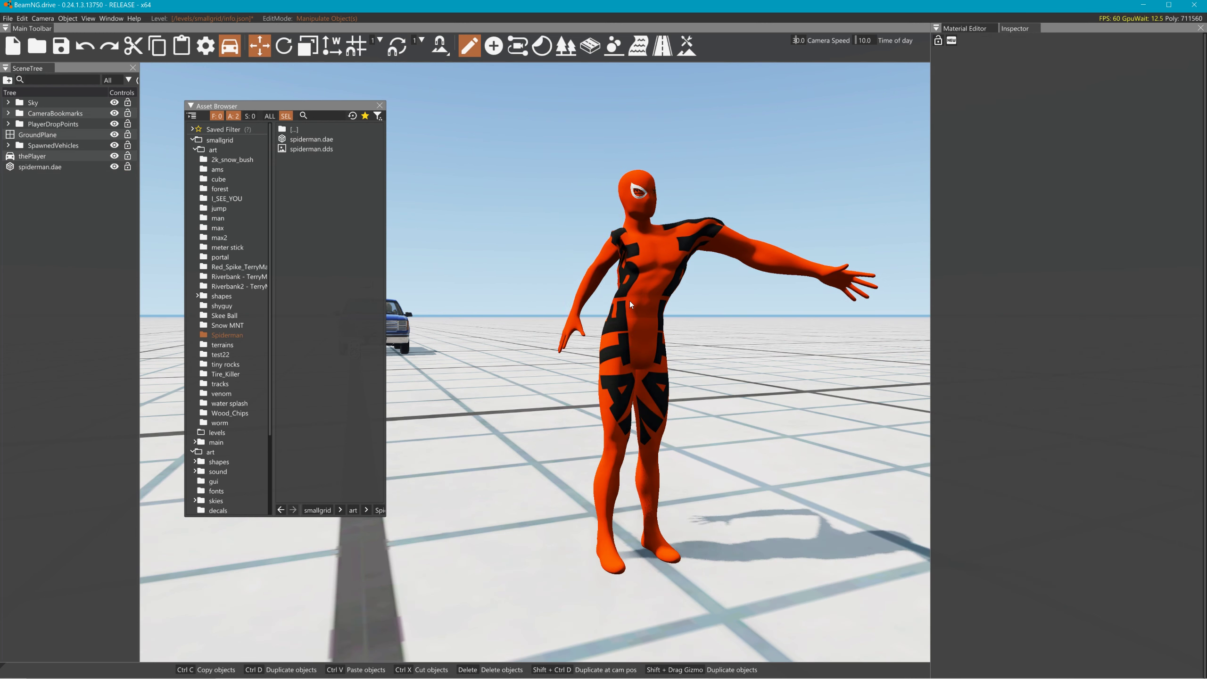